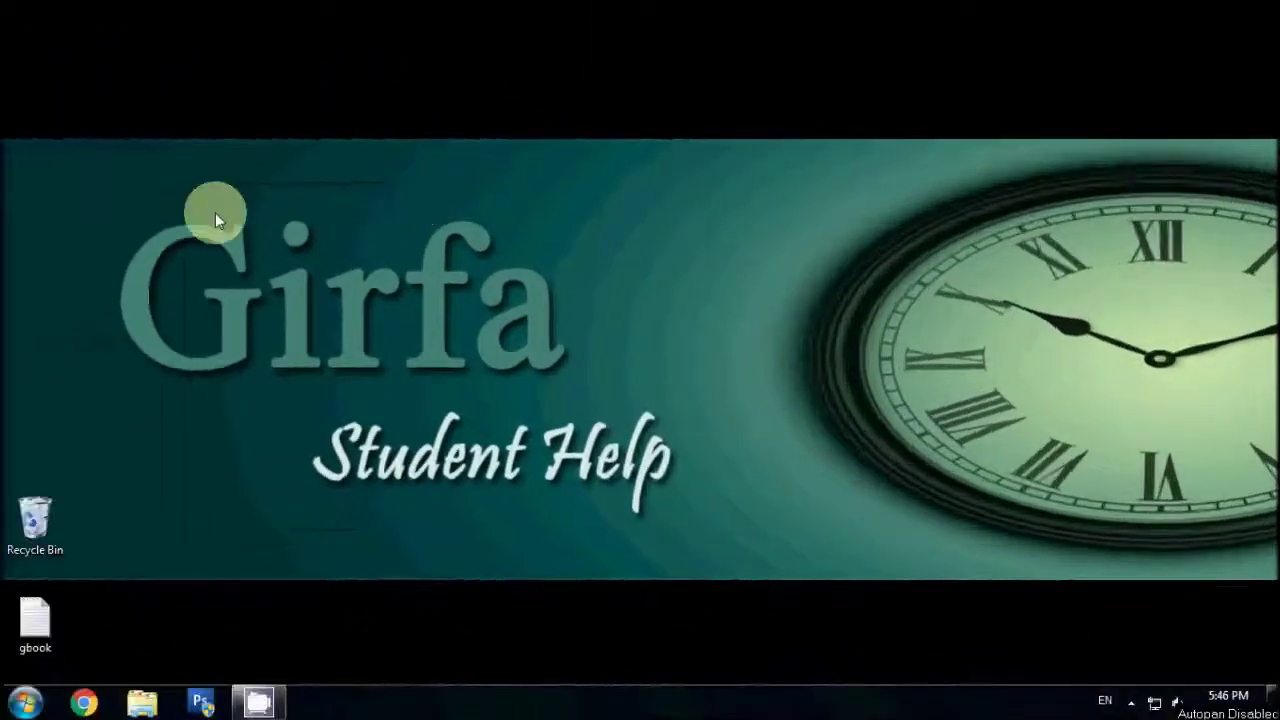
- Launch Microsoft Office Word 2007 from the Windows 7 Start menu
click(25, 702)
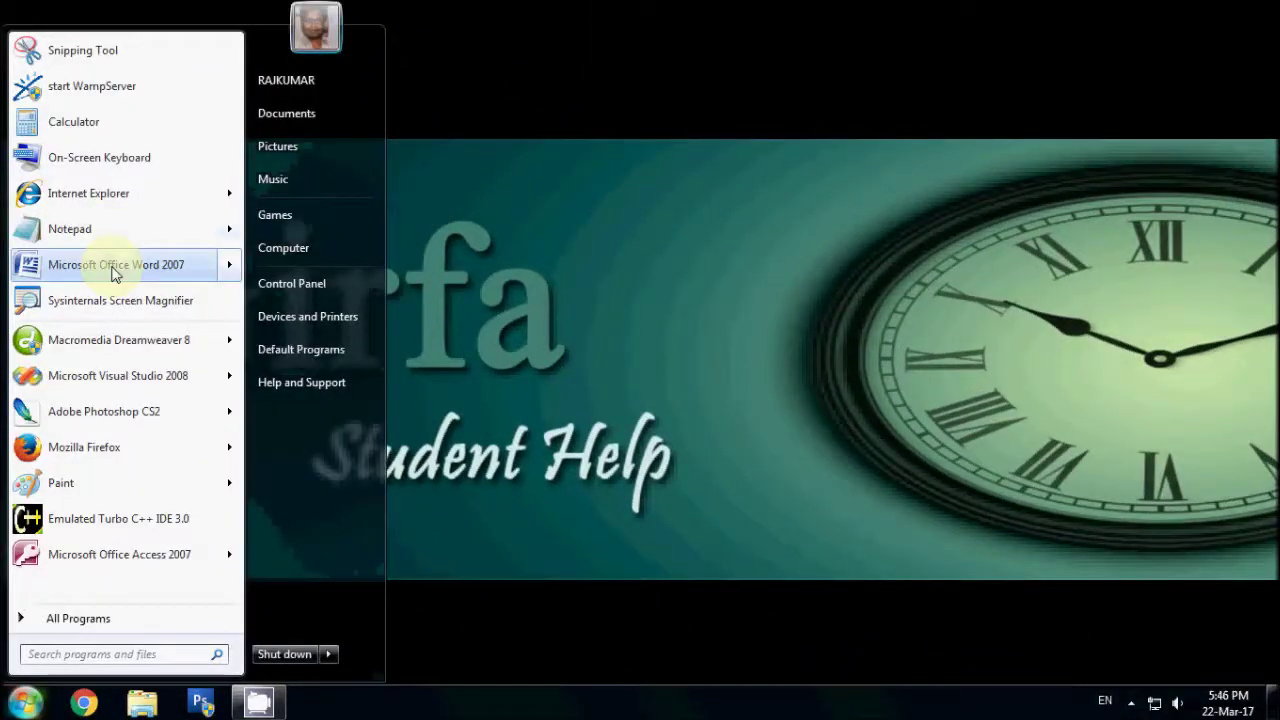
click(113, 275)
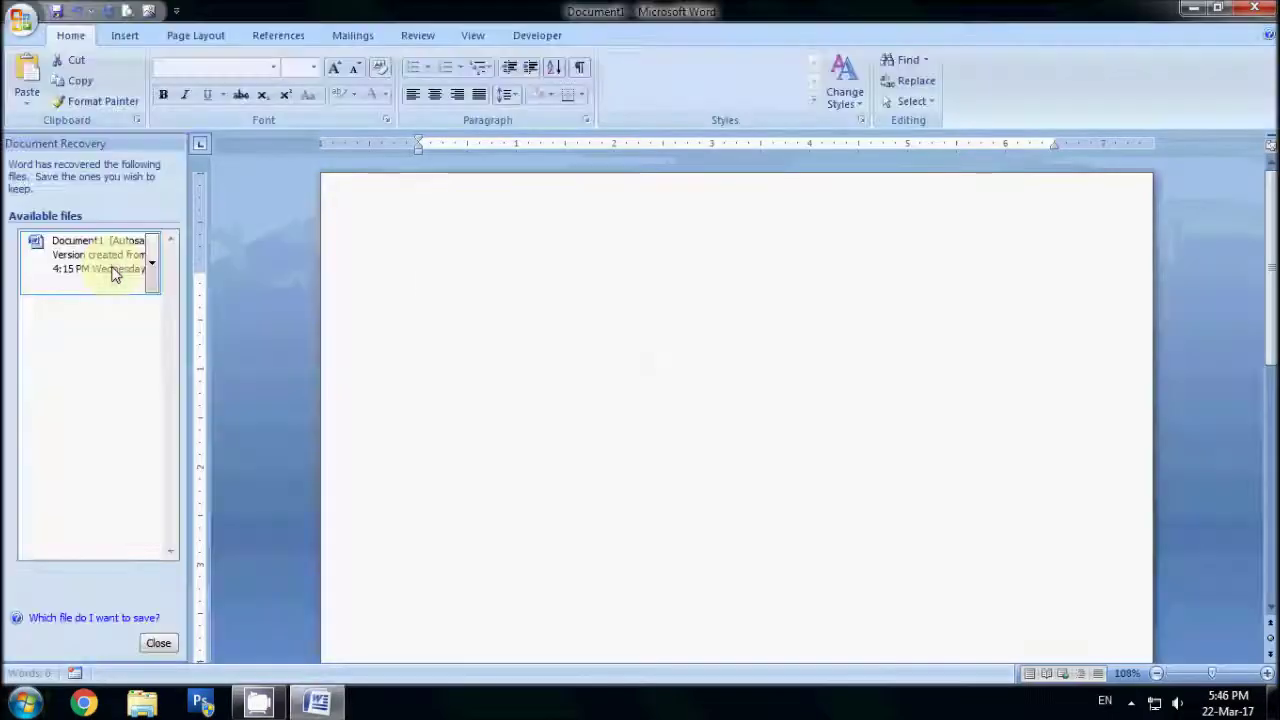
- Dismiss the Document Recovery pane and bring up the Insert Picture dialog
click(158, 643)
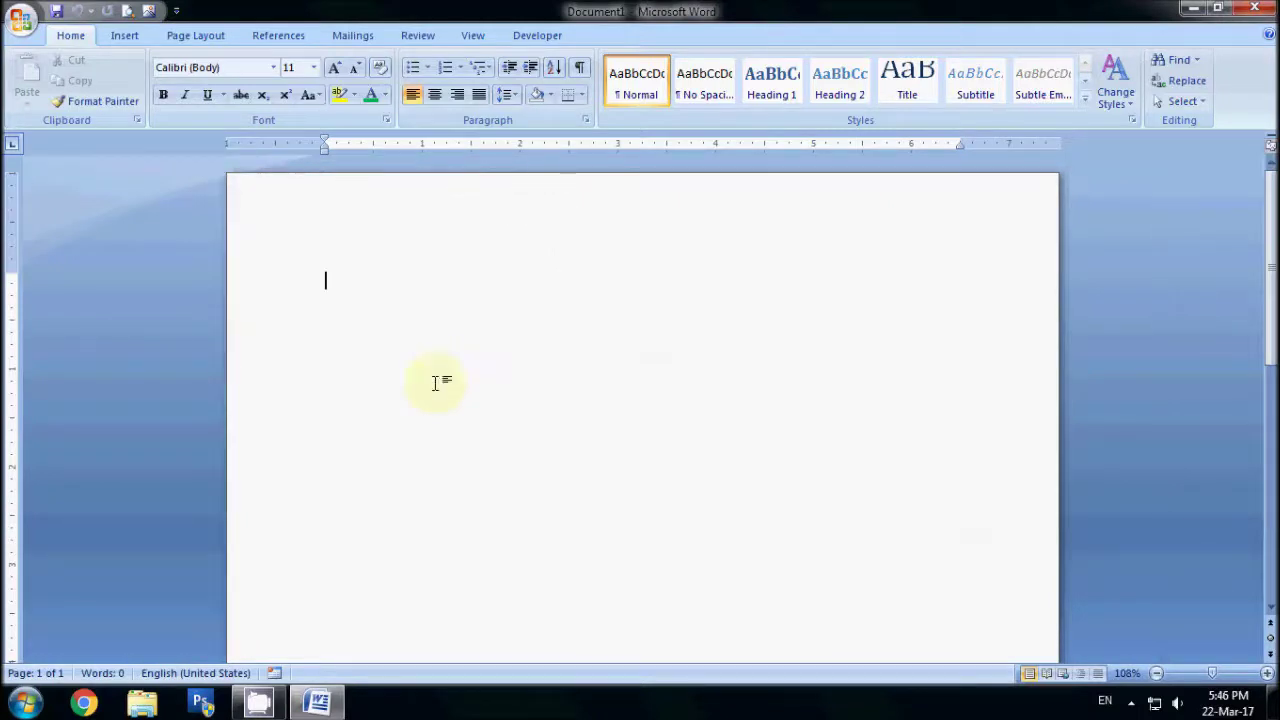
click(125, 37)
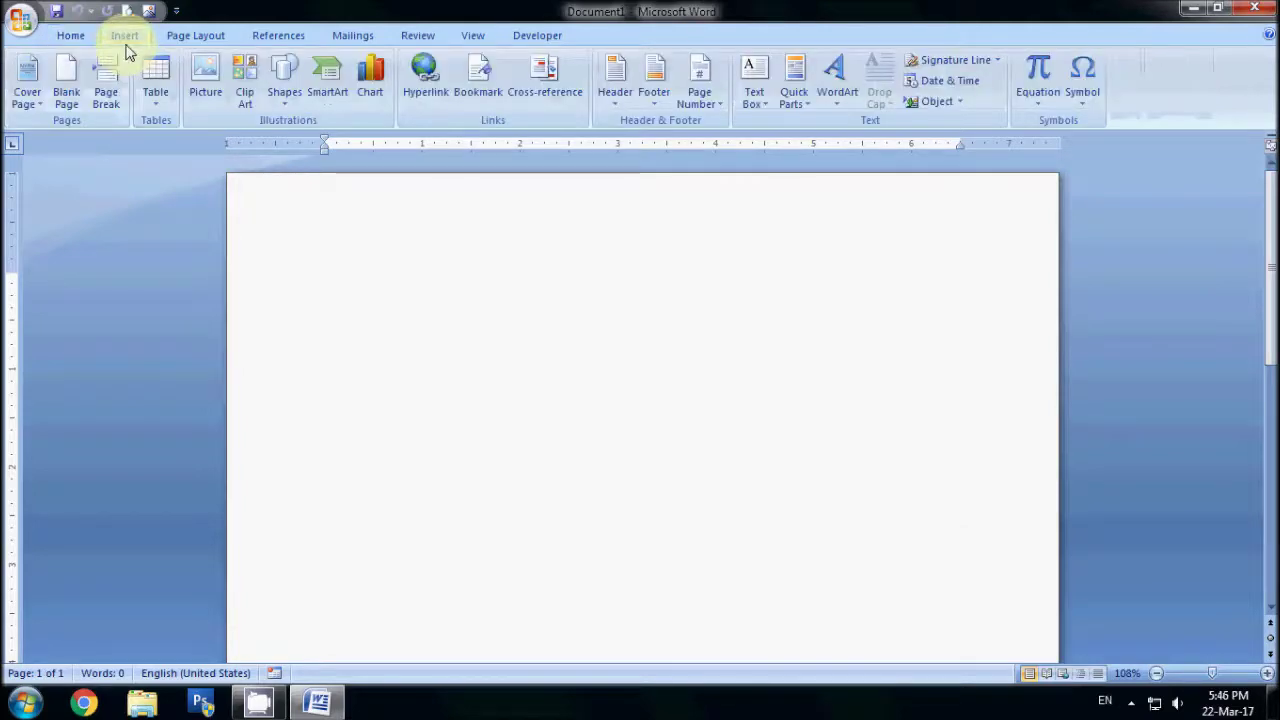
click(213, 105)
- Insert the Girfa Student Help banner image and enlarge it to about 4.77 inches wide
click(430, 255)
double_click(430, 255)
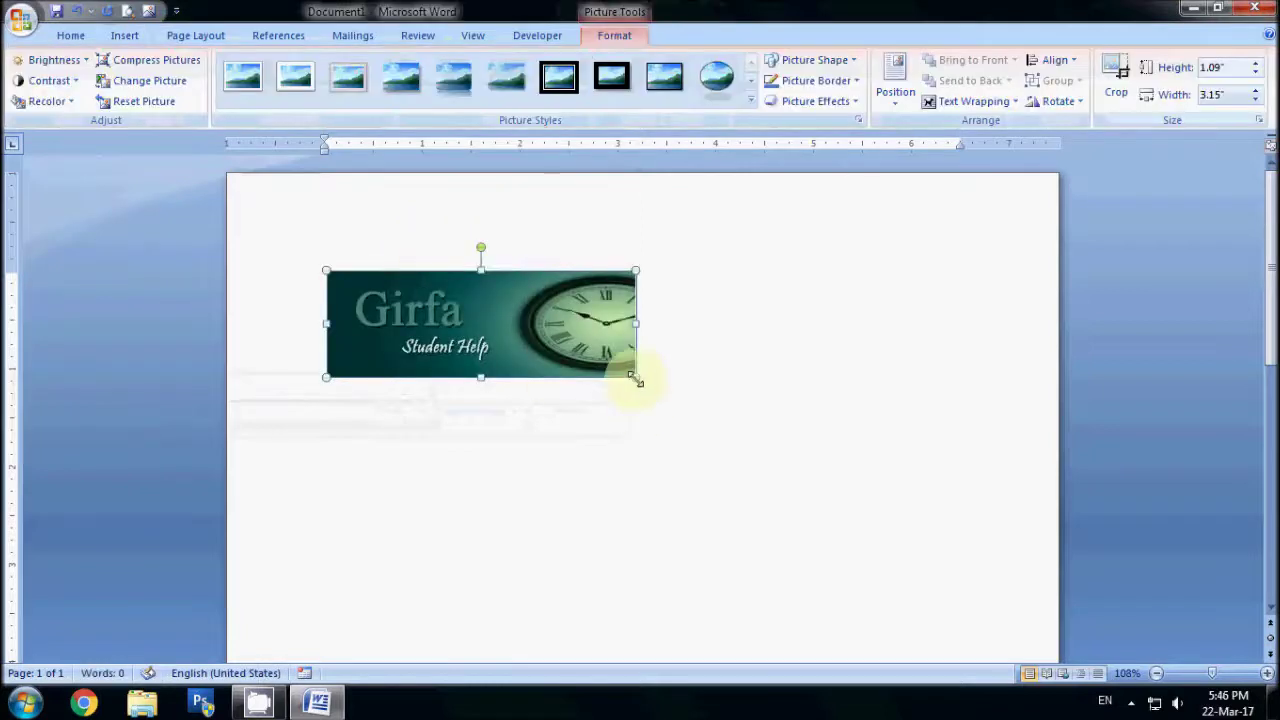
drag(637, 377, 729, 409)
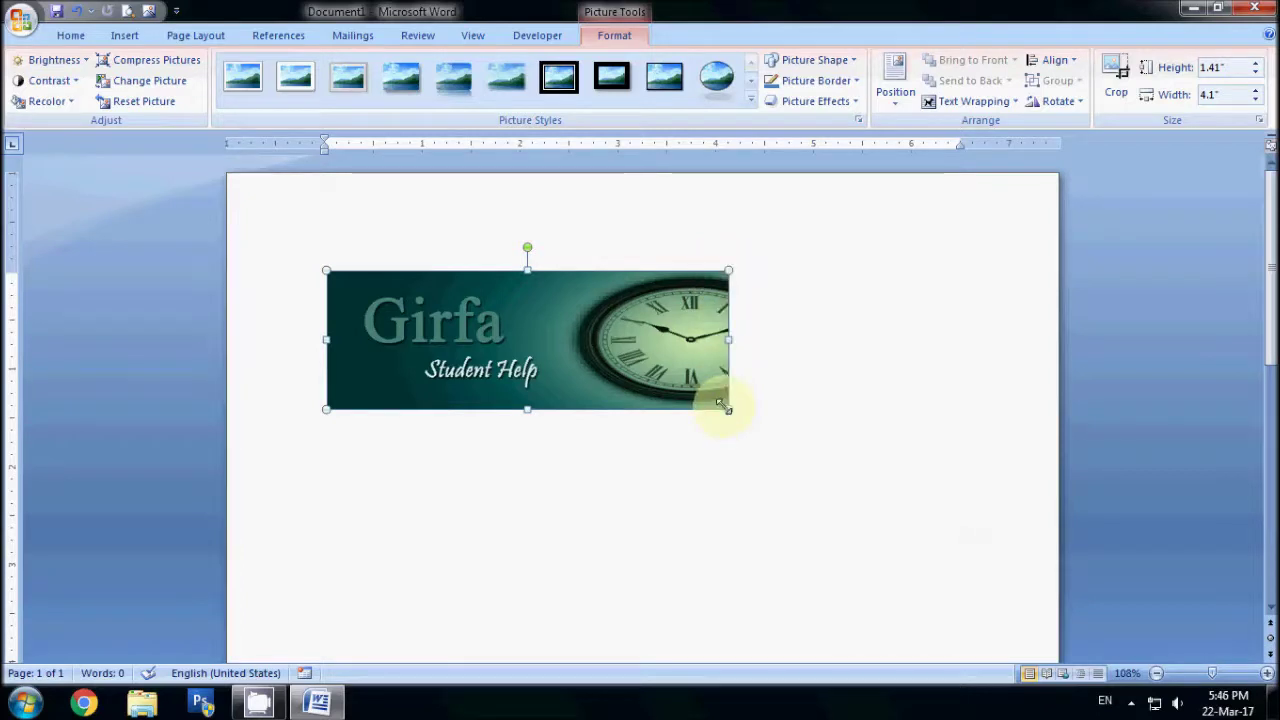
drag(727, 408, 794, 432)
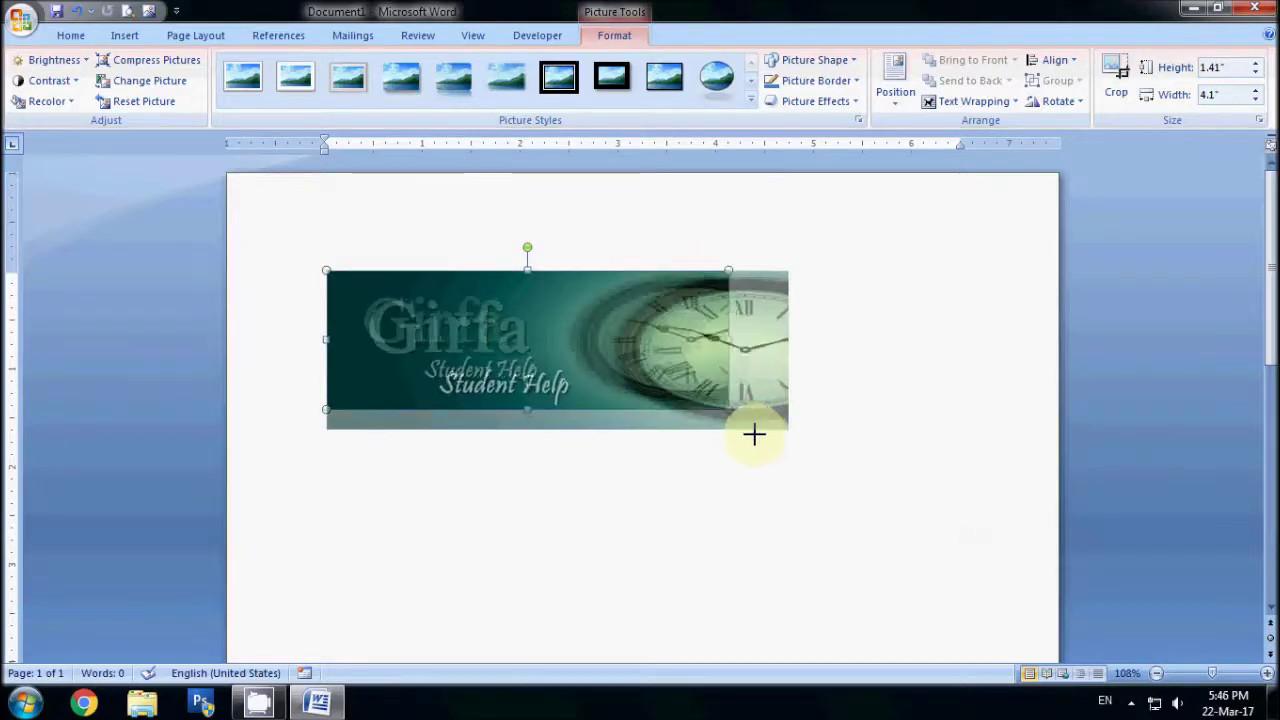
- Resize the banner to 4.1" wide by 1.48" high, then tilt it clockwise
click(1131, 703)
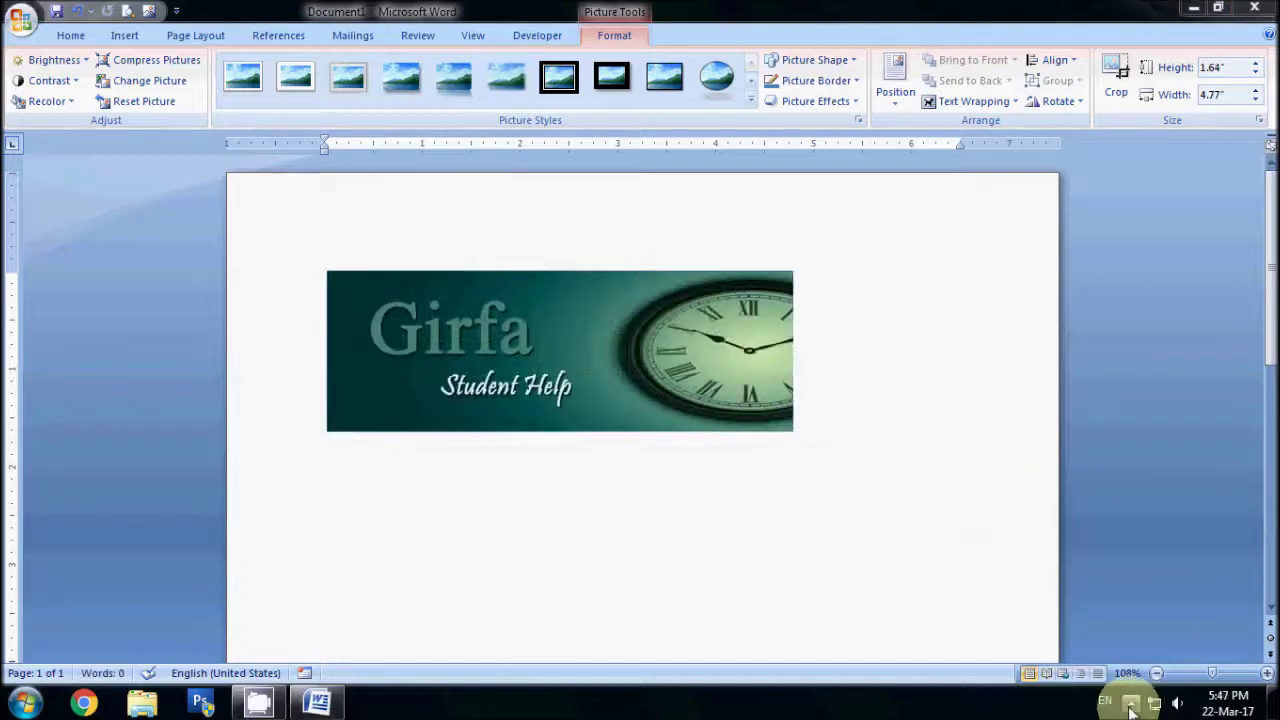
click(790, 426)
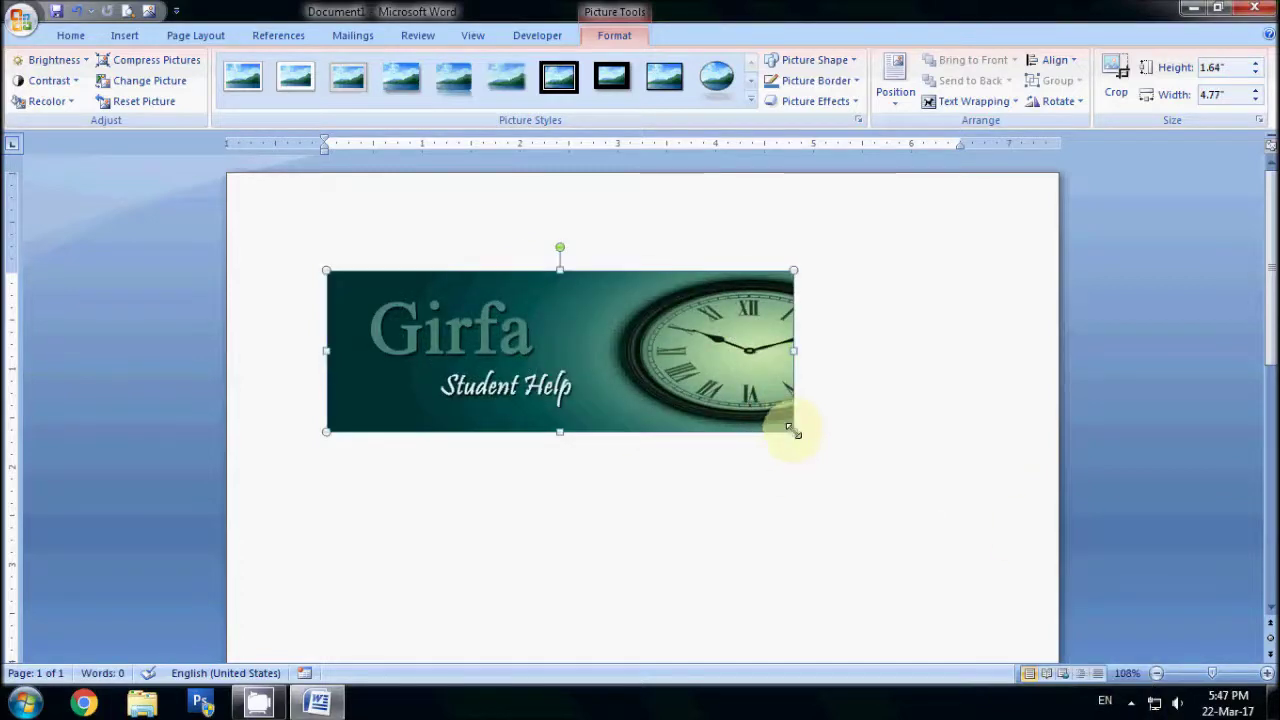
drag(790, 426, 684, 390)
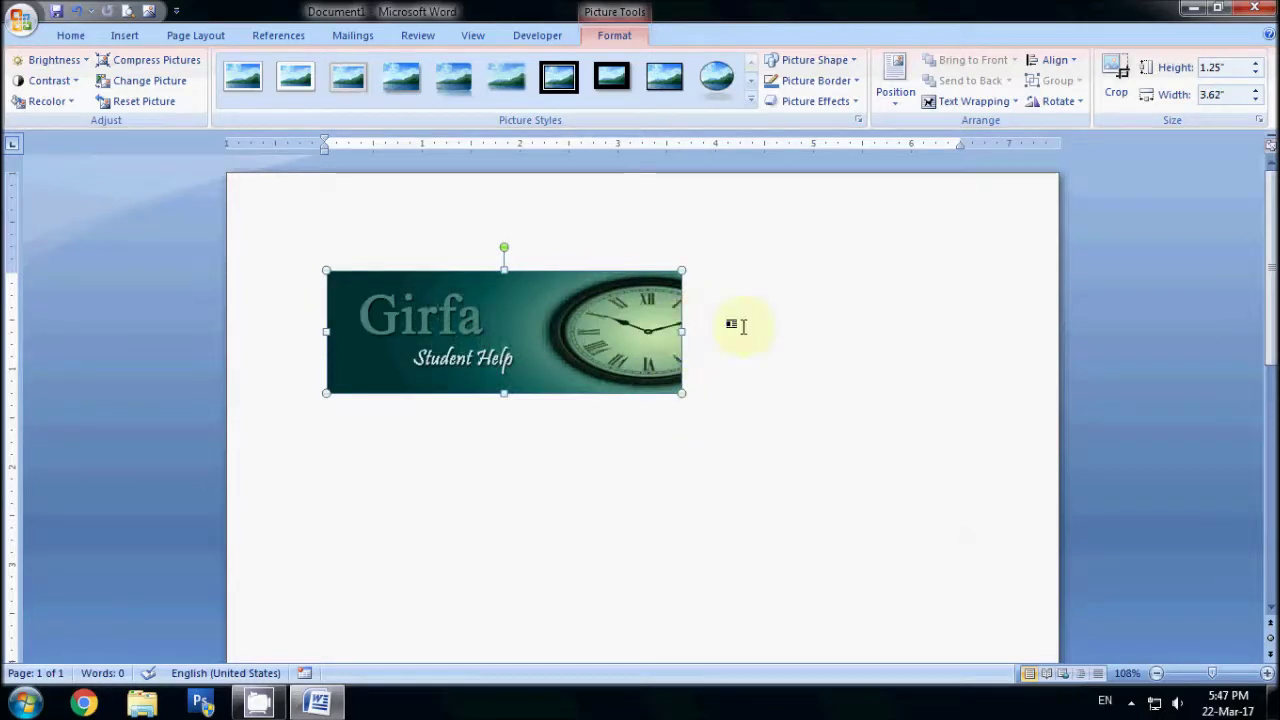
drag(682, 331, 728, 337)
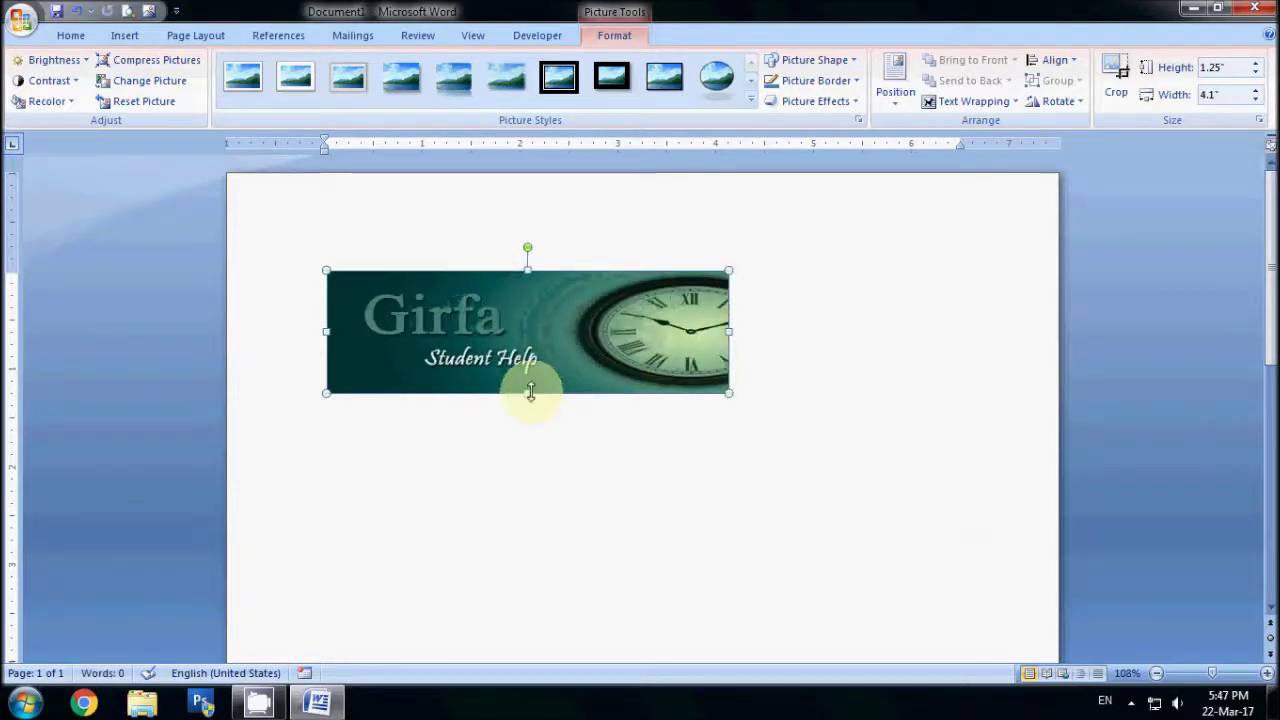
drag(529, 398, 530, 418)
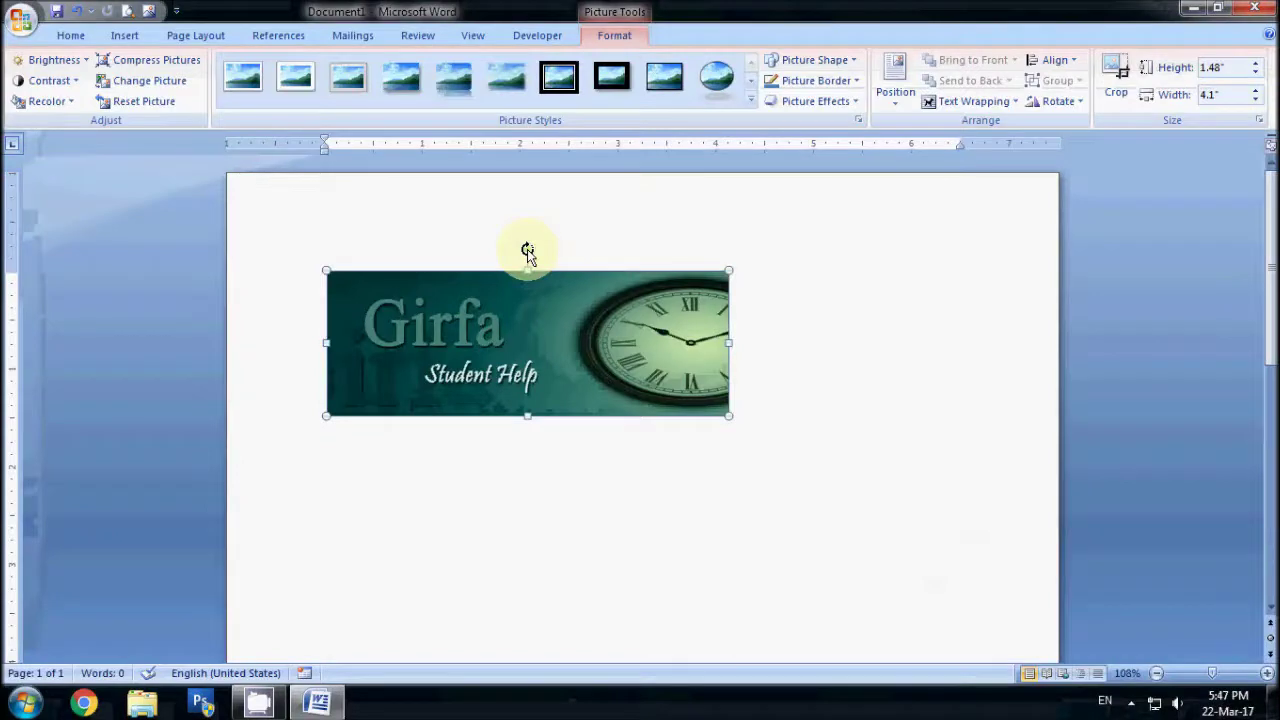
drag(527, 251, 540, 274)
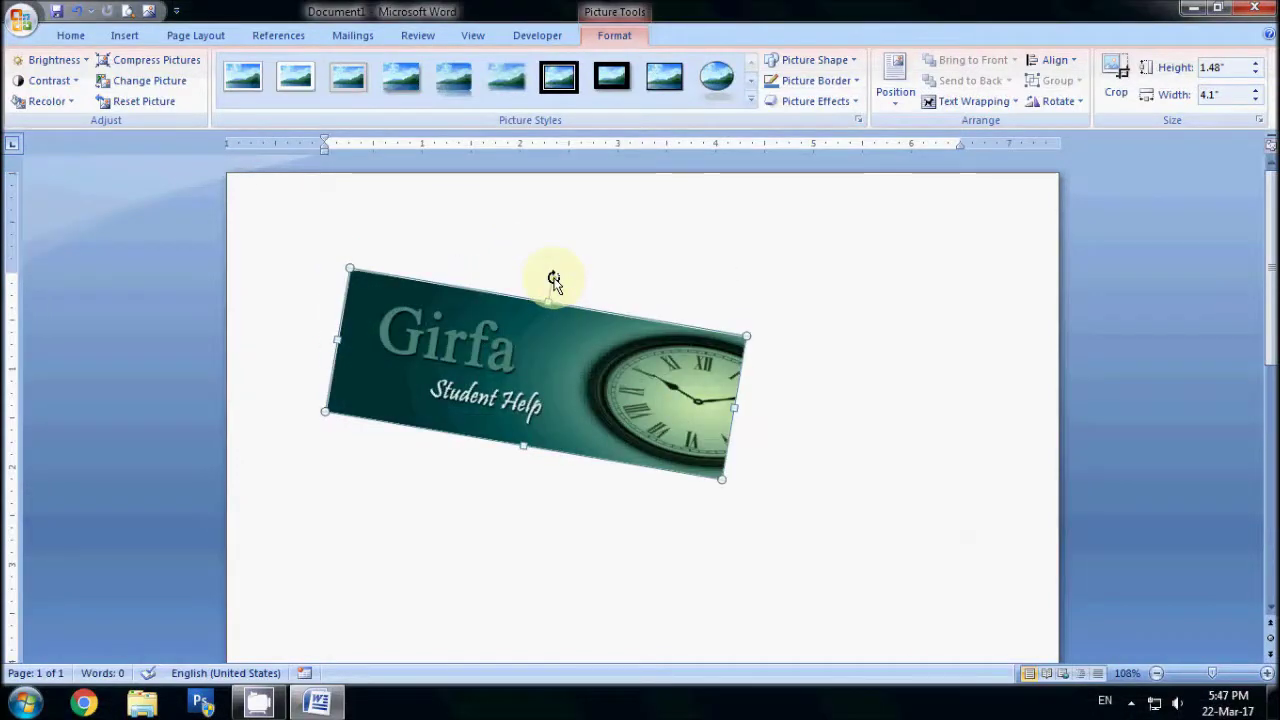
- Undo the banner's clockwise tilt so it sits level, then select it again
key(ctrl+z)
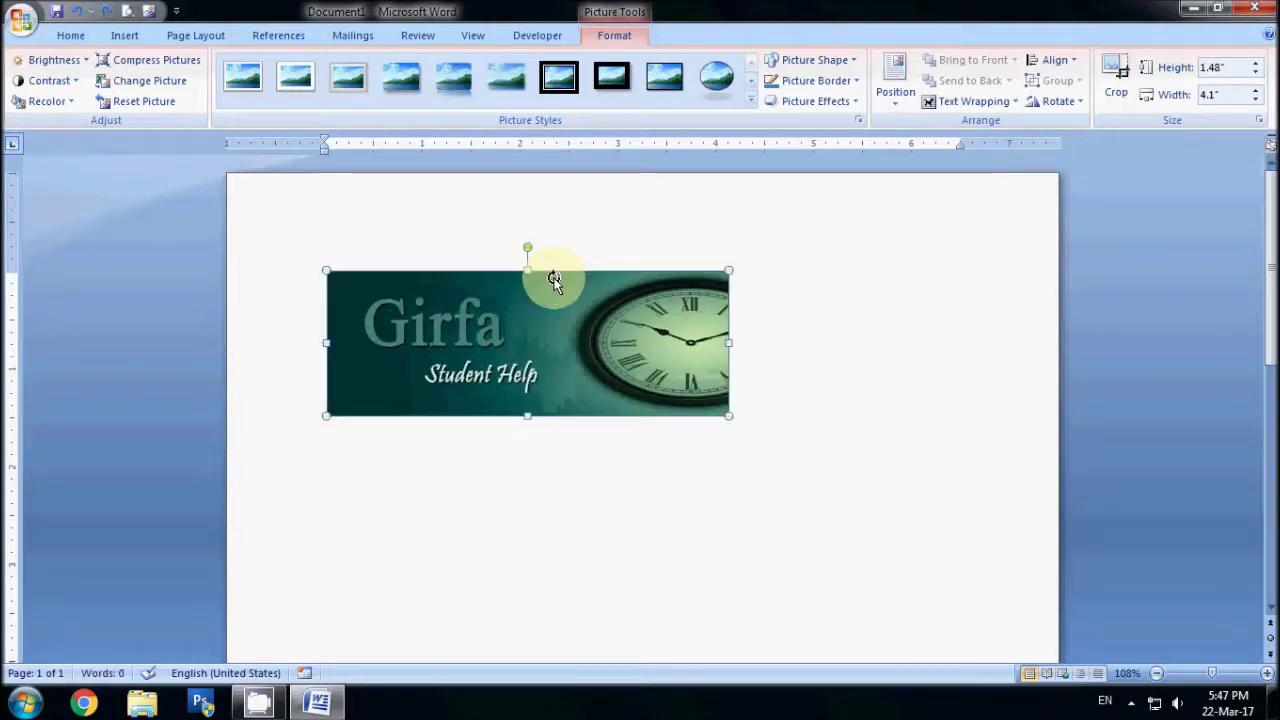
click(852, 337)
click(124, 35)
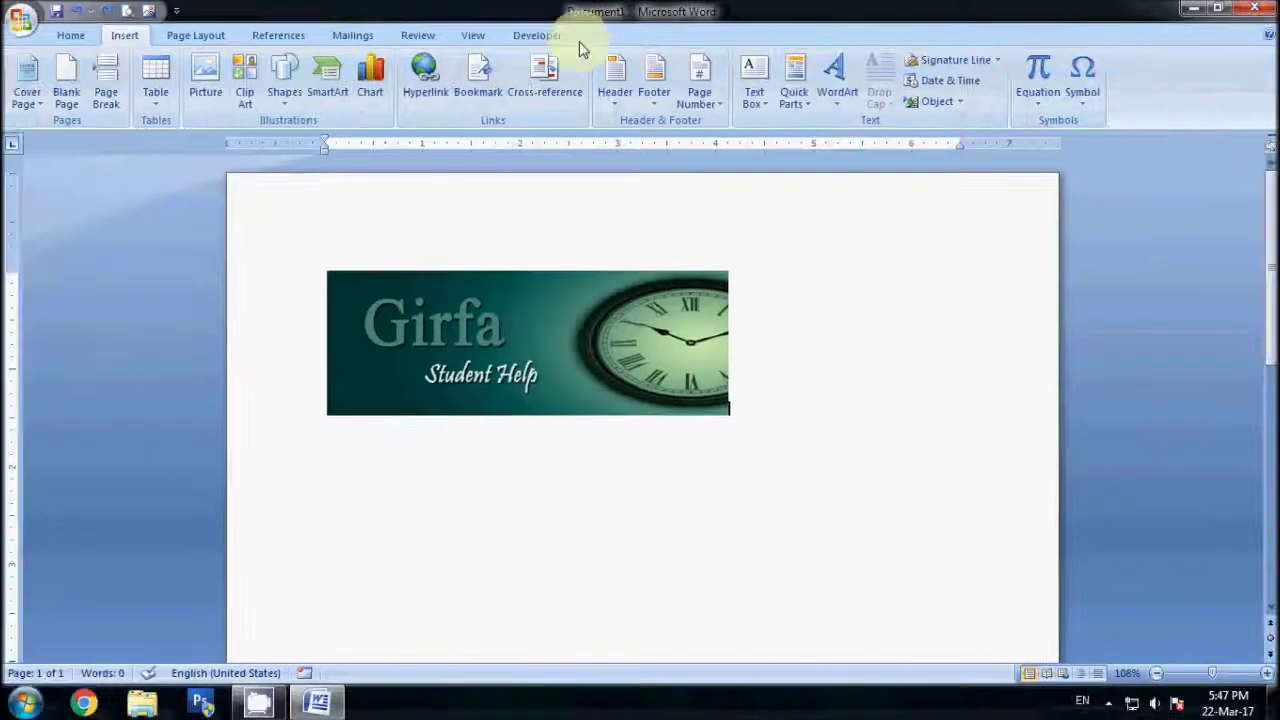
click(603, 345)
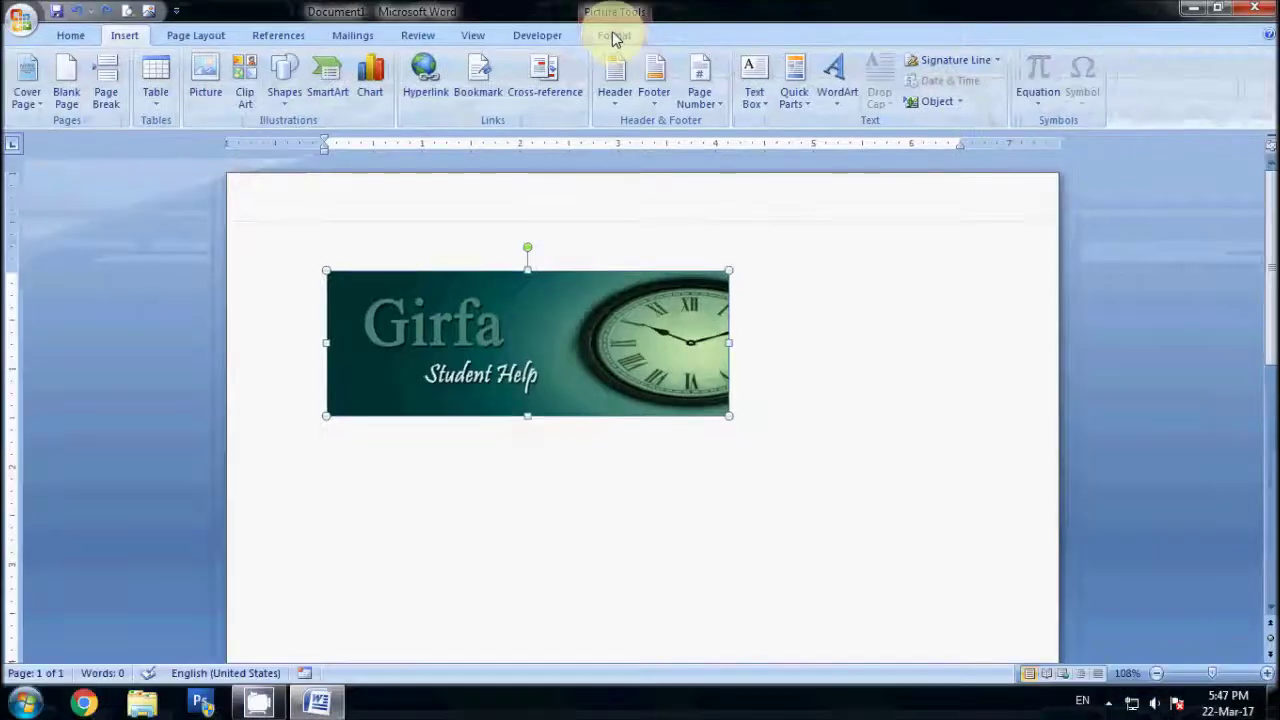
- Select the banner and preview its Brightness options, from +40 % to -40 %
click(614, 35)
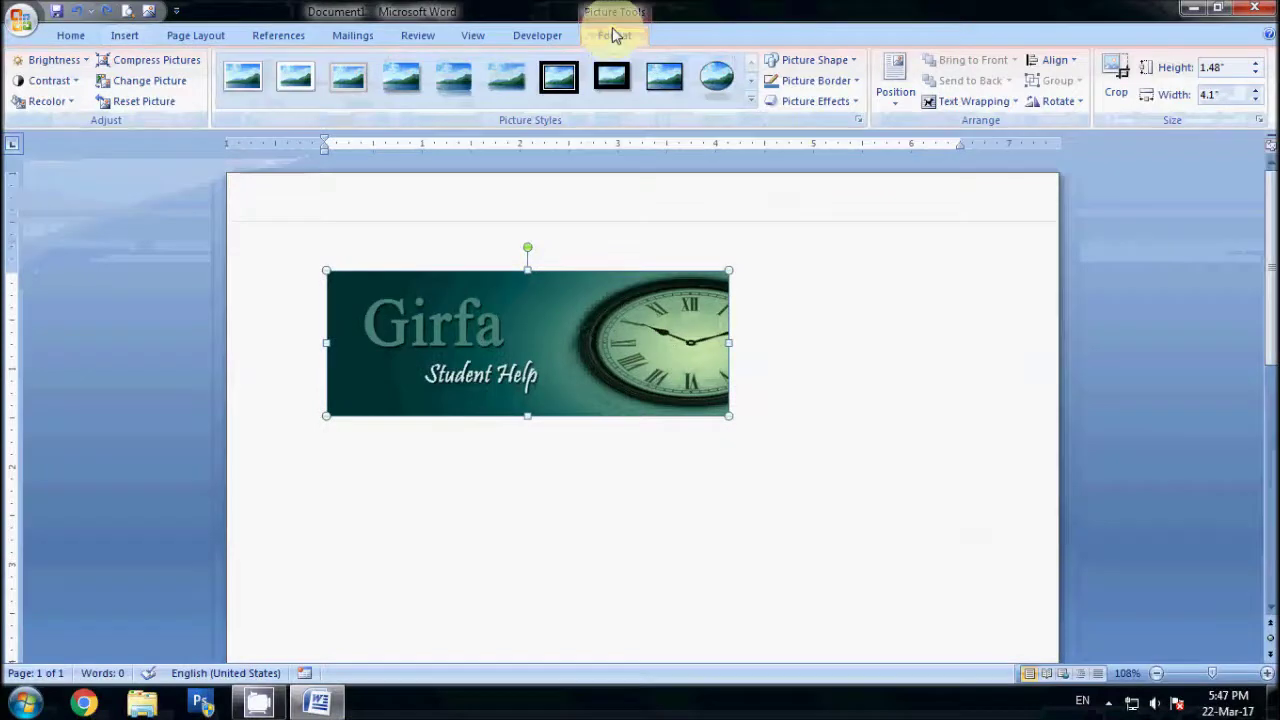
click(837, 237)
double_click(605, 338)
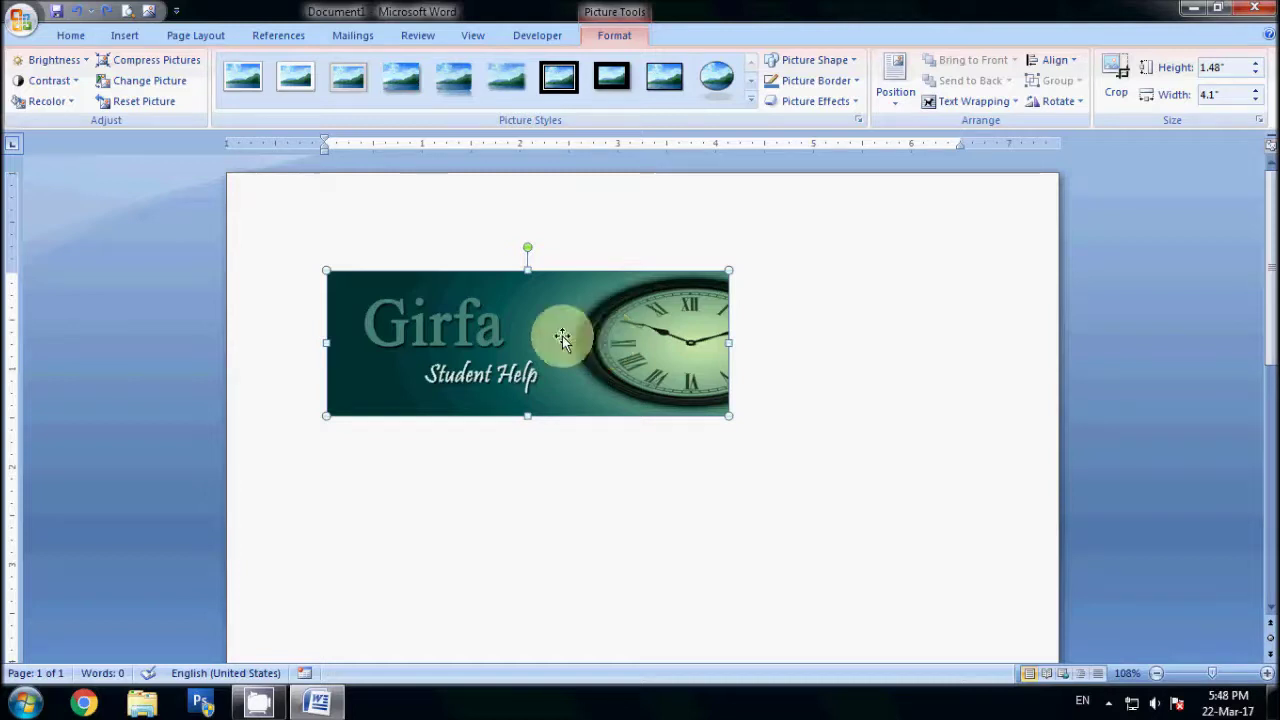
click(85, 62)
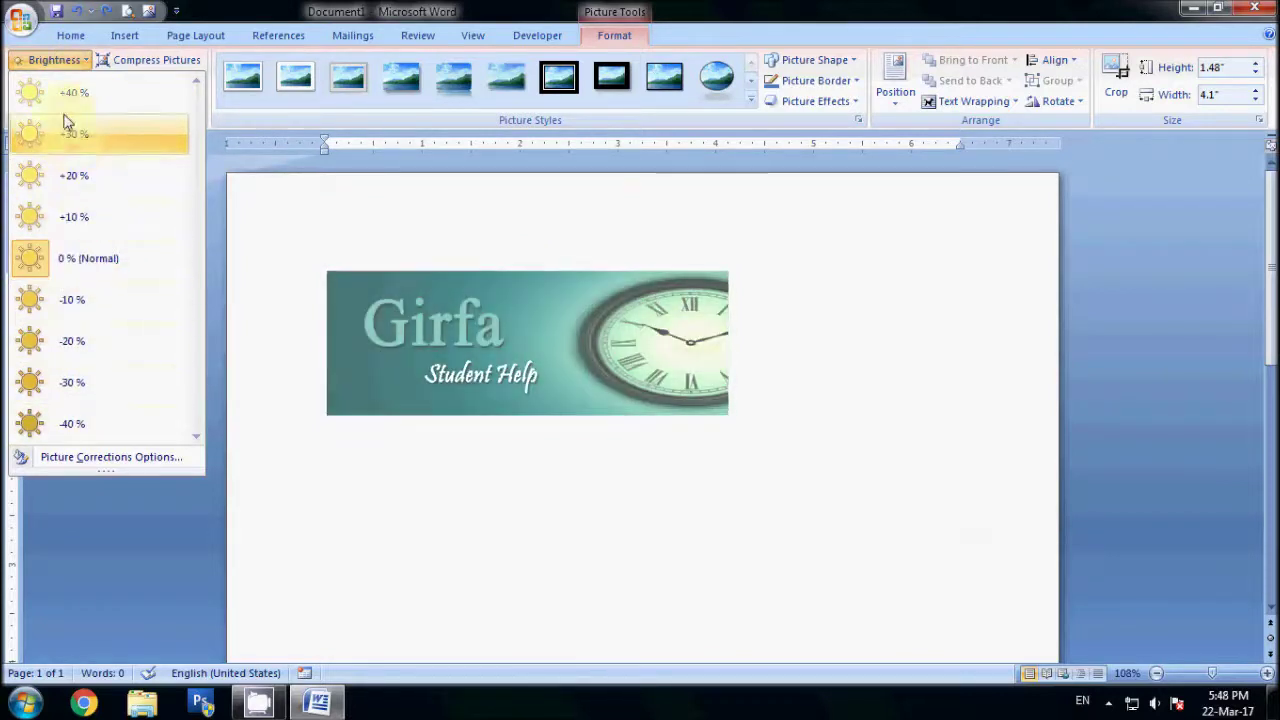
click(310, 203)
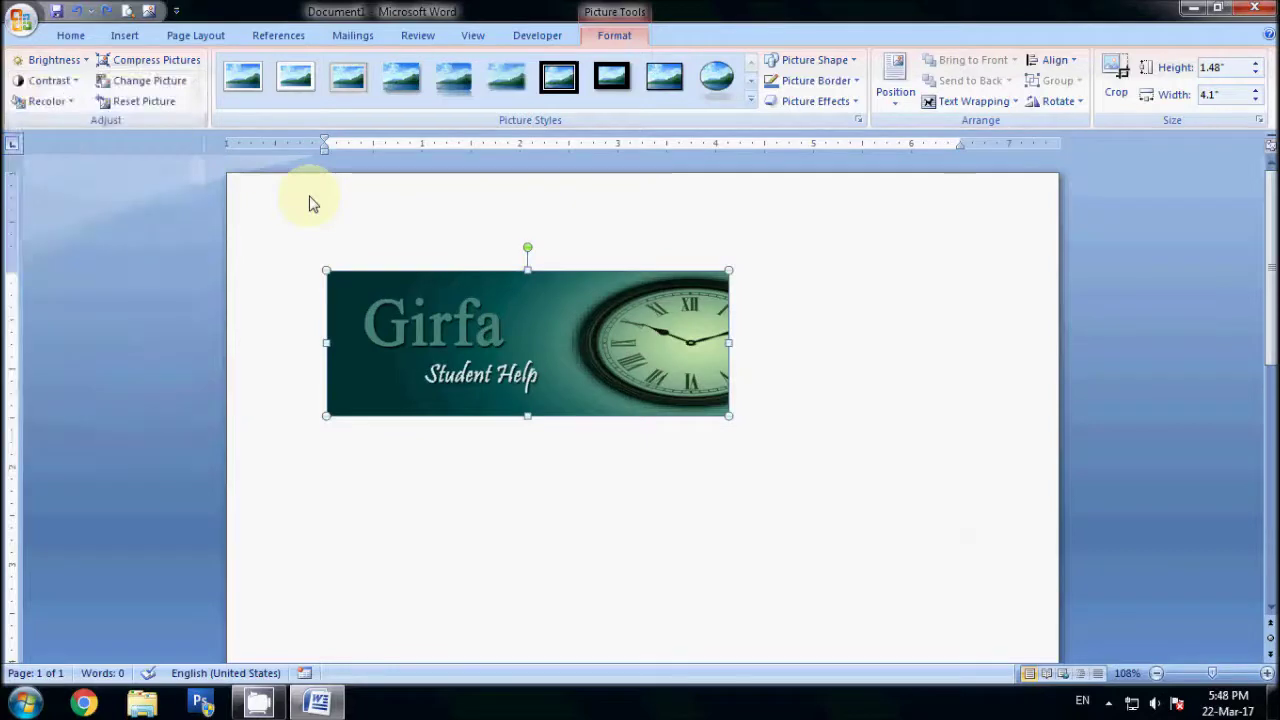
click(75, 82)
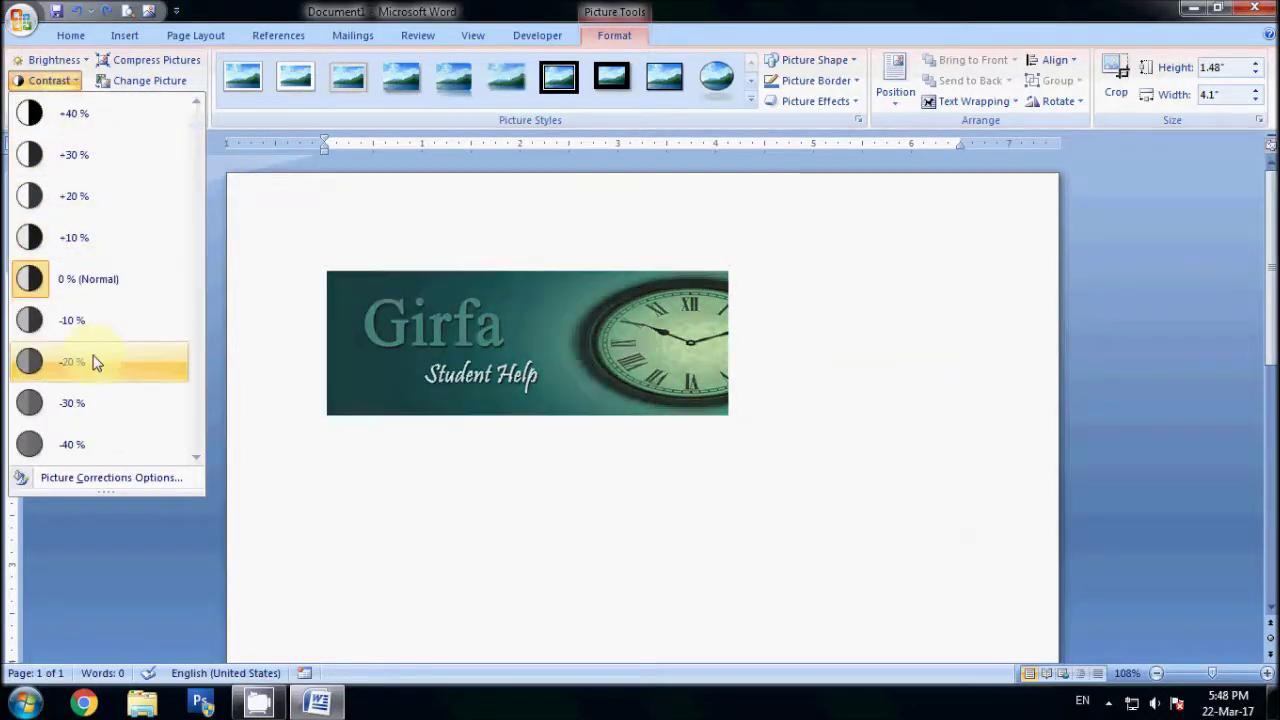
click(336, 191)
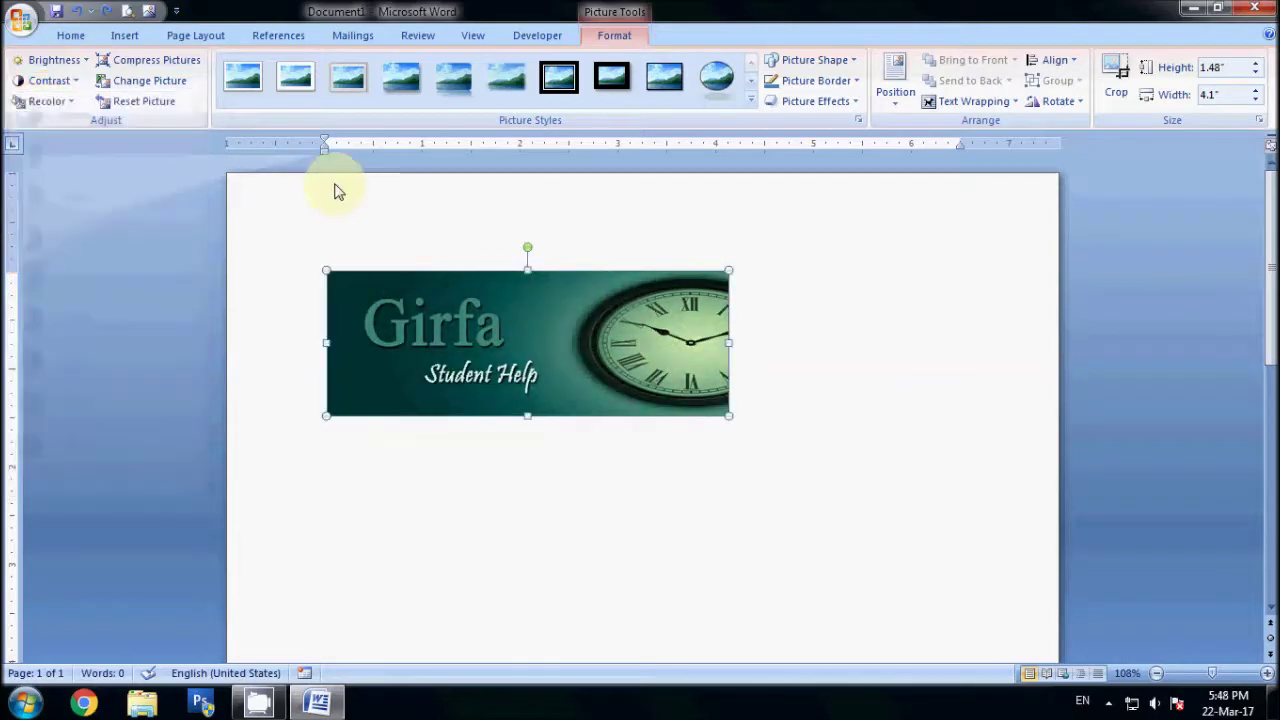
click(47, 101)
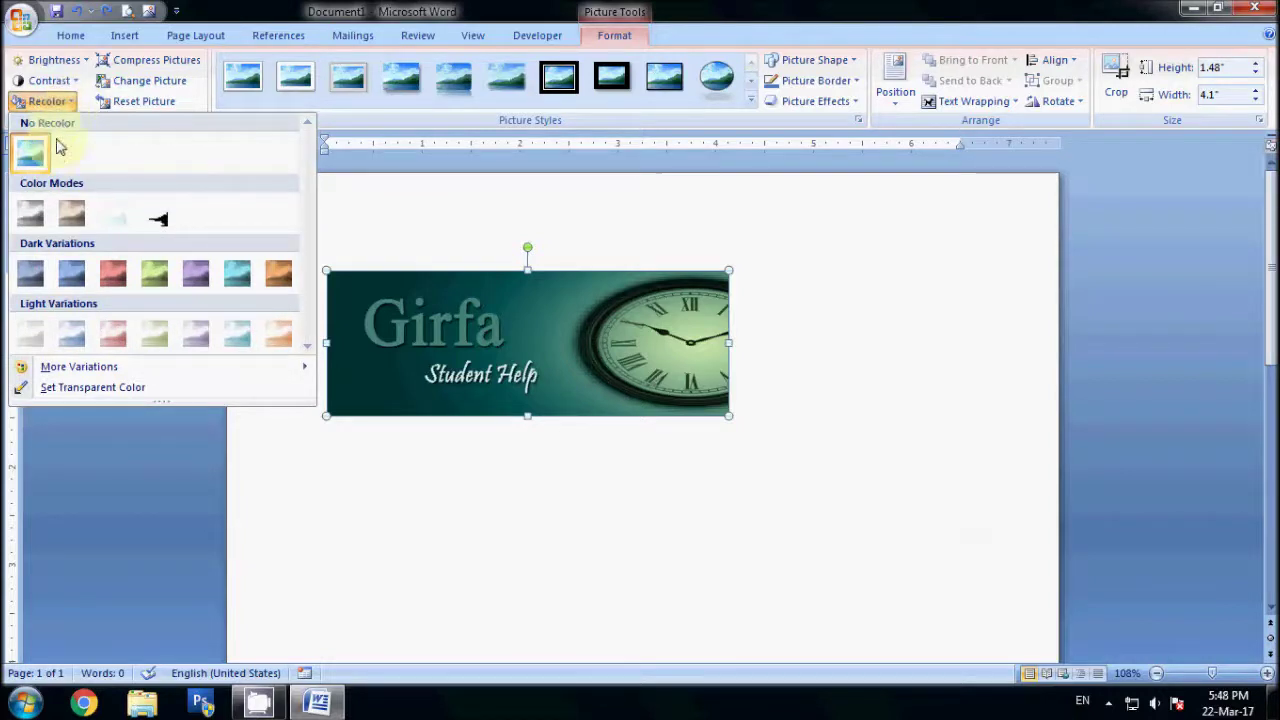
click(52, 222)
click(260, 332)
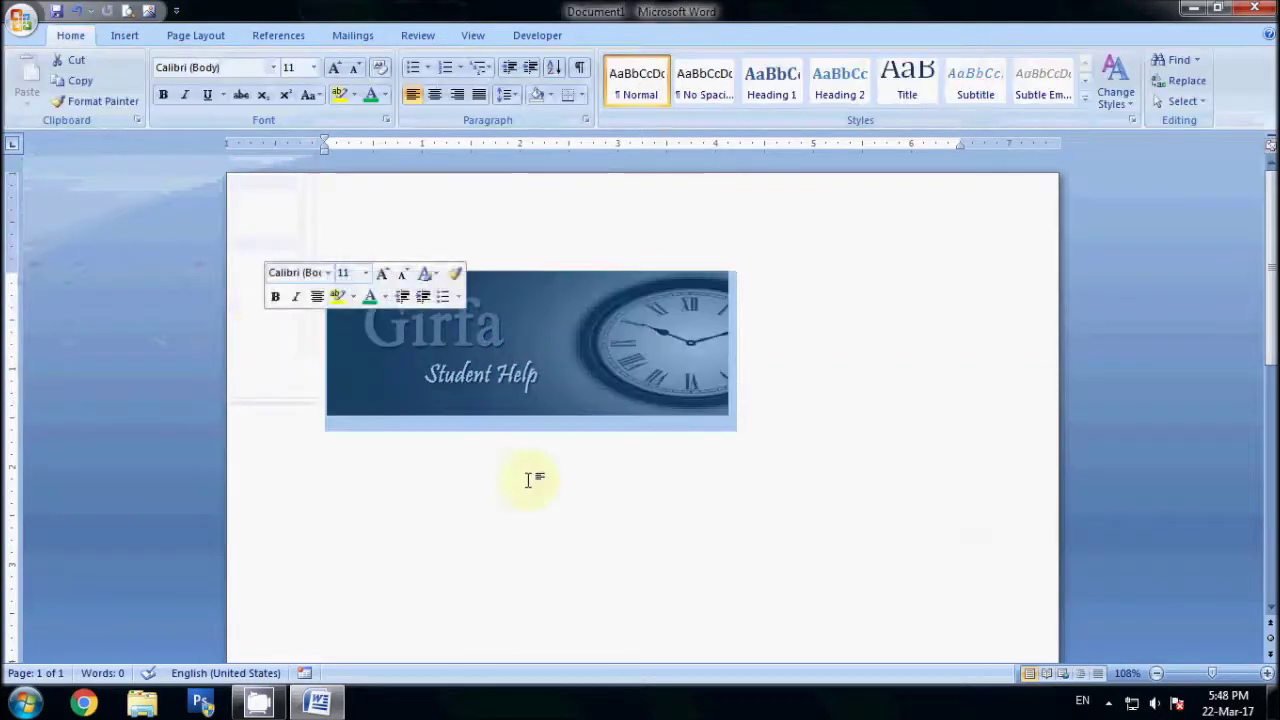
click(772, 515)
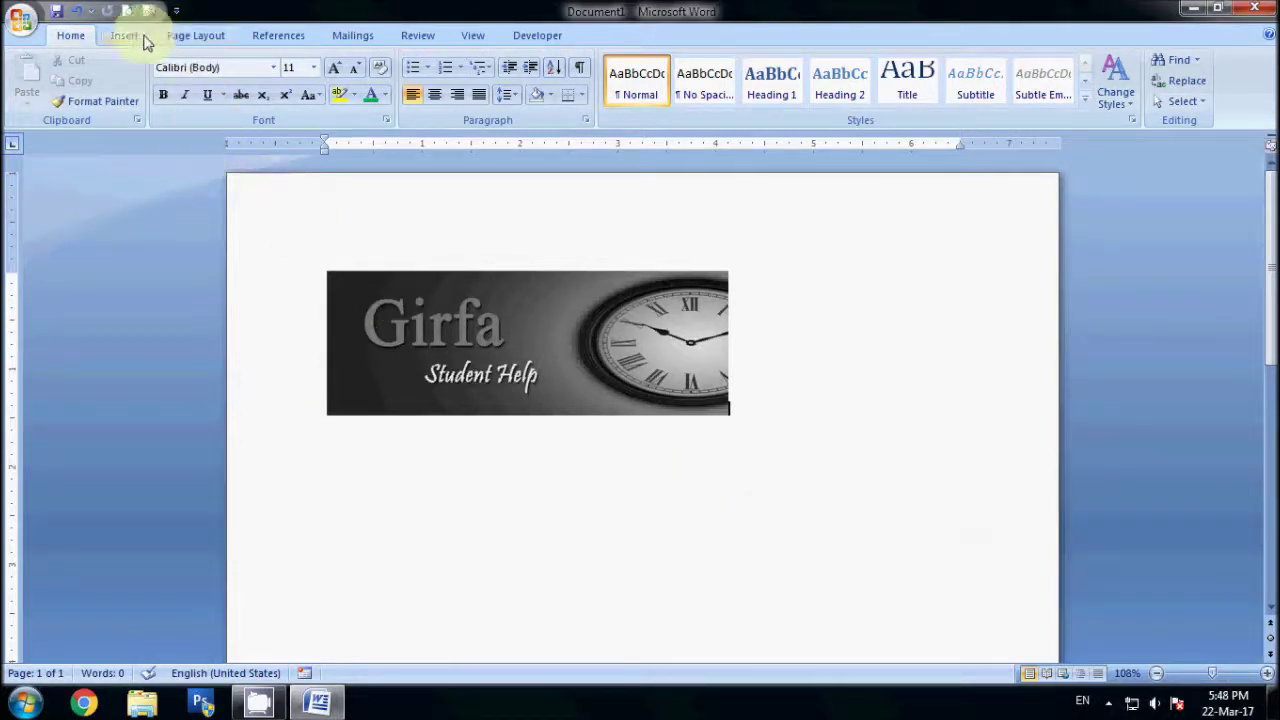
click(575, 397)
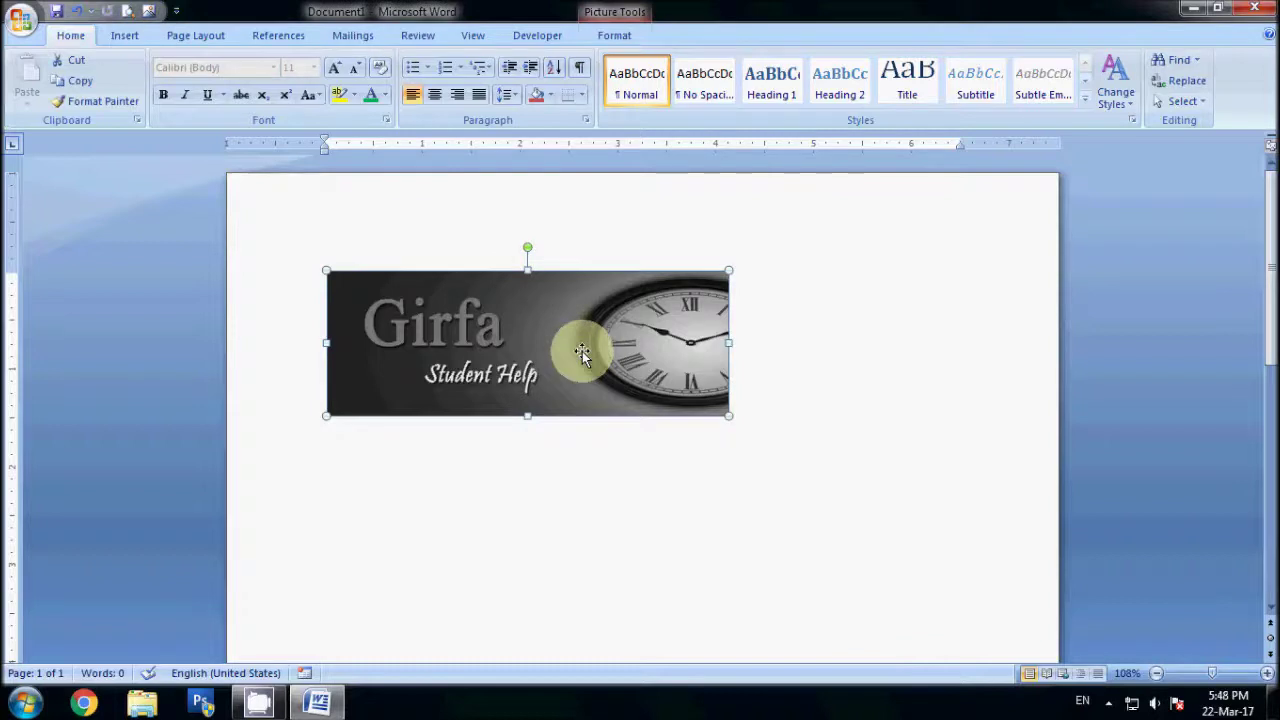
double_click(551, 340)
click(60, 102)
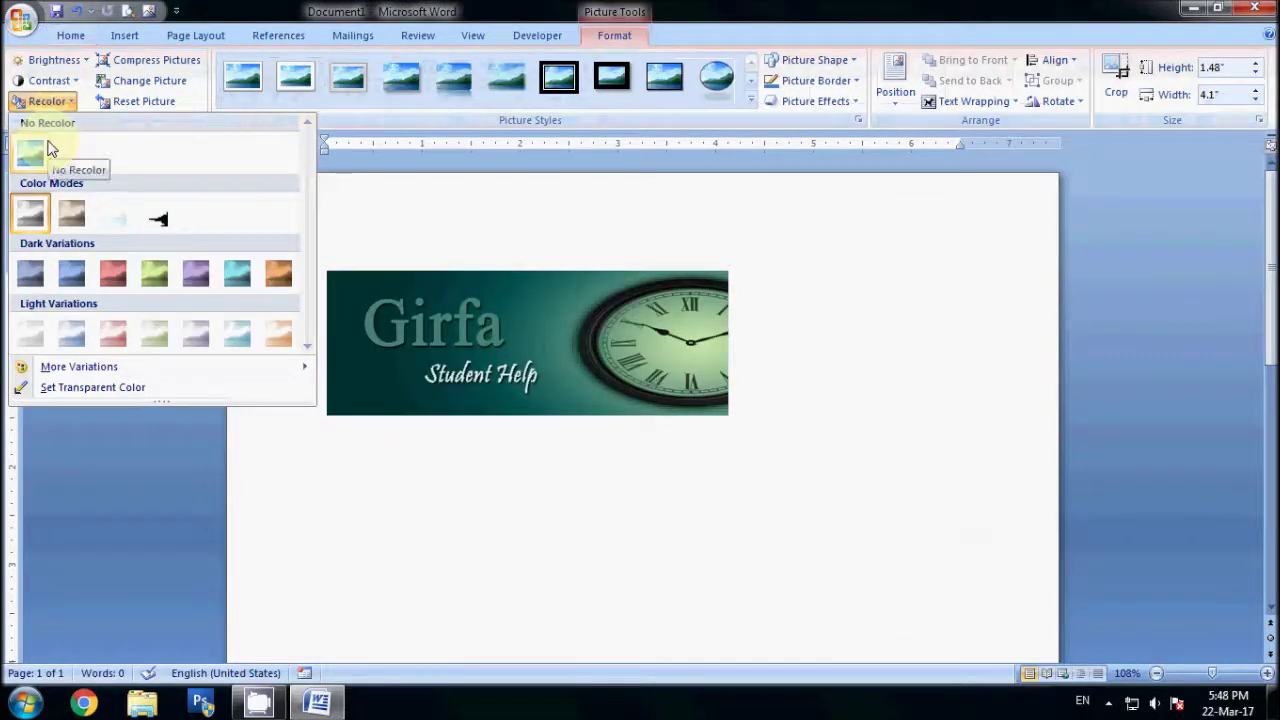
click(52, 150)
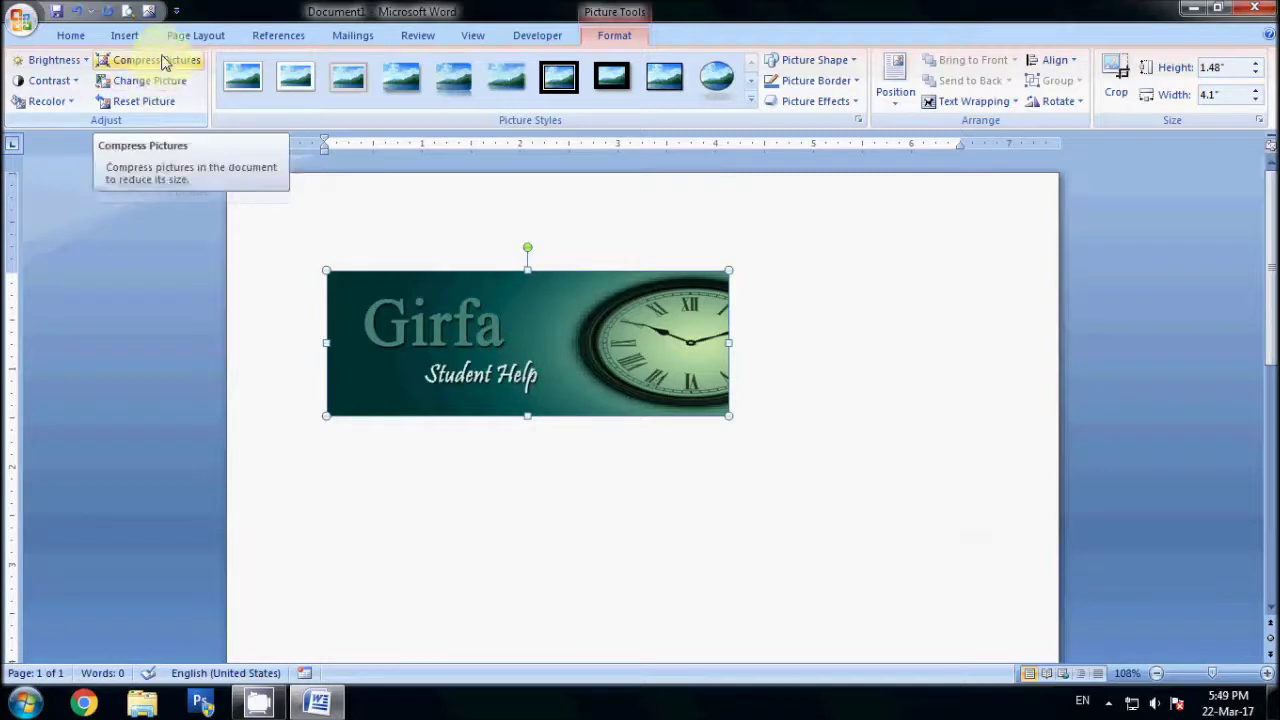
- Delete the Girfa banner picture from the document
click(752, 318)
click(630, 333)
key(Delete)
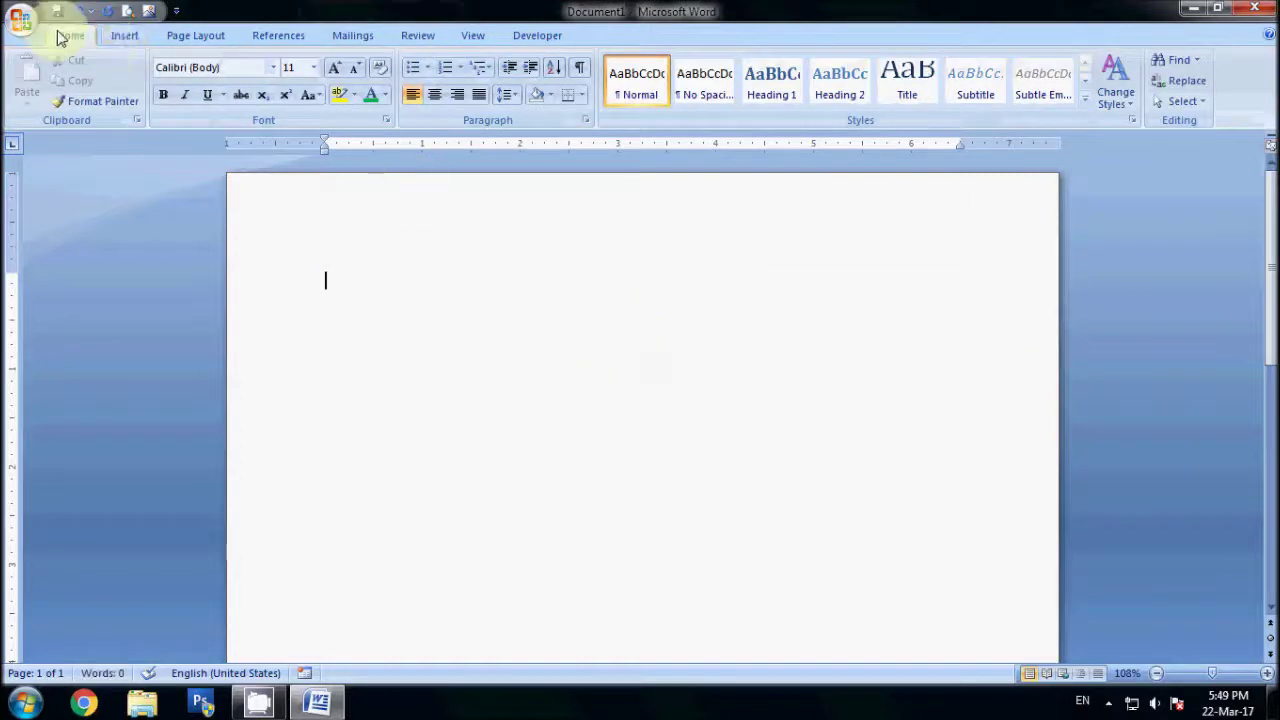
- Insert the Koala photo from the Sample Pictures folder
click(124, 36)
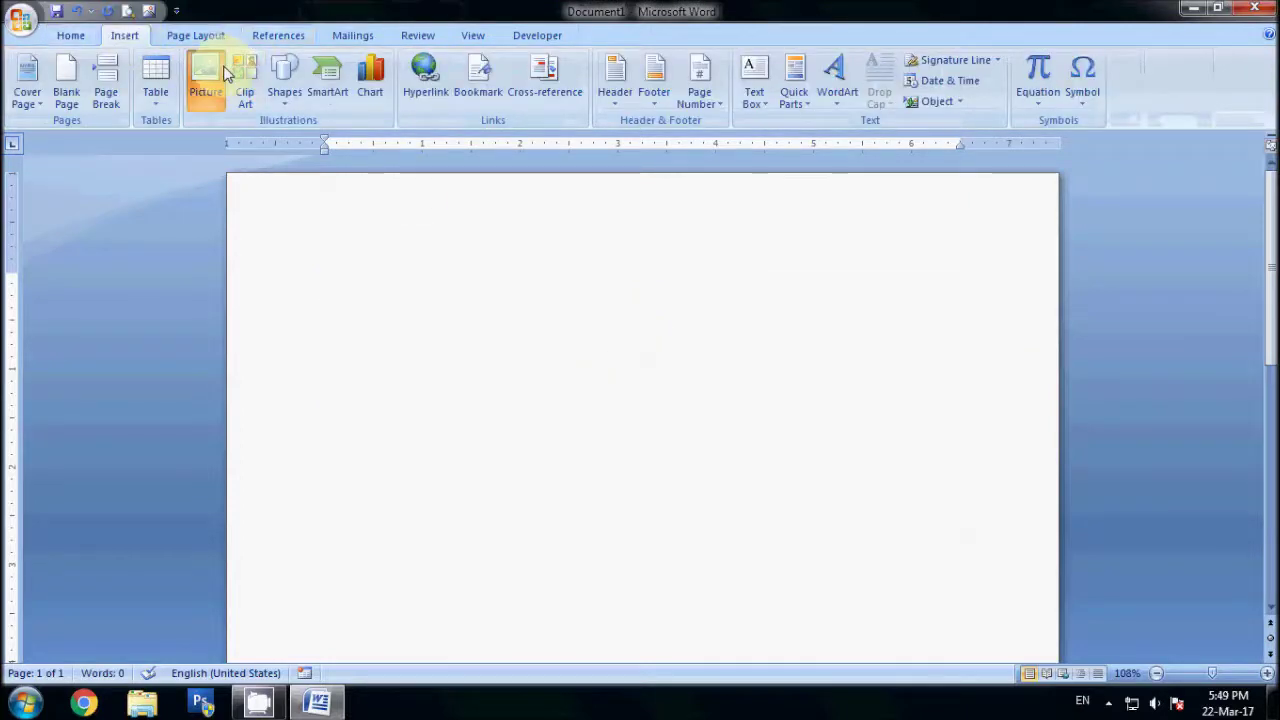
click(210, 70)
double_click(330, 200)
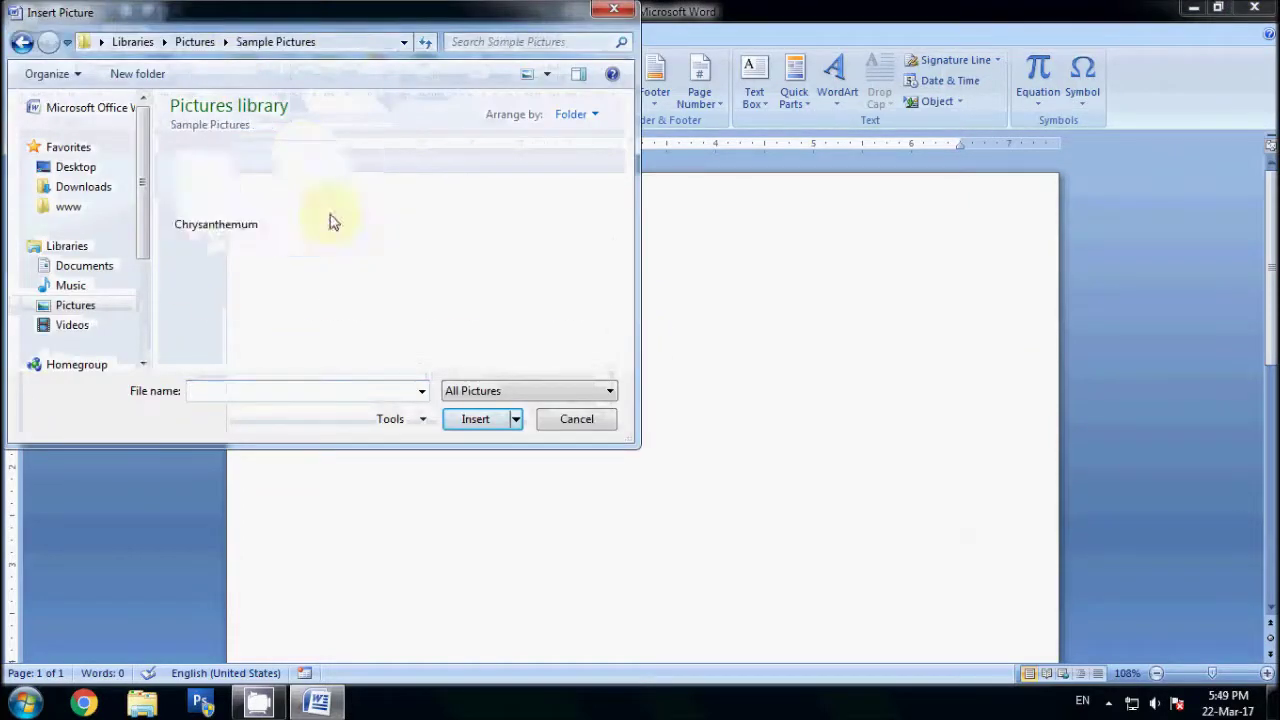
click(210, 275)
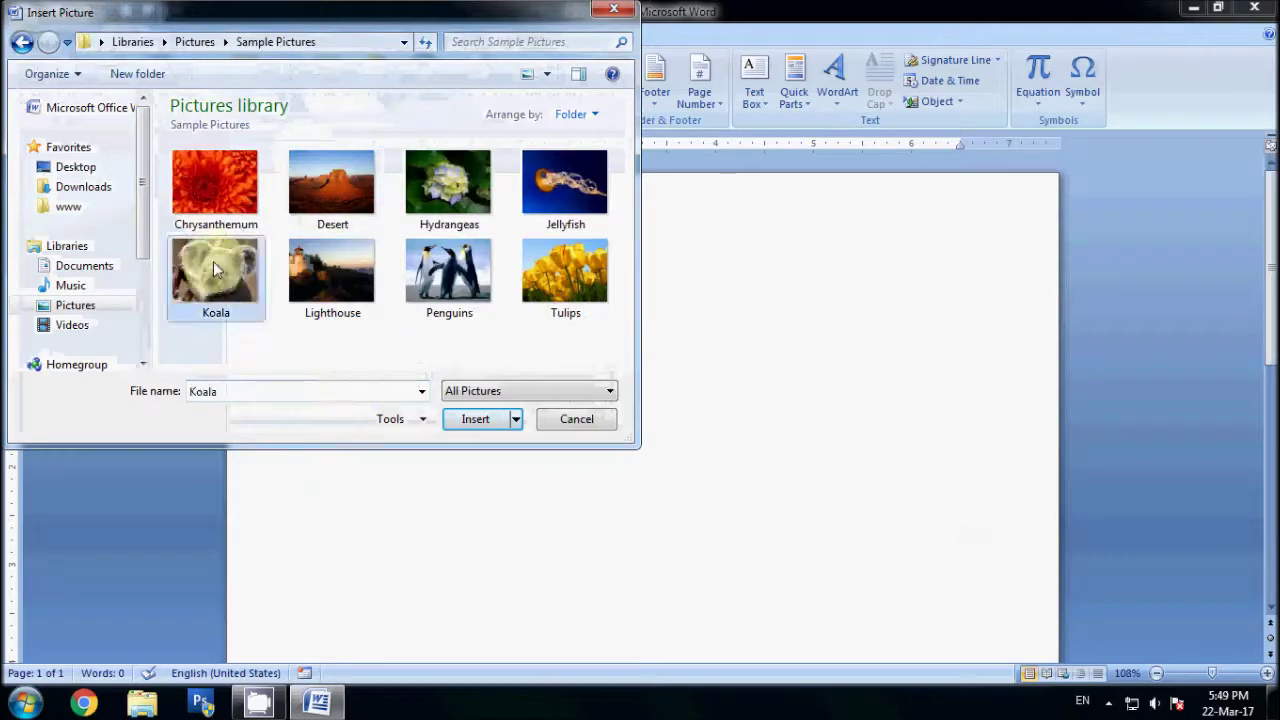
click(468, 419)
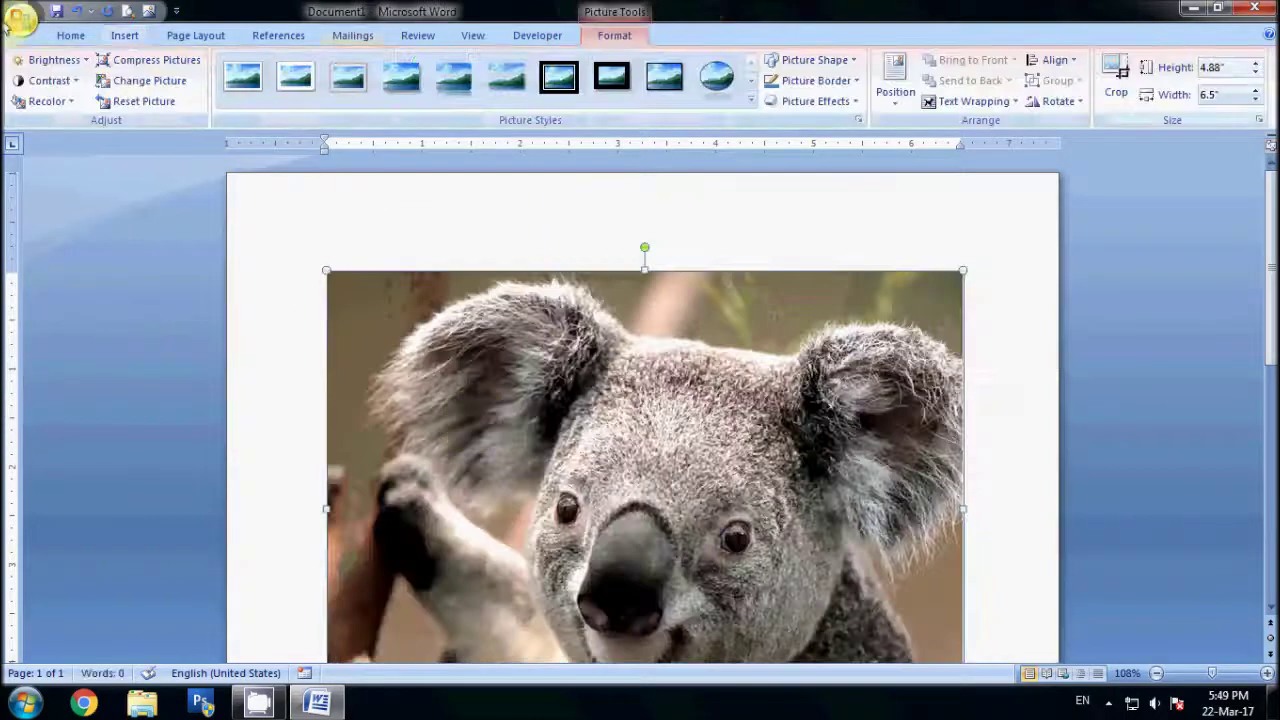
- Save the document as Doc1 on the Desktop and show the desktop
click(57, 14)
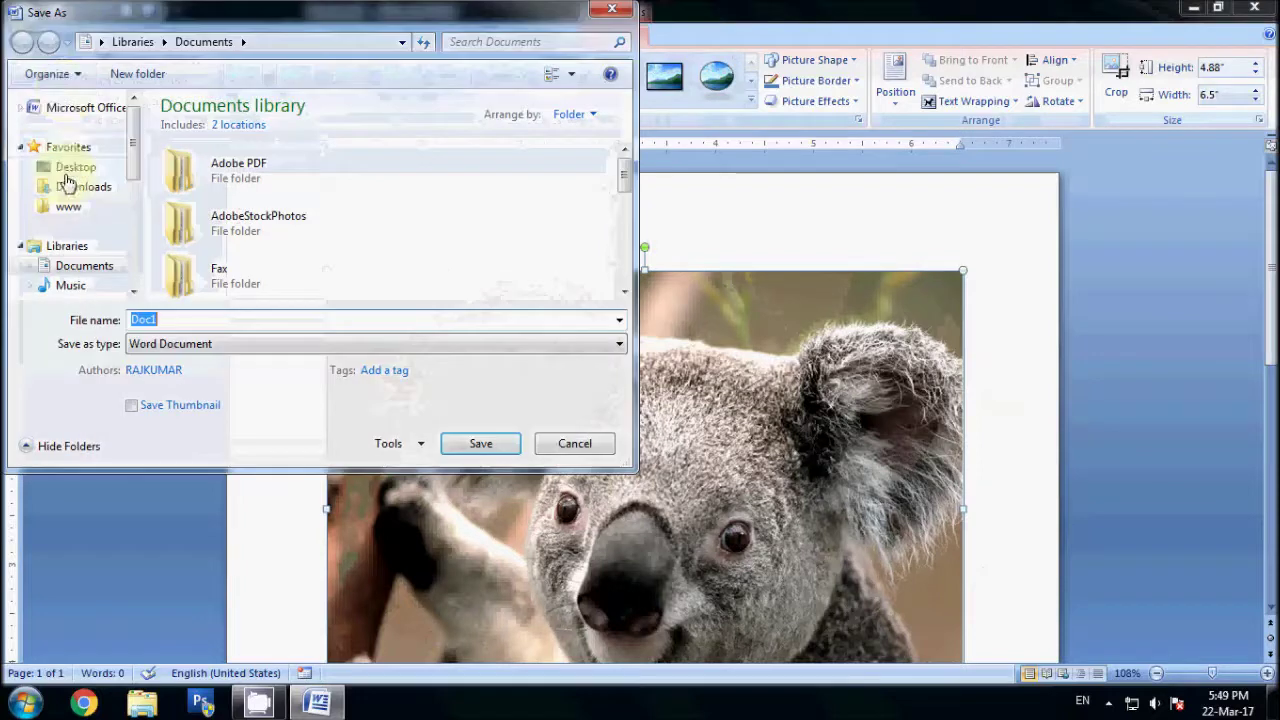
click(70, 167)
click(466, 445)
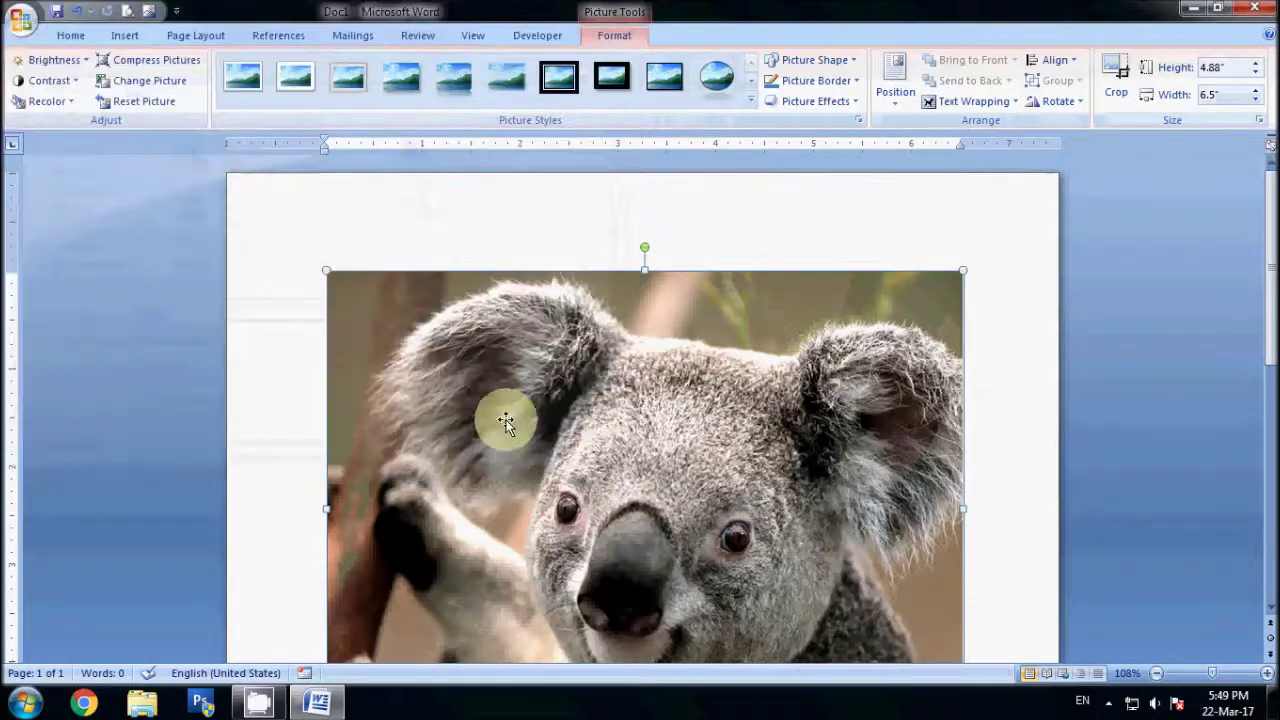
click(1275, 703)
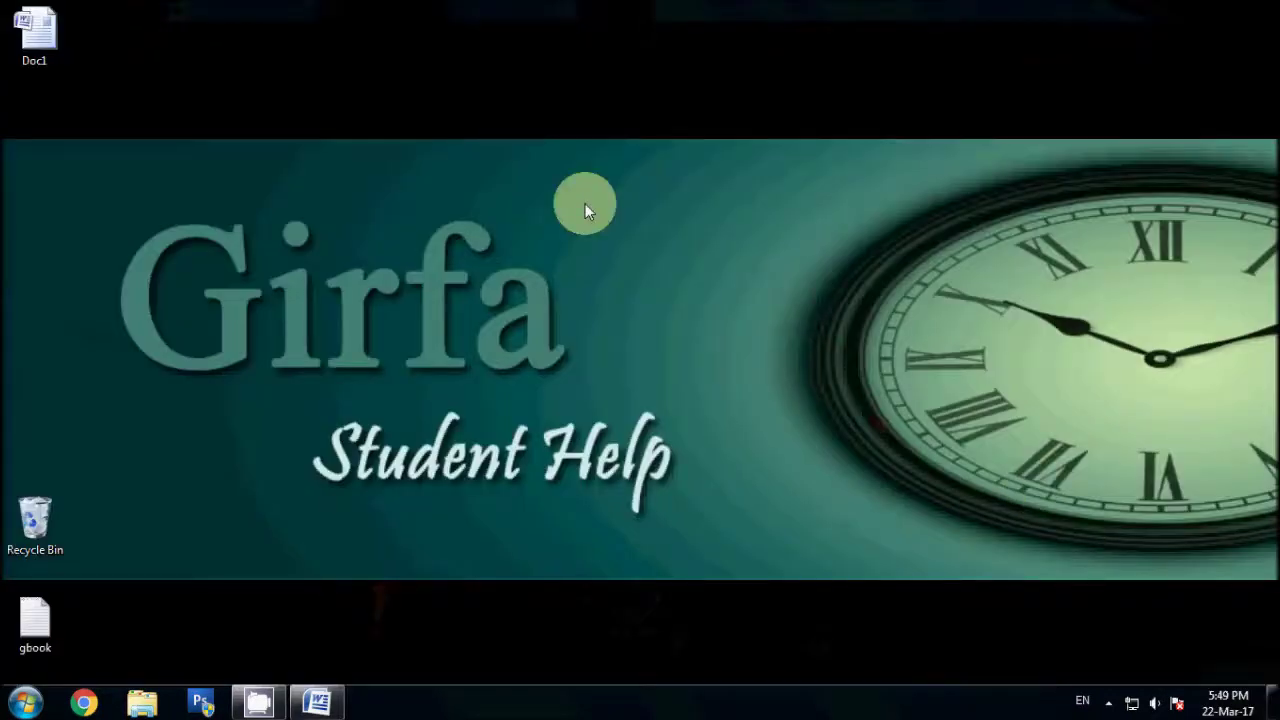
- Refresh the desktop, select the Doc1 file, and open the Pictures library
right_click(571, 182)
click(634, 240)
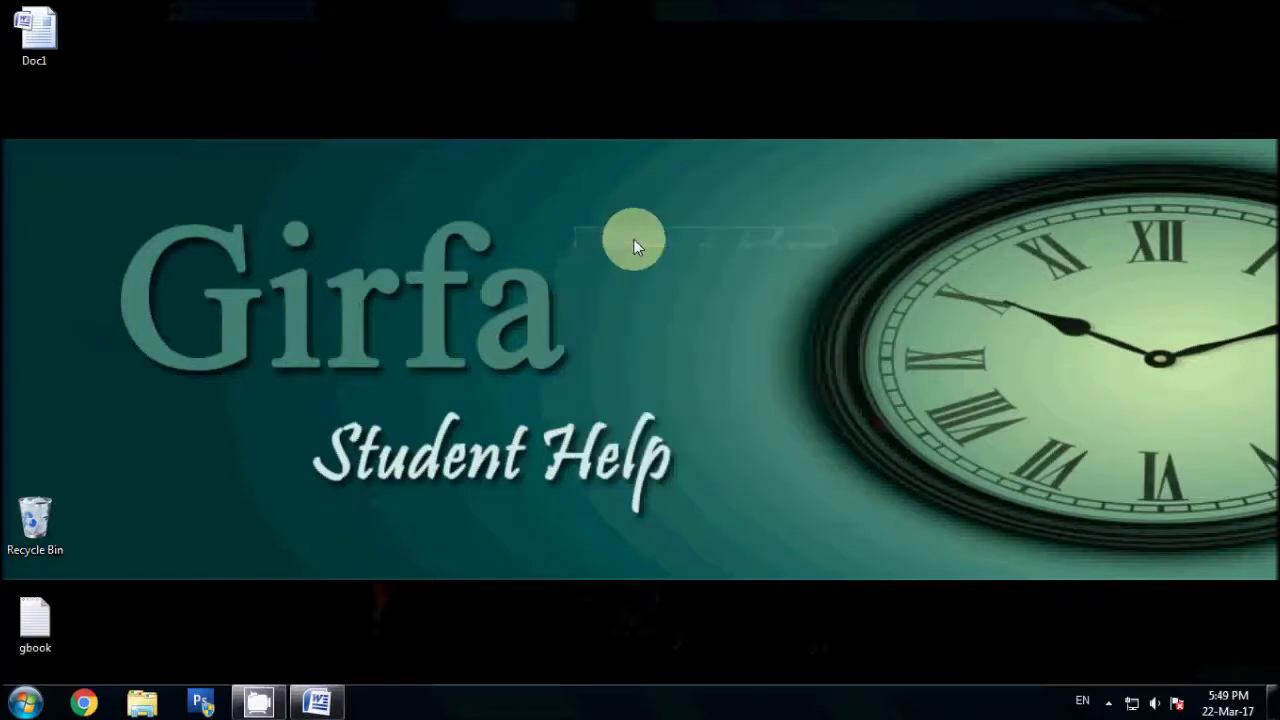
click(40, 40)
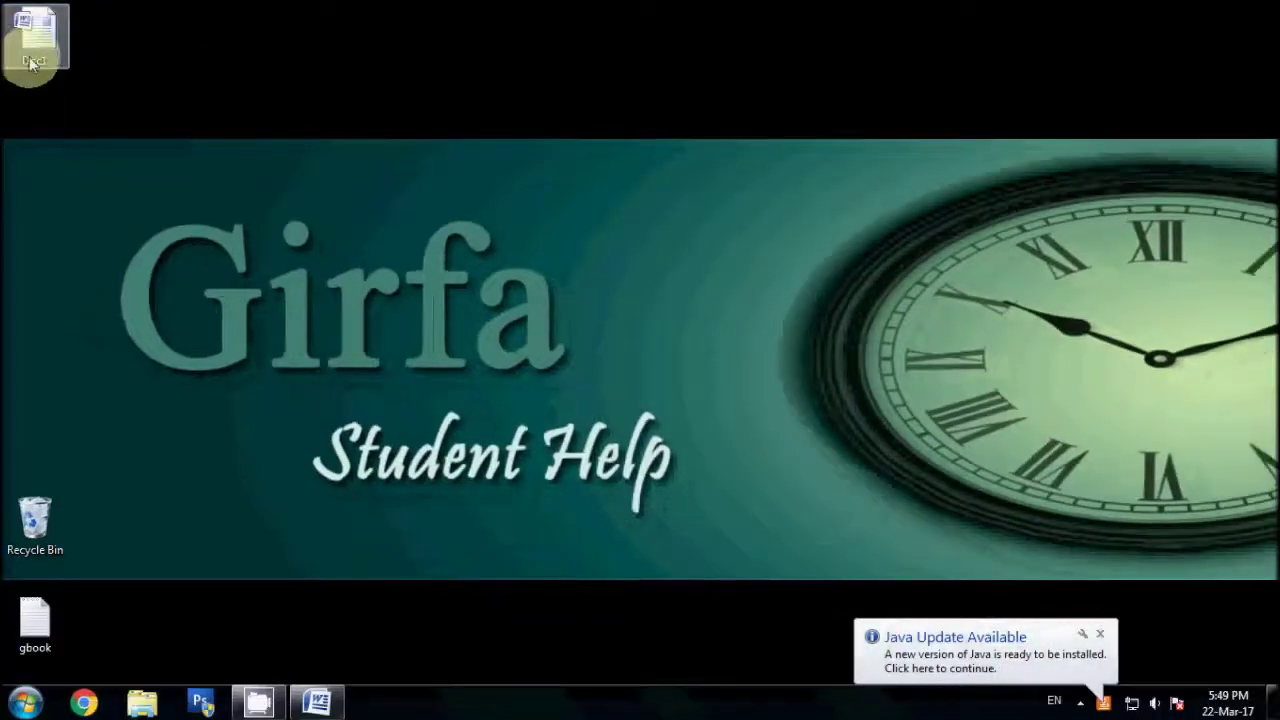
click(24, 703)
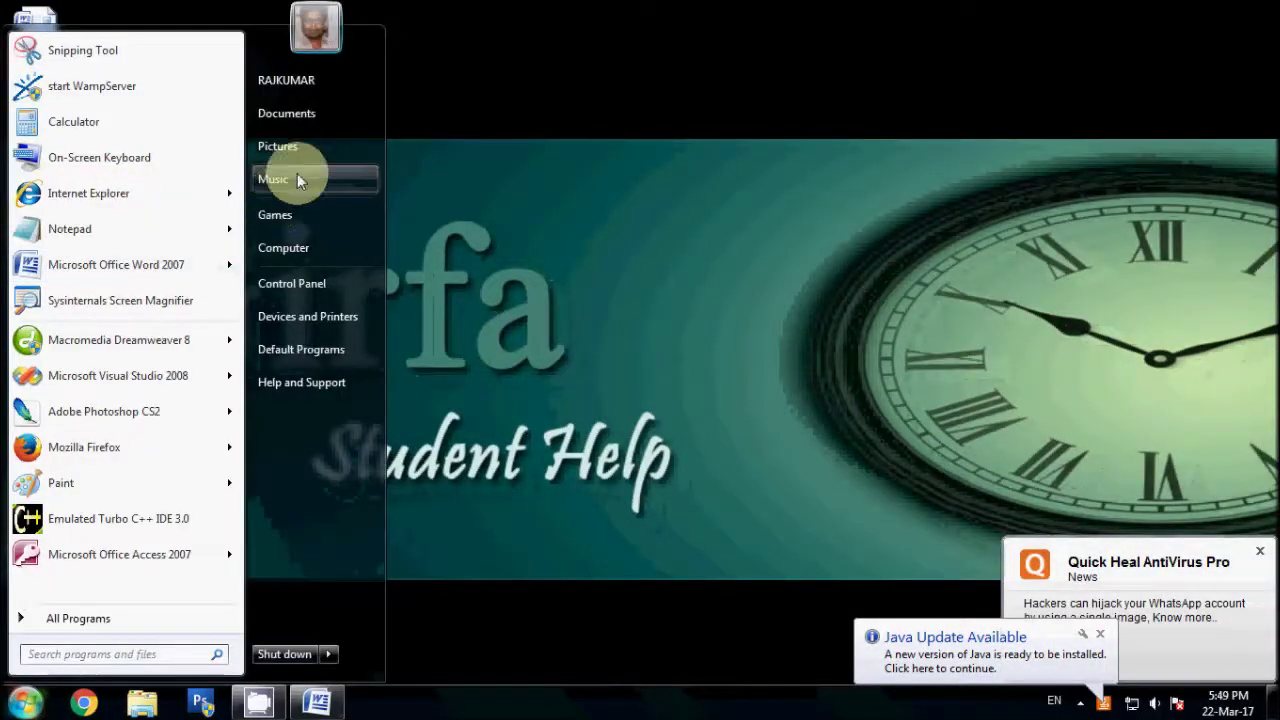
click(304, 145)
- Preview the Koala photo from Sample Pictures at actual size, then close the viewer and Explorer
double_click(335, 213)
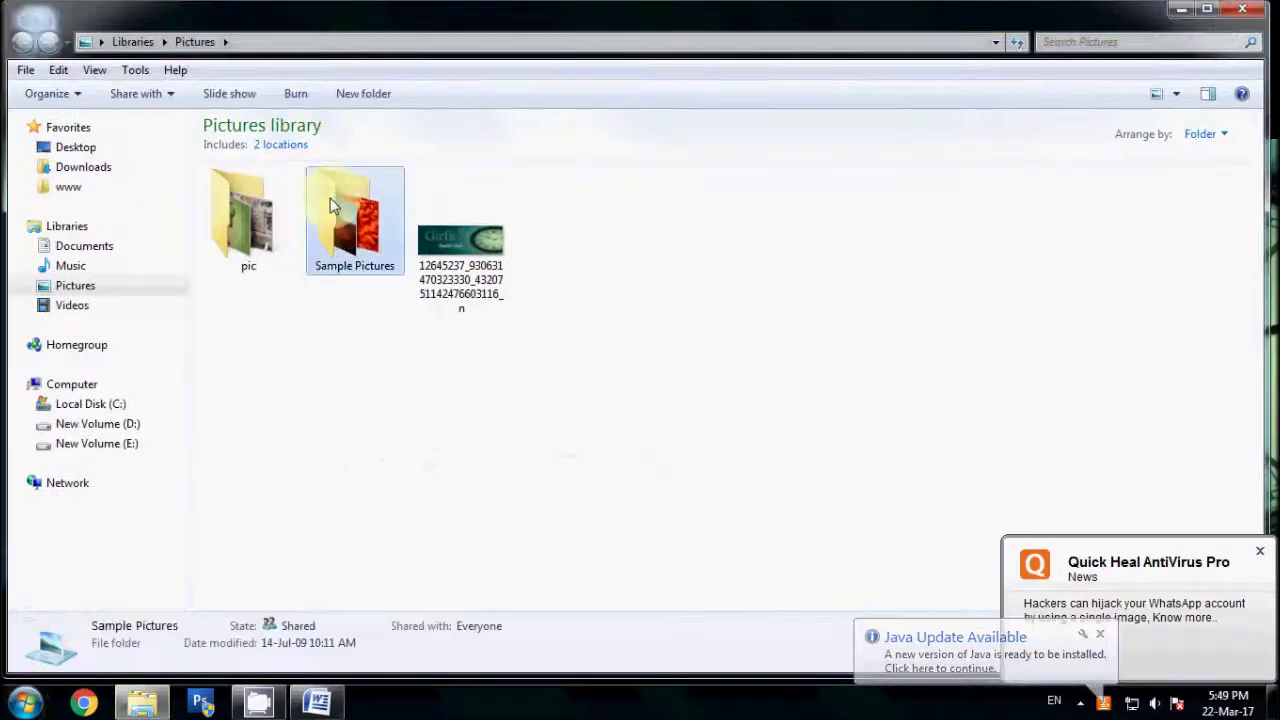
click(671, 240)
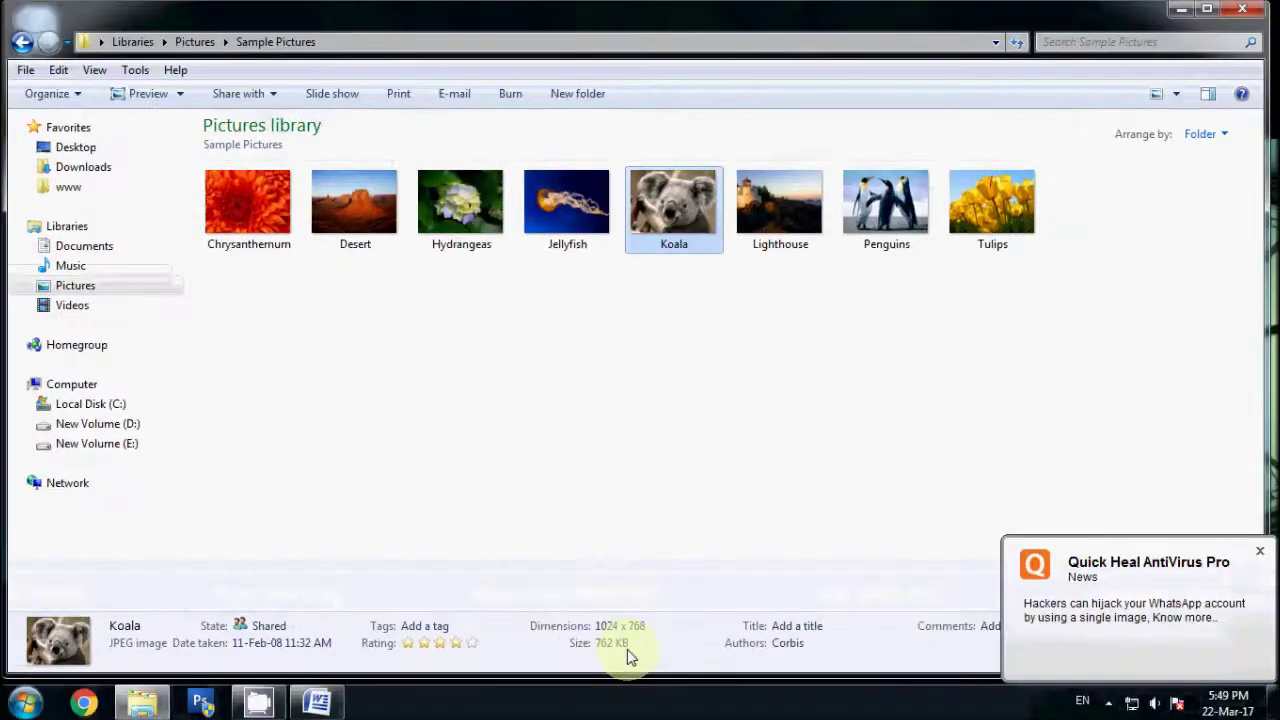
double_click(676, 224)
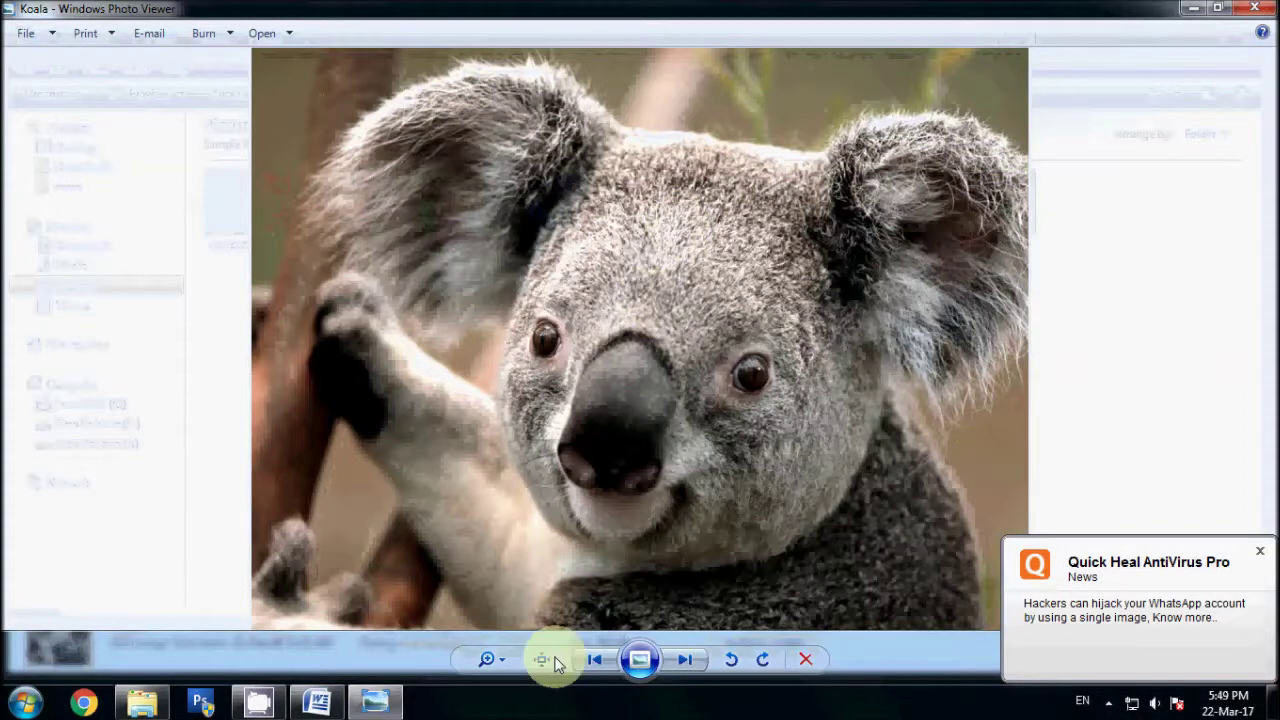
click(543, 660)
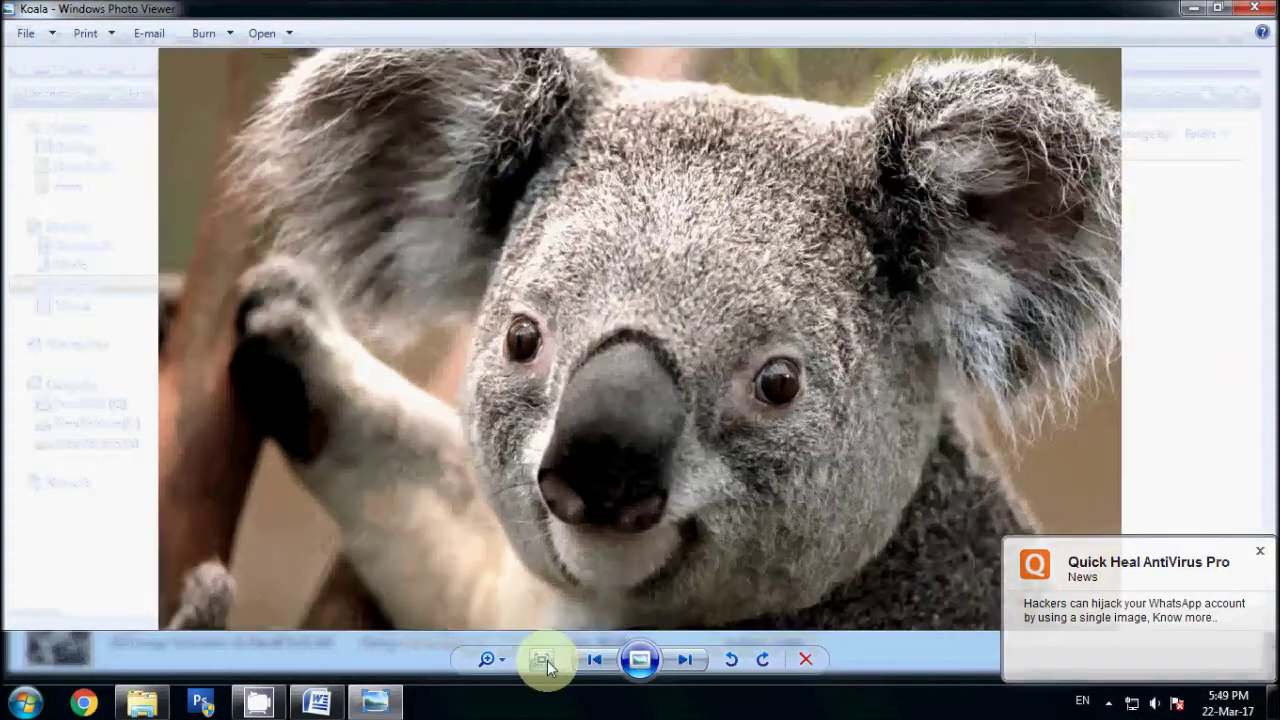
click(543, 660)
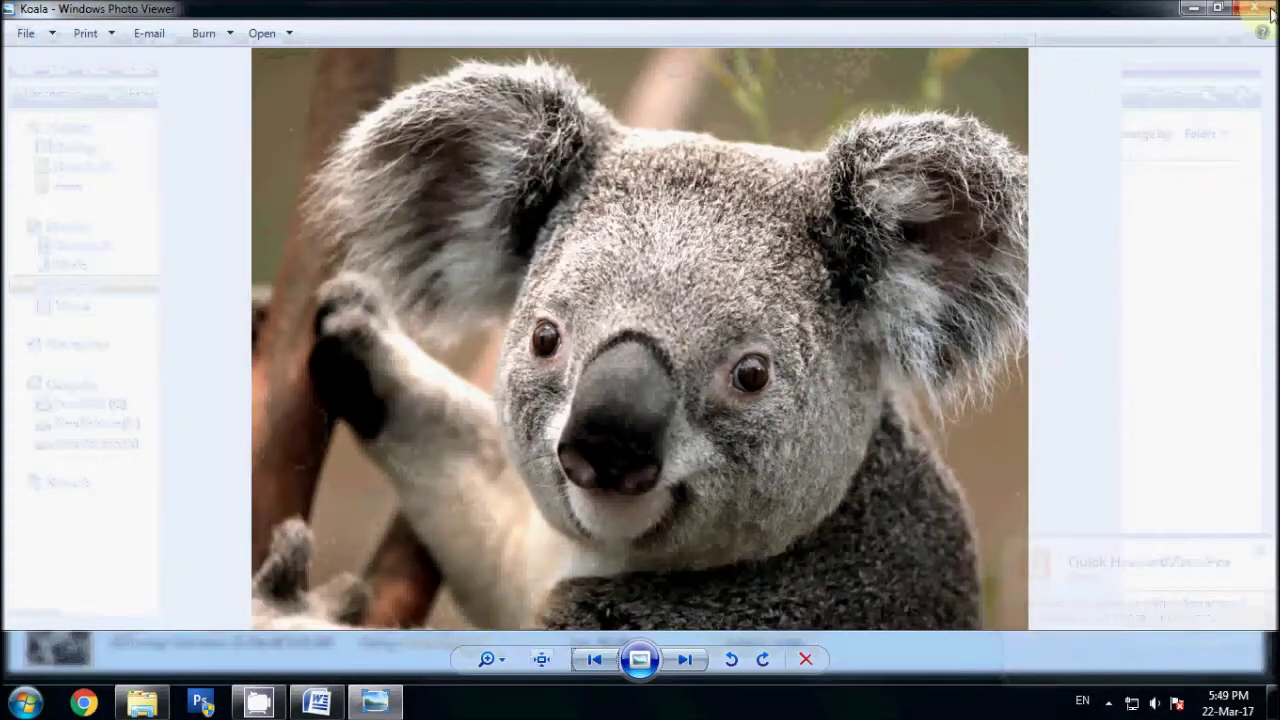
click(806, 659)
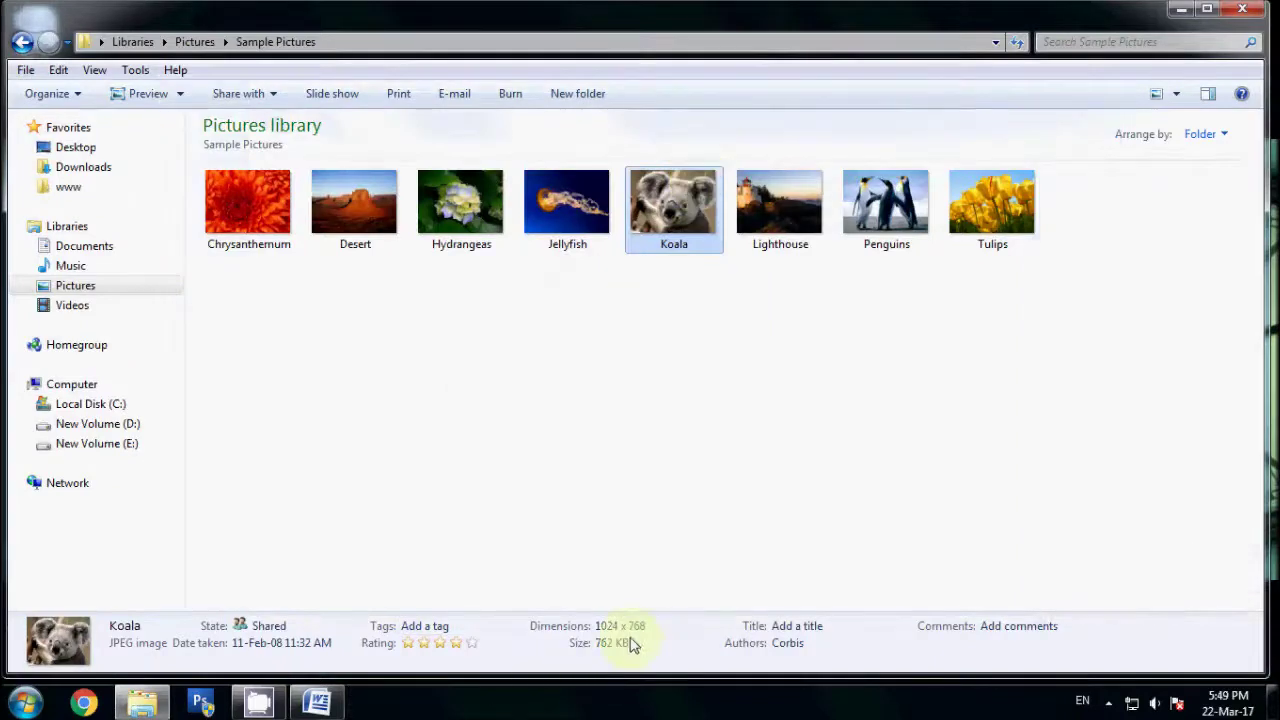
click(1250, 10)
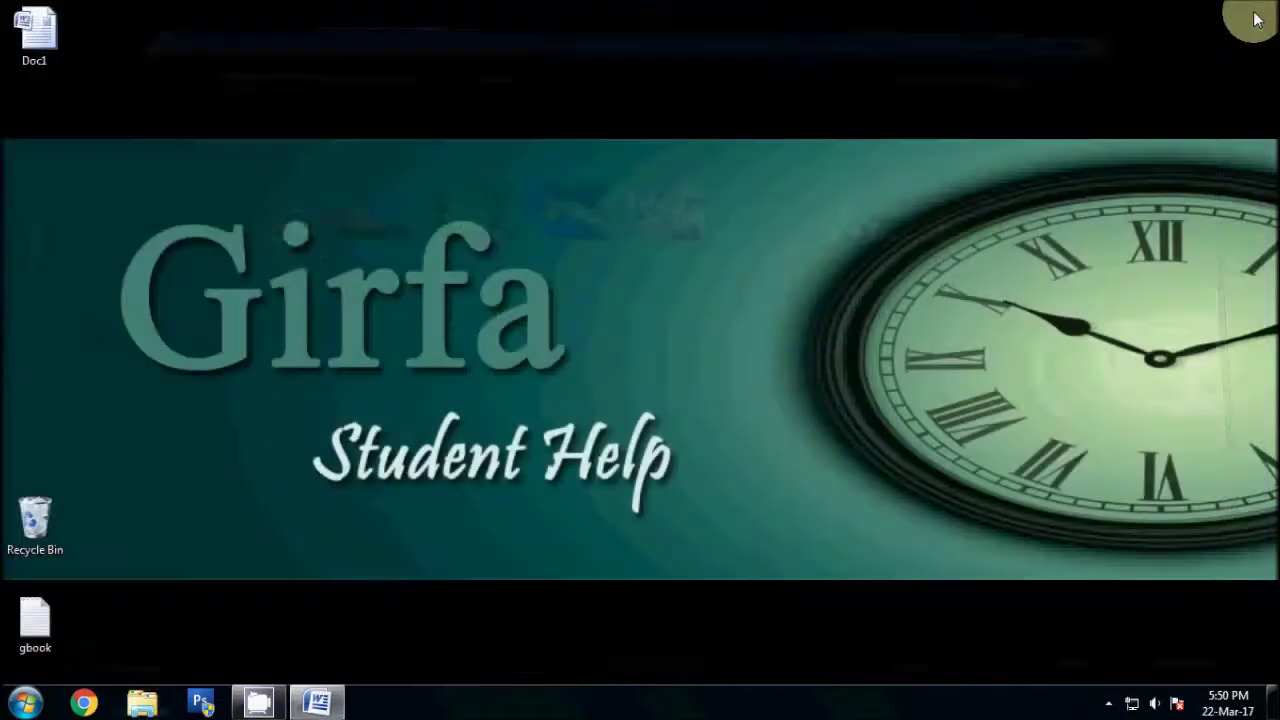
- Restore Word and shrink the Koala photo in Doc1 to 2.89" × 2.16"
click(337, 703)
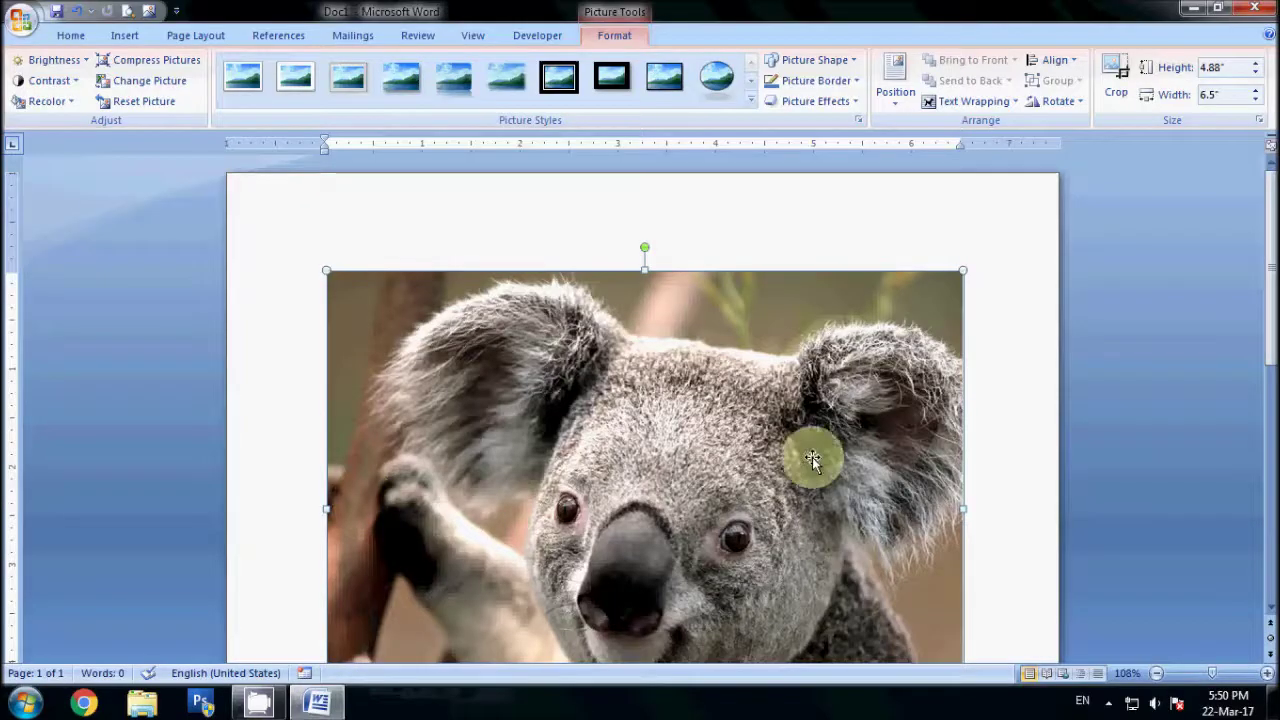
scroll(808, 460, down, 2)
scroll(808, 462, up, 2)
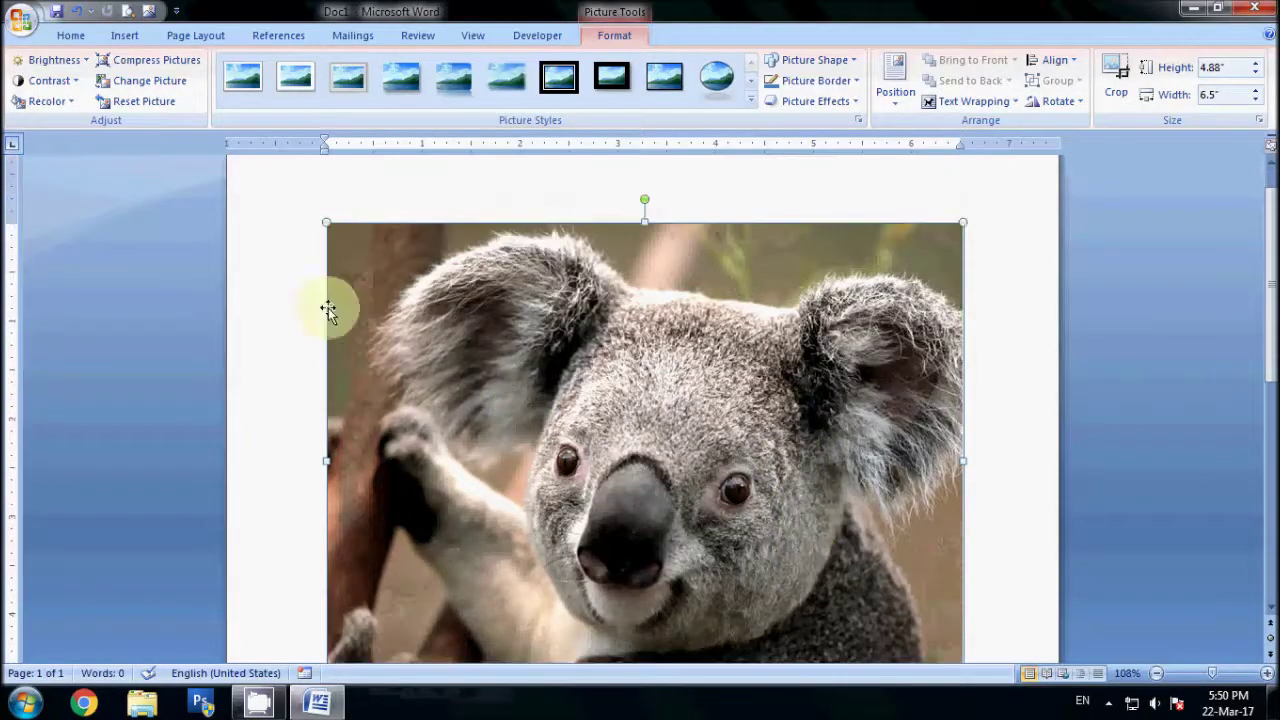
scroll(472, 527, down, 2)
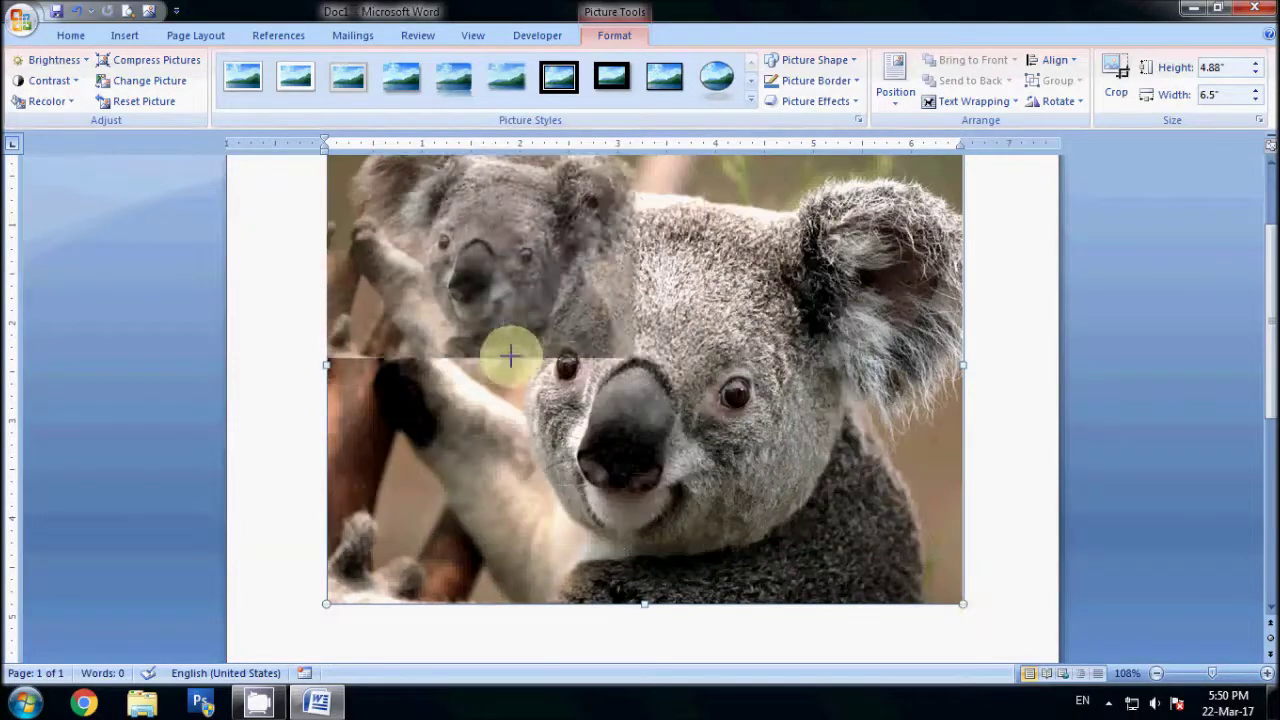
drag(962, 603, 609, 338)
scroll(860, 490, up, 2)
click(760, 440)
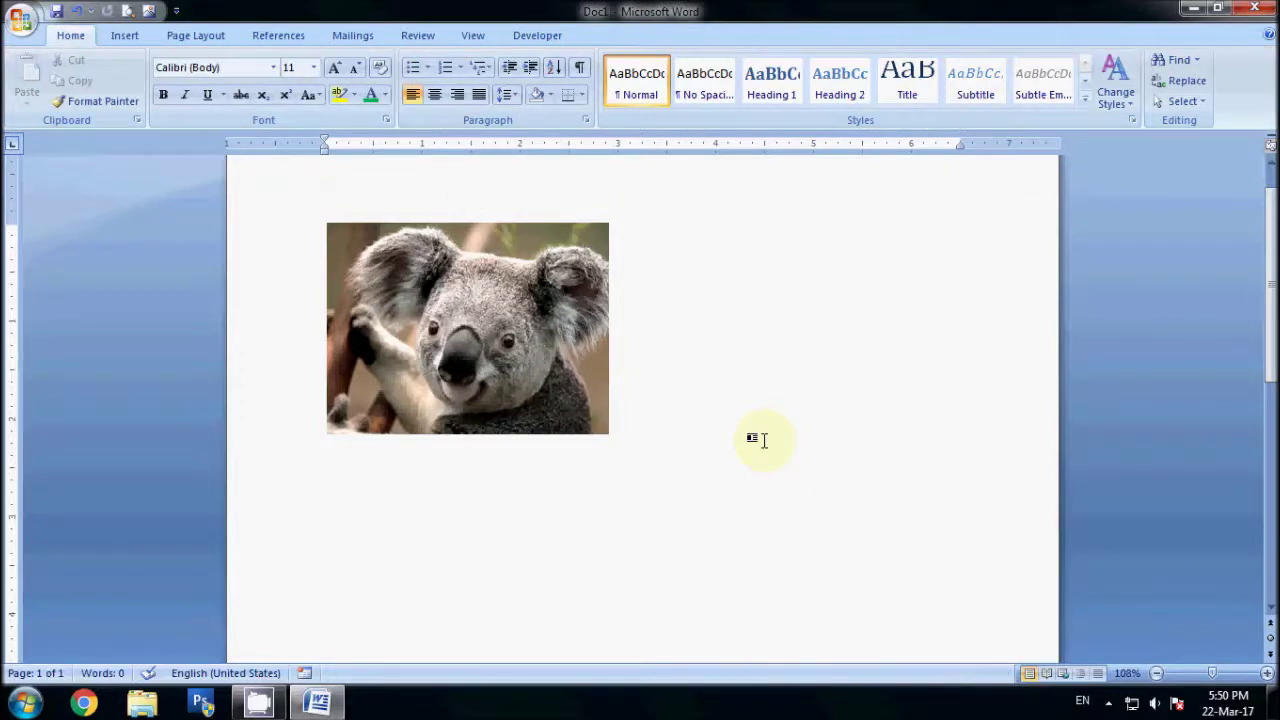
click(557, 346)
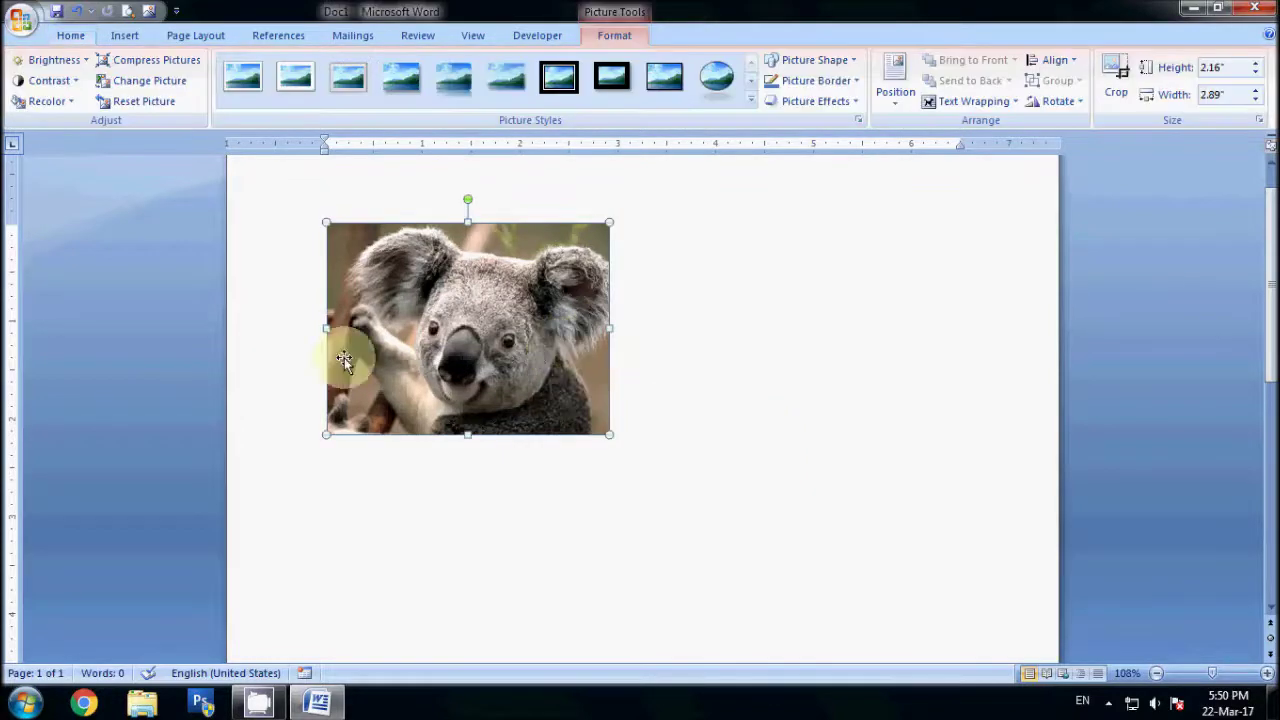
- Compress the Koala photo for E-mail (96 ppi) output, with basic compression and cropped areas deleted
click(148, 60)
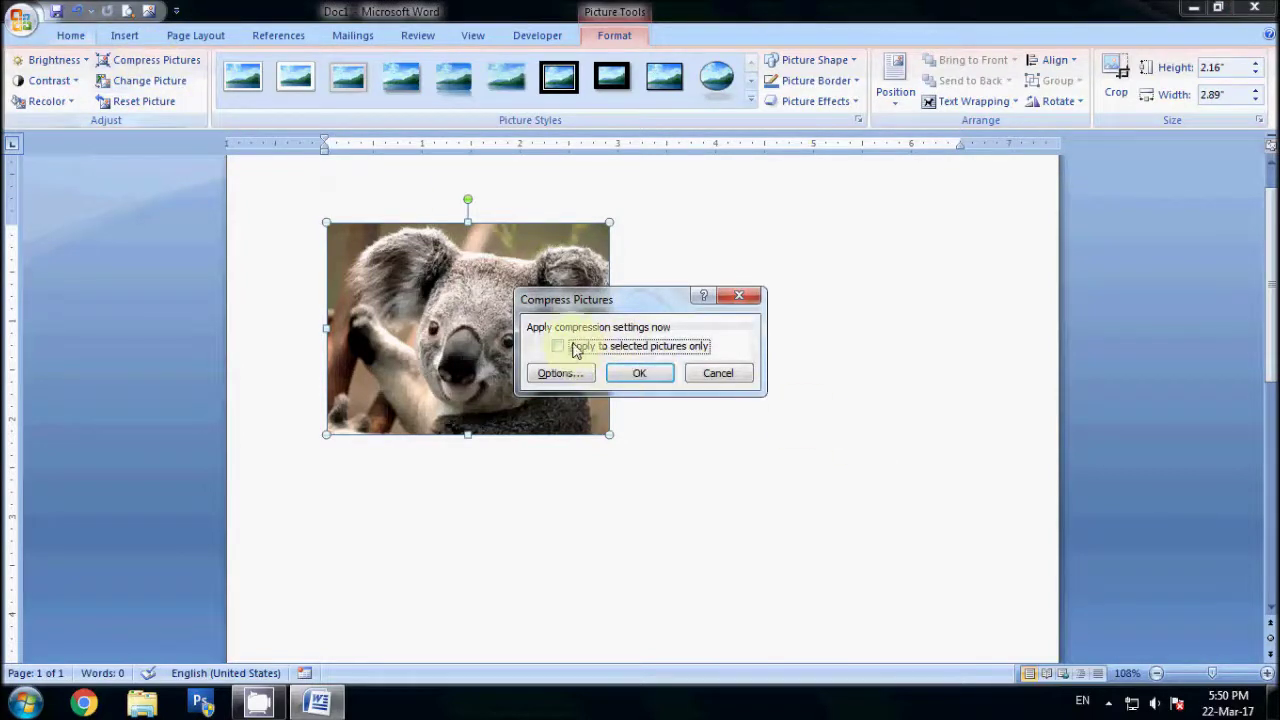
click(565, 375)
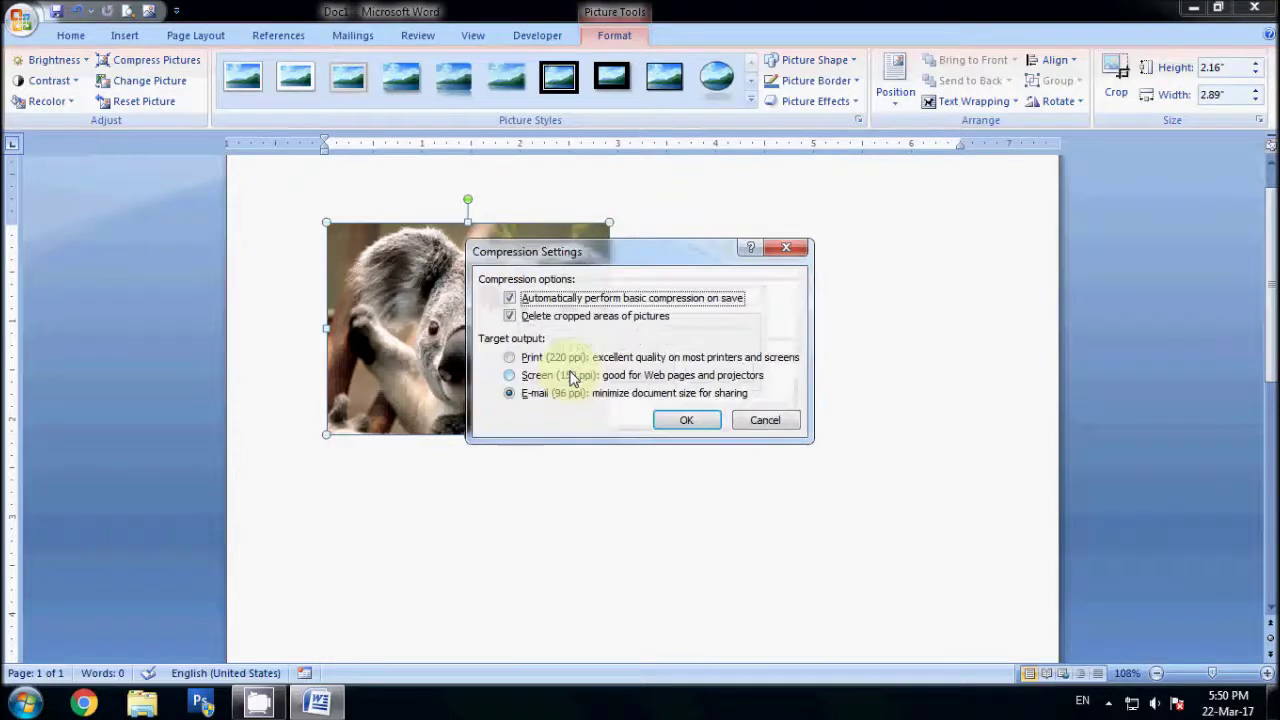
click(524, 390)
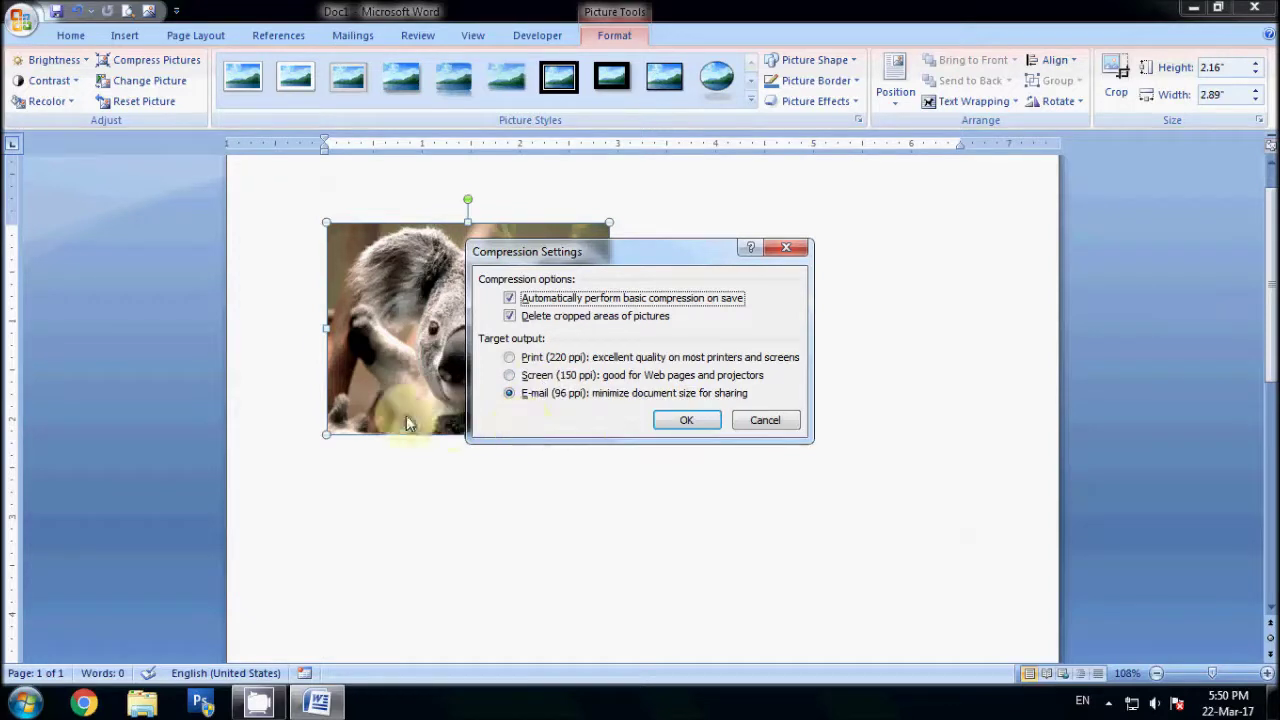
click(697, 424)
click(634, 372)
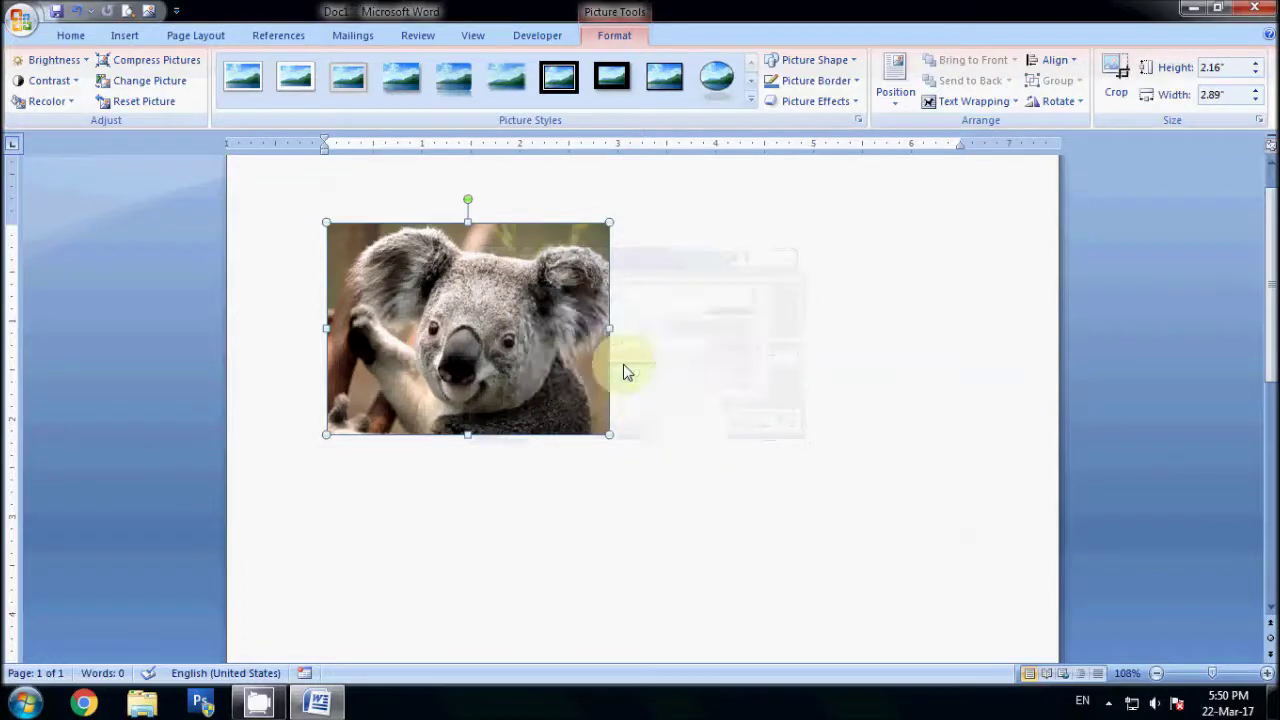
- Save Doc1, refresh the desktop to check its updated file size, and return to Word
click(56, 11)
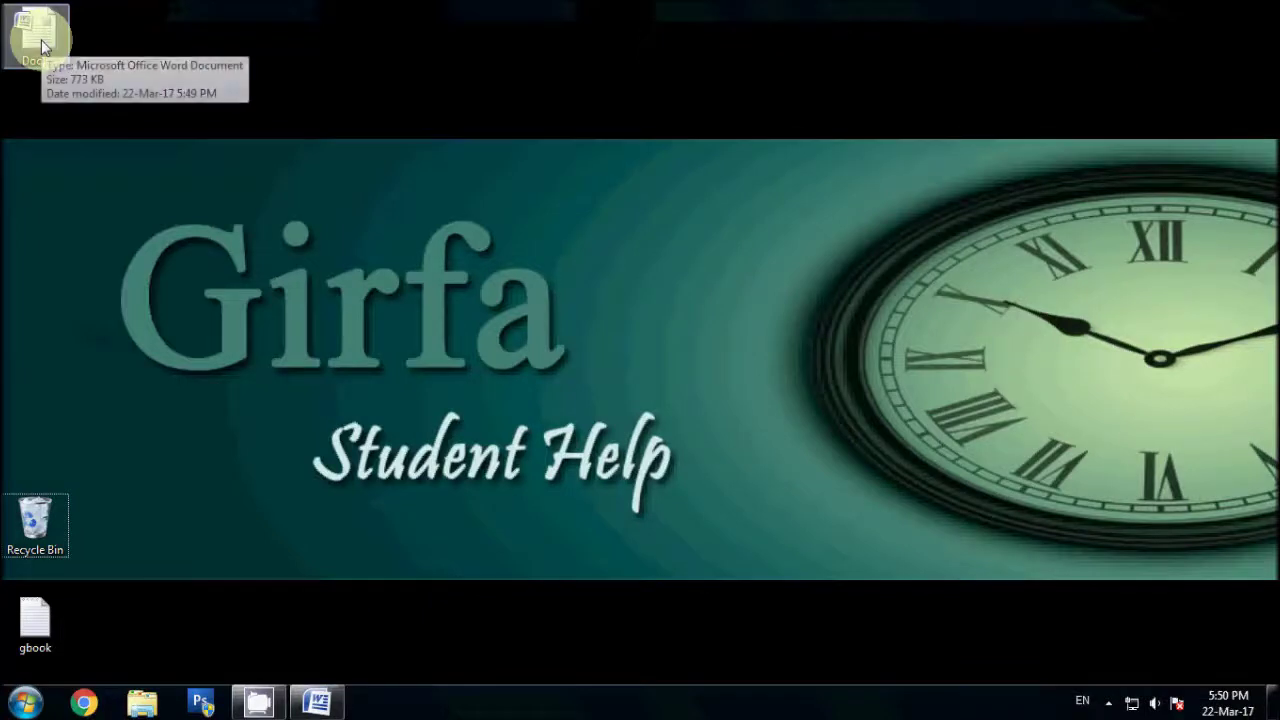
right_click(523, 95)
click(599, 152)
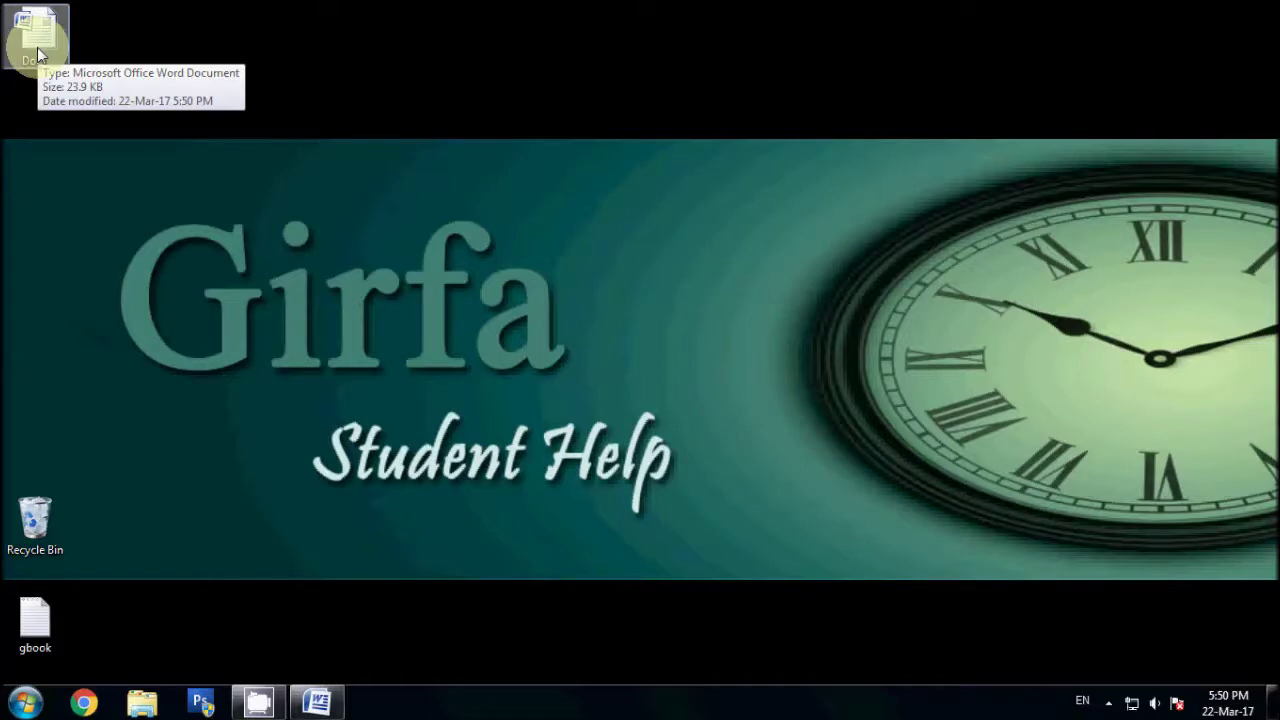
click(317, 702)
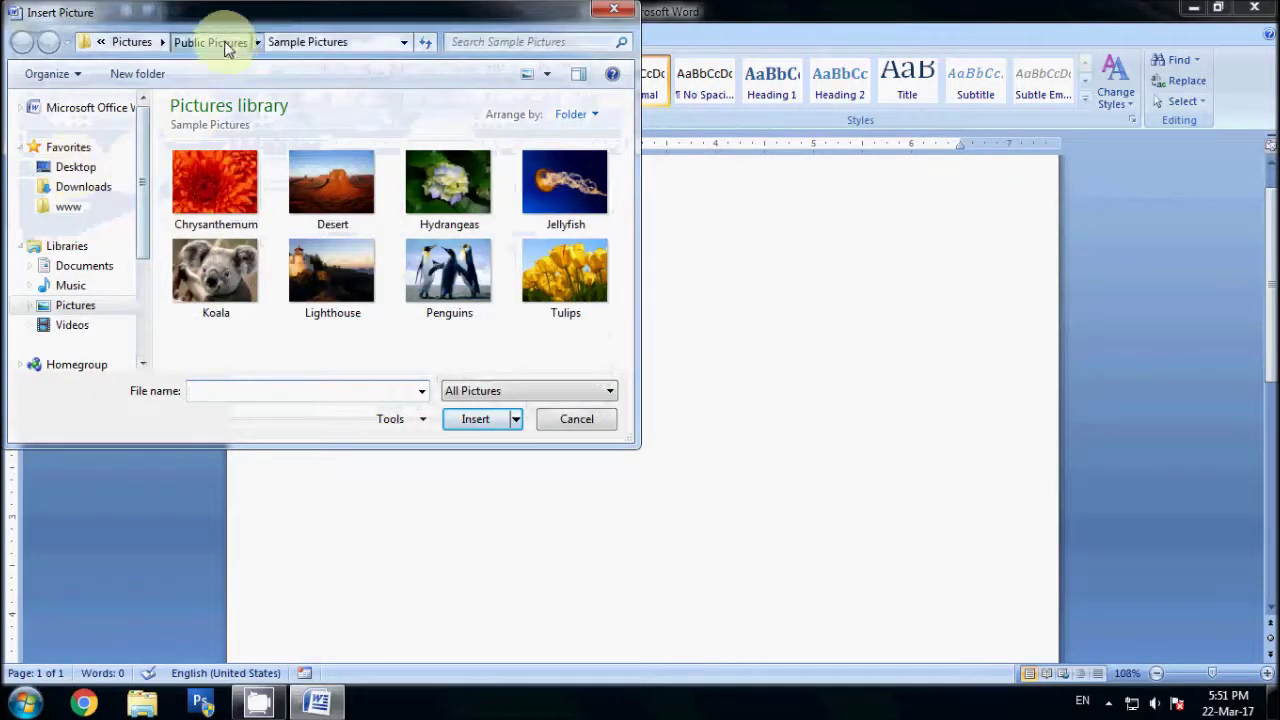
- Insert the Girfa Student Help banner from the Pictures library and enlarge it to about 4.94" × 1.7"
click(222, 45)
click(194, 41)
click(472, 209)
double_click(474, 210)
drag(636, 329, 796, 390)
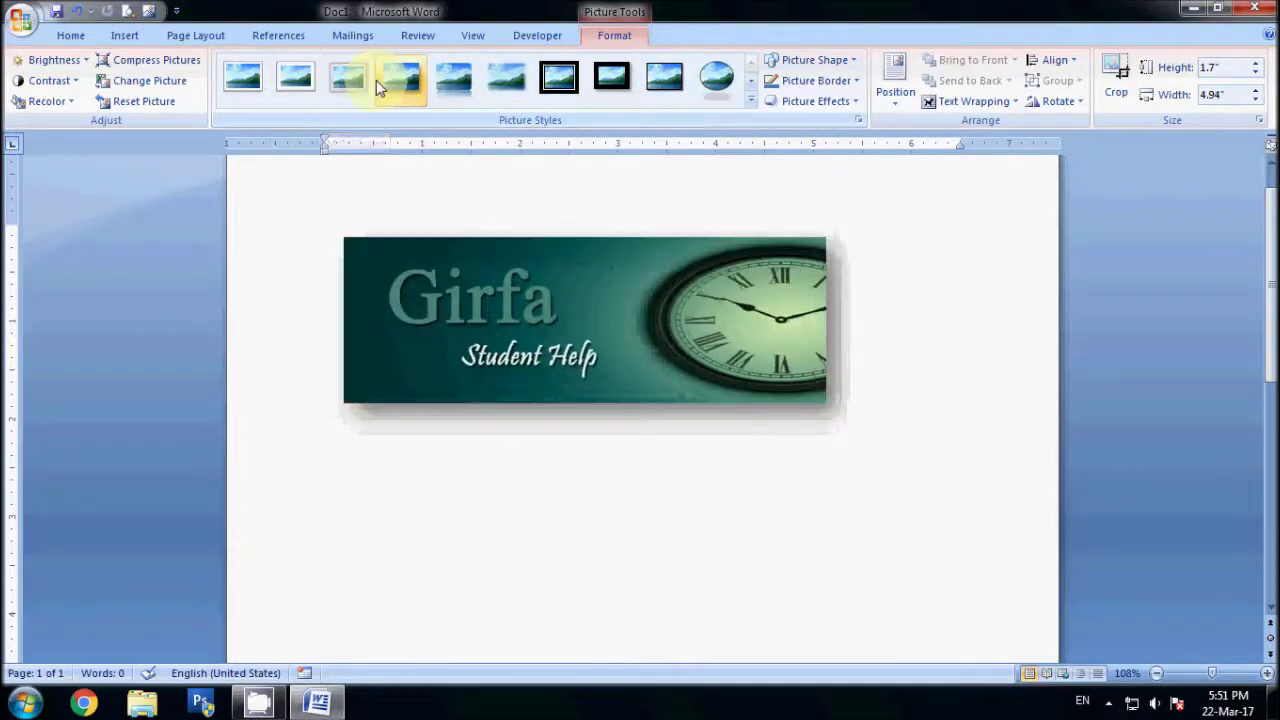
- Apply the Reflected Rounded Rectangle picture style to the Girfa banner
click(445, 87)
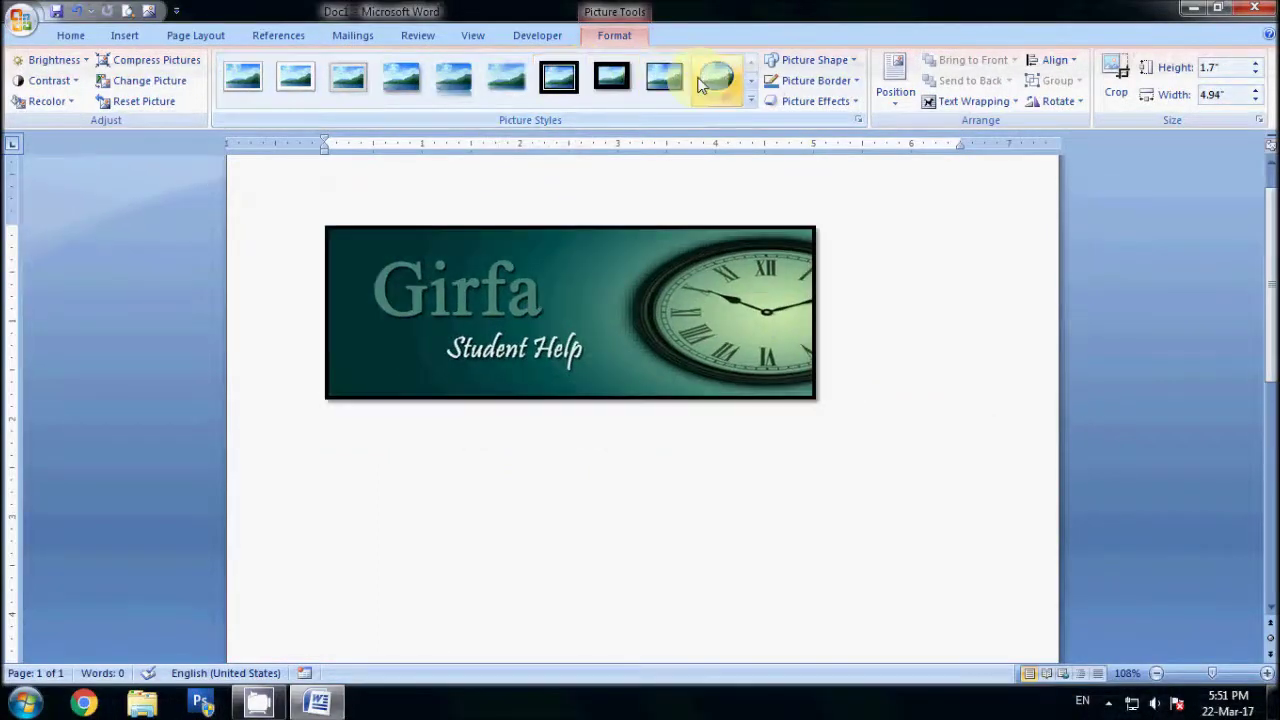
click(751, 88)
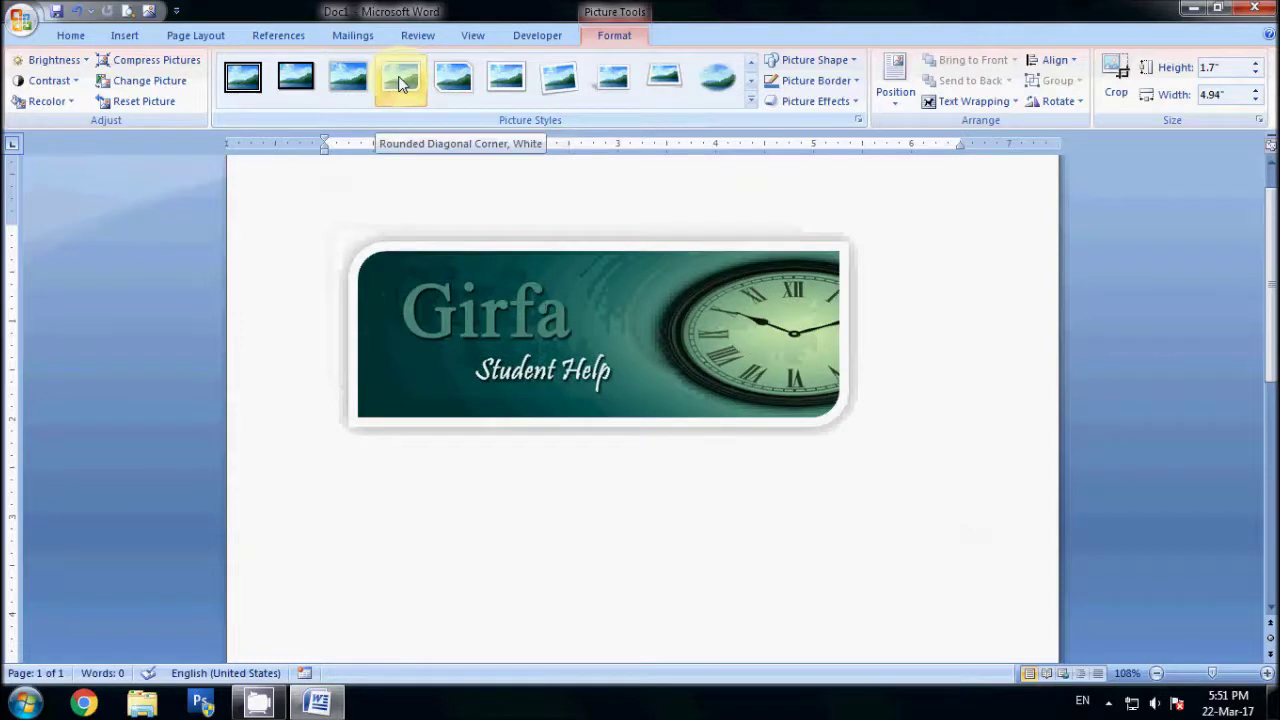
click(505, 78)
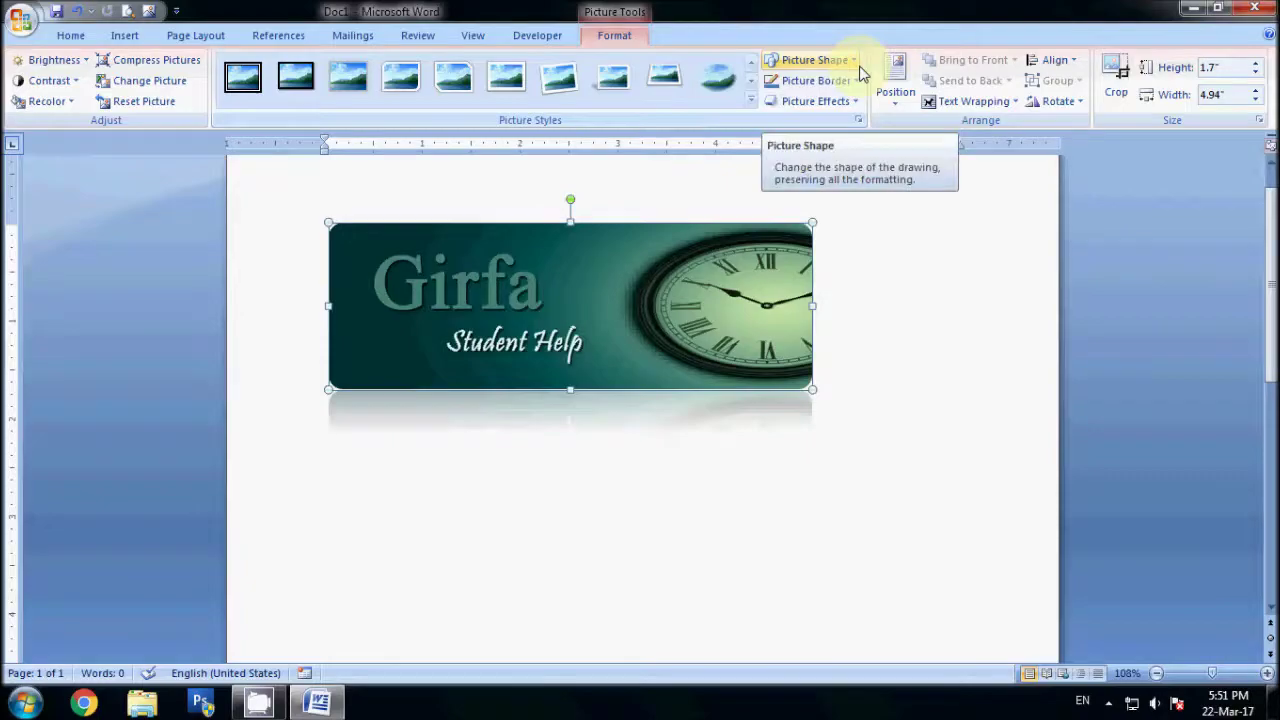
- Reshape the Girfa banner picture into an Up Ribbon shape and check the result
click(856, 62)
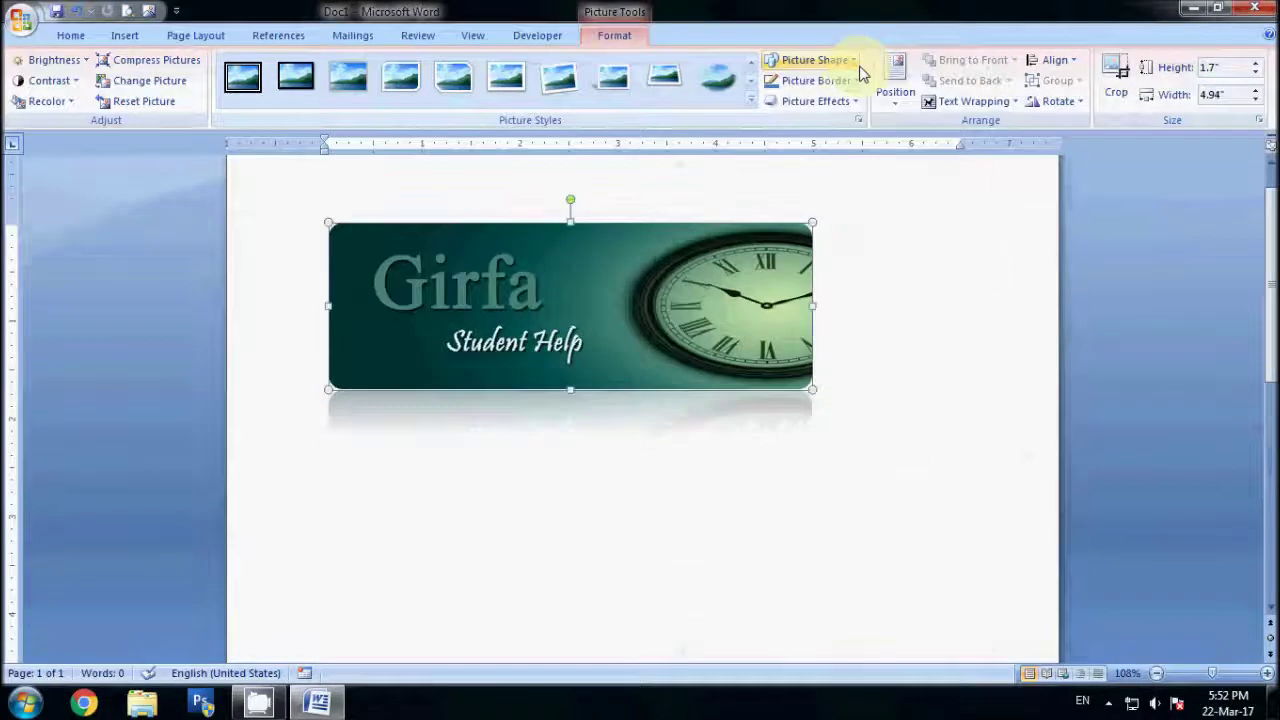
click(852, 62)
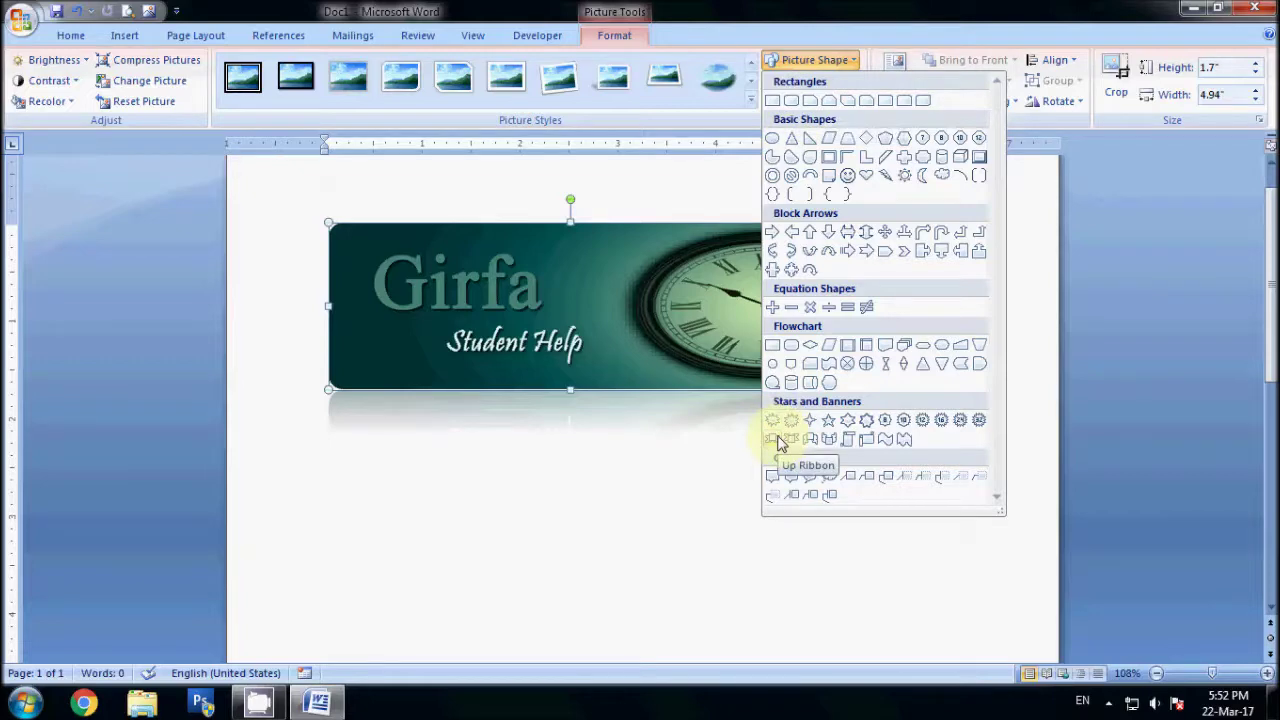
click(781, 443)
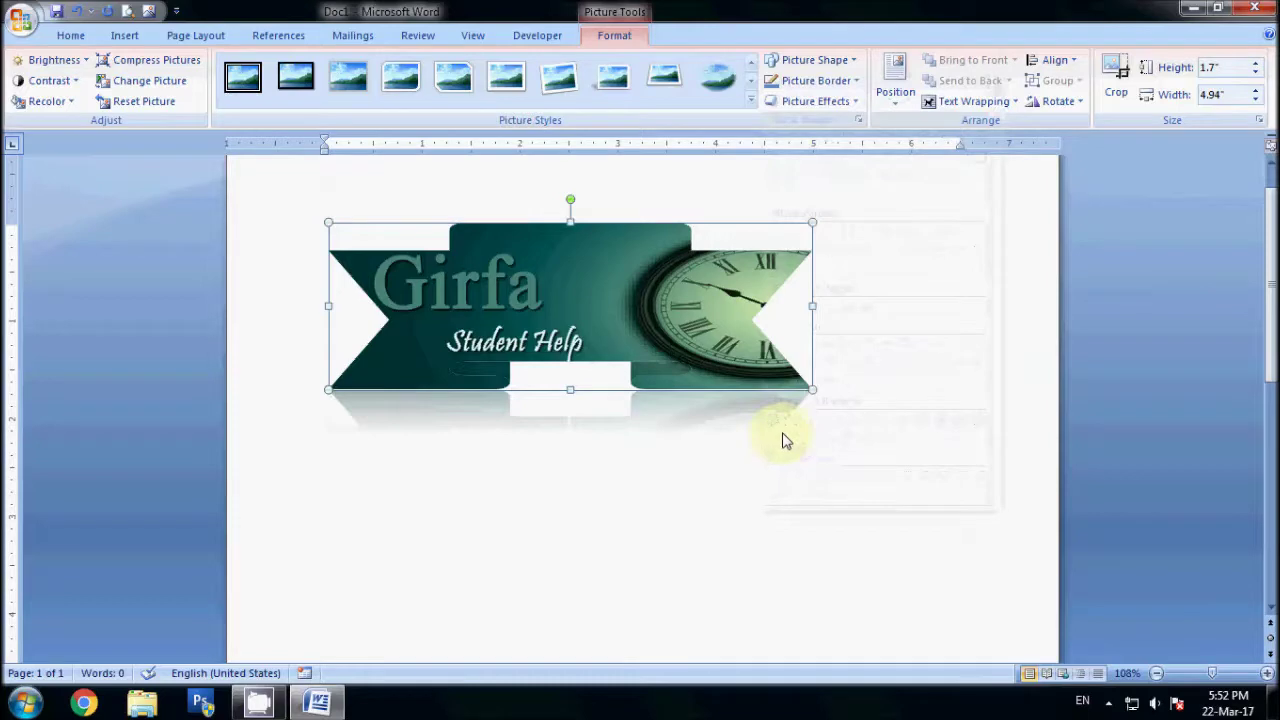
click(785, 441)
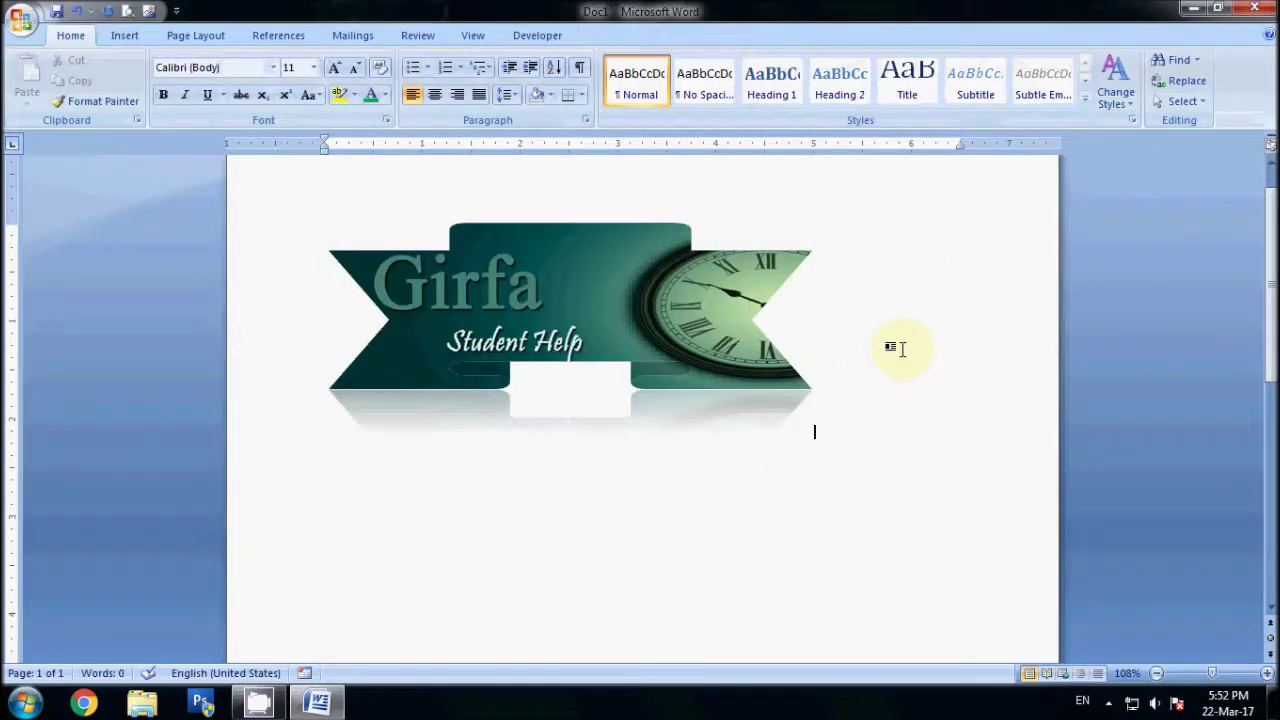
click(708, 323)
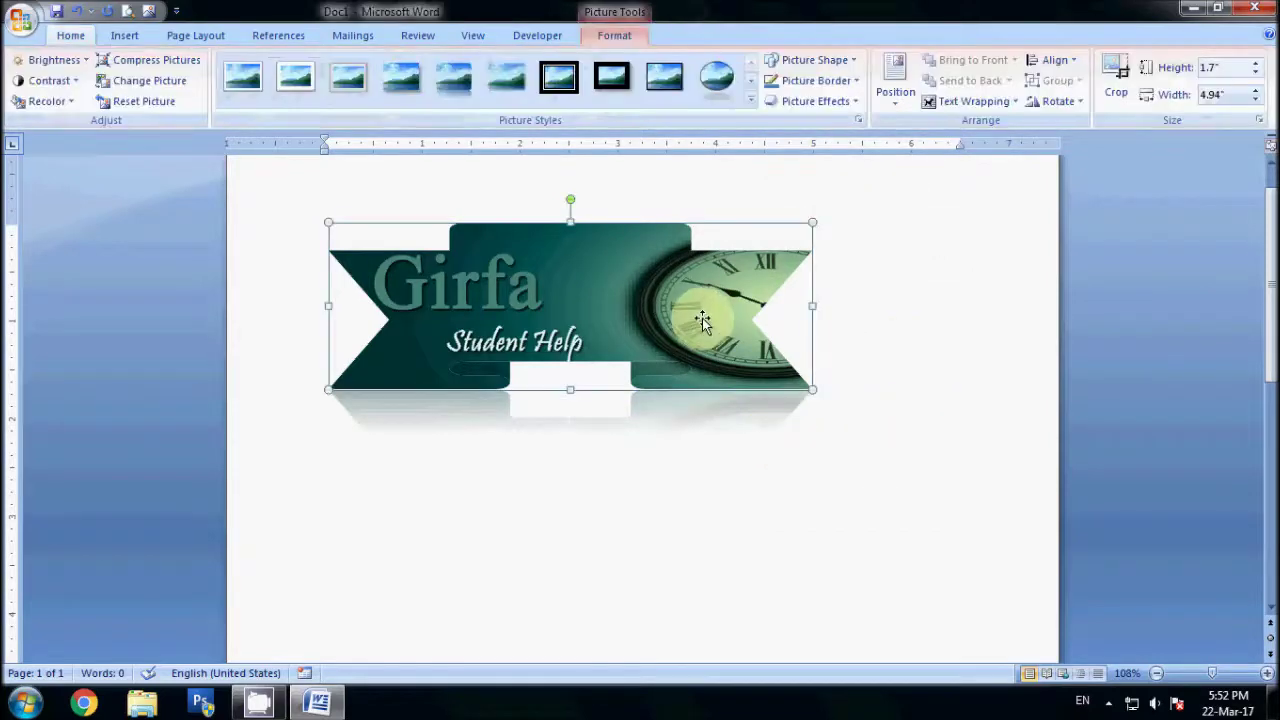
- Try Explosion and Heart shapes on the banner, then return it to the Up Ribbon
click(853, 62)
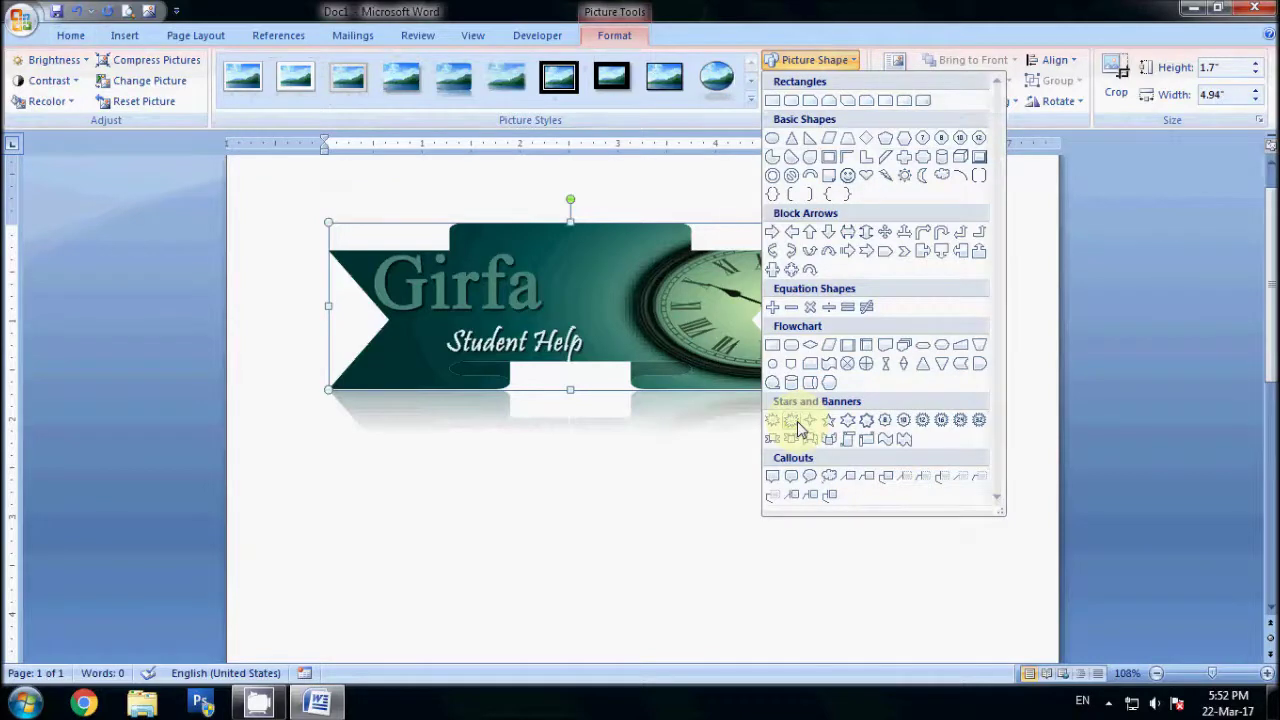
click(797, 426)
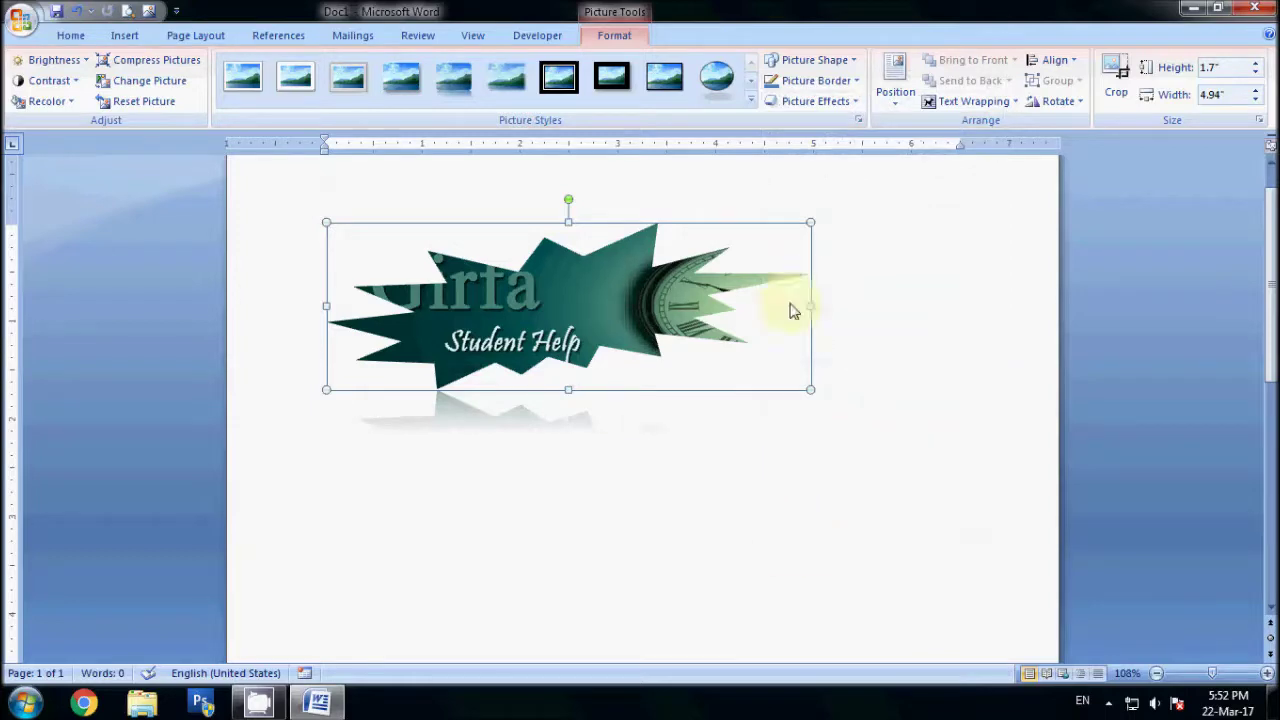
click(840, 62)
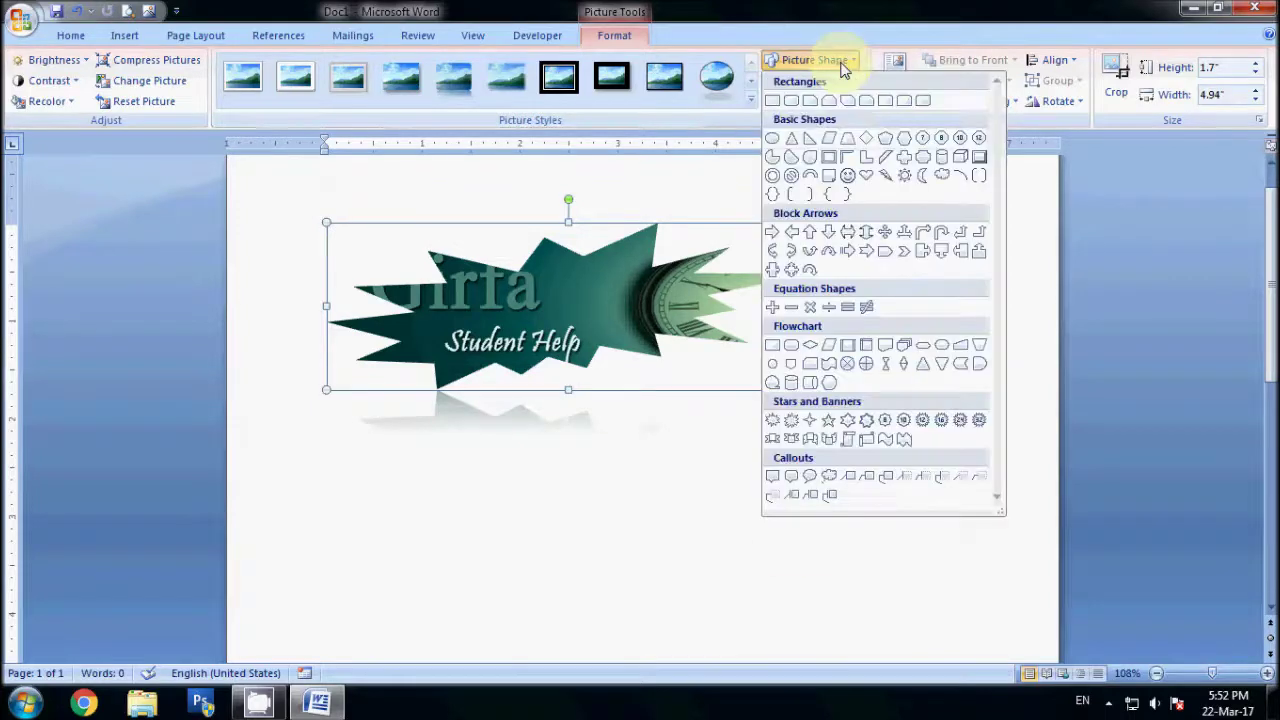
click(866, 175)
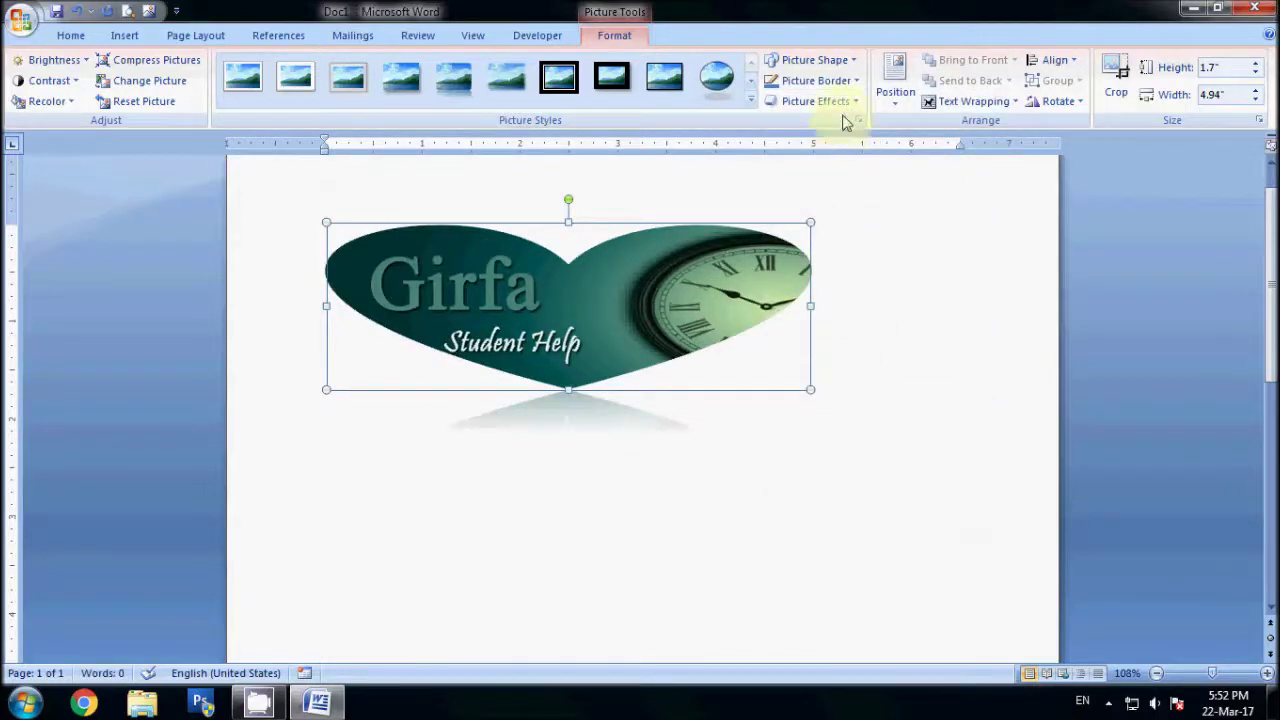
click(845, 62)
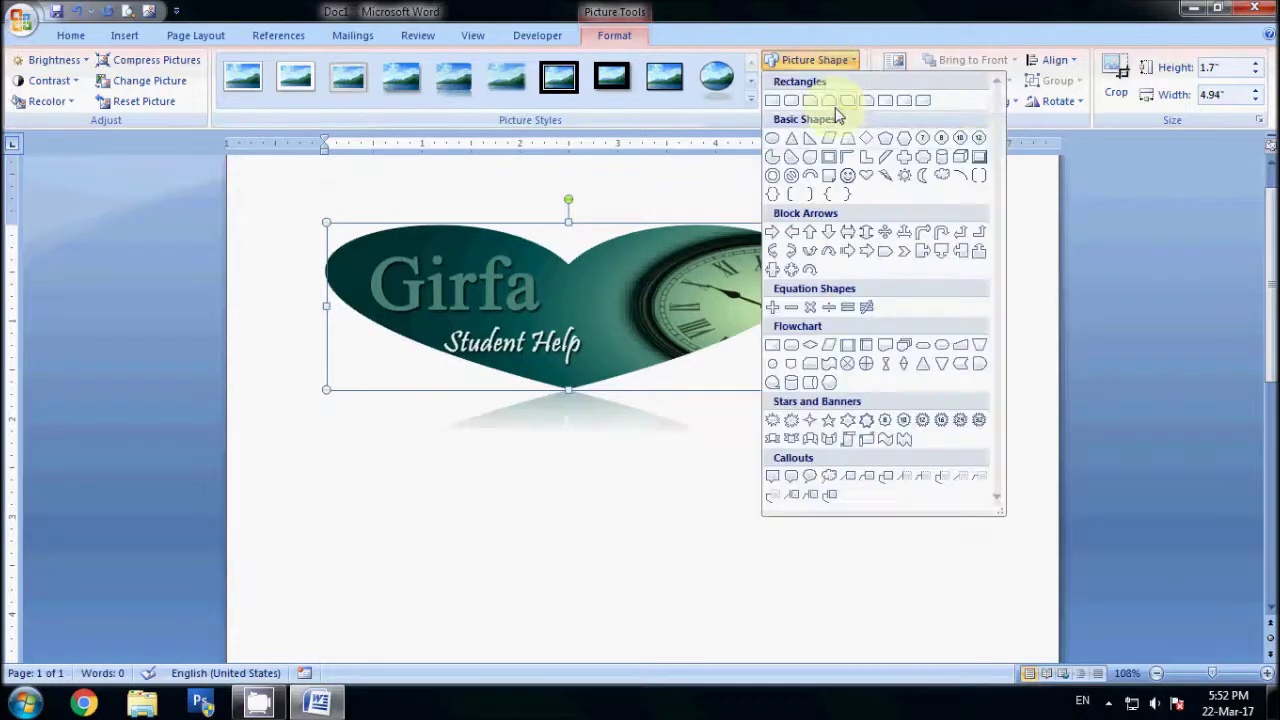
click(772, 439)
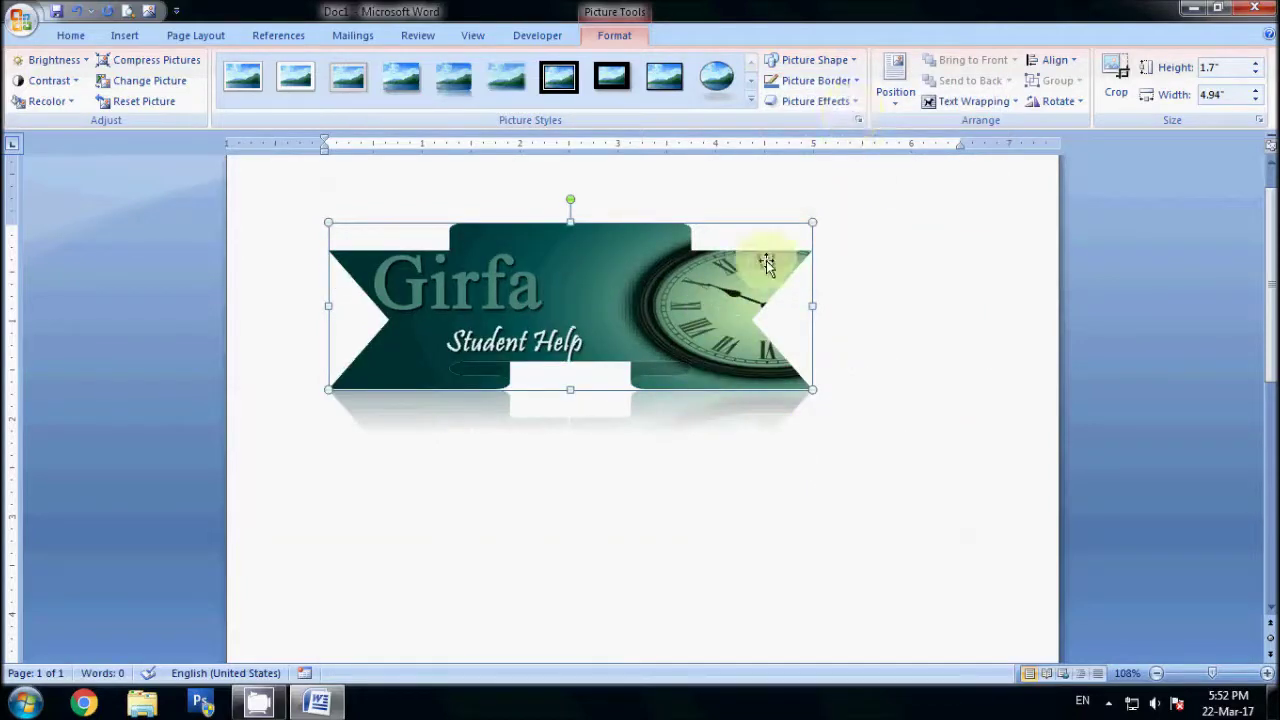
click(853, 84)
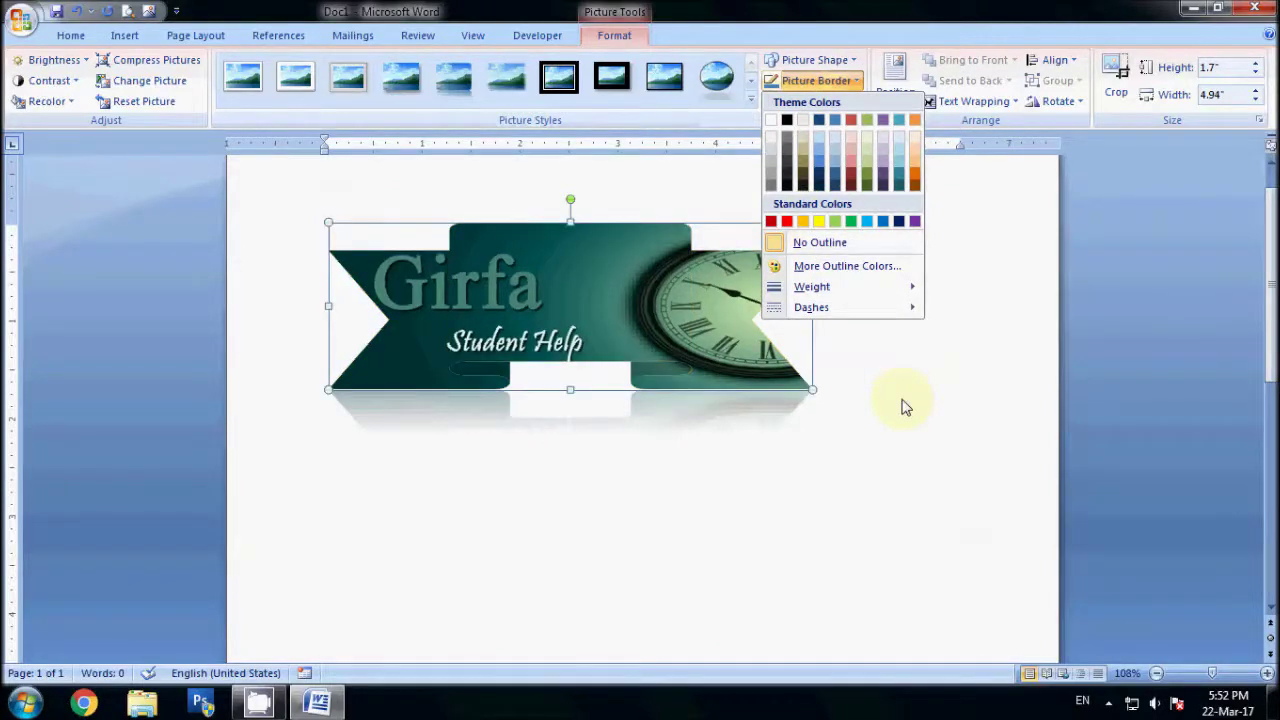
- Apply the middle reflection variation to the ribbon-shaped banner
click(935, 390)
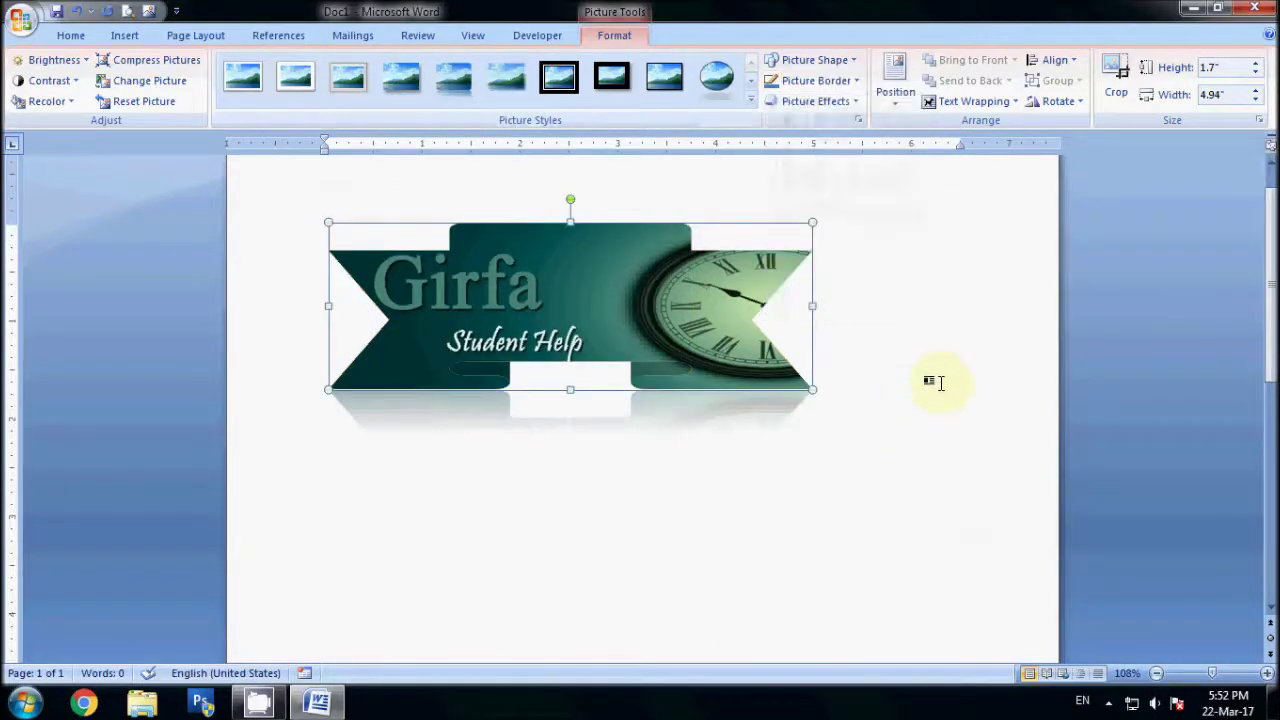
click(853, 104)
mouse_move(855, 137)
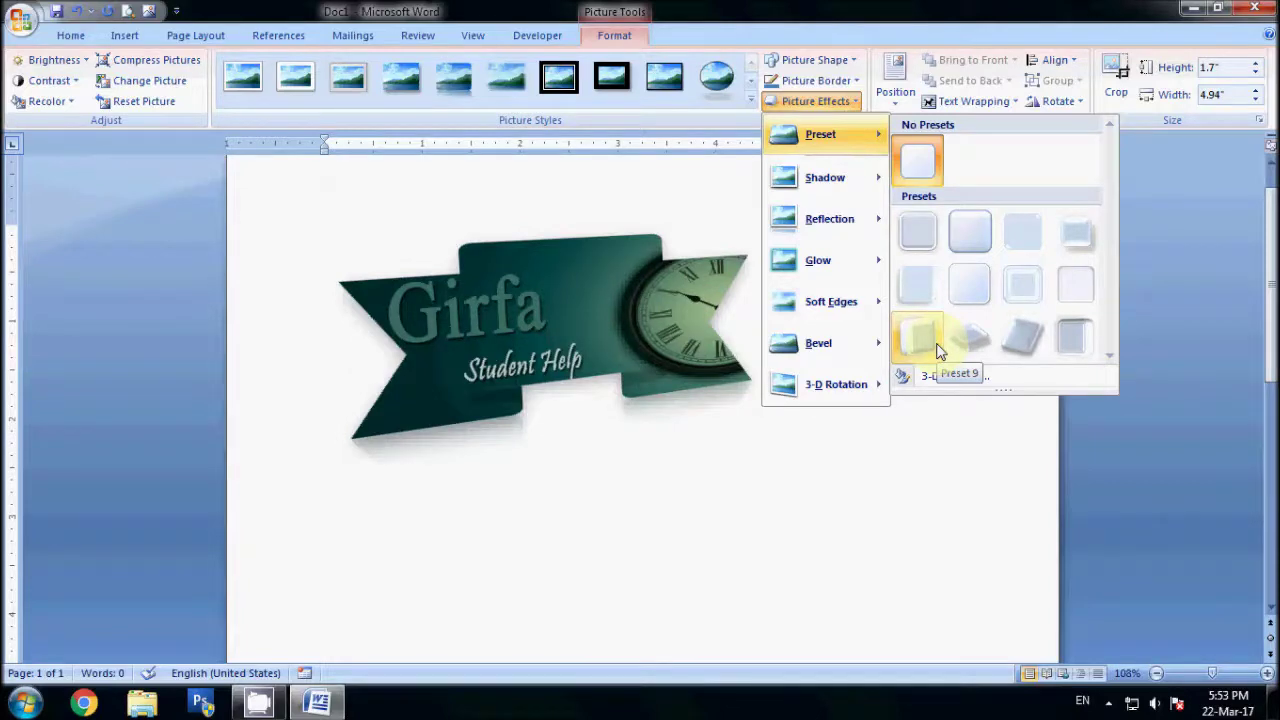
mouse_move(830, 178)
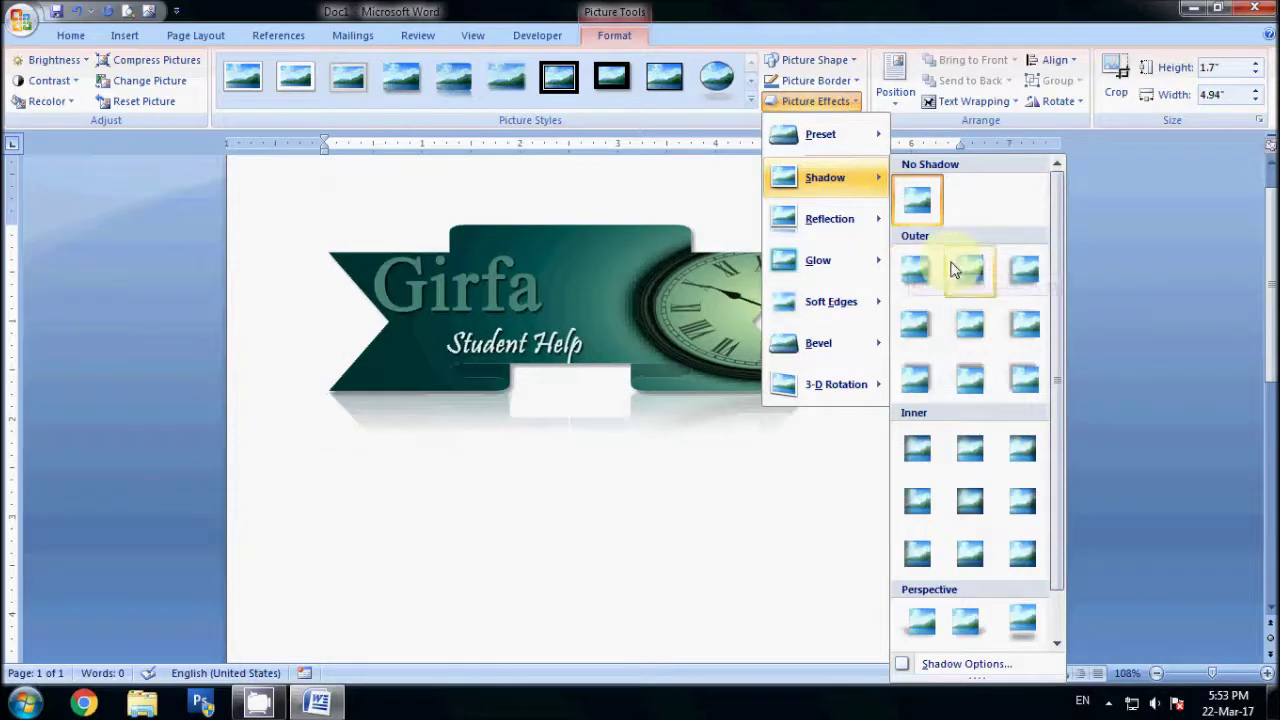
mouse_move(848, 219)
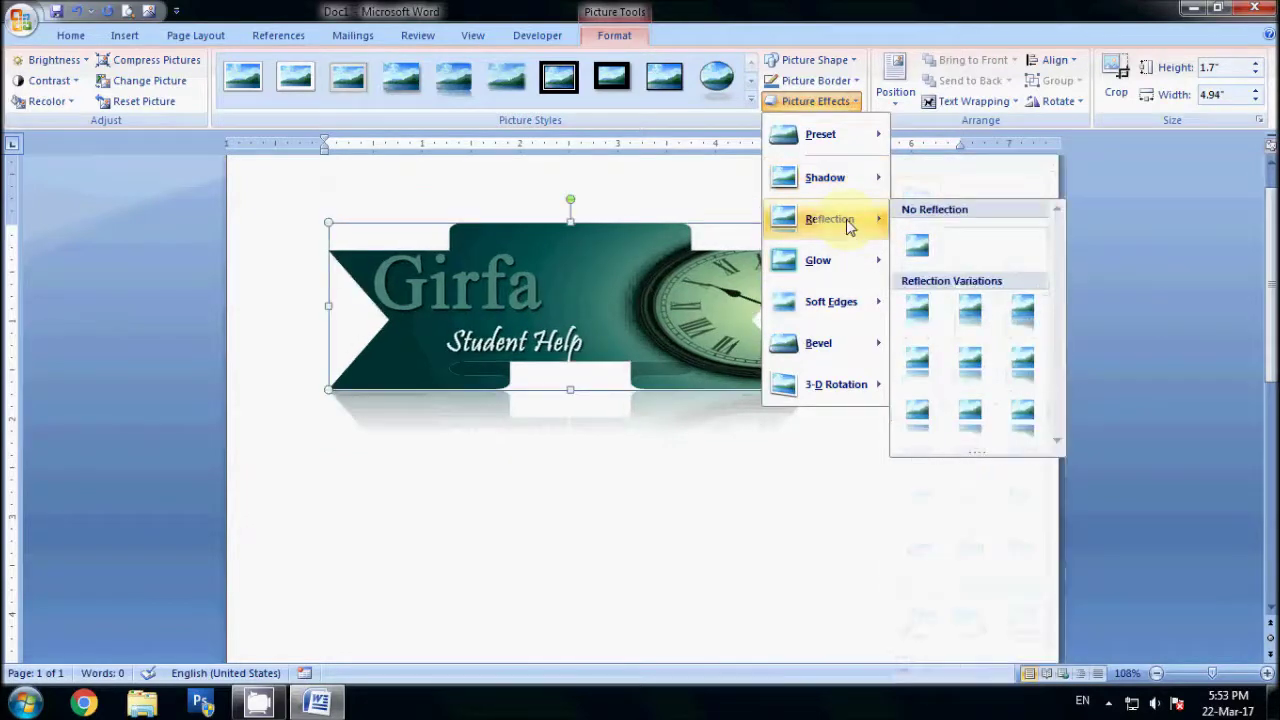
click(979, 362)
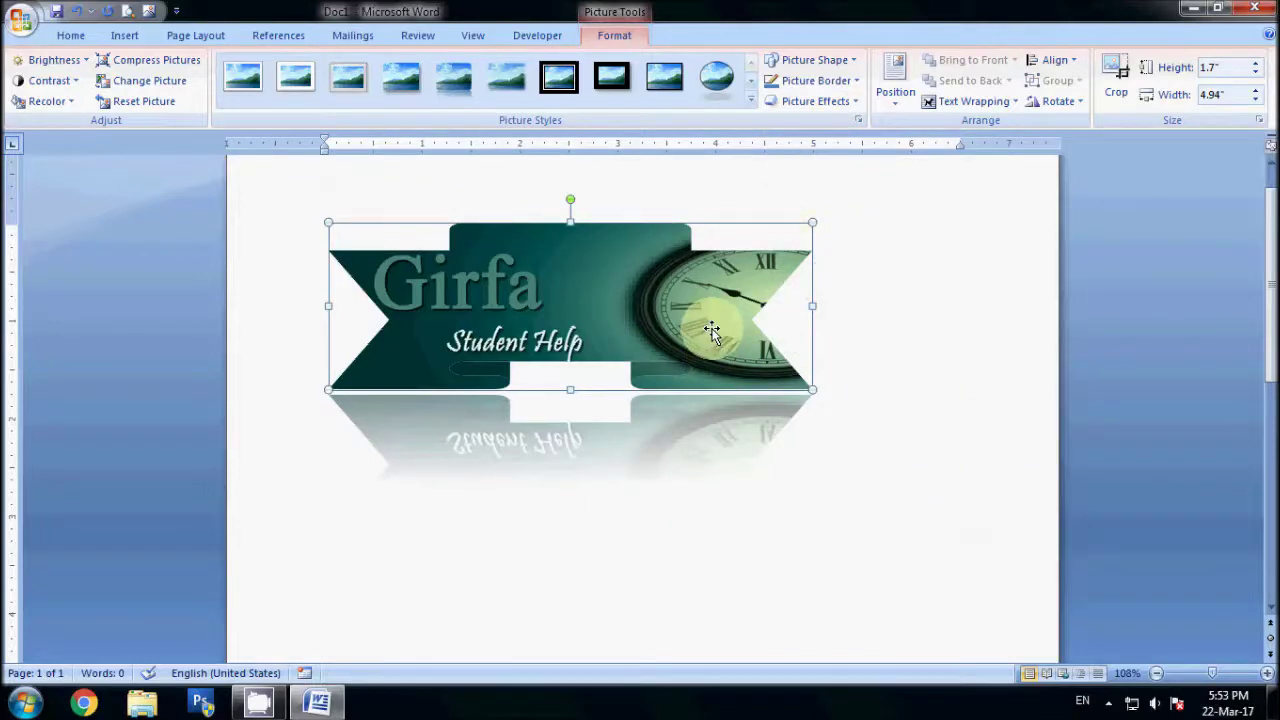
click(863, 338)
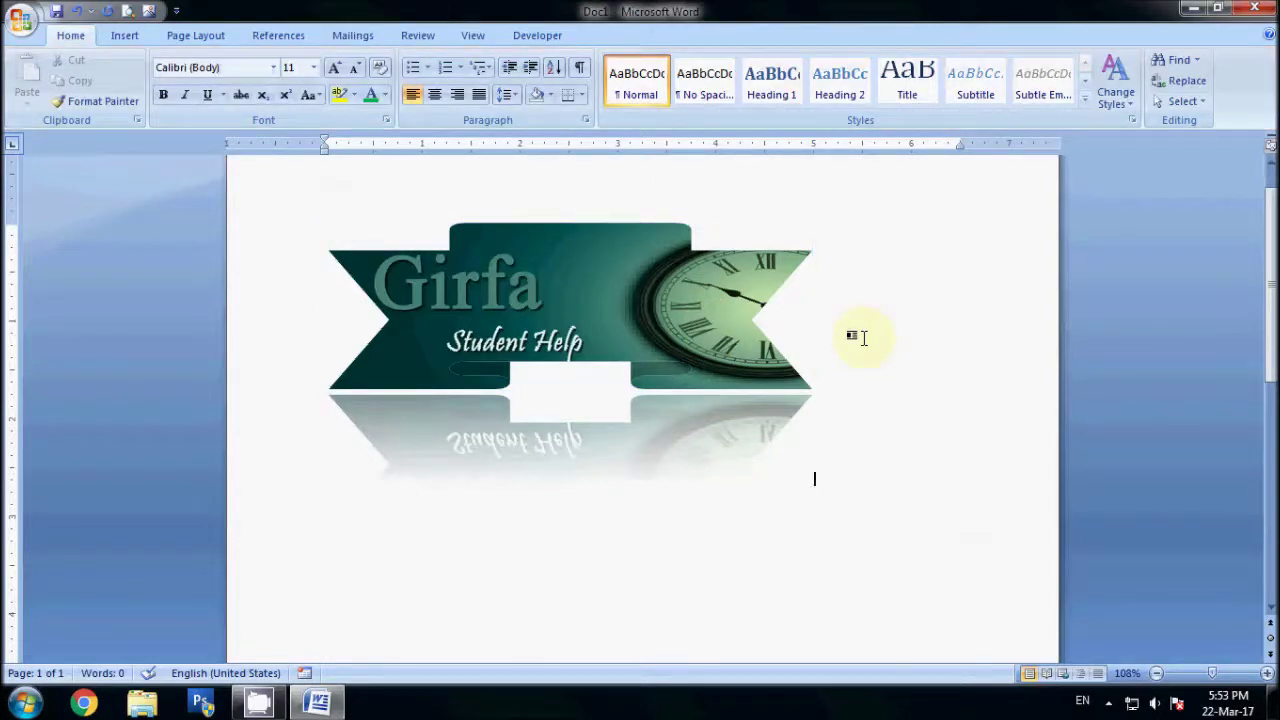
- Preview 3-D Rotation and Bevel effects on the banner without applying them
click(650, 312)
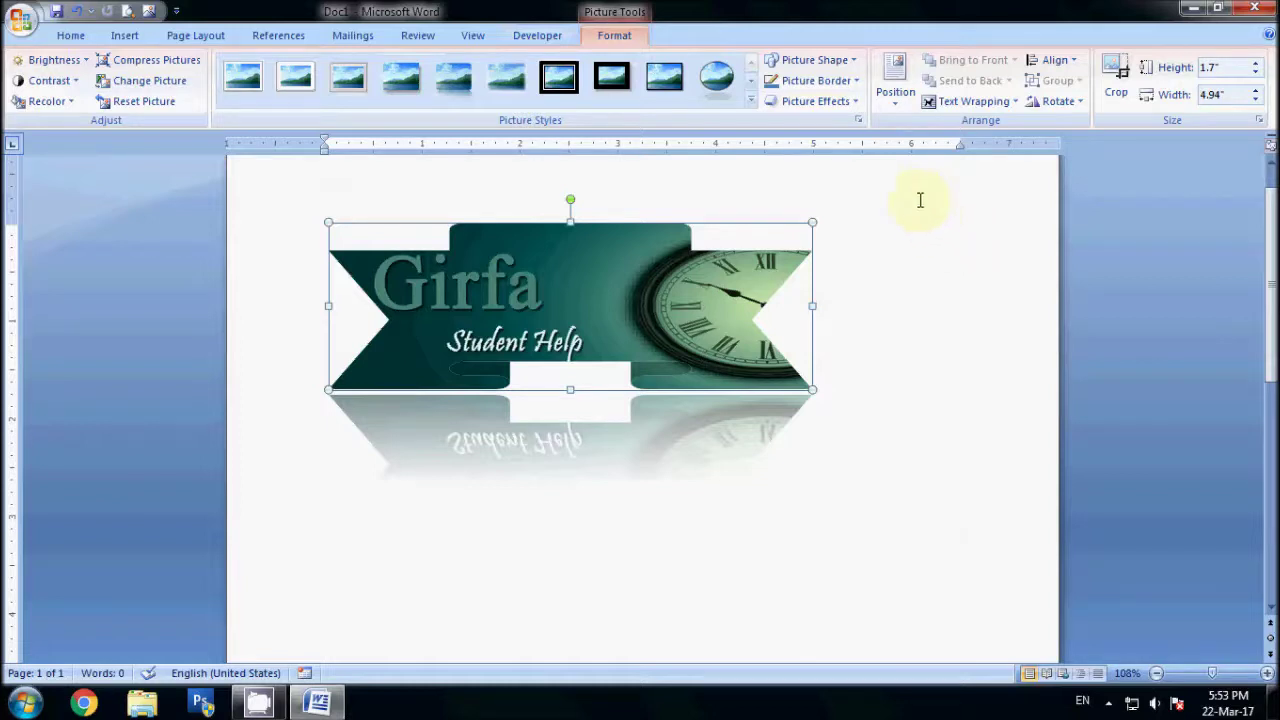
click(843, 106)
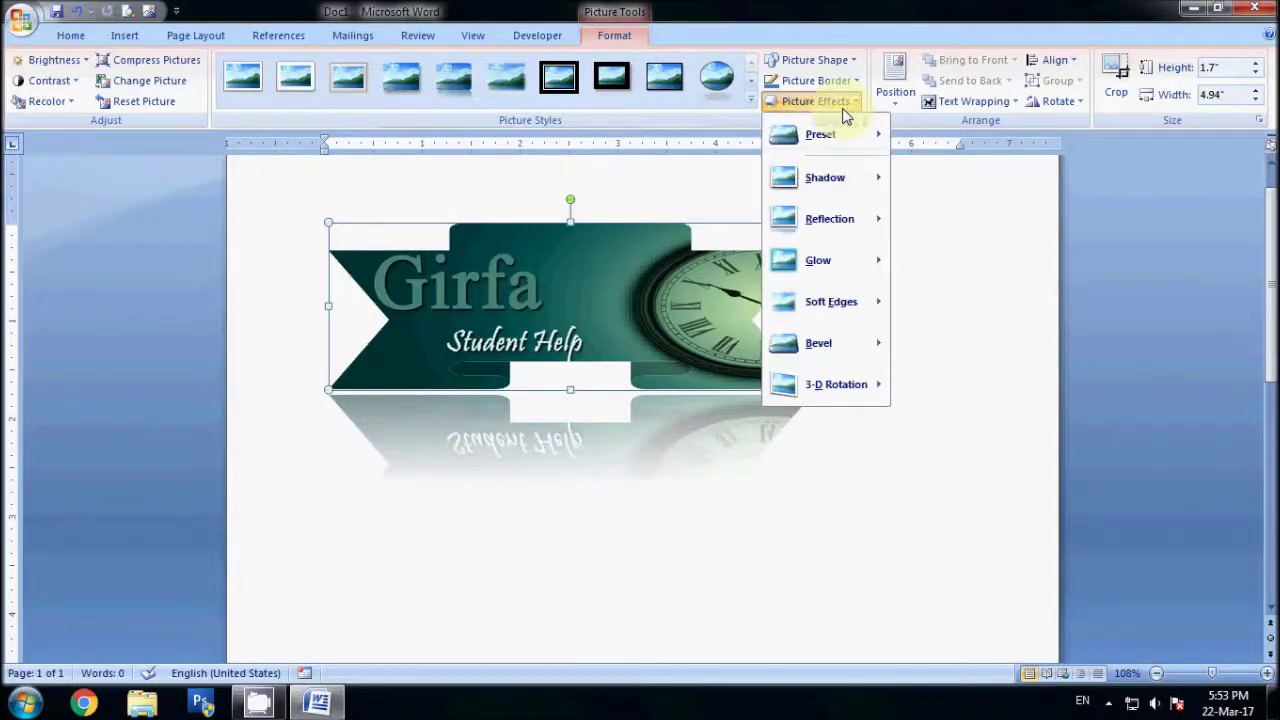
mouse_move(880, 383)
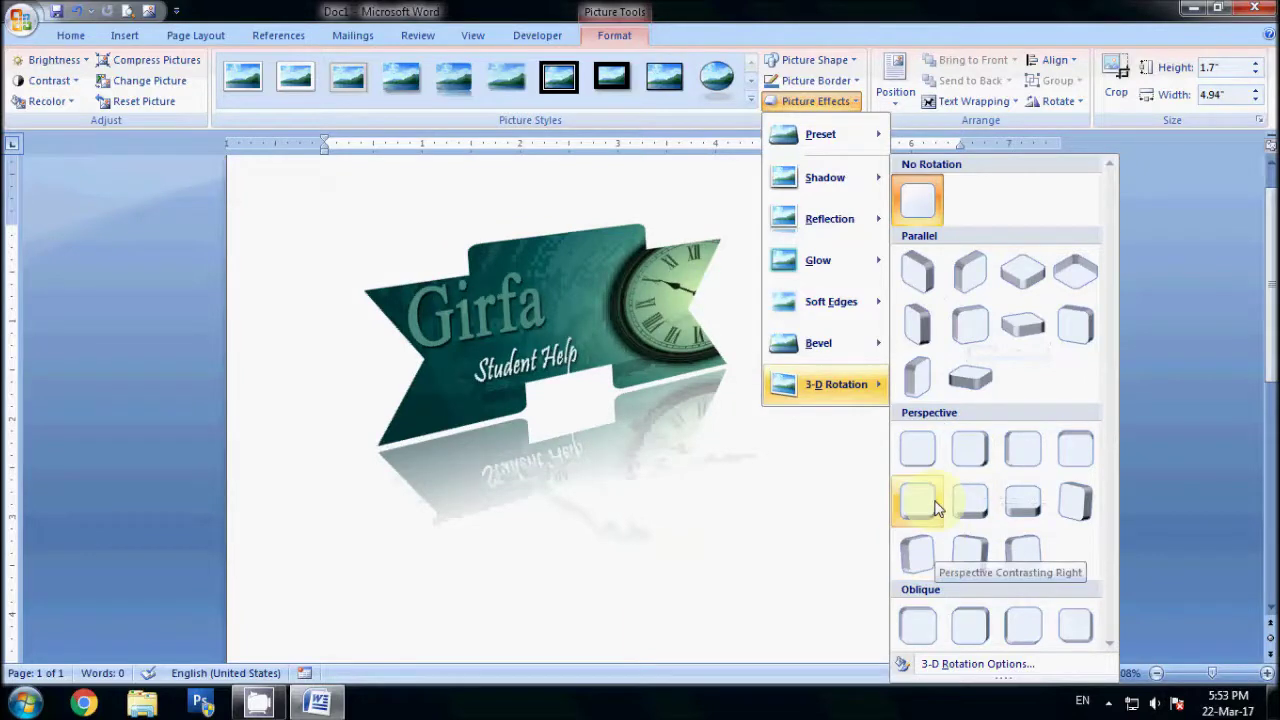
mouse_move(860, 343)
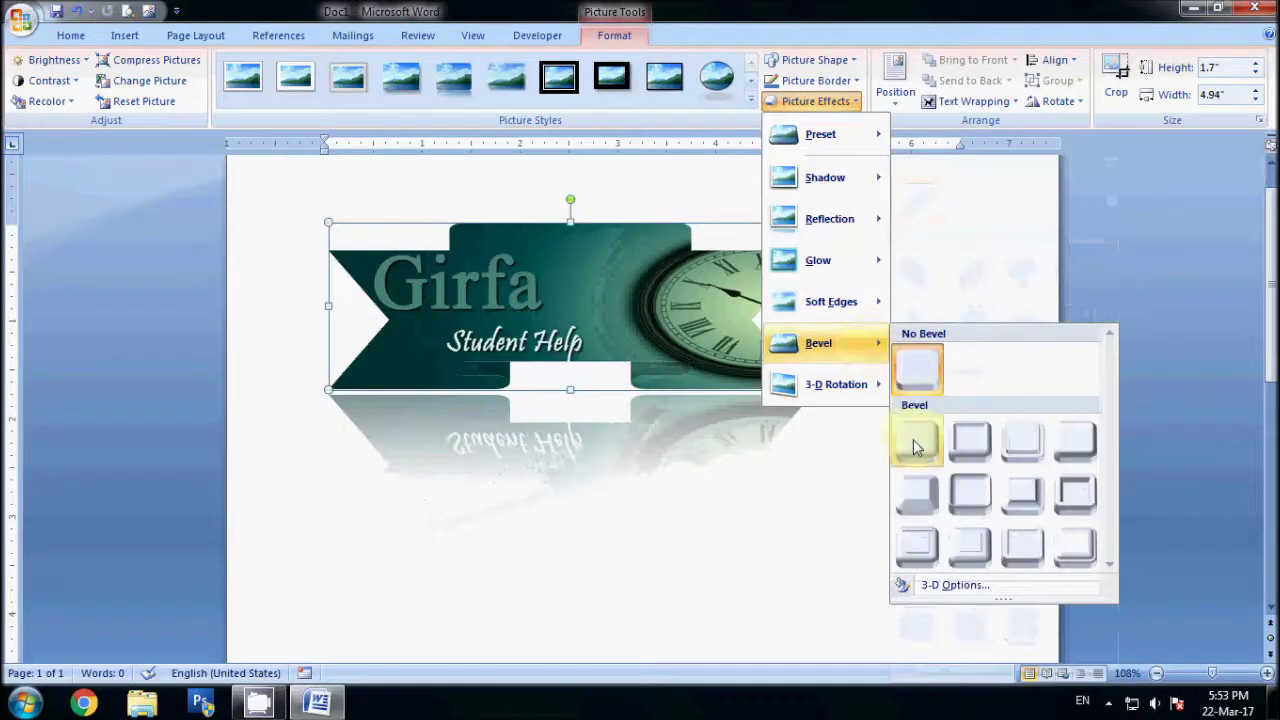
click(950, 239)
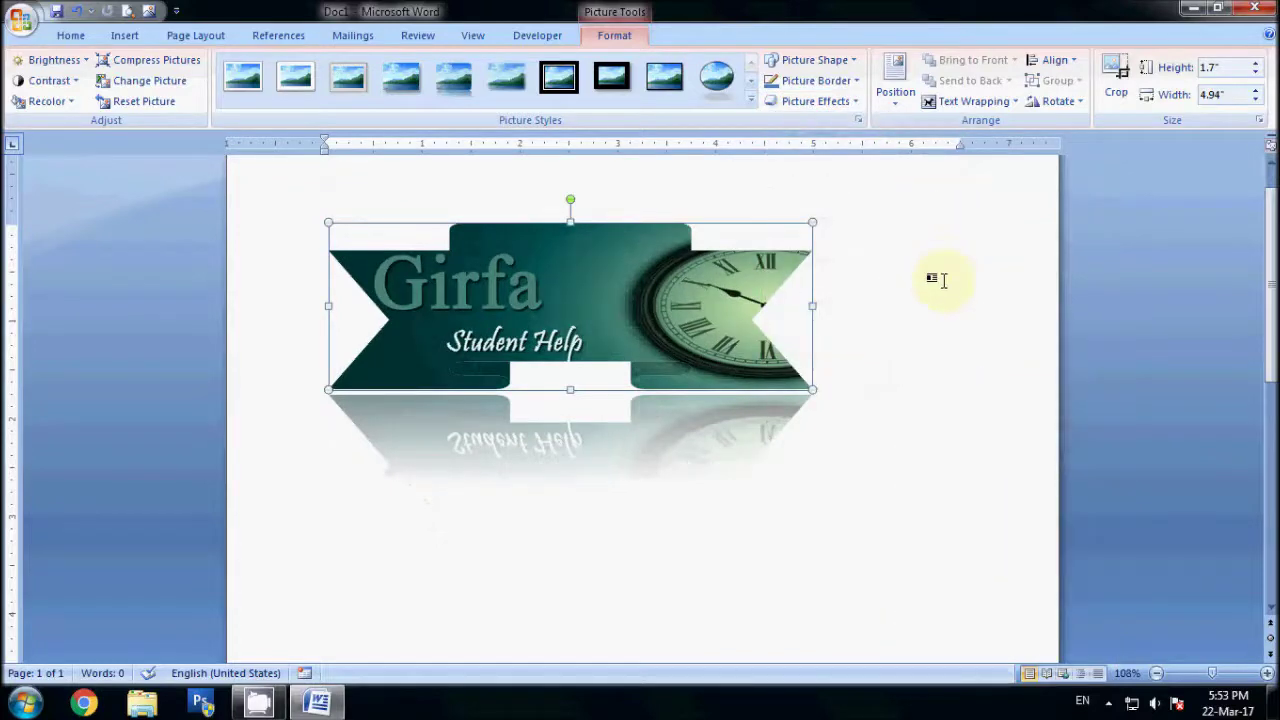
click(906, 292)
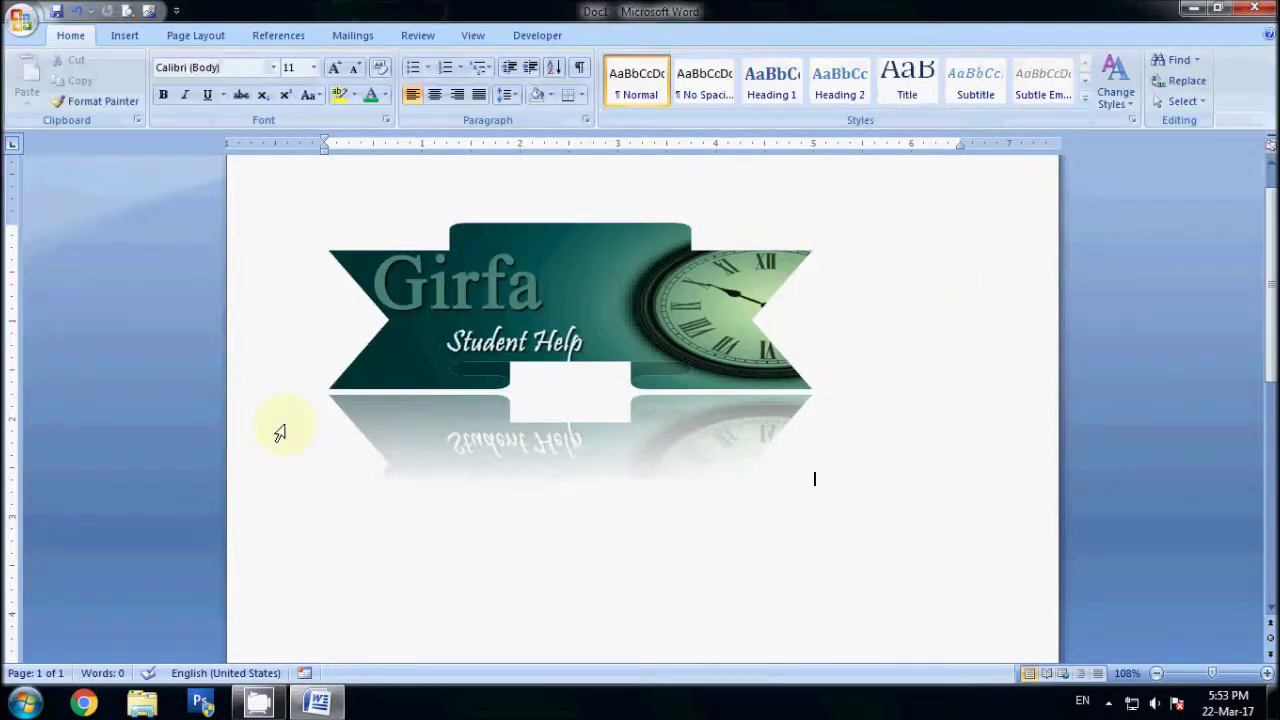
scroll(561, 516, down, 5)
scroll(561, 516, up, 5)
- Copy the Windows Basics: all topics introduction from Help and Support and paste it below the banner
click(24, 703)
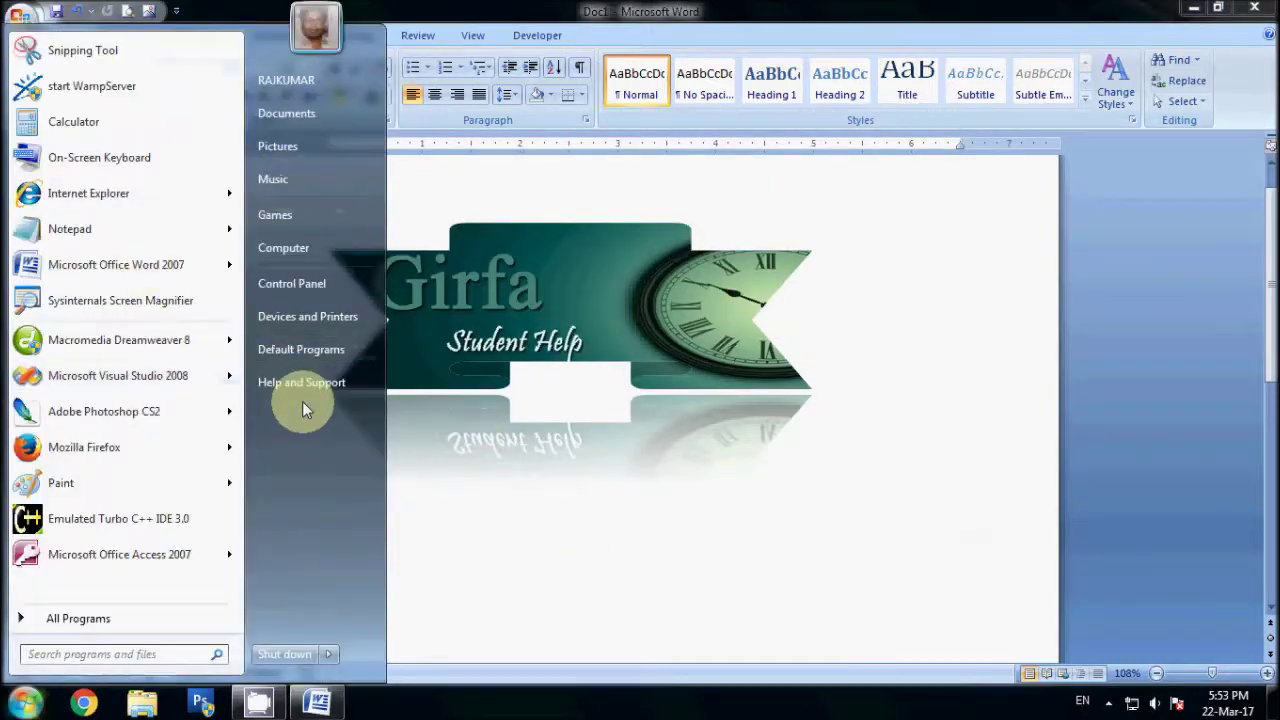
click(337, 390)
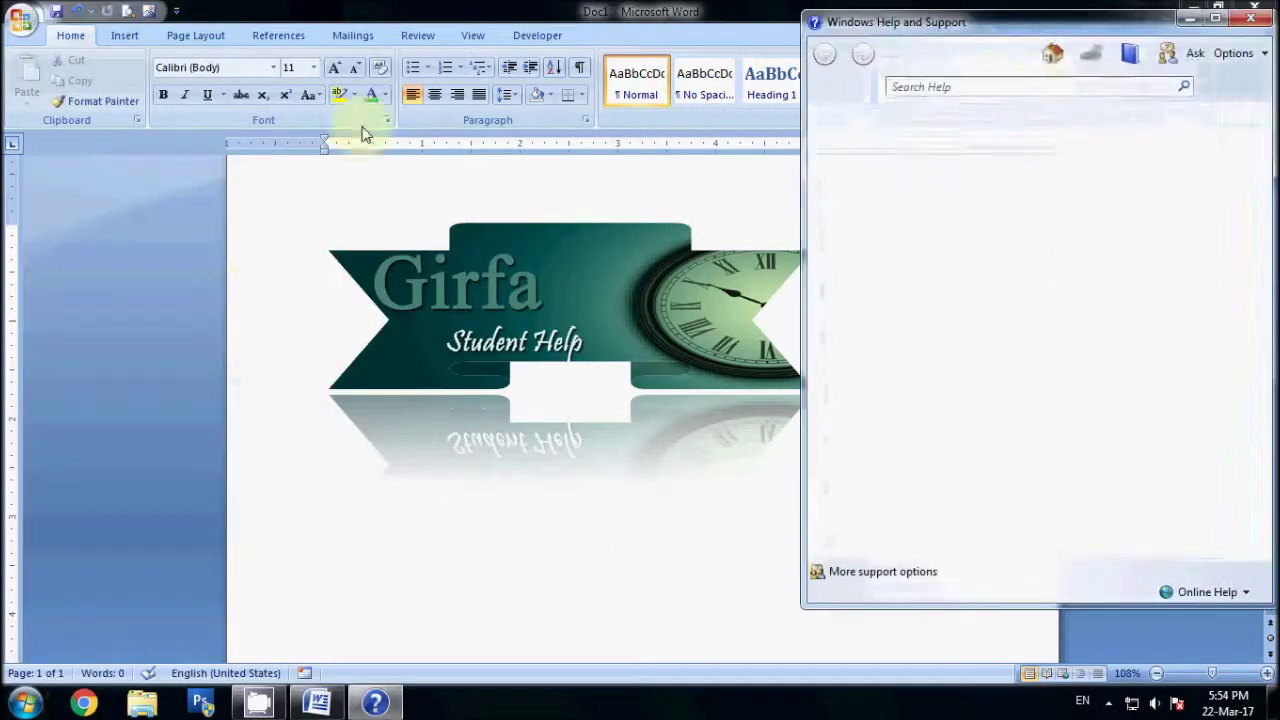
click(972, 284)
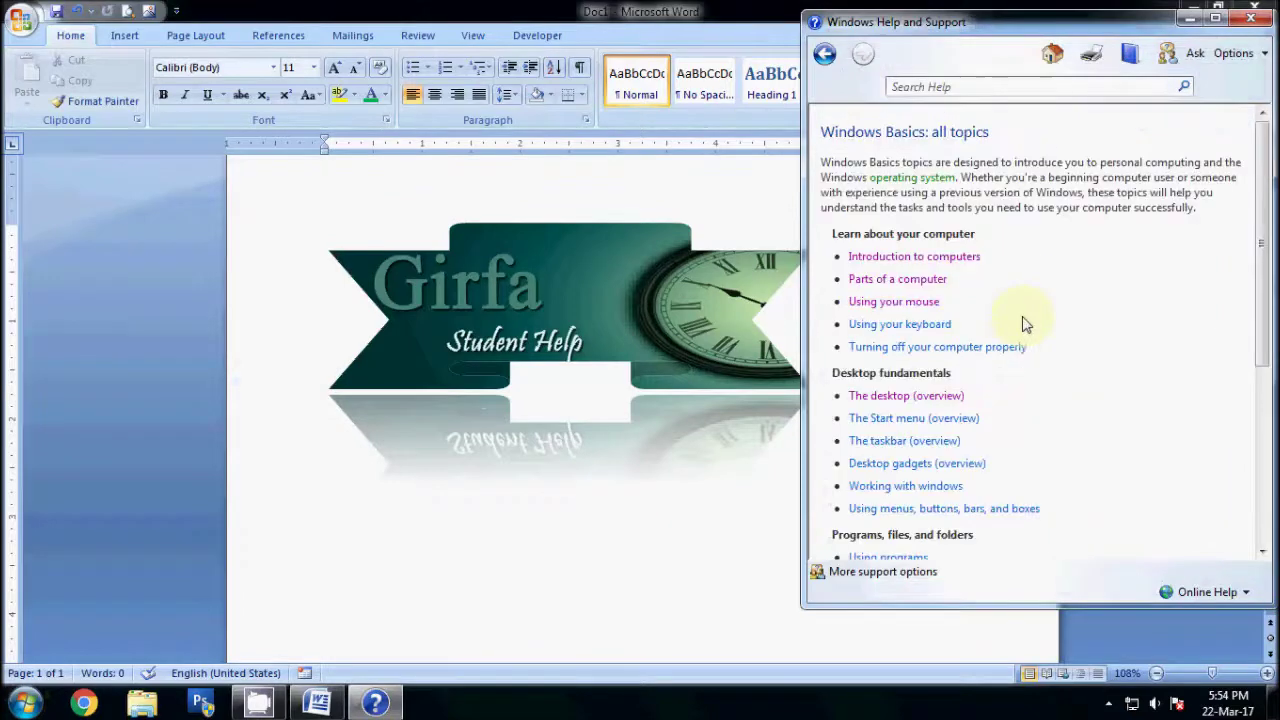
triple_click(832, 162)
right_click(838, 165)
click(885, 243)
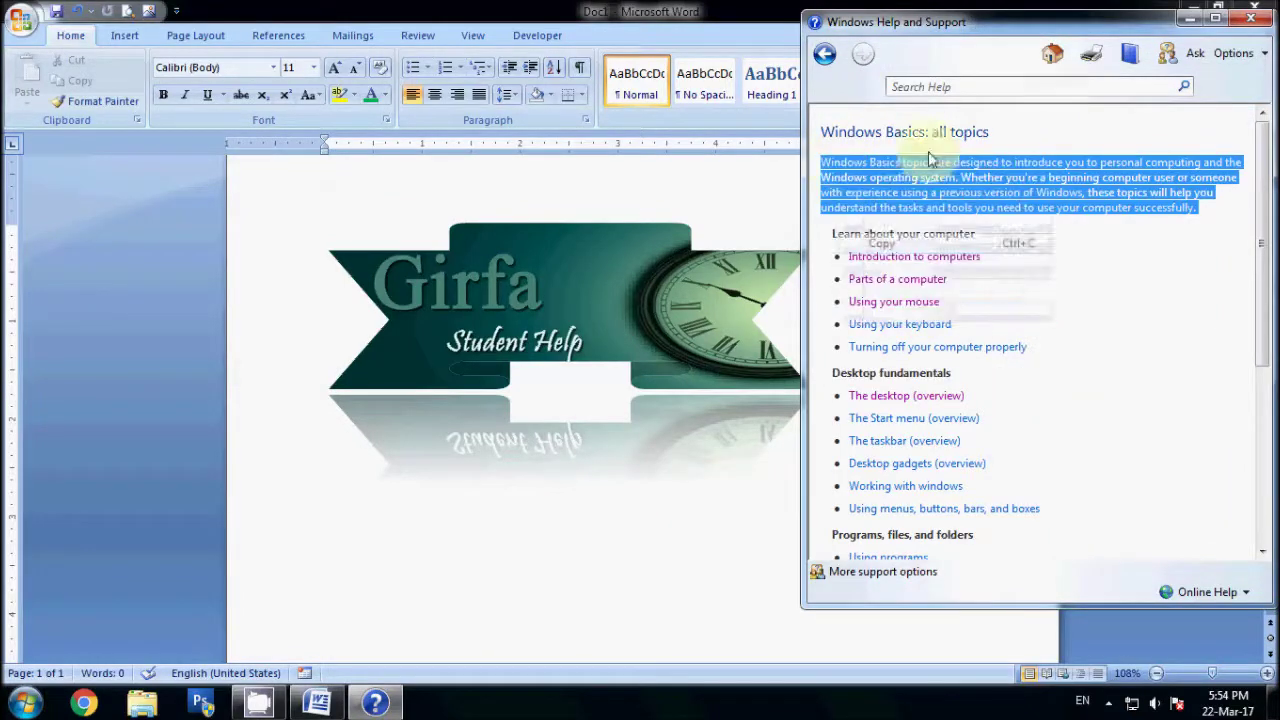
click(1244, 22)
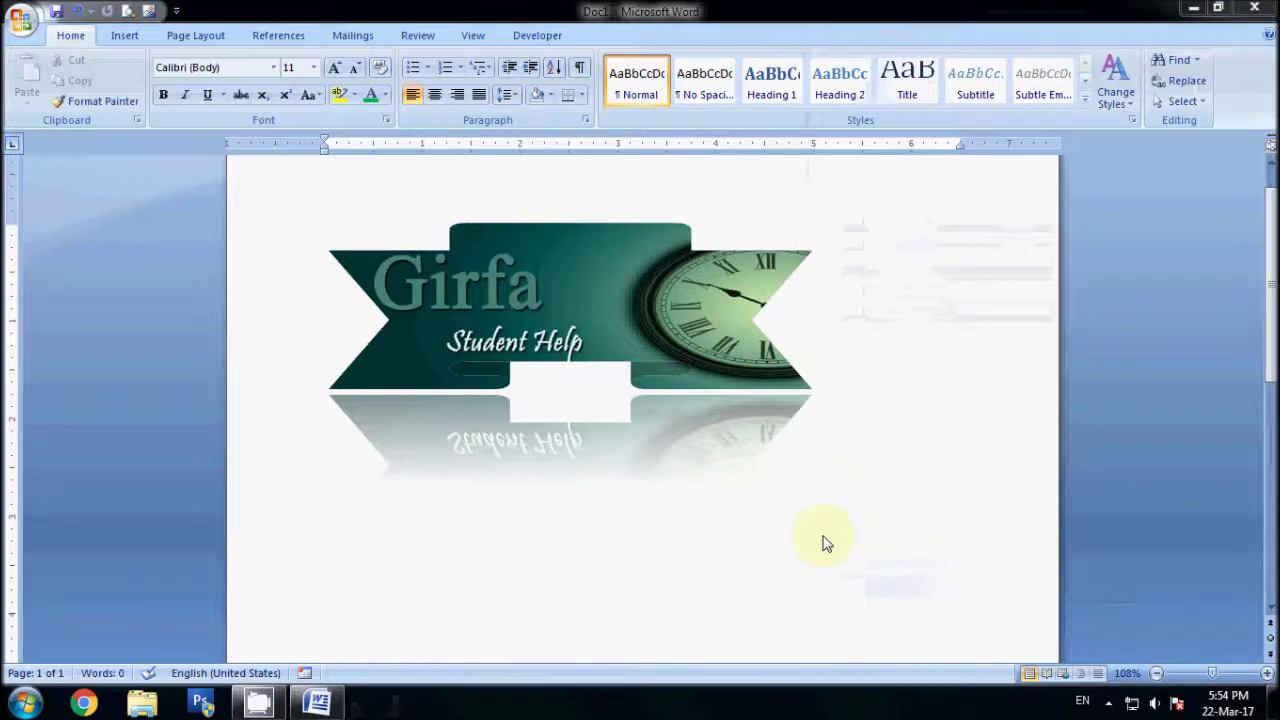
right_click(814, 516)
click(875, 318)
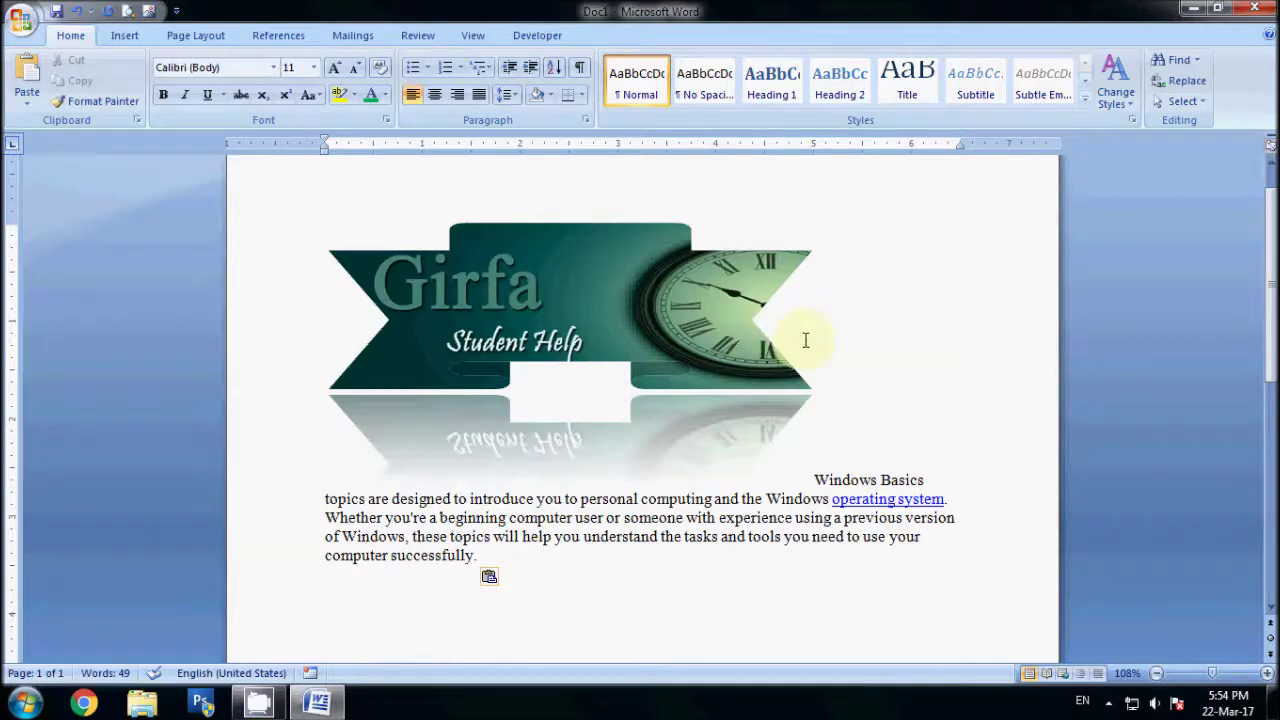
- Position the Girfa banner at top right with text wrapping, so the paragraph flows down its left
double_click(725, 341)
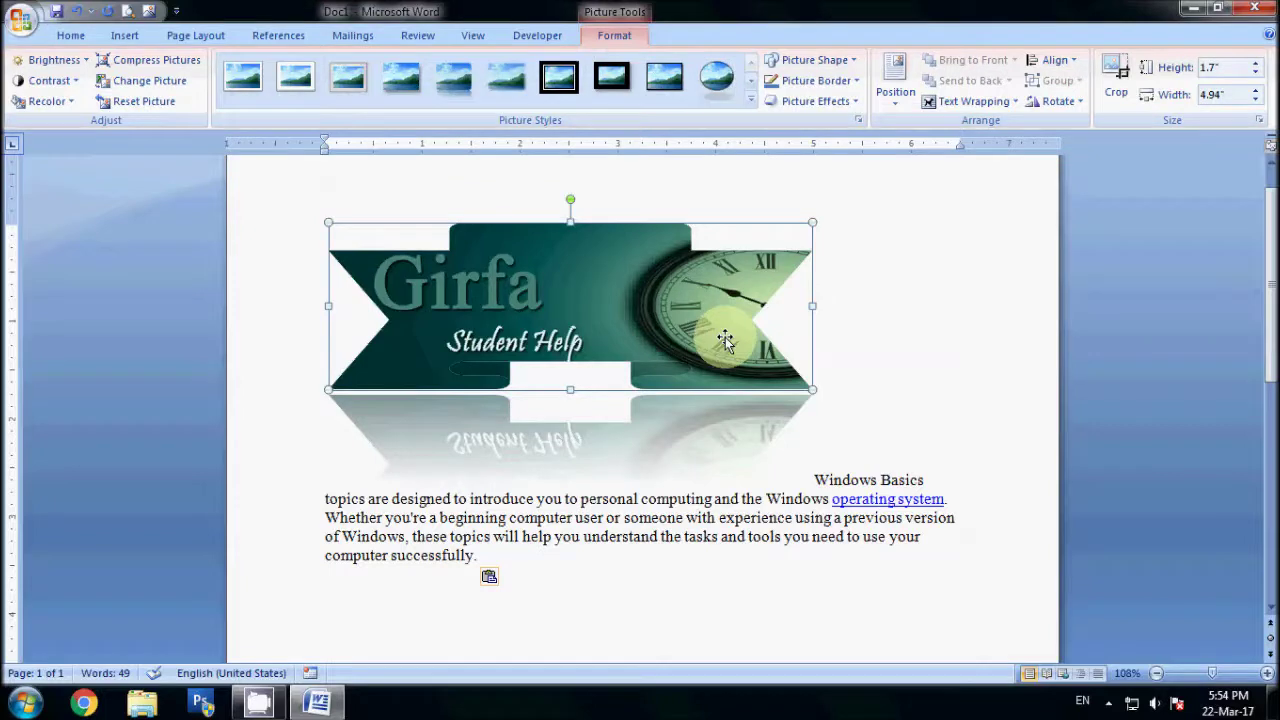
click(890, 112)
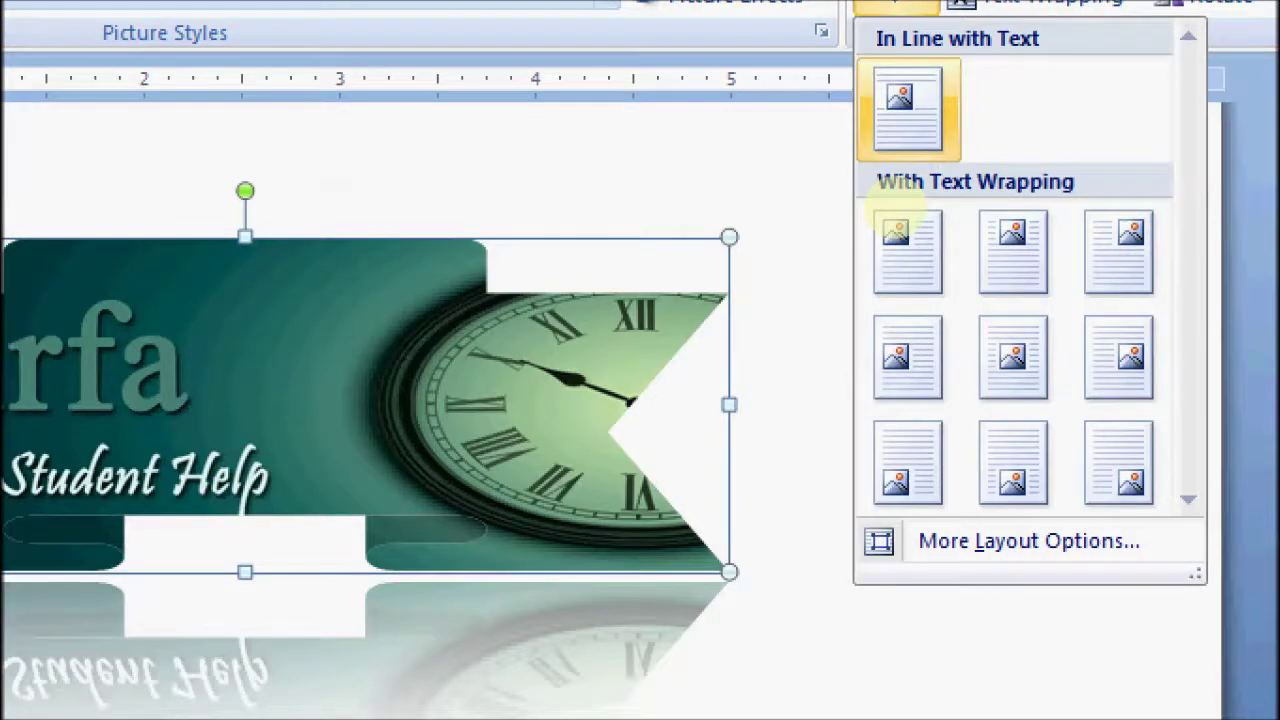
key(Escape)
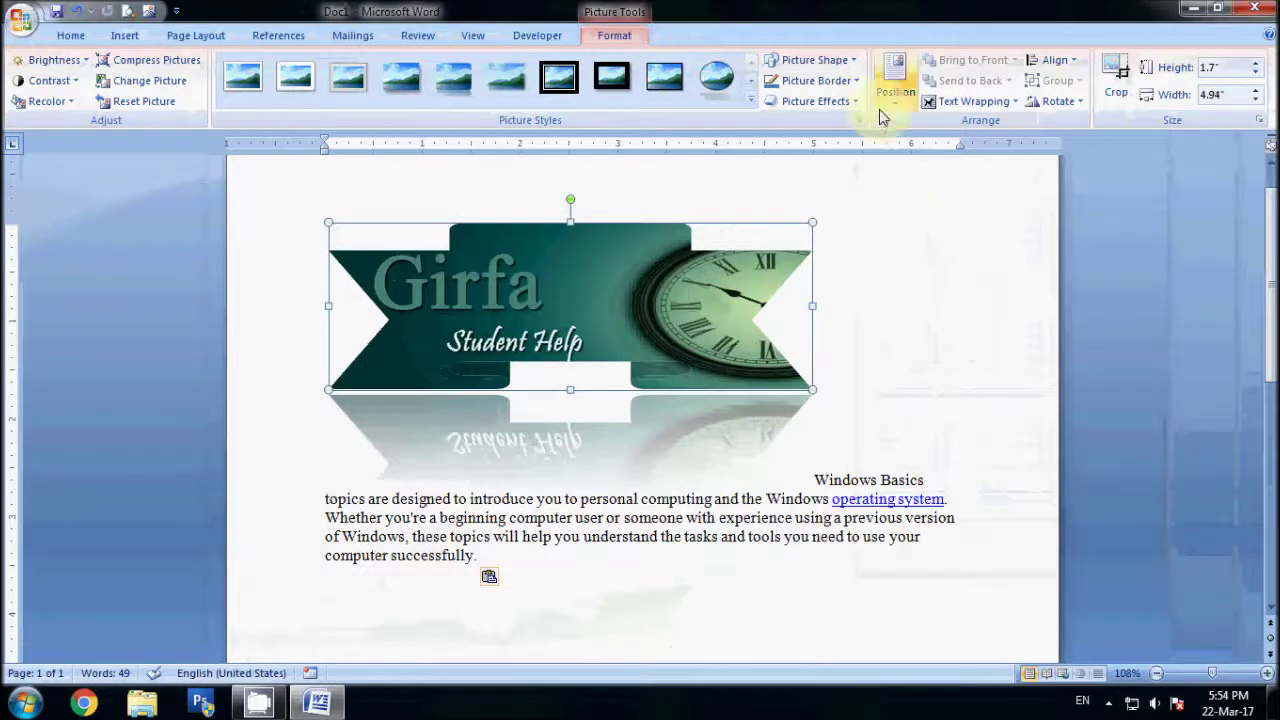
click(892, 98)
click(894, 218)
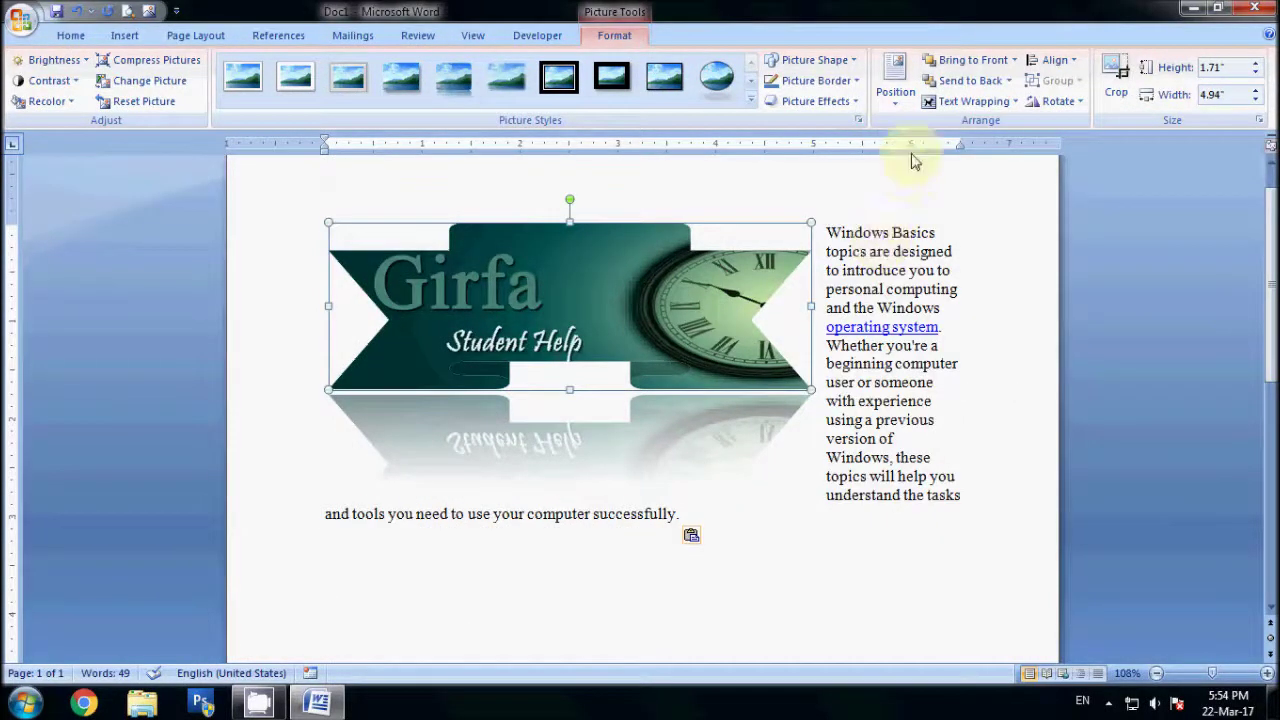
click(895, 80)
click(953, 228)
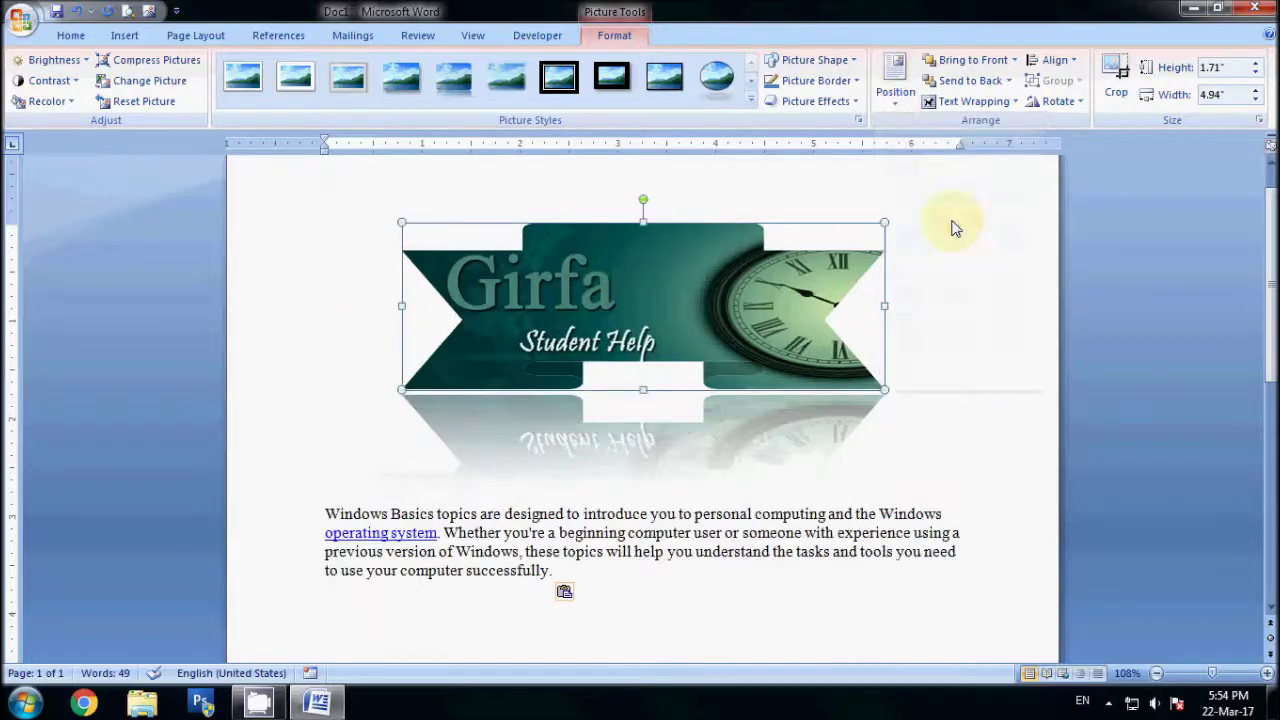
click(906, 104)
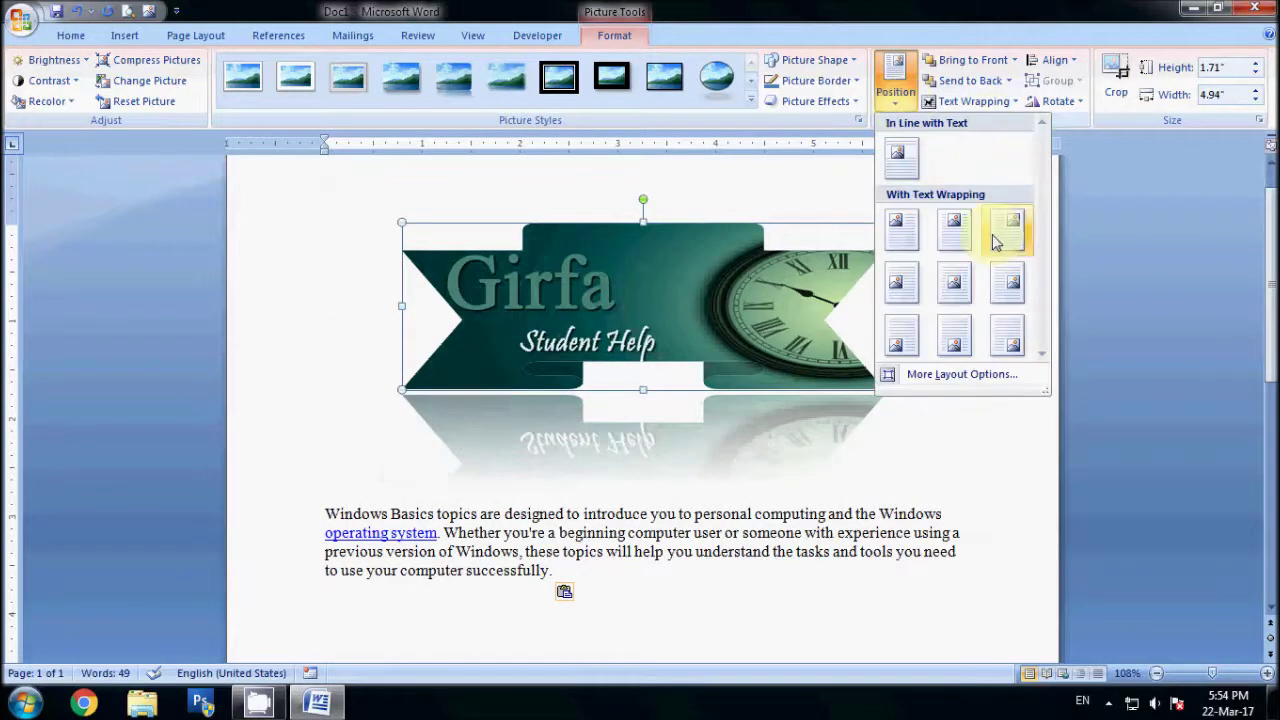
click(993, 236)
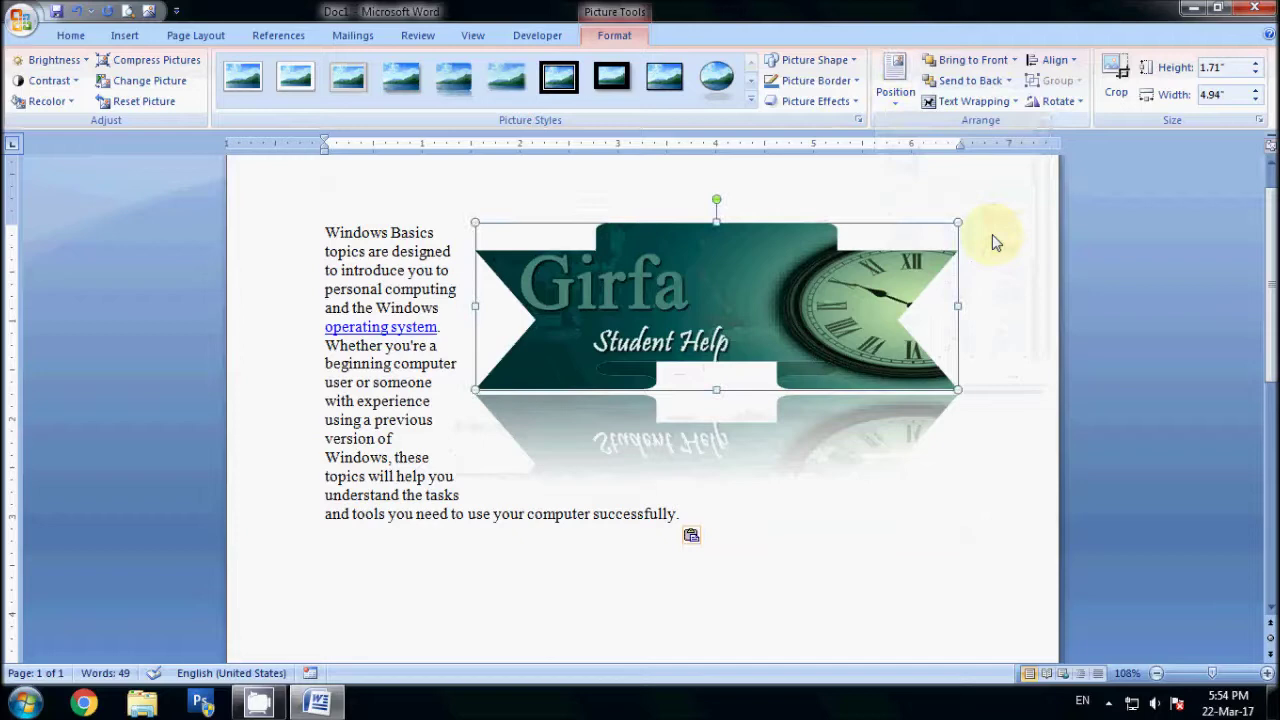
click(892, 586)
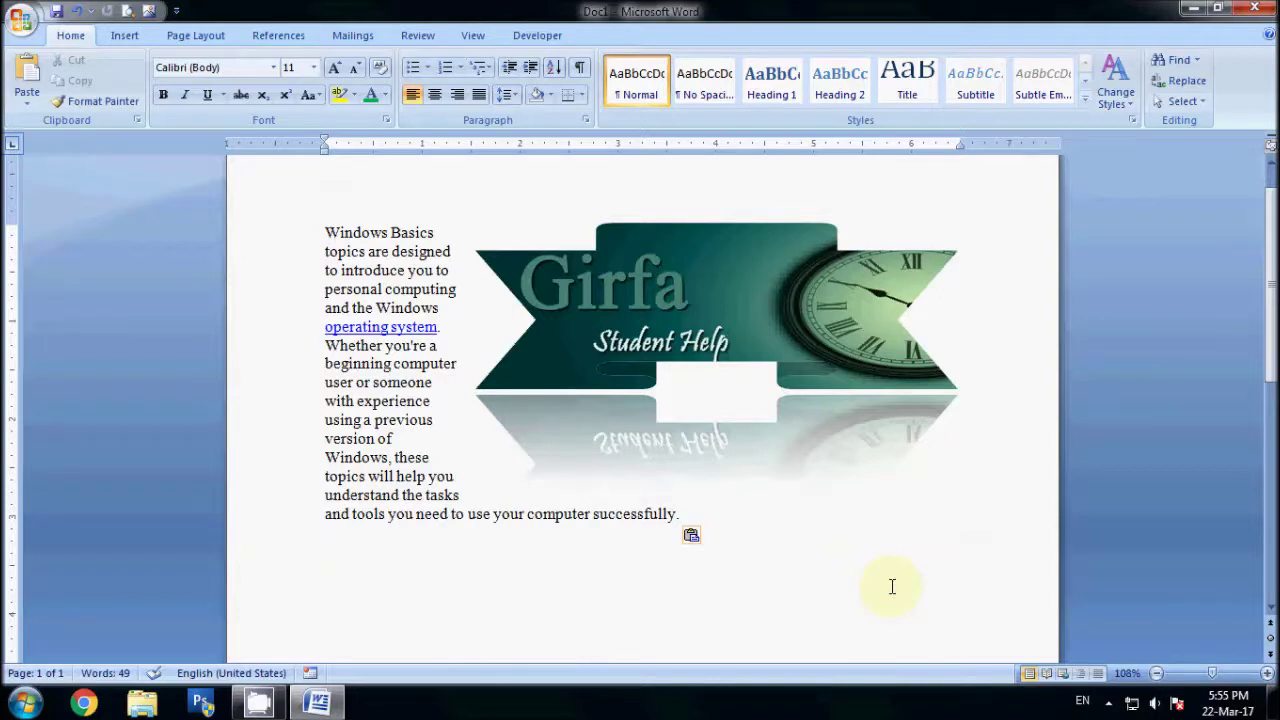
- Justify the paragraph beside the banner, then try Behind Text wrapping on the banner
click(440, 232)
click(476, 100)
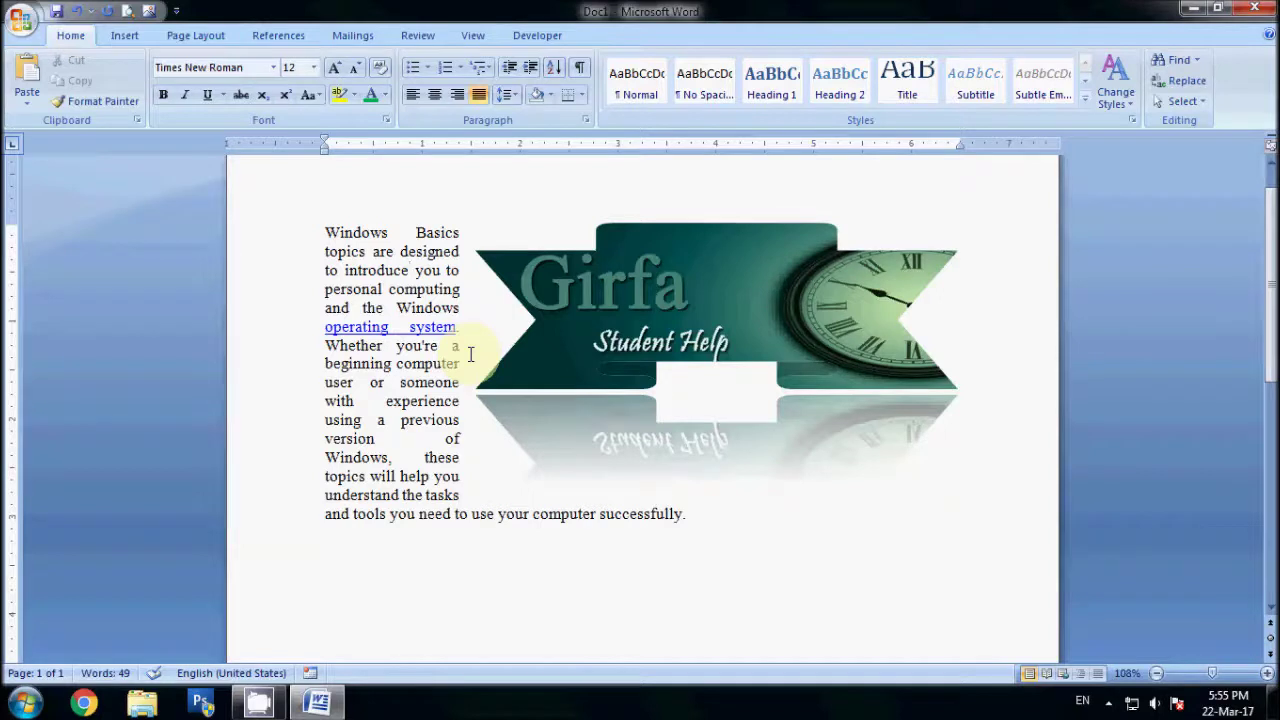
click(745, 330)
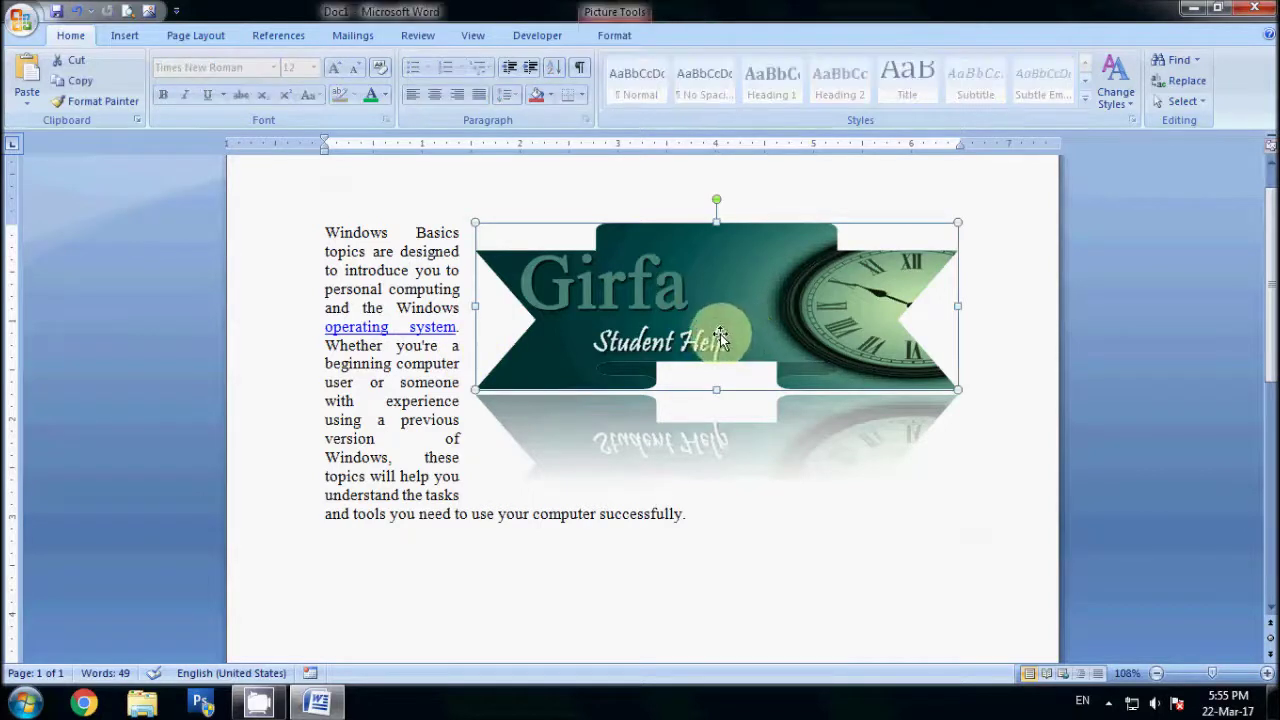
double_click(720, 318)
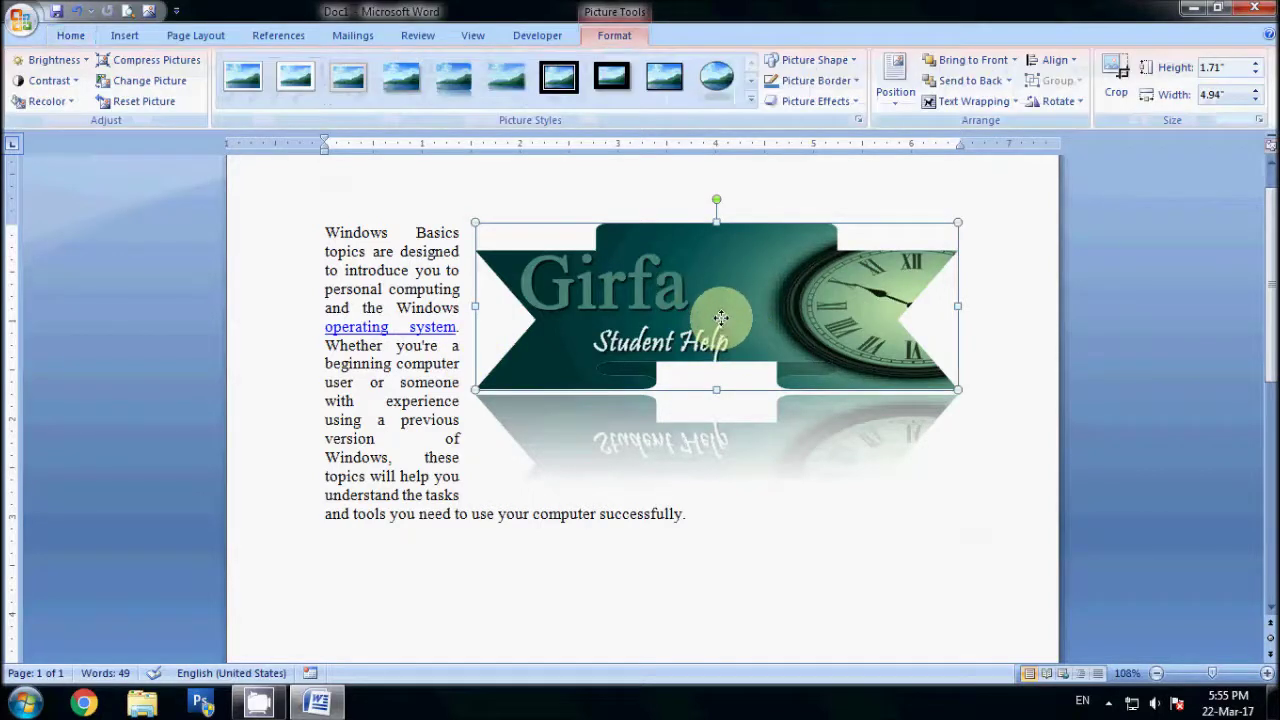
click(1012, 101)
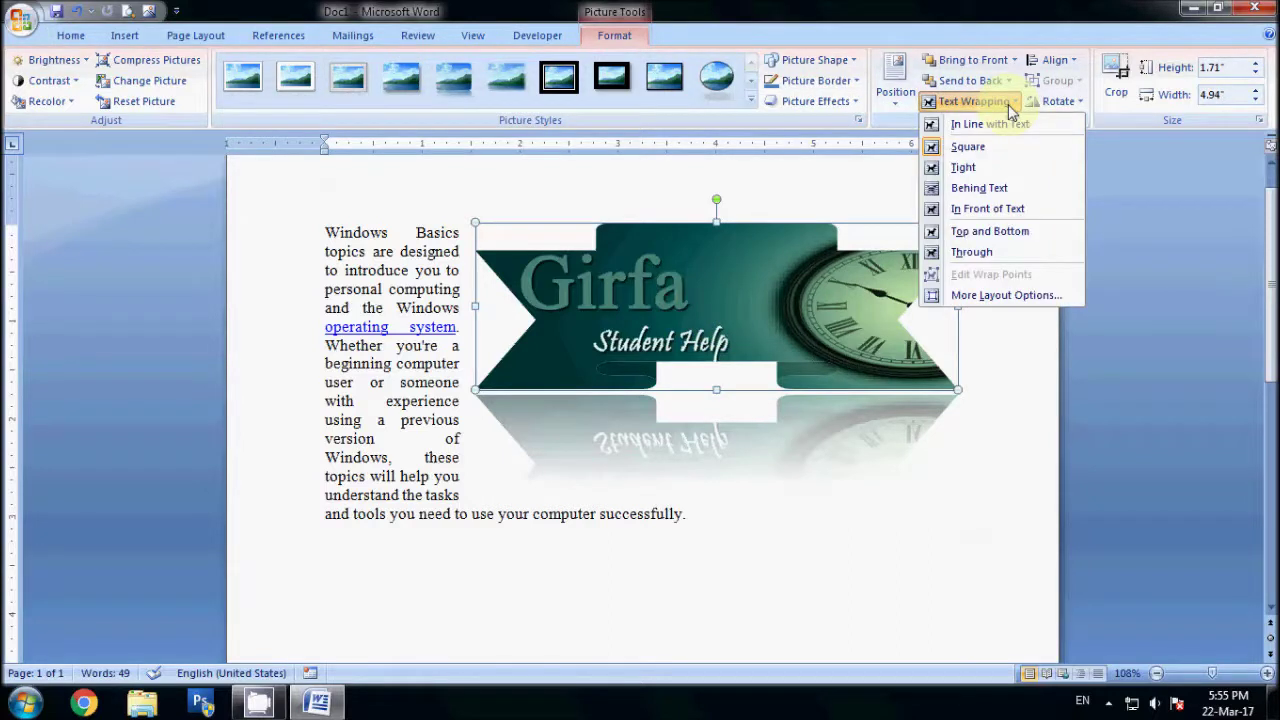
click(1004, 188)
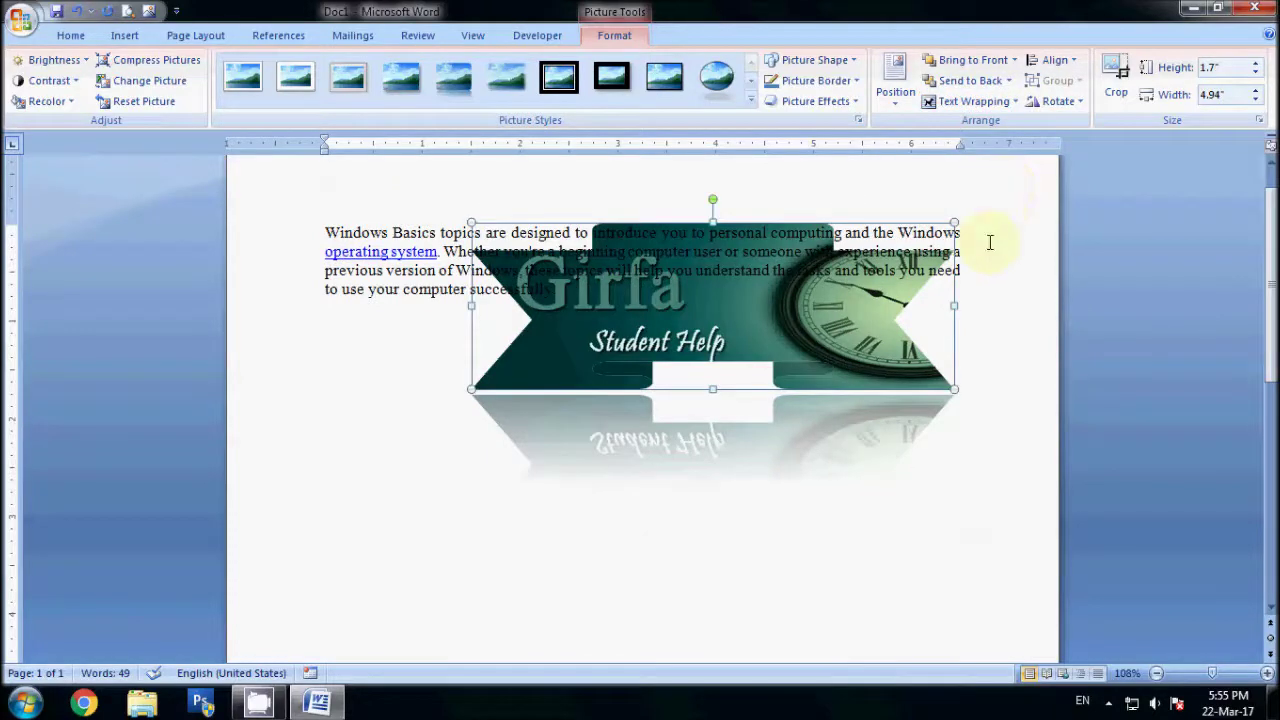
- Try In Front of Text wrapping, undo back to side wrapping, and re-justify the paragraph
click(972, 101)
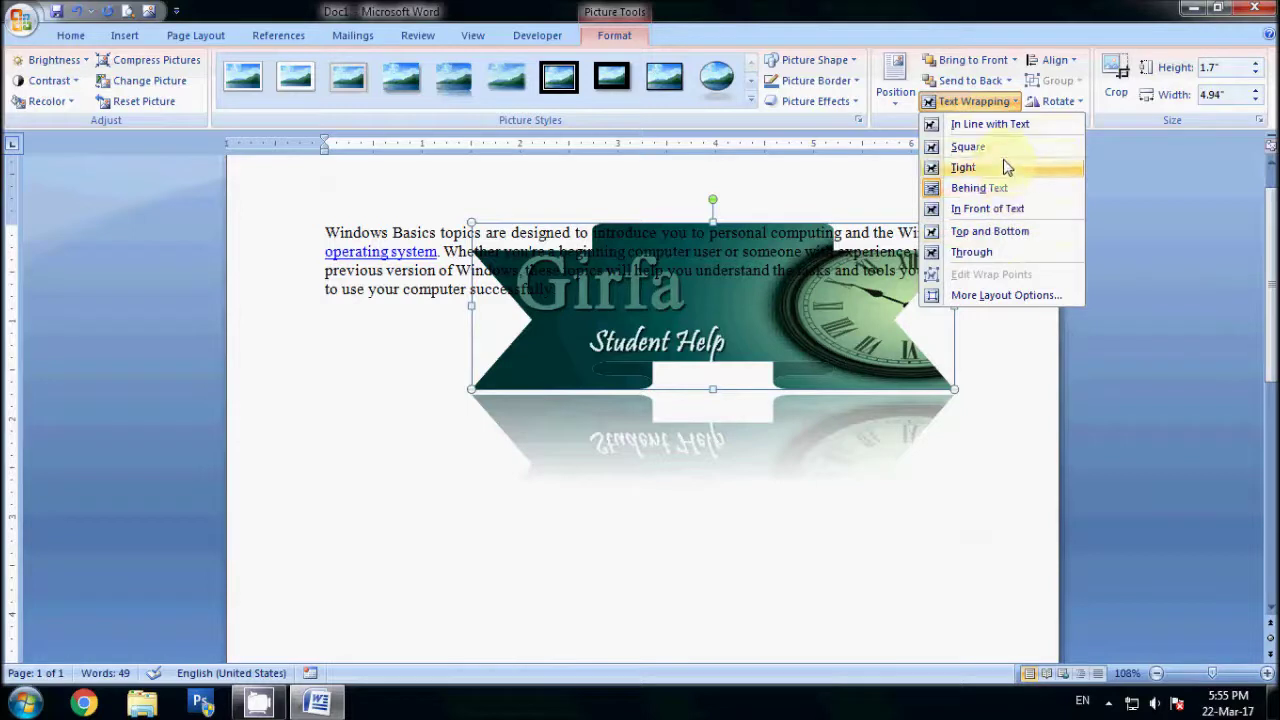
click(1006, 209)
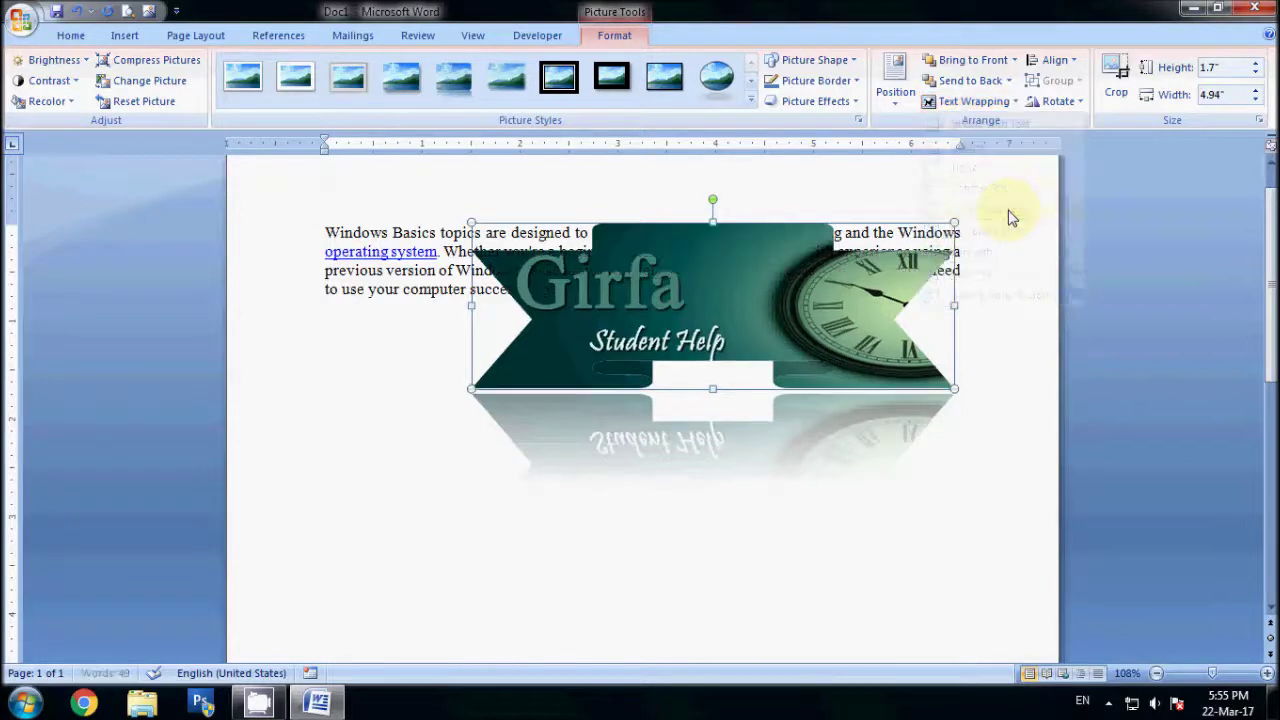
click(1011, 320)
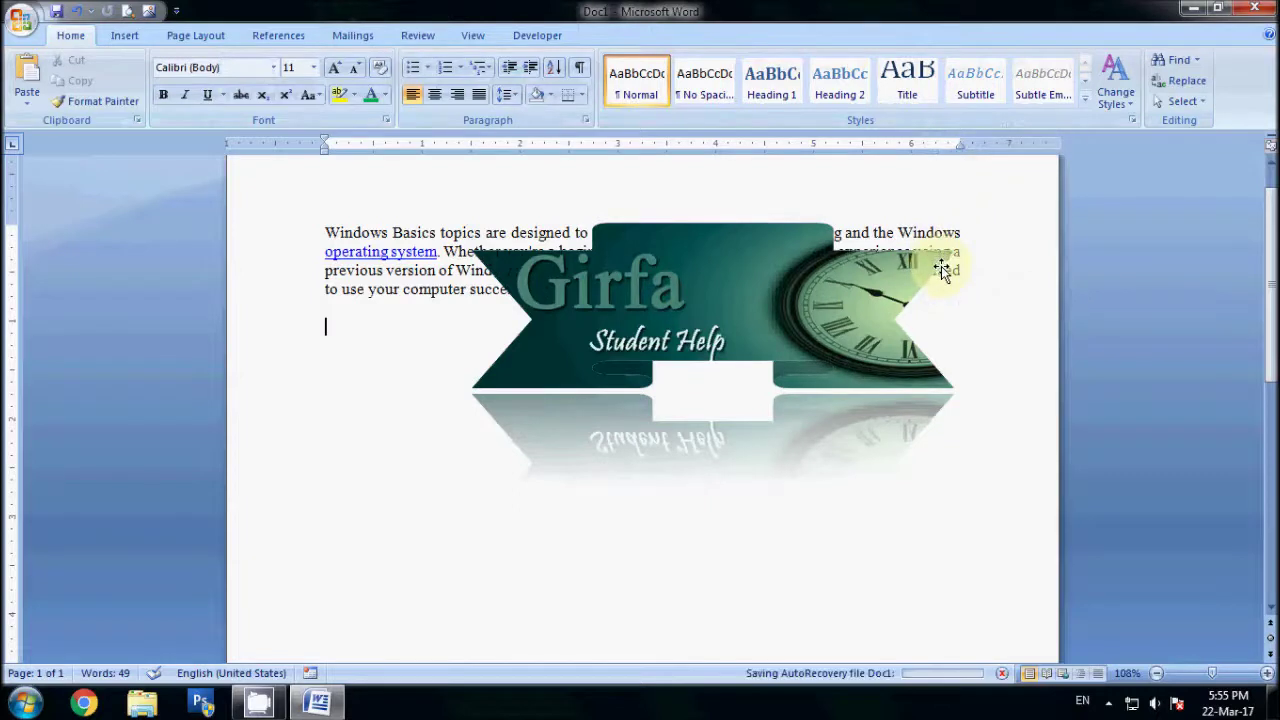
key(ctrl+z)
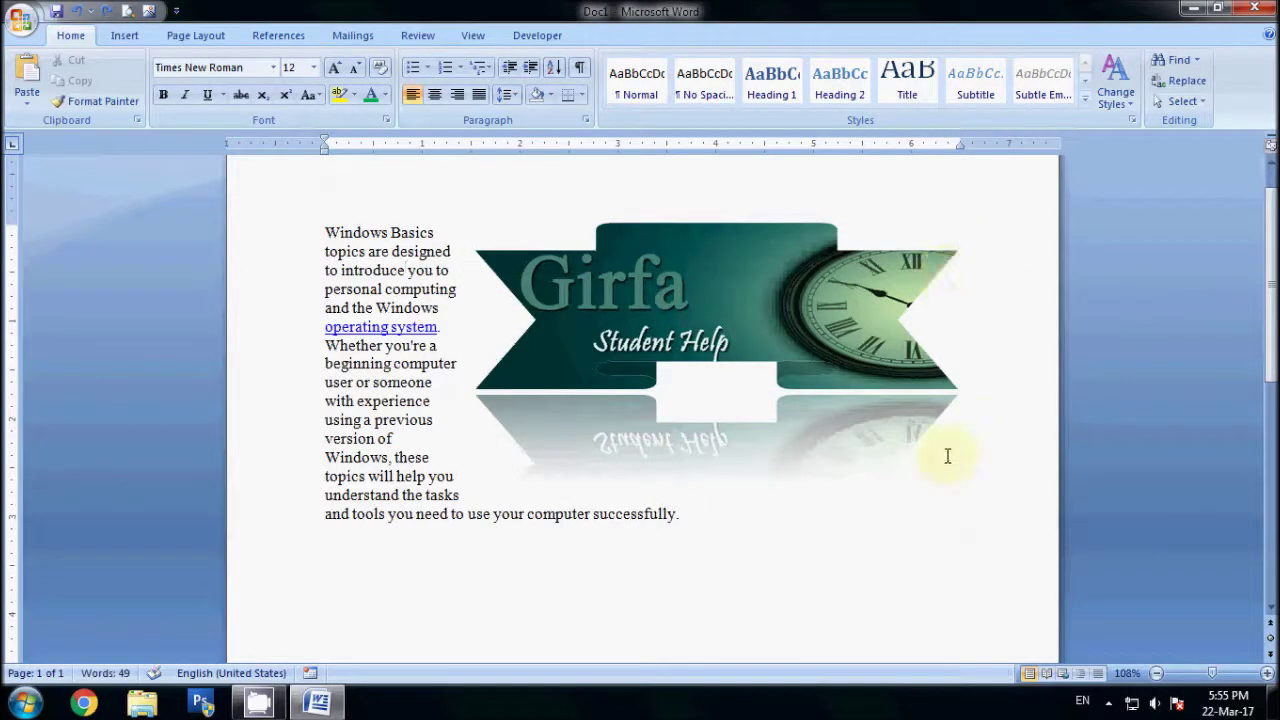
click(409, 270)
click(479, 94)
click(705, 625)
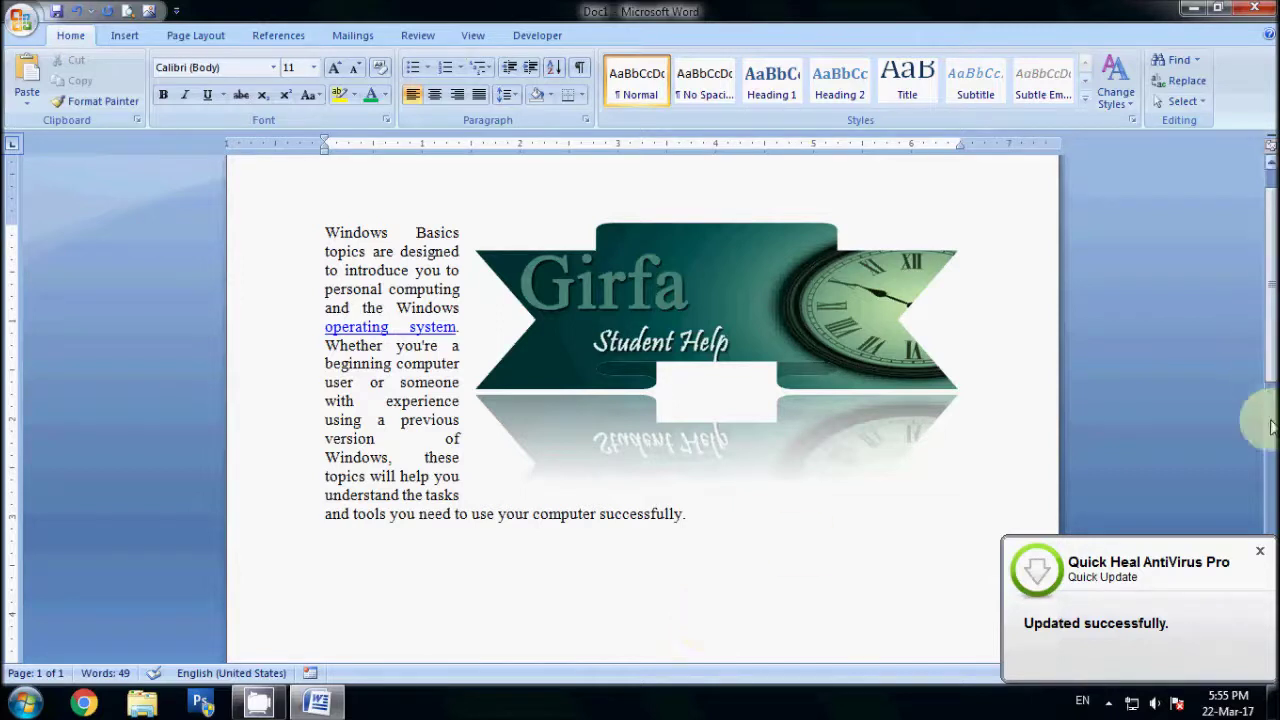
click(1266, 562)
- Open the Clip Art pane and the Clip Organizer with the cursor below the paragraph
click(680, 630)
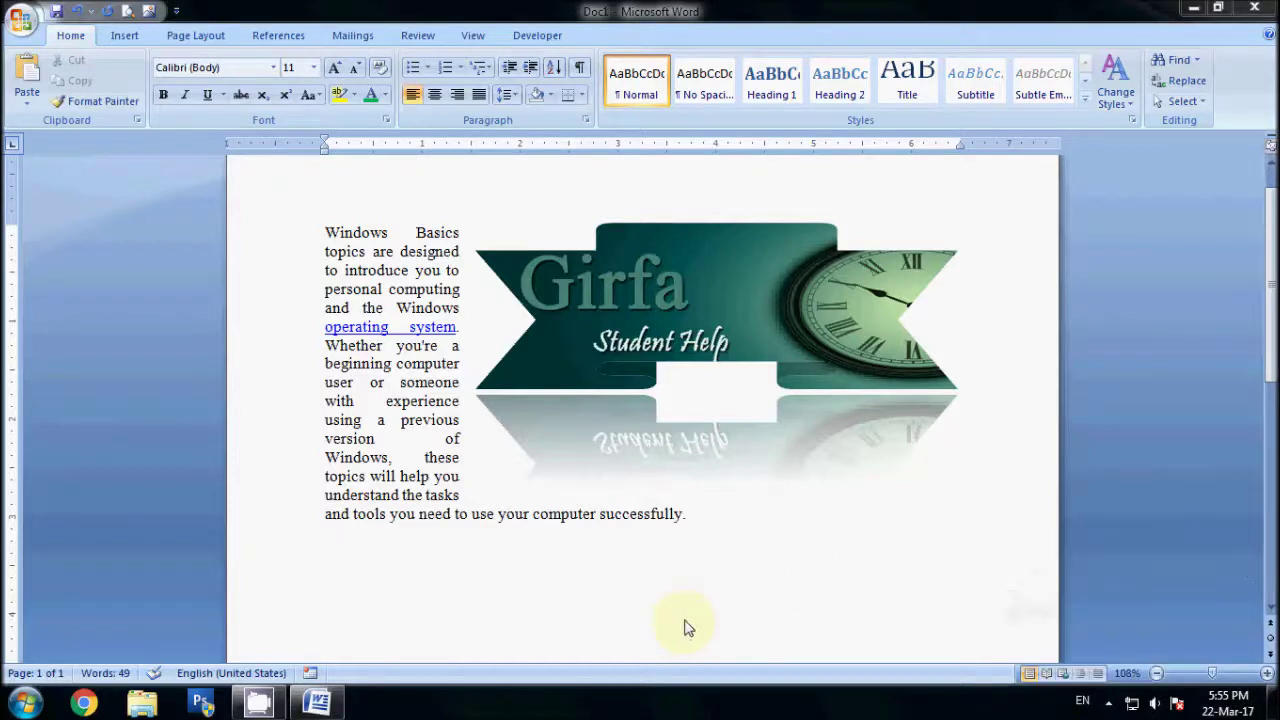
click(125, 38)
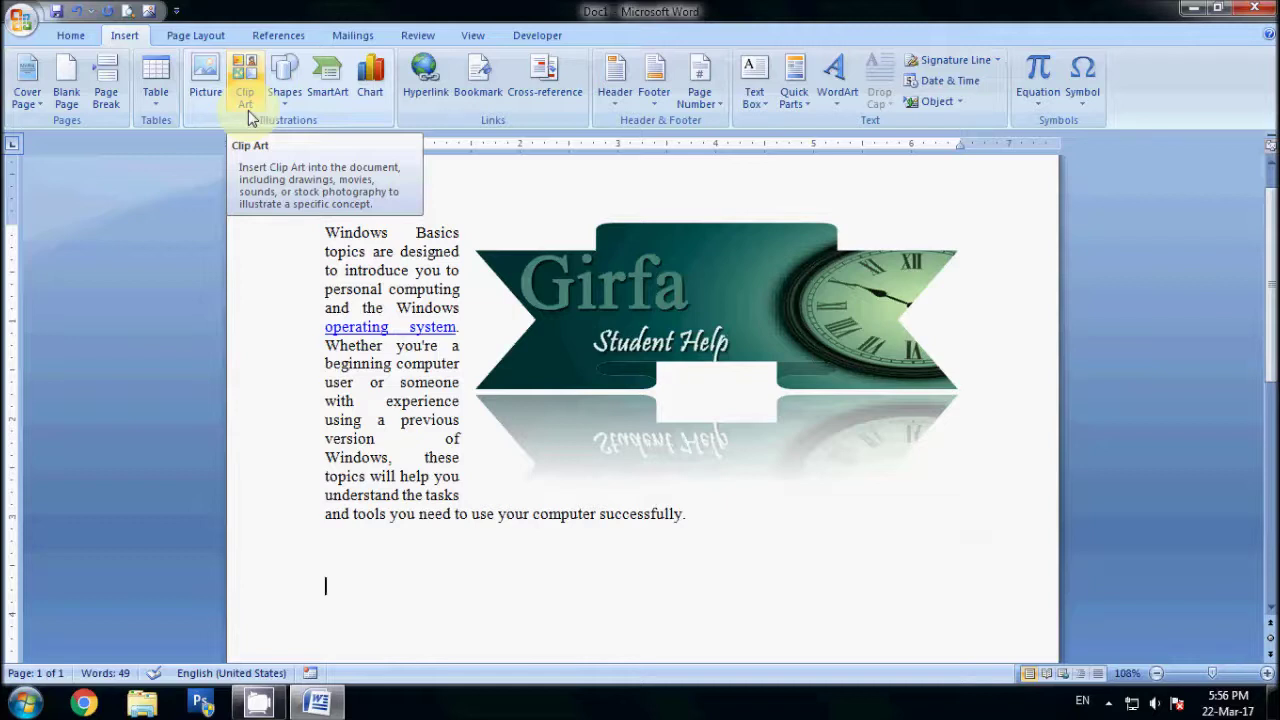
click(248, 108)
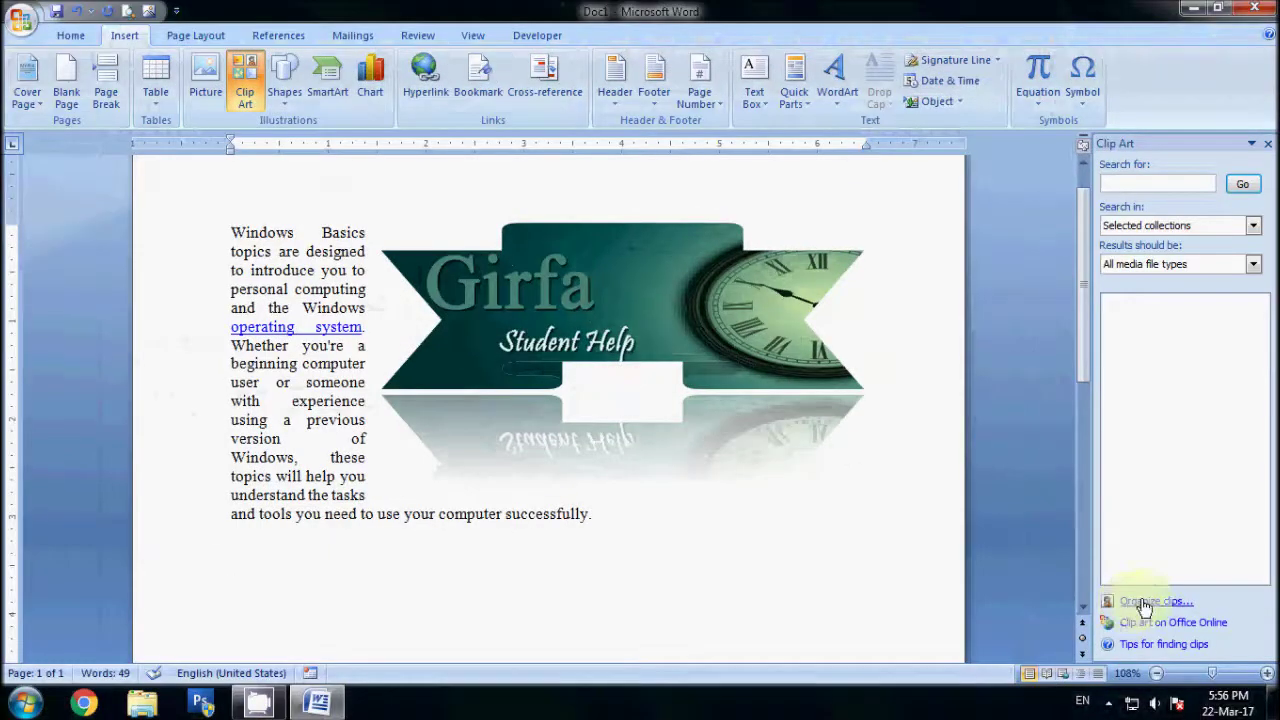
click(1130, 603)
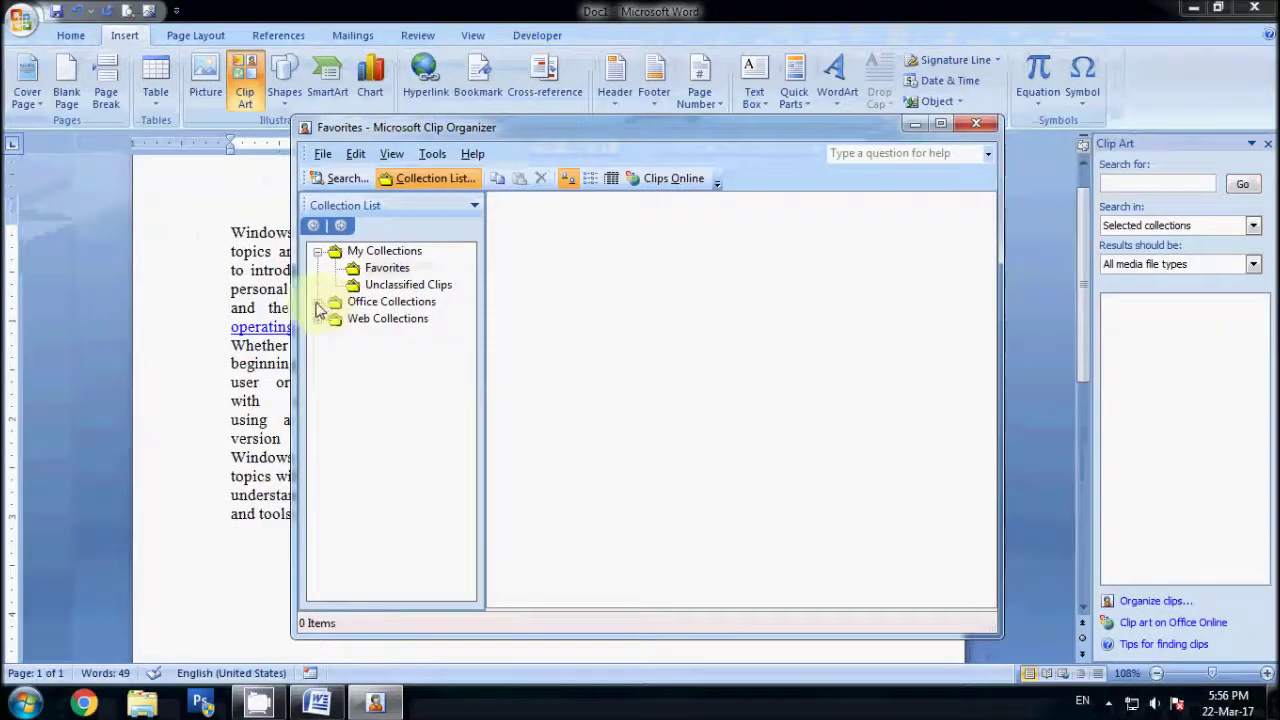
- Browse the Office Collections in Clip Organizer down to the Business clips
click(318, 300)
click(393, 274)
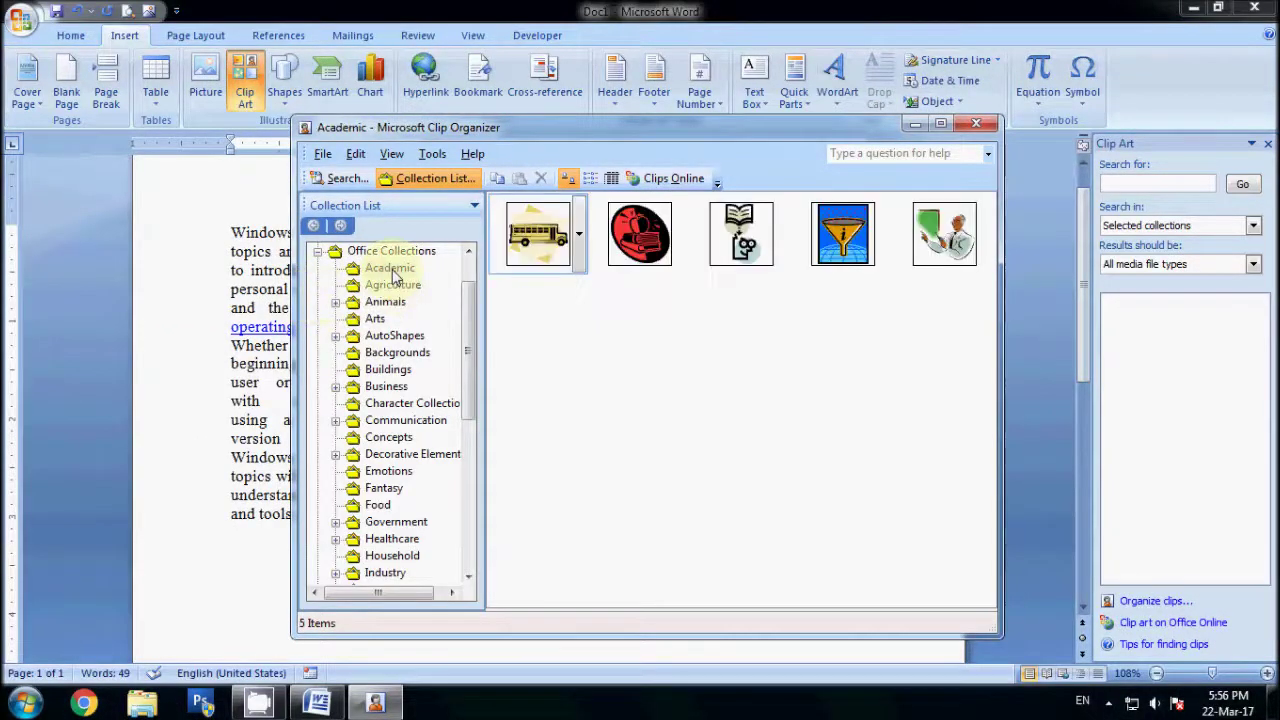
click(392, 285)
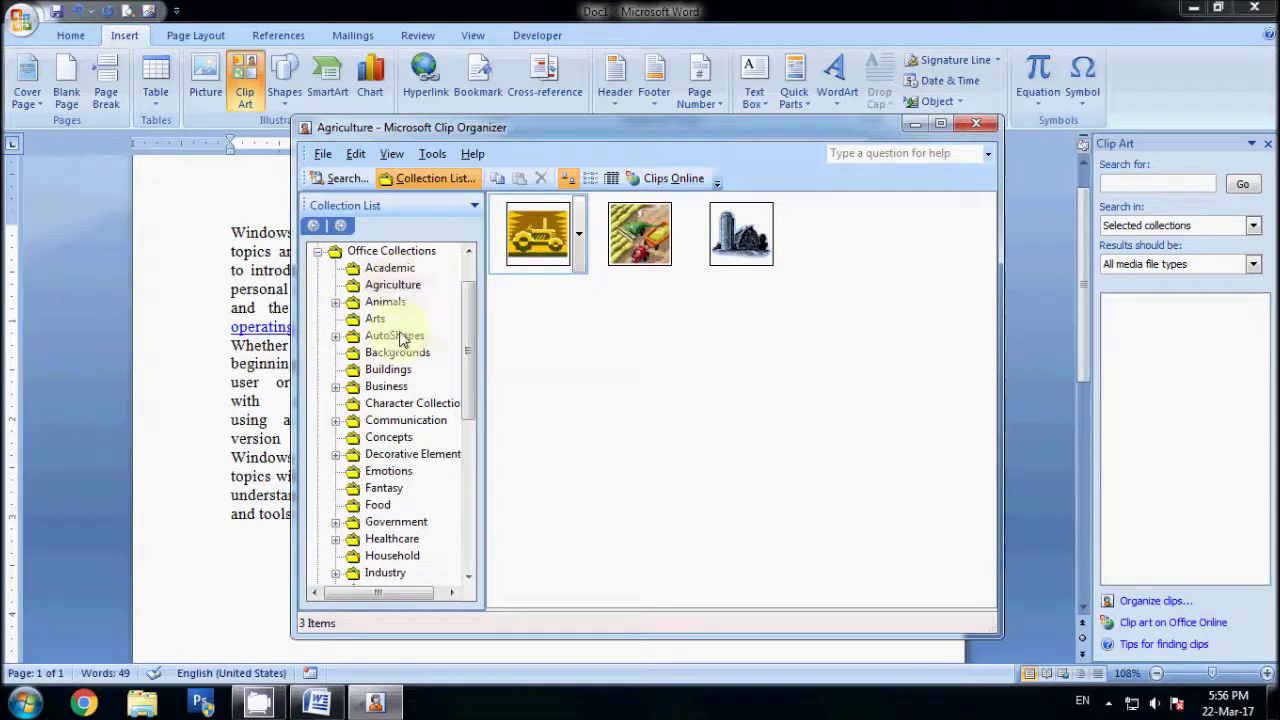
click(388, 303)
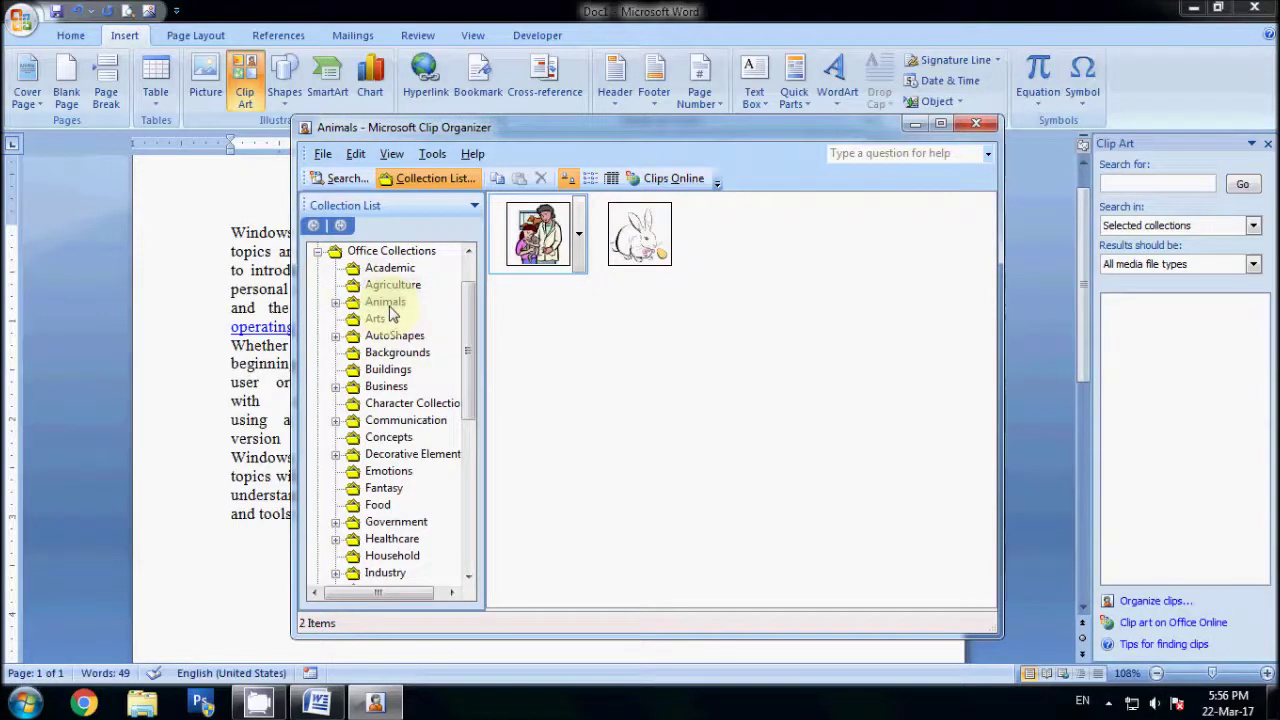
click(390, 370)
click(388, 386)
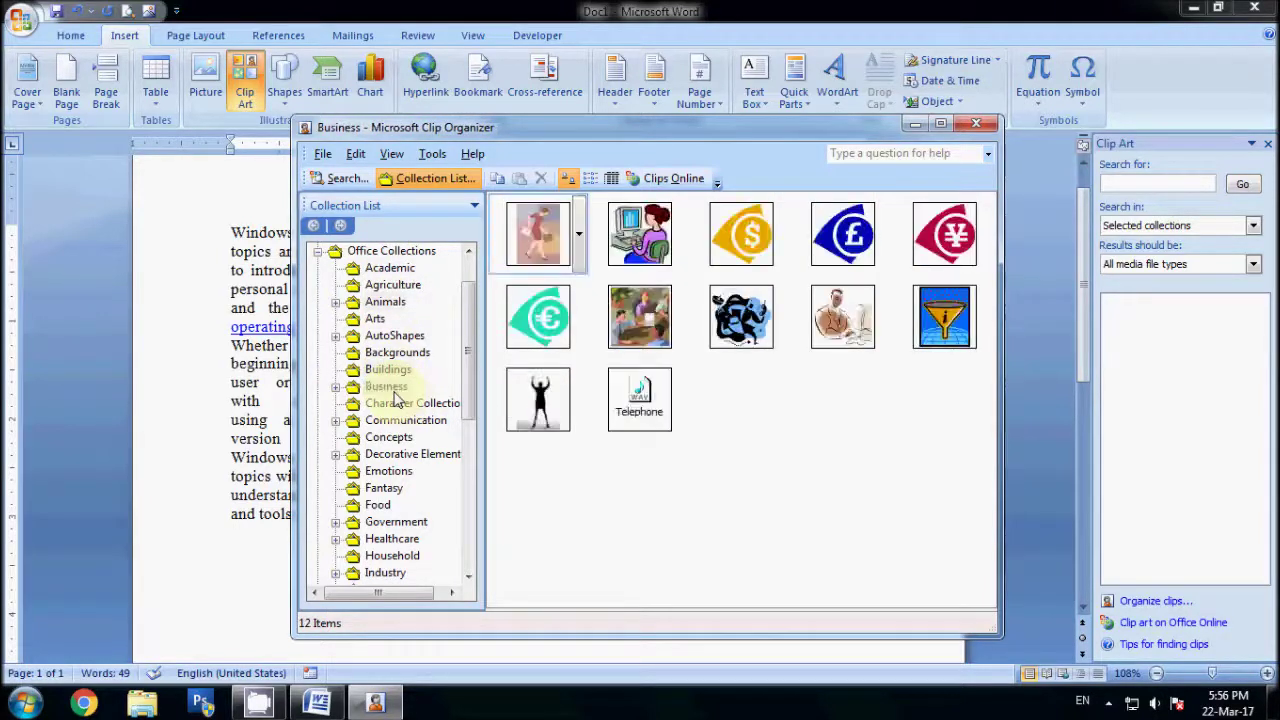
drag(702, 128, 1120, 88)
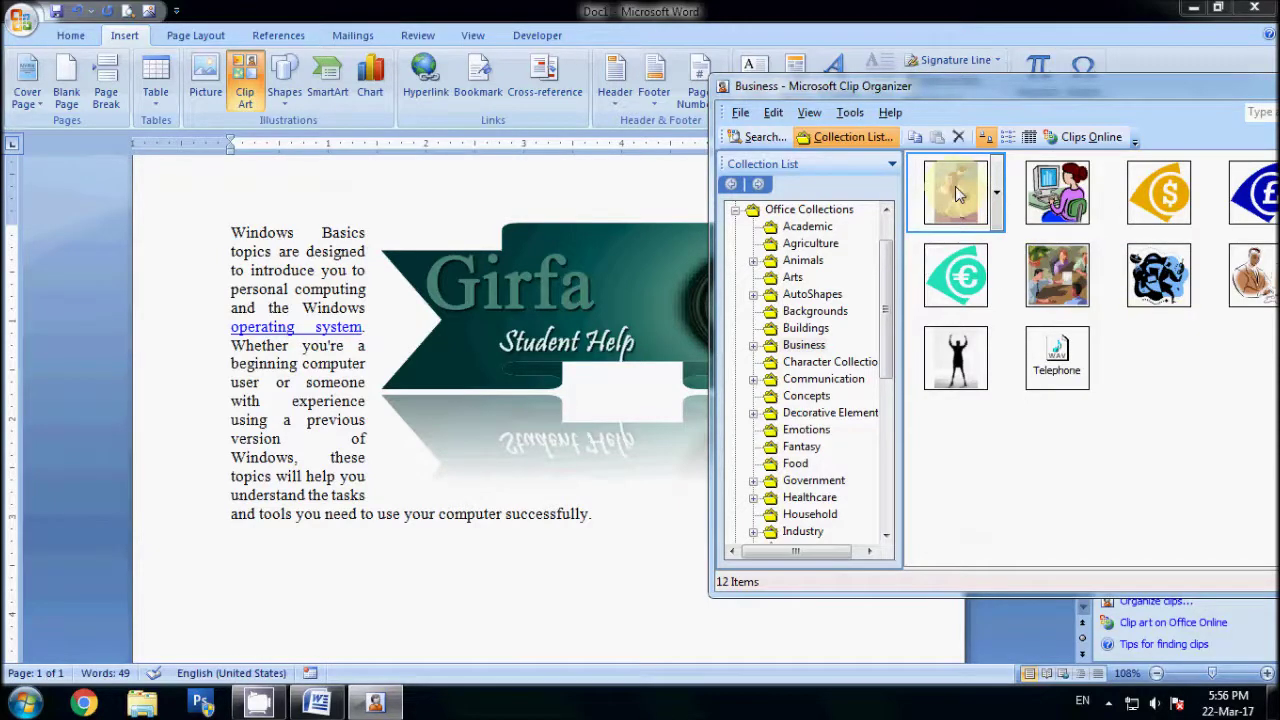
- Drop the woman-with-briefcase clip below the paragraph and centre it on the page
drag(957, 193, 477, 585)
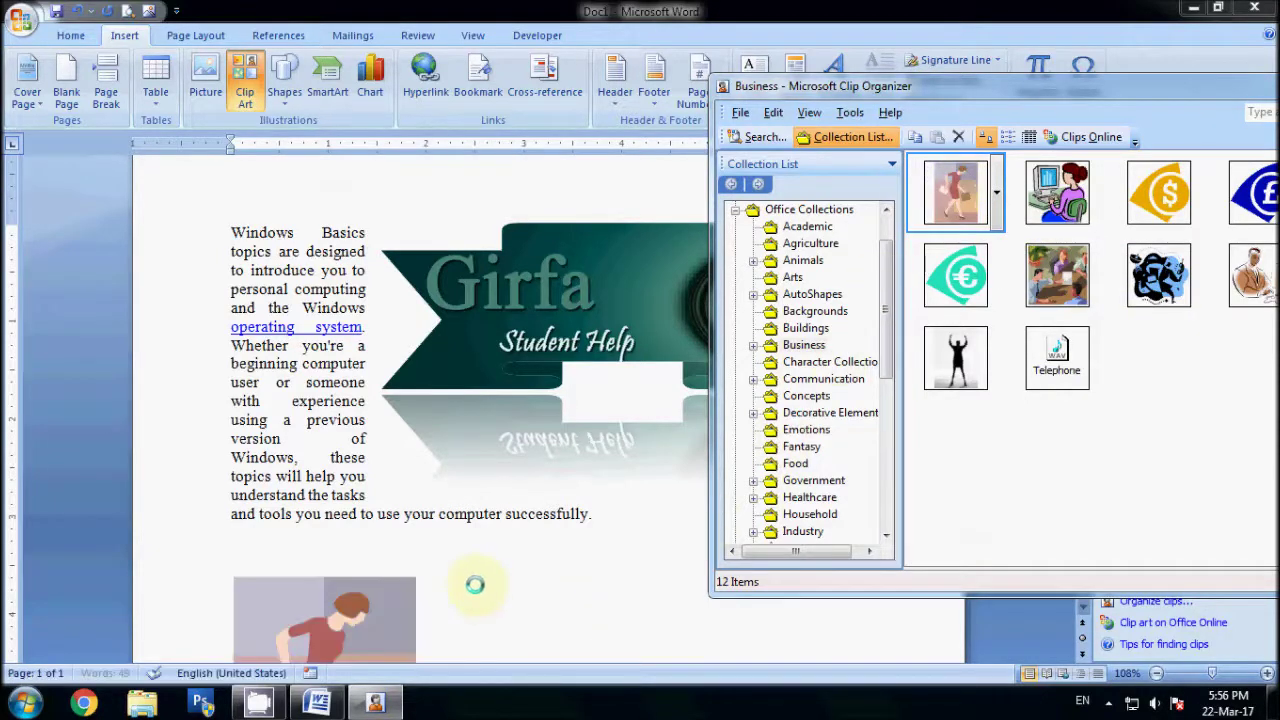
click(78, 35)
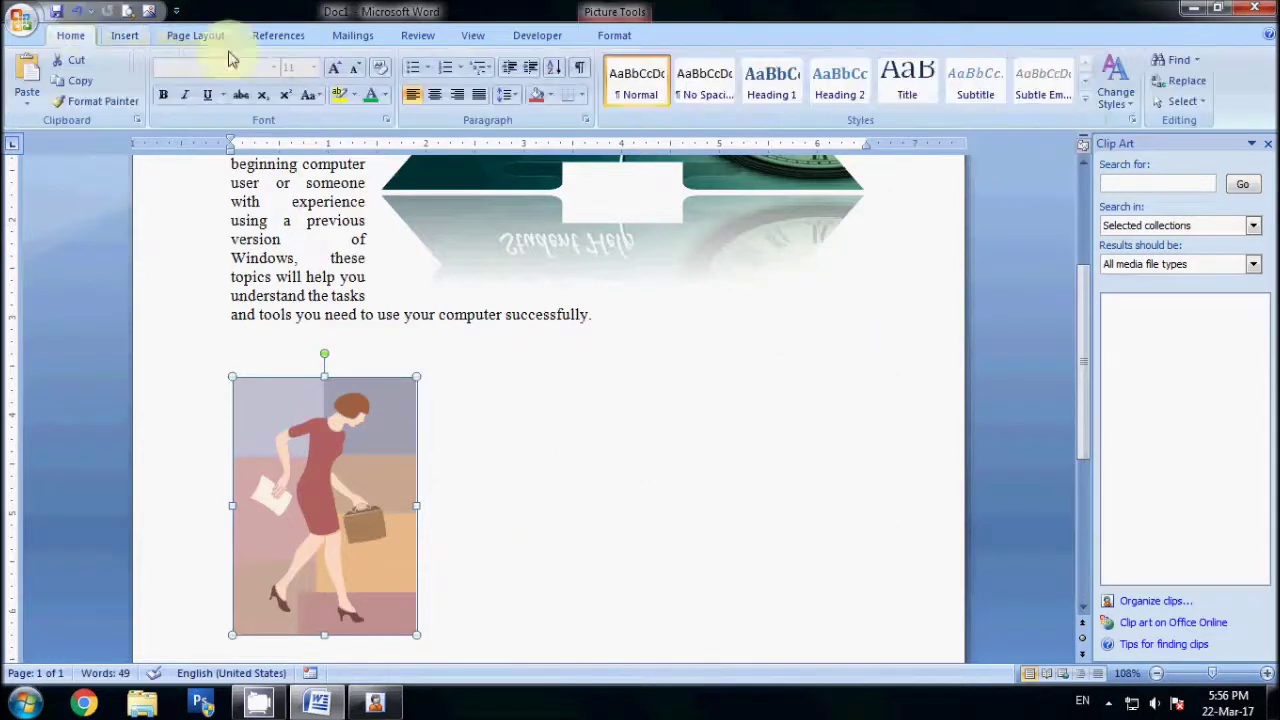
click(434, 94)
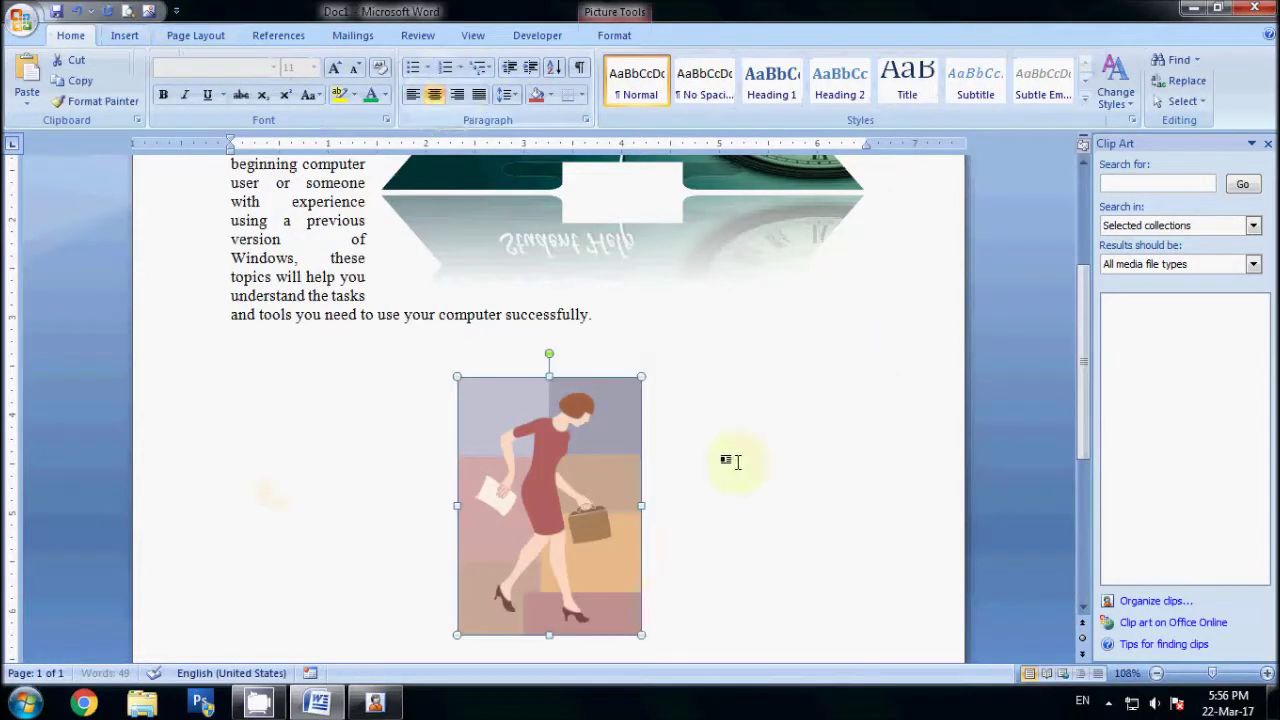
scroll(735, 456, down, 2)
click(768, 433)
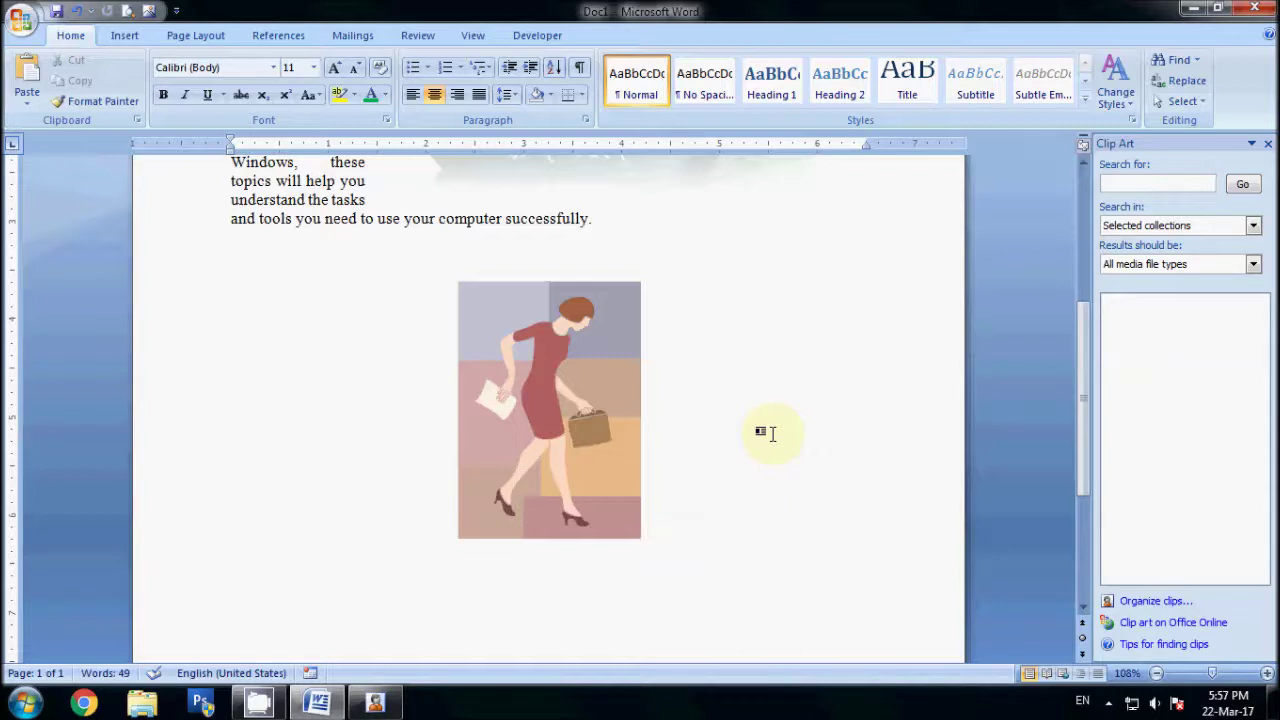
- Select the woman clip art picture and close the Clip Art search pane
drag(772, 433, 650, 385)
scroll(614, 403, up, 2)
scroll(614, 404, up, 2)
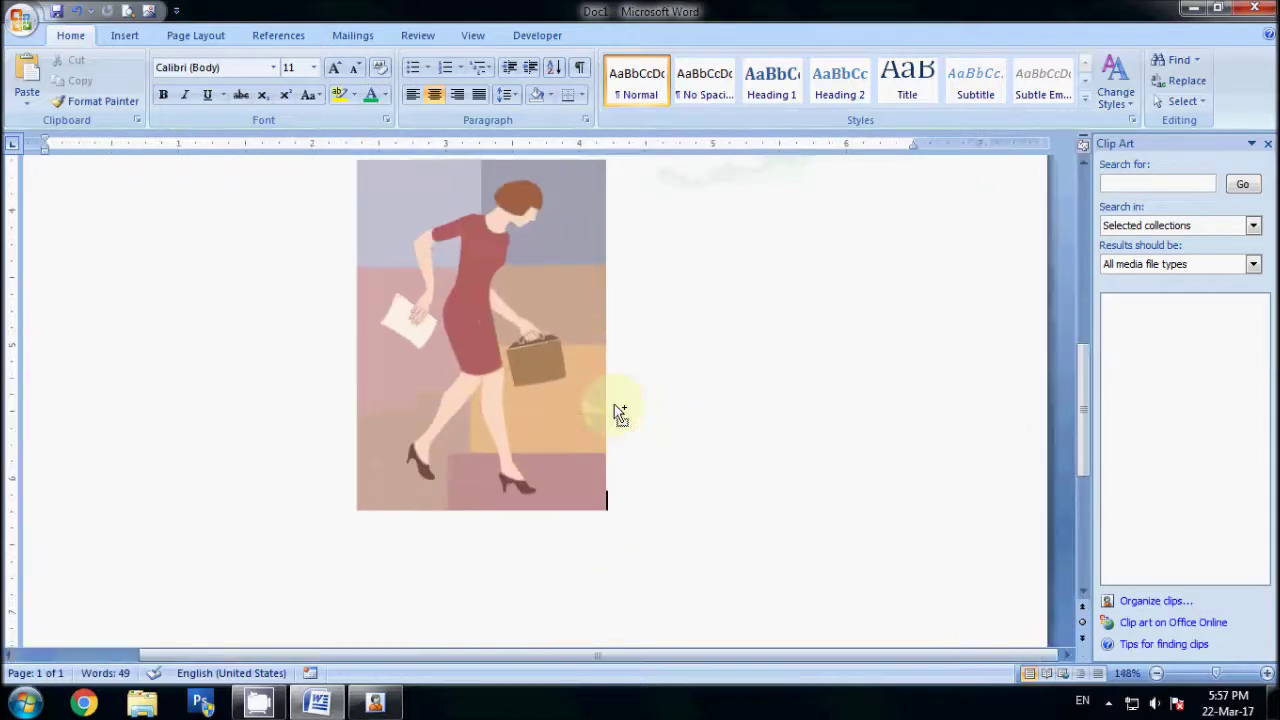
scroll(614, 404, up, 3)
scroll(500, 408, up, 4)
click(829, 397)
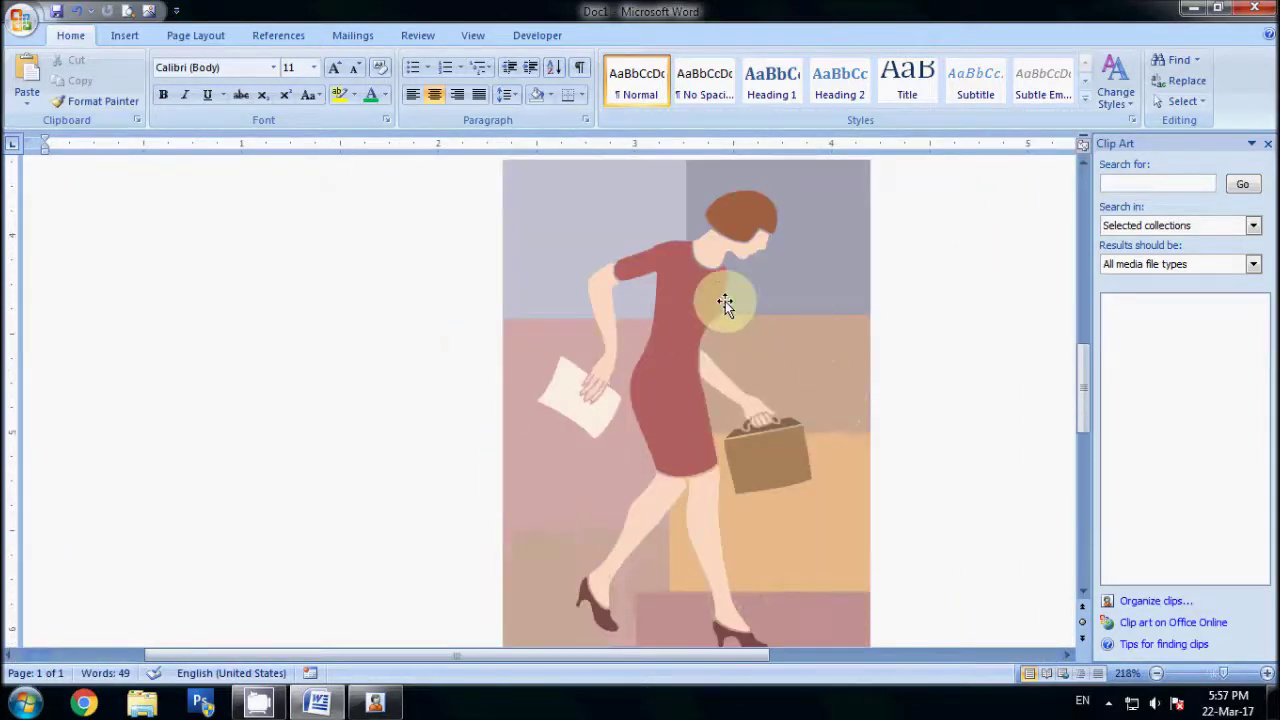
click(551, 210)
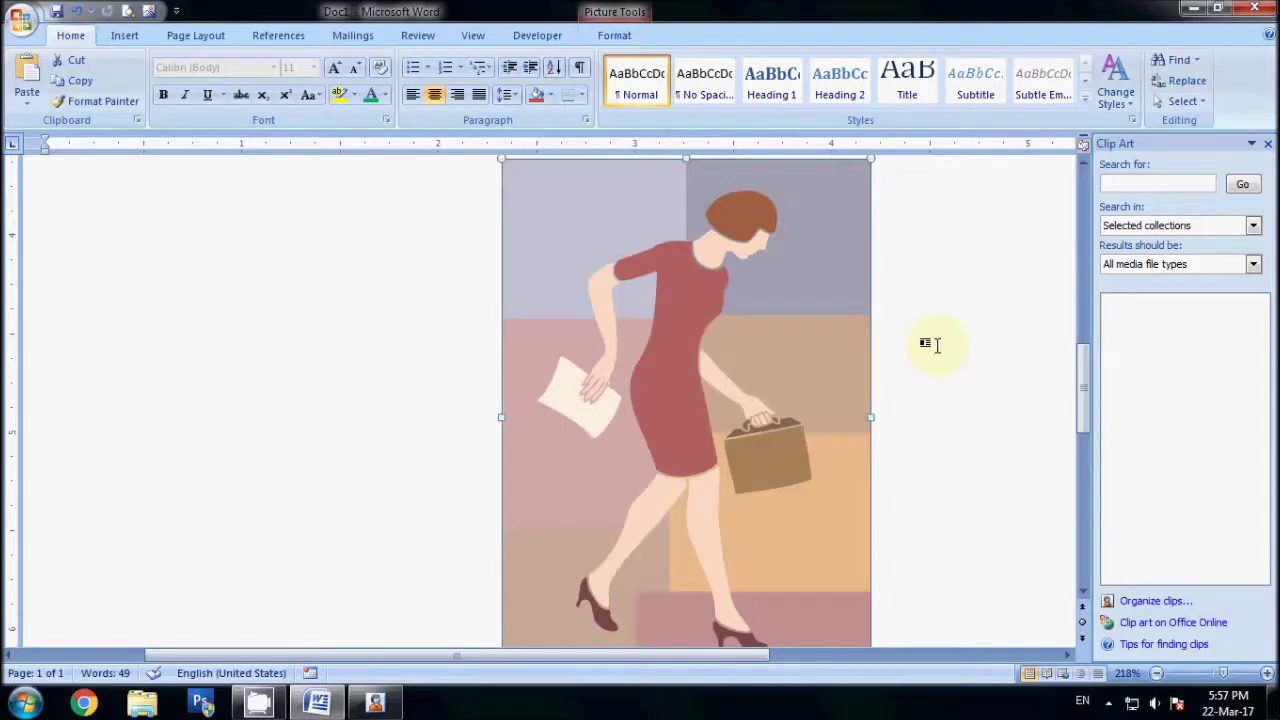
scroll(960, 345, down, 2)
scroll(960, 345, down, 2)
scroll(960, 345, down, 3)
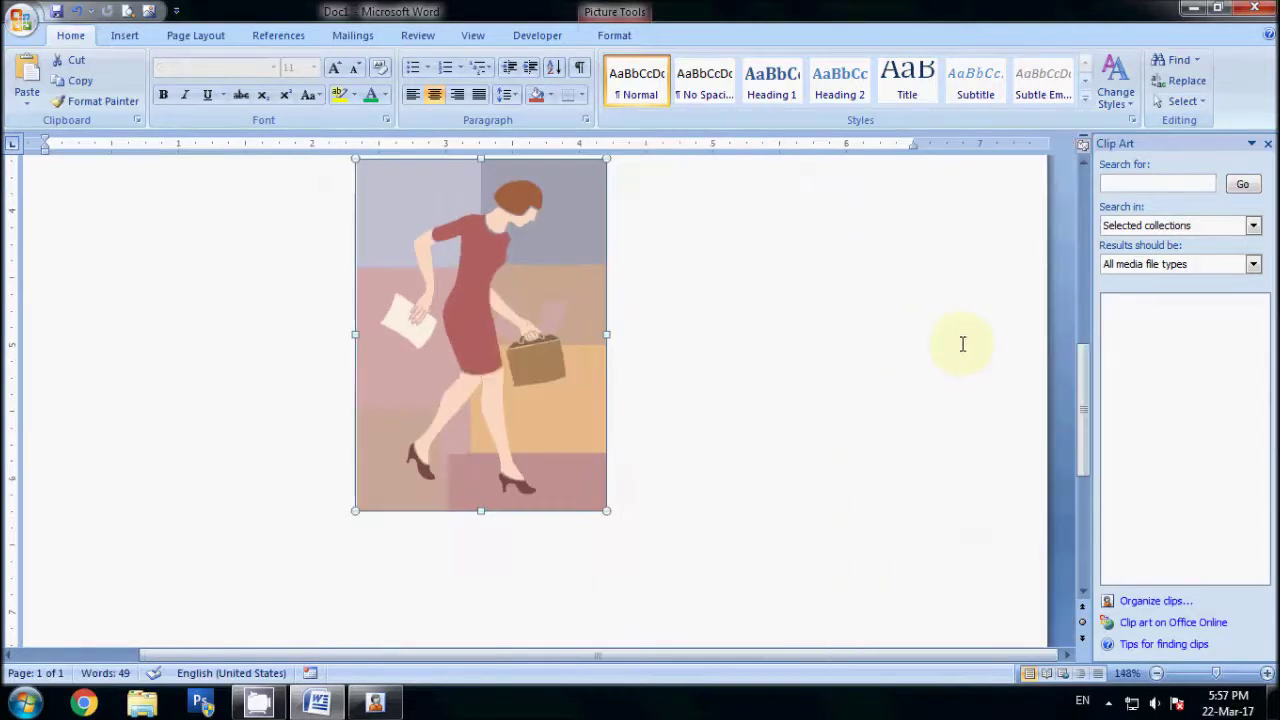
click(1267, 143)
- Enlarge the woman clip art a lot by dragging its corner handle
scroll(826, 435, down, 3)
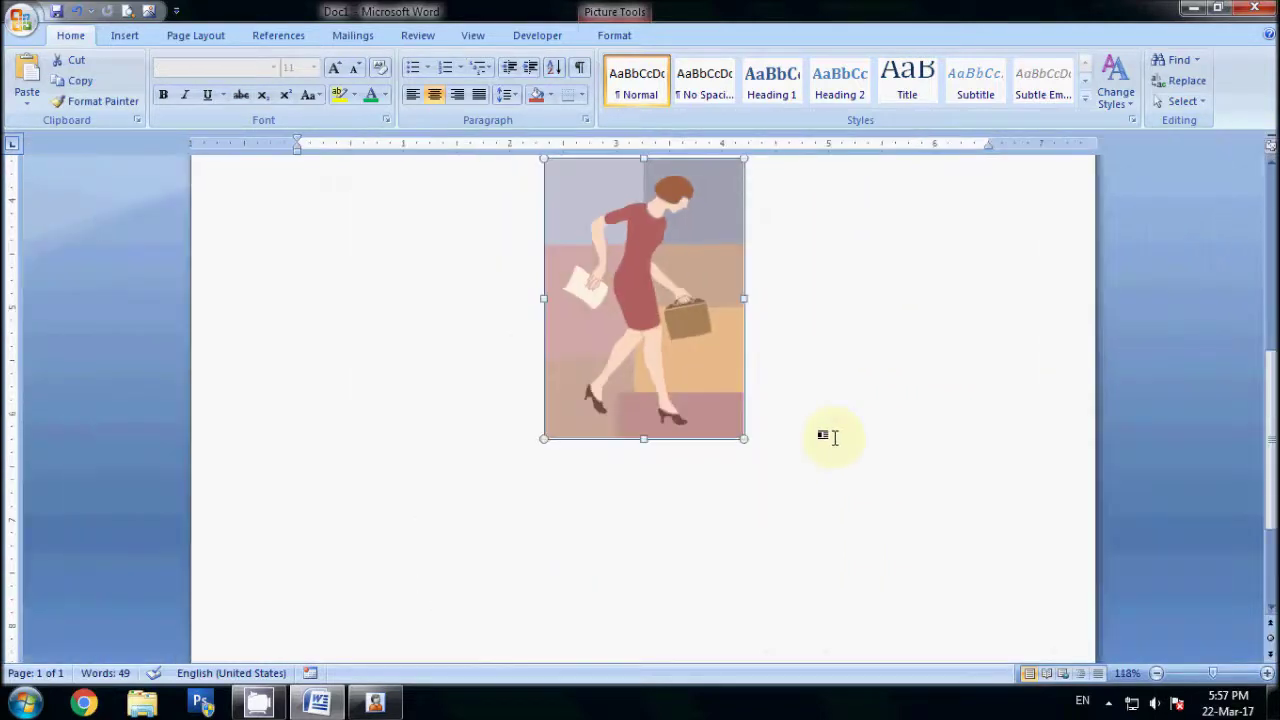
scroll(832, 437, up, 2)
click(830, 433)
click(694, 423)
scroll(680, 517, down, 1)
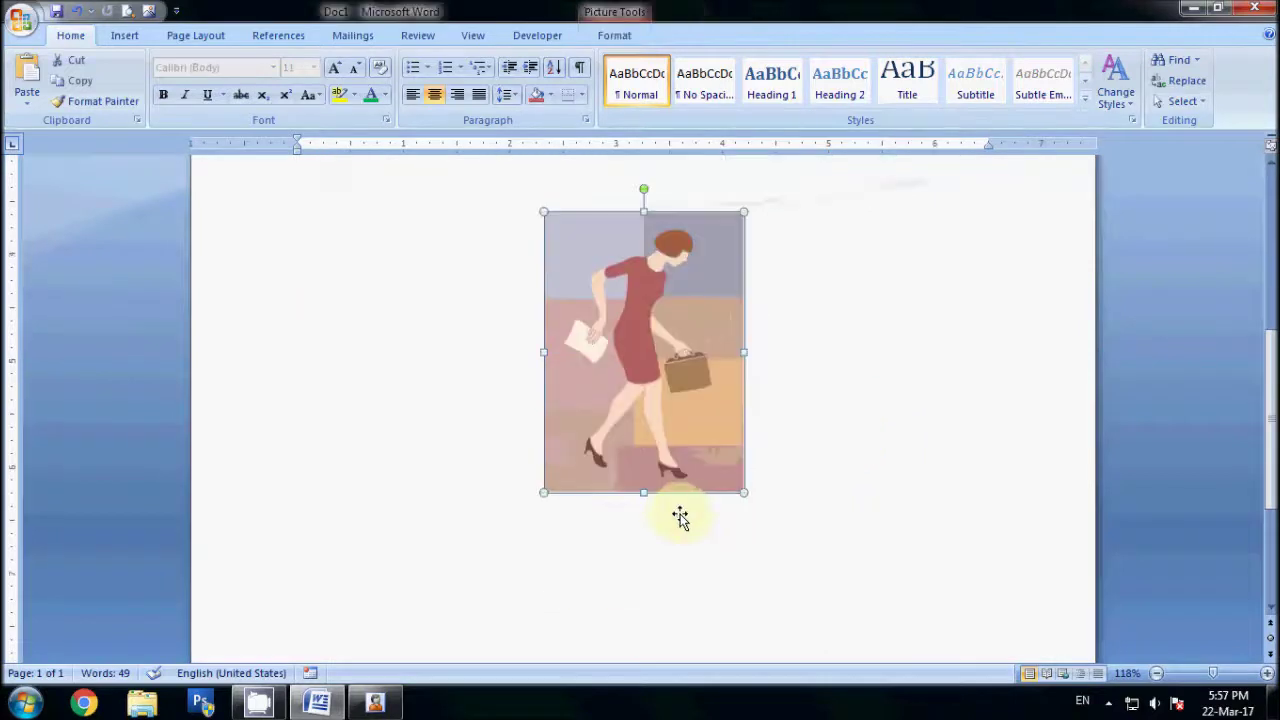
drag(744, 491, 889, 551)
drag(814, 484, 957, 577)
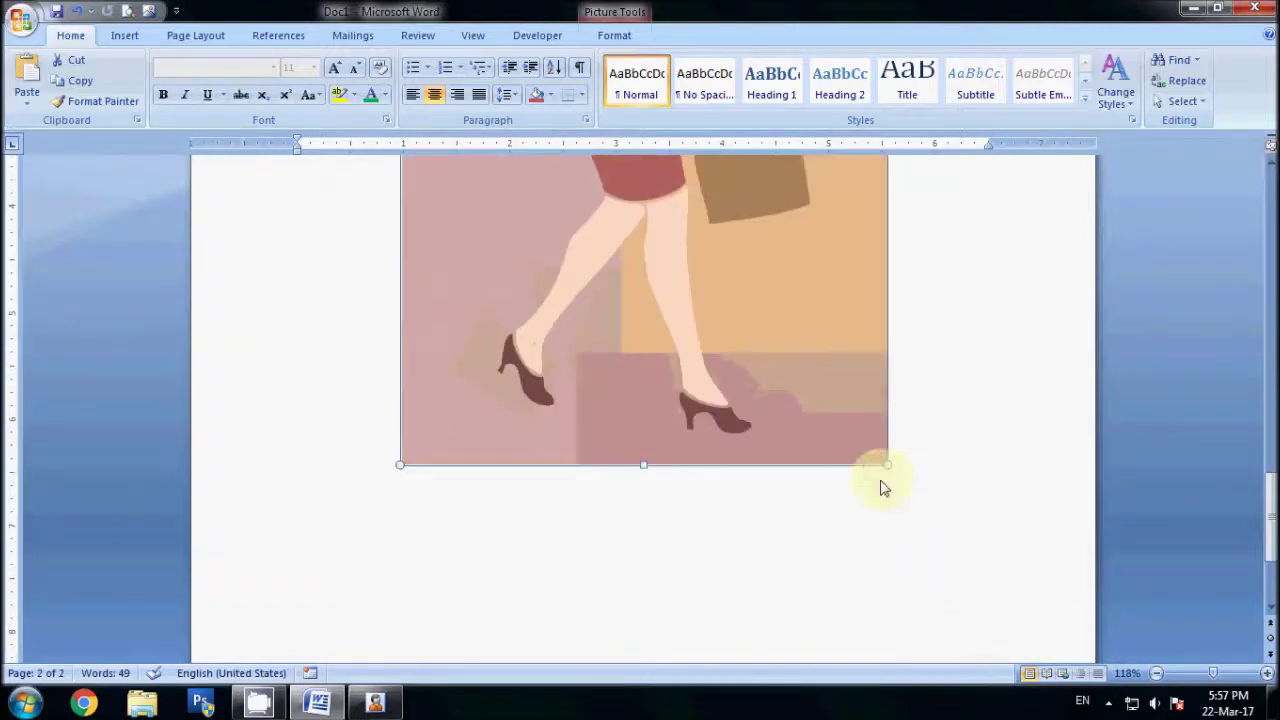
drag(886, 462, 990, 568)
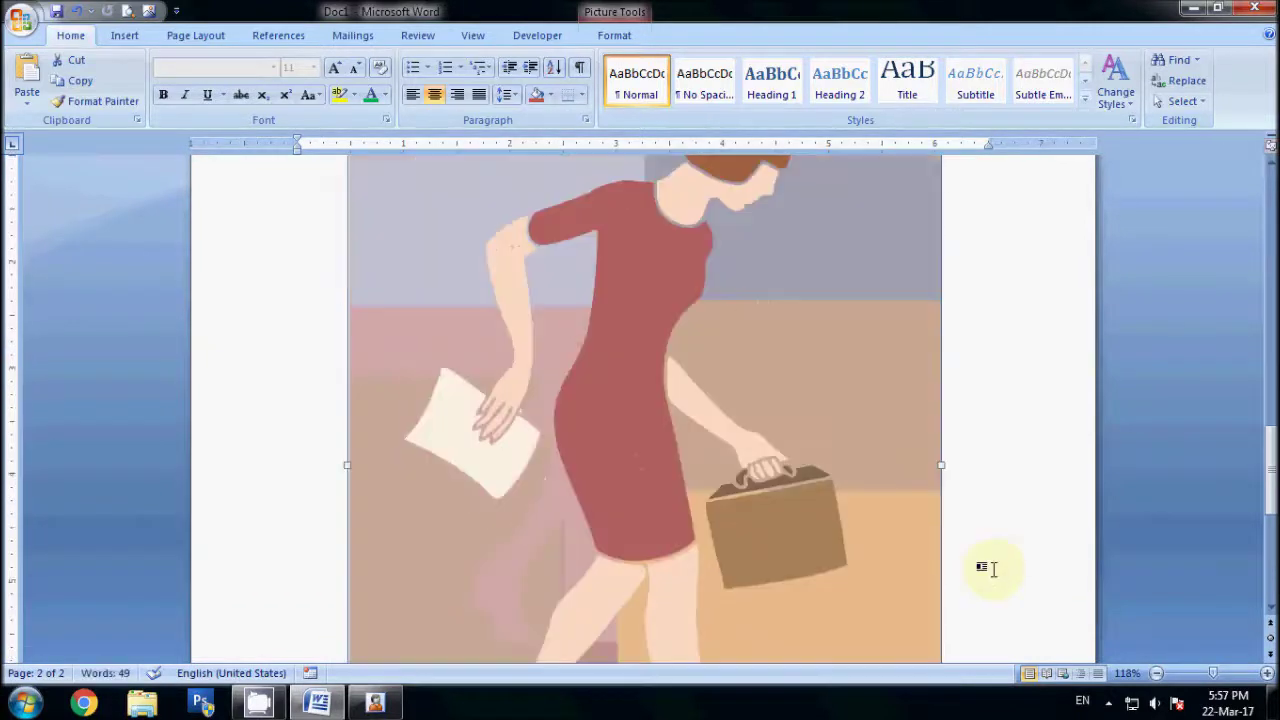
- Shrink the clip art back to about 4.86" by 3.46" so the document fits one page
scroll(993, 569, up, 3)
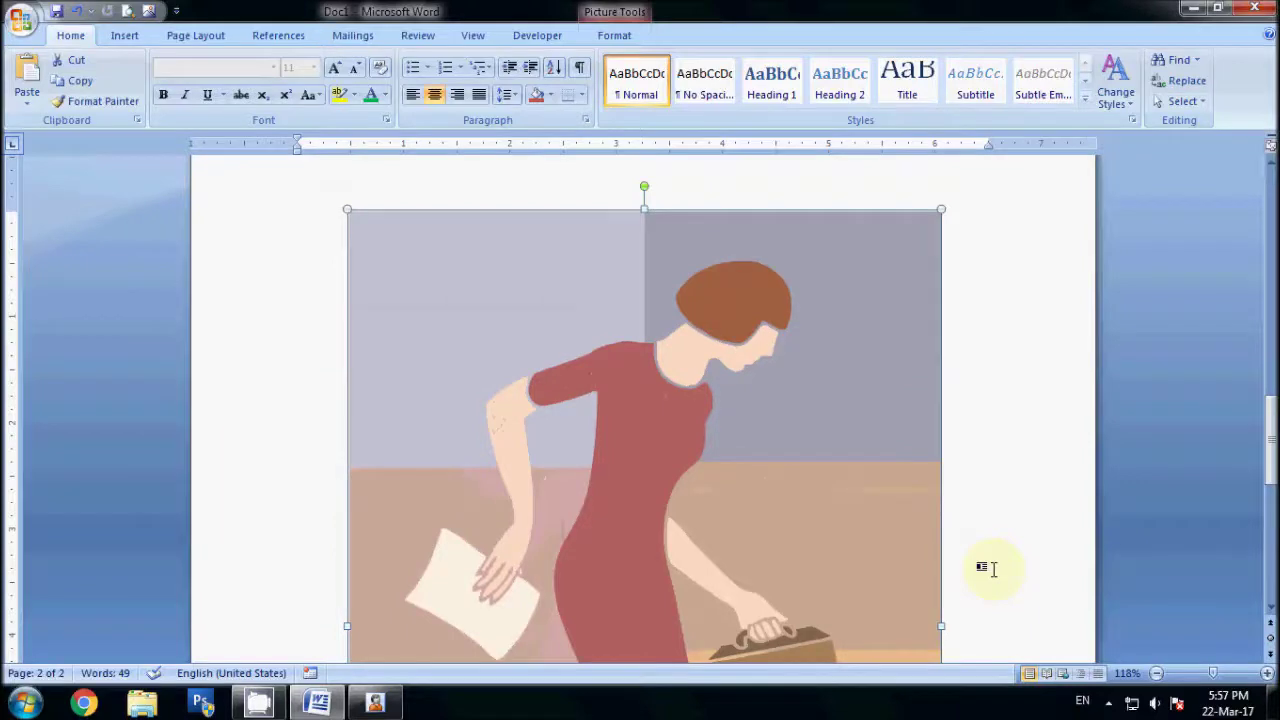
scroll(993, 569, down, 3)
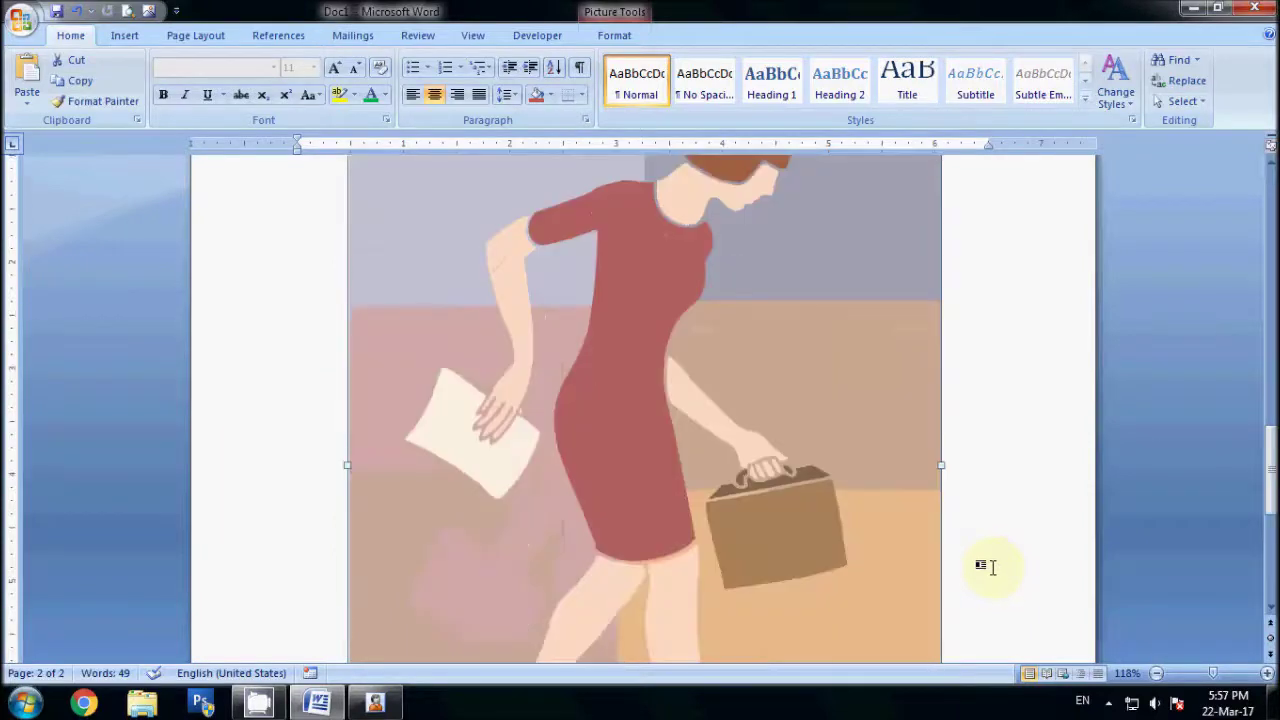
scroll(993, 569, down, 5)
mouse_move(941, 612)
mouse_down()
mouse_move(810, 522)
mouse_move(746, 403)
mouse_up()
scroll(983, 588, down, 3)
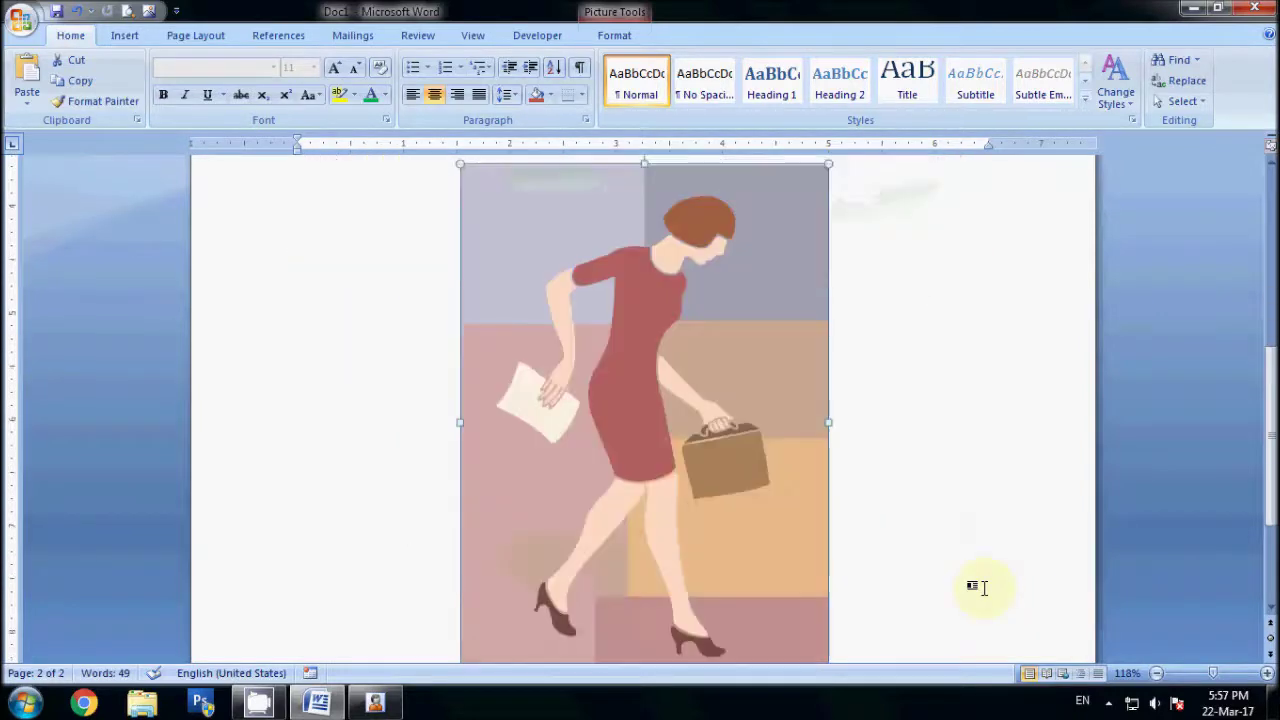
click(978, 562)
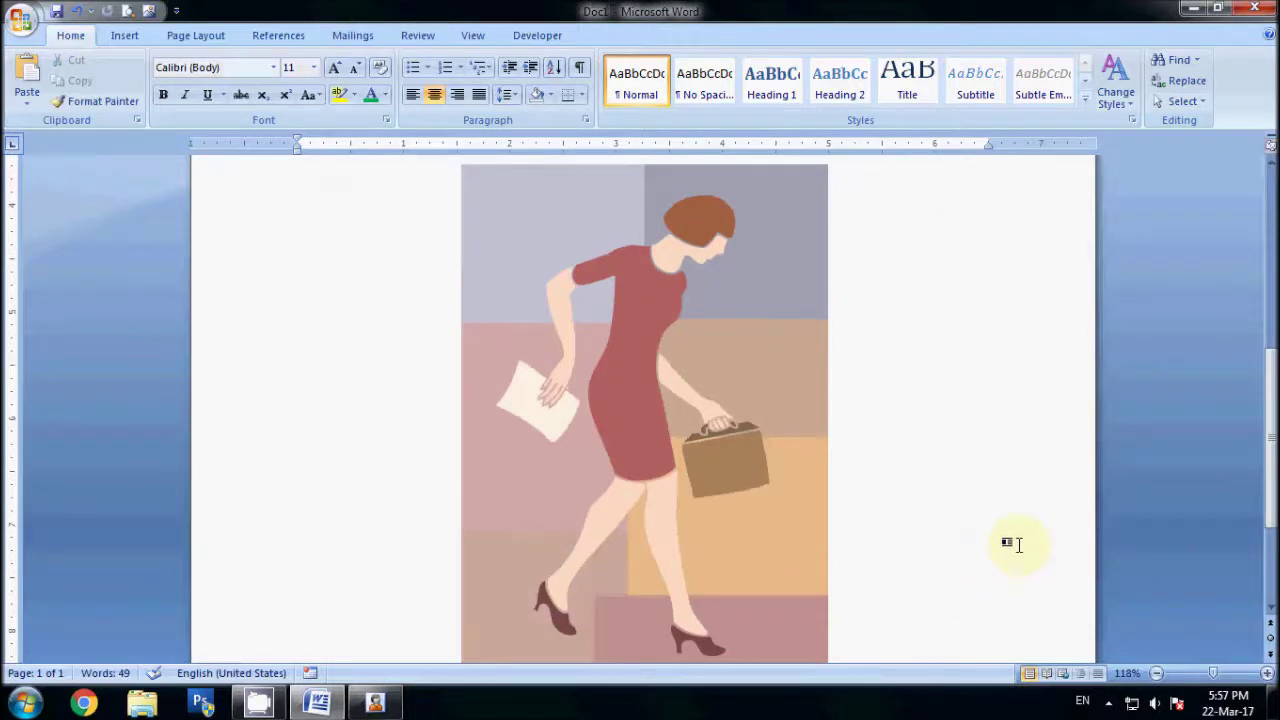
click(628, 237)
right_click(632, 238)
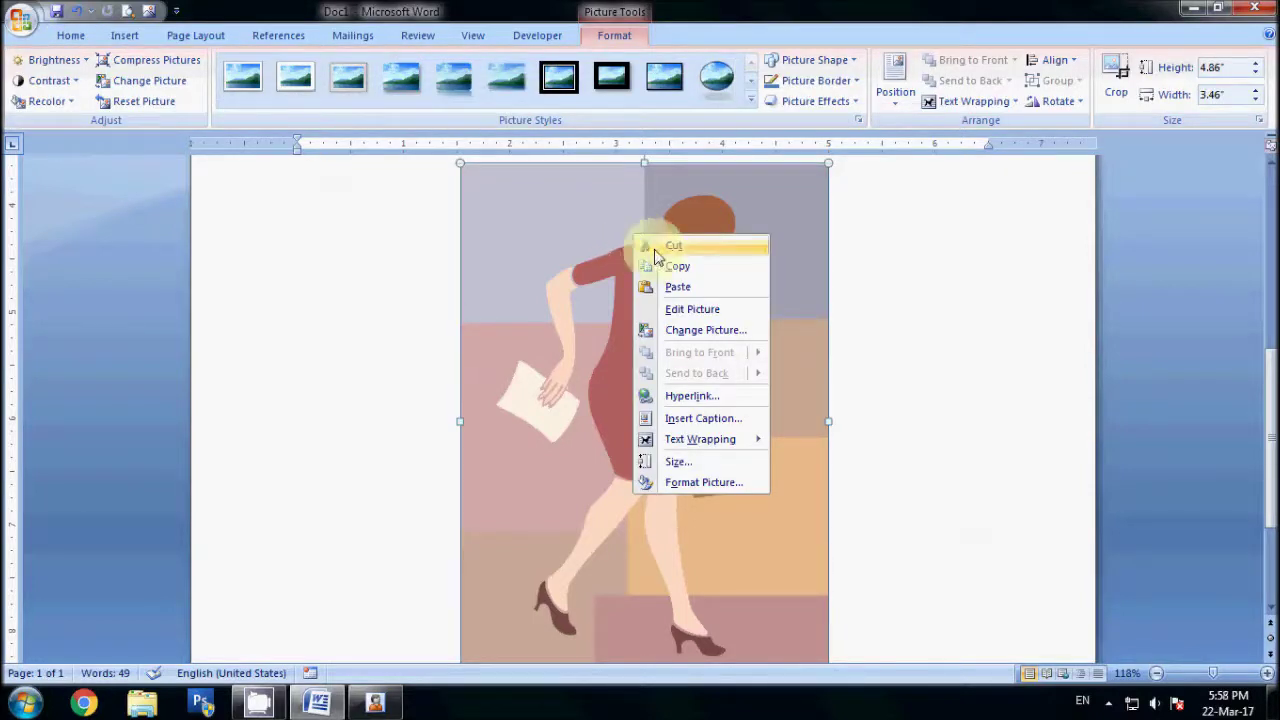
- Convert the clip art into an editable drawing with Edit Picture and select its individual shapes
click(706, 320)
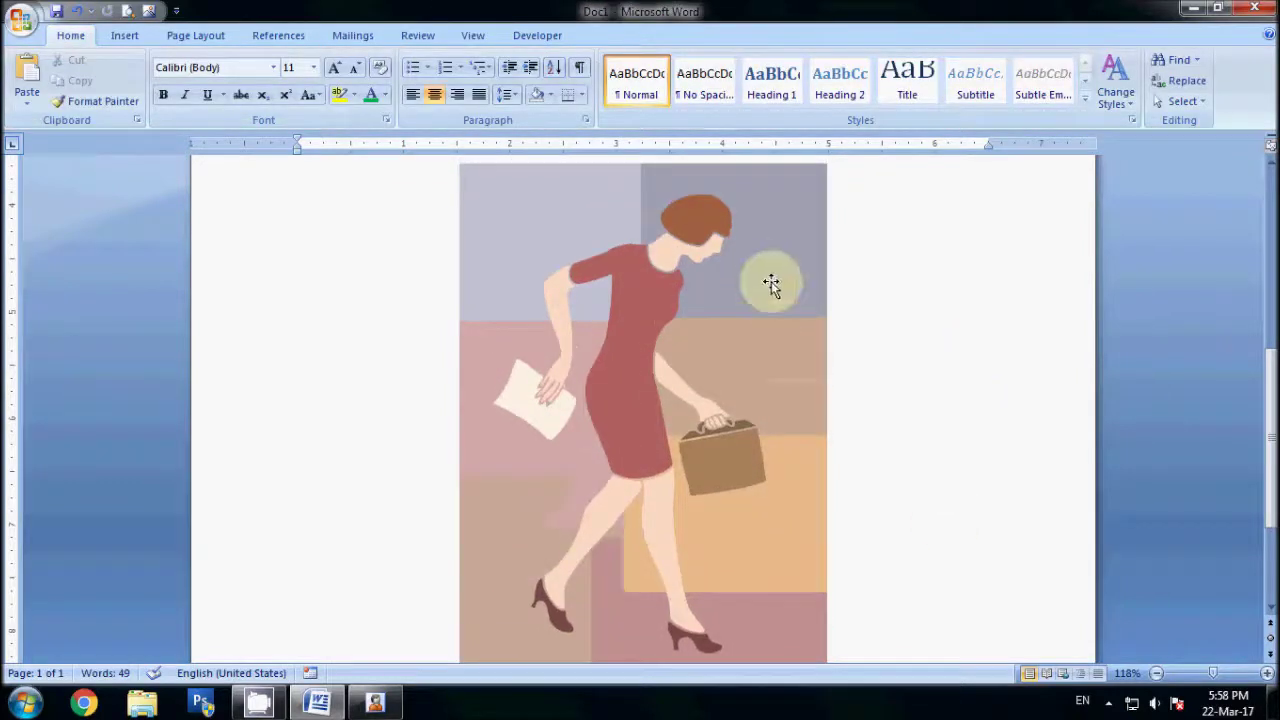
click(768, 277)
click(509, 229)
click(522, 467)
click(537, 428)
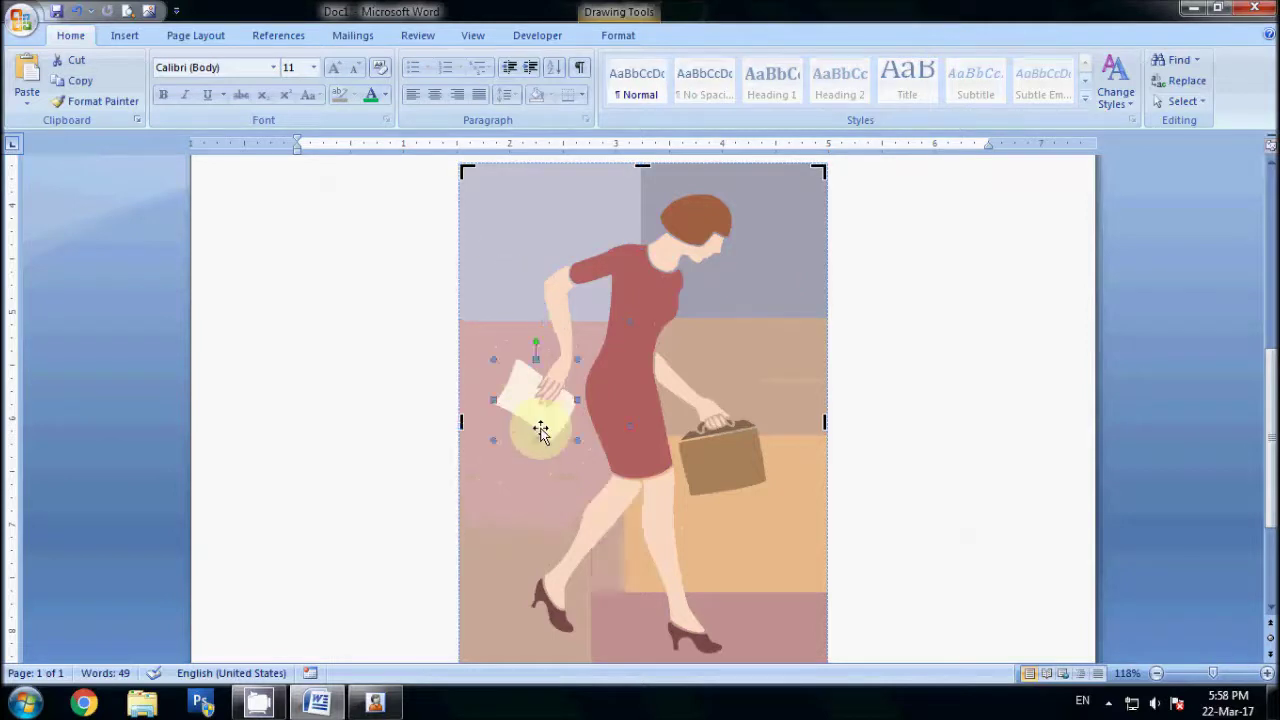
click(565, 507)
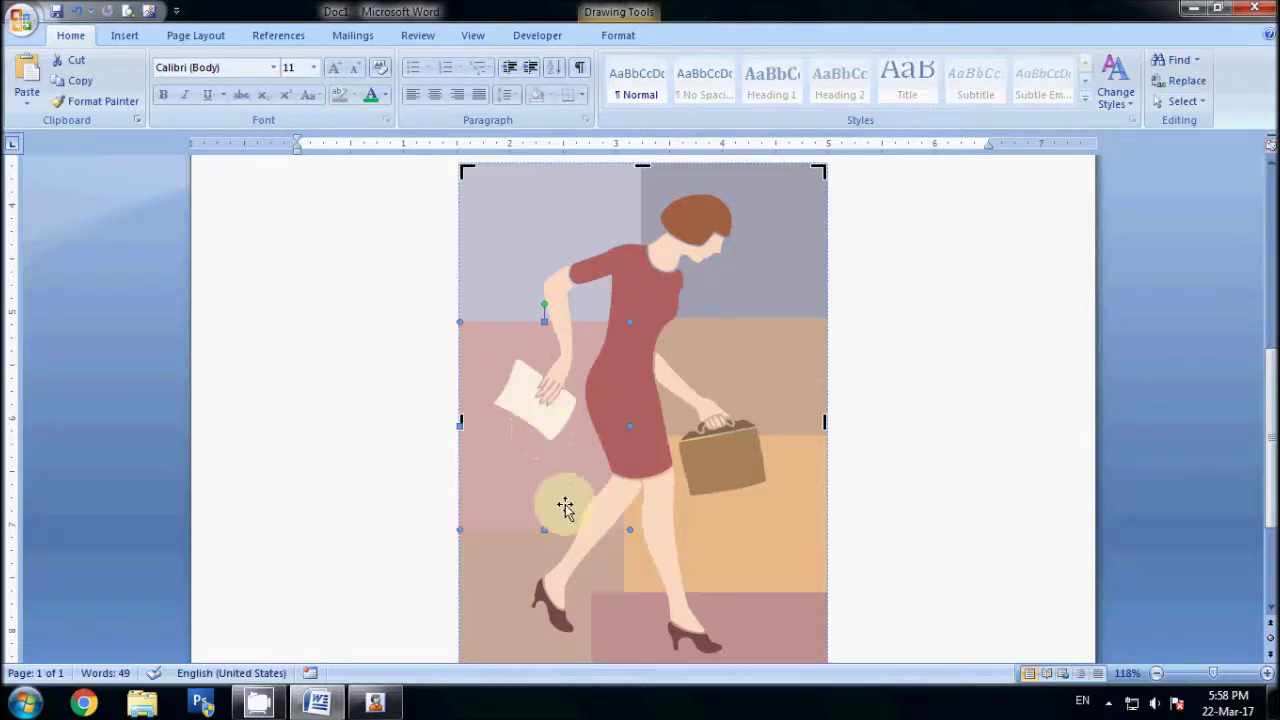
- Select the paper shape in the woman's hand and bring up its shortcut menu
click(552, 422)
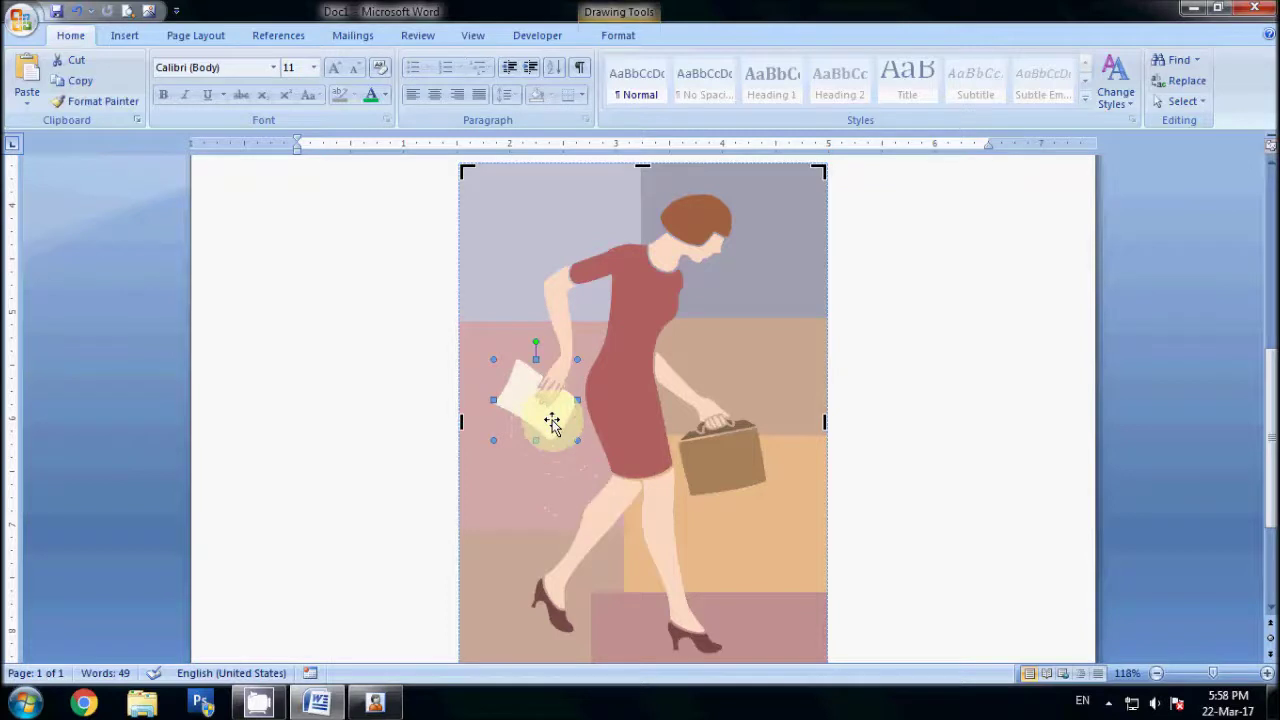
right_click(552, 422)
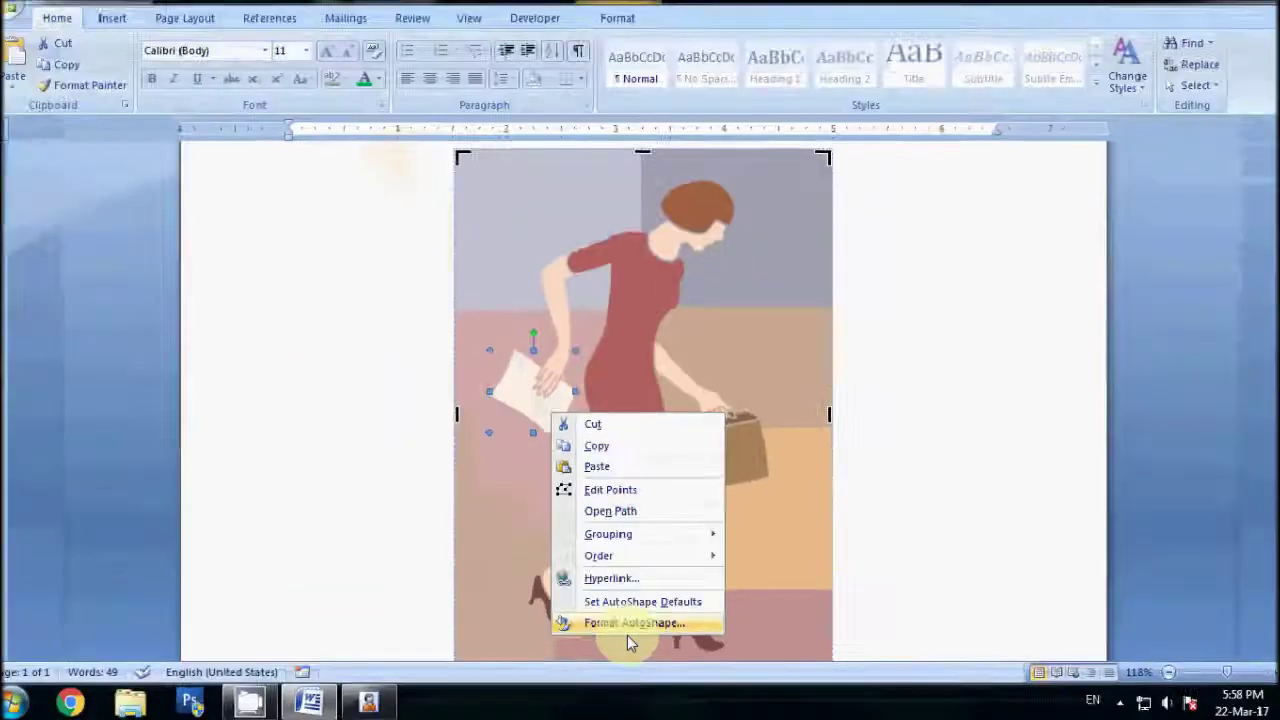
key(Escape)
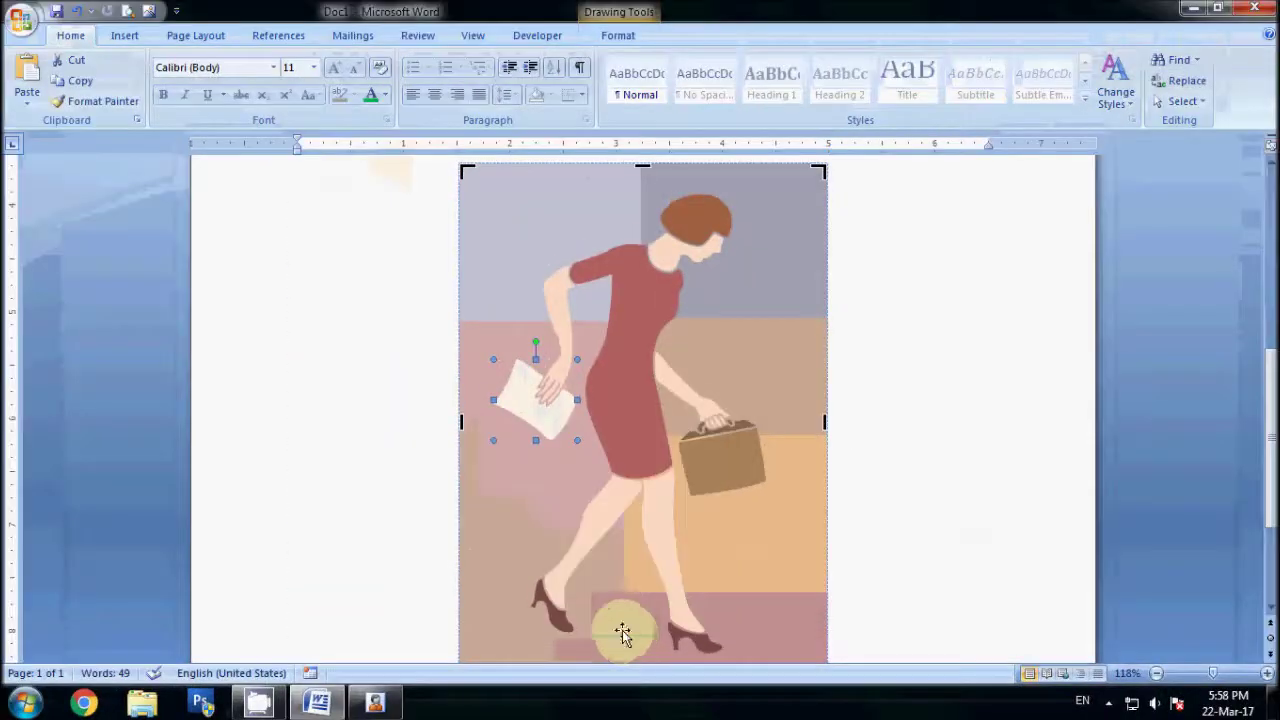
right_click(544, 425)
- Fill the paper shape with red through Format AutoShape
click(589, 628)
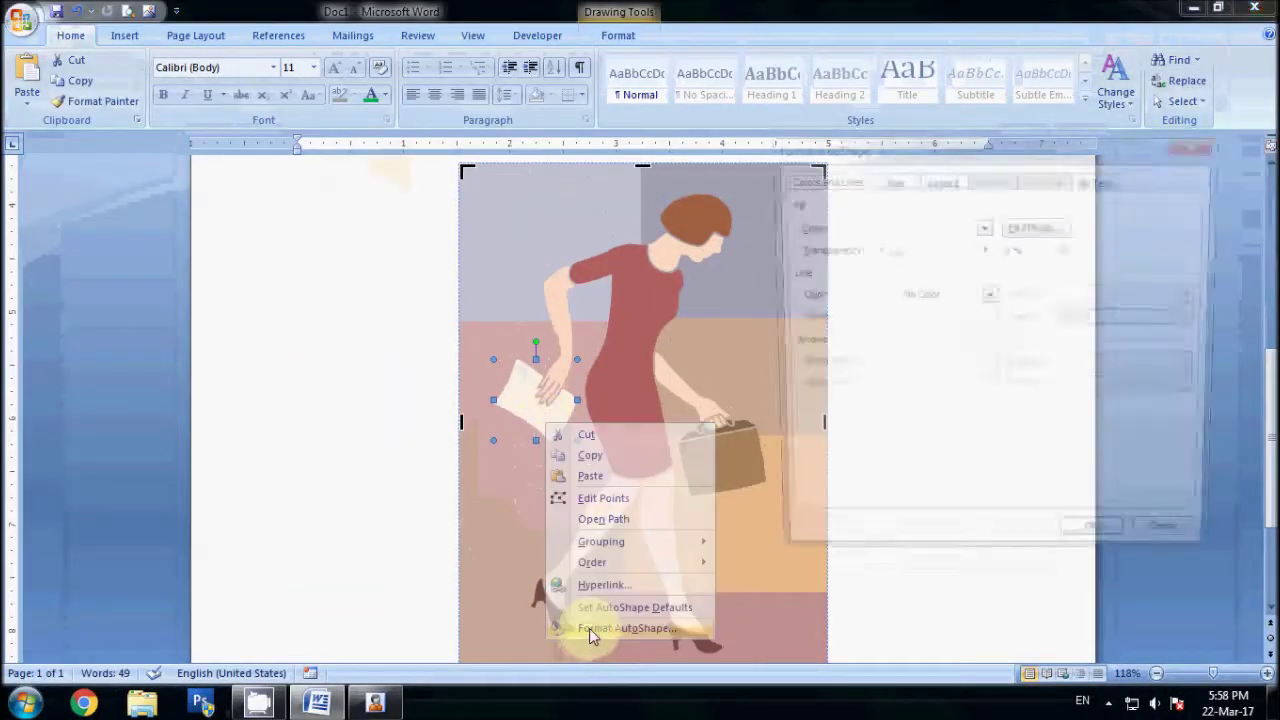
click(980, 228)
click(892, 365)
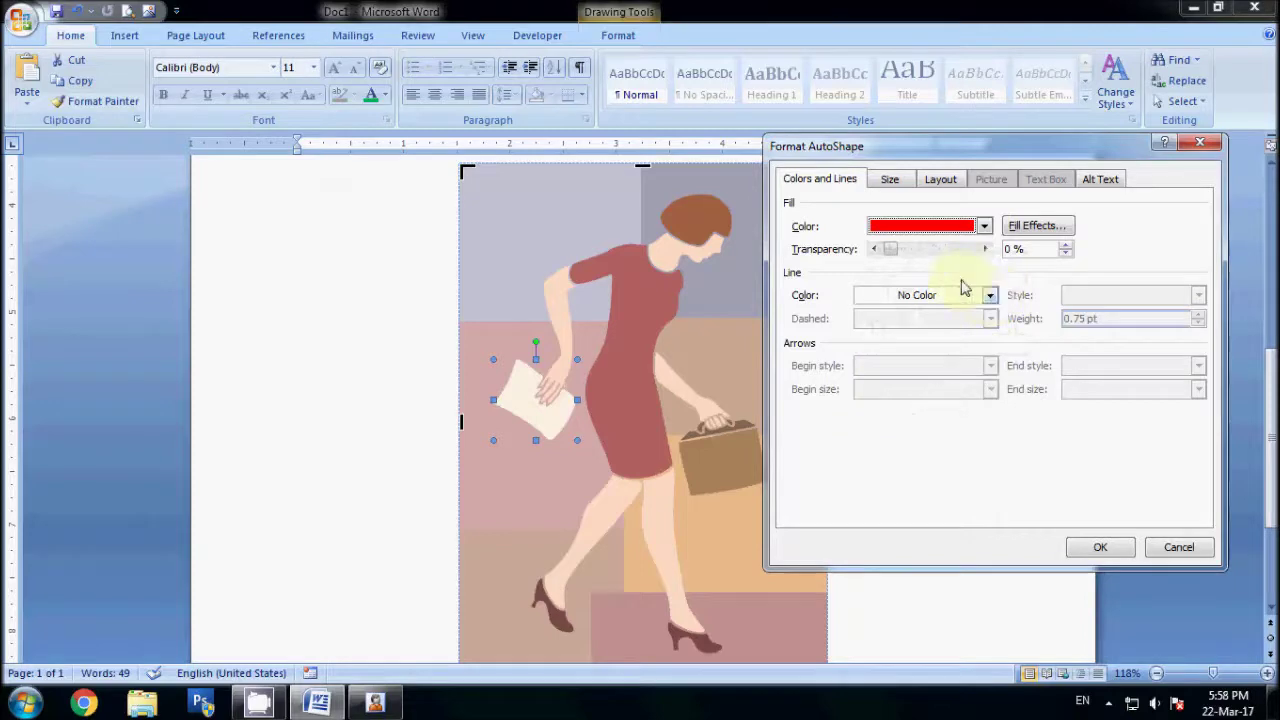
click(1096, 546)
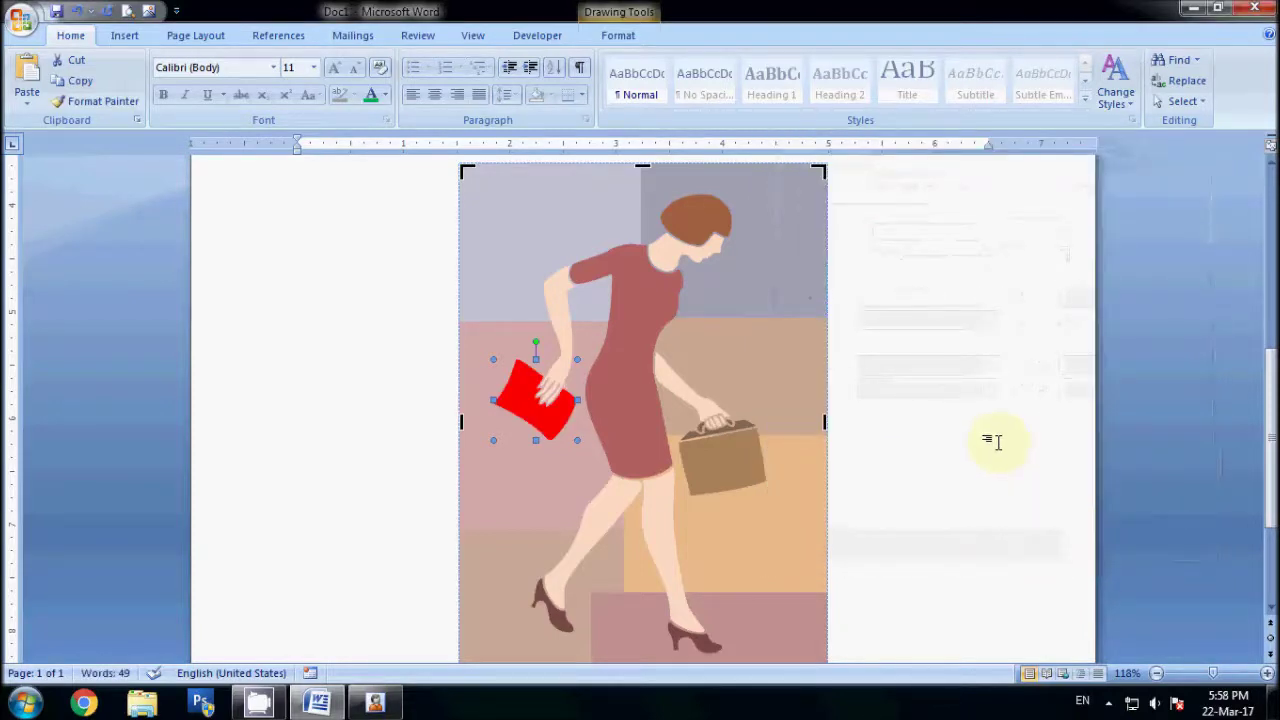
- Use Edit Points to pull a point of the woman's hair outline further left
click(688, 236)
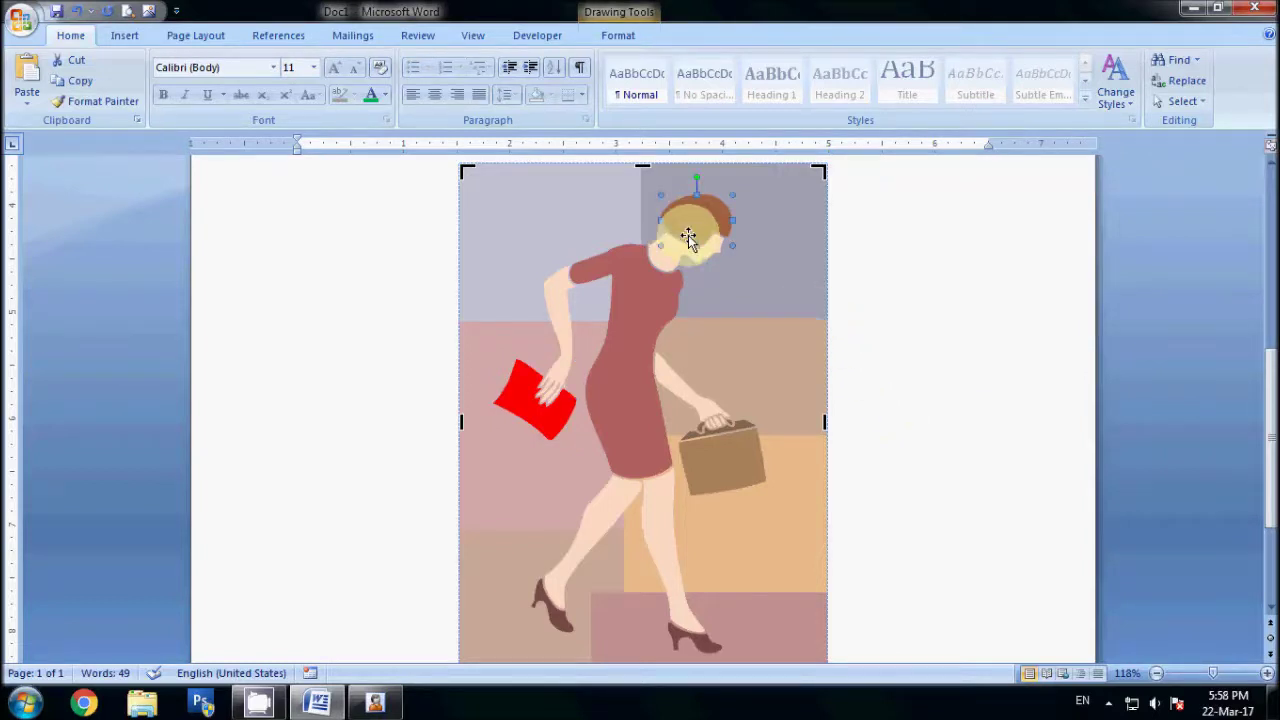
right_click(688, 236)
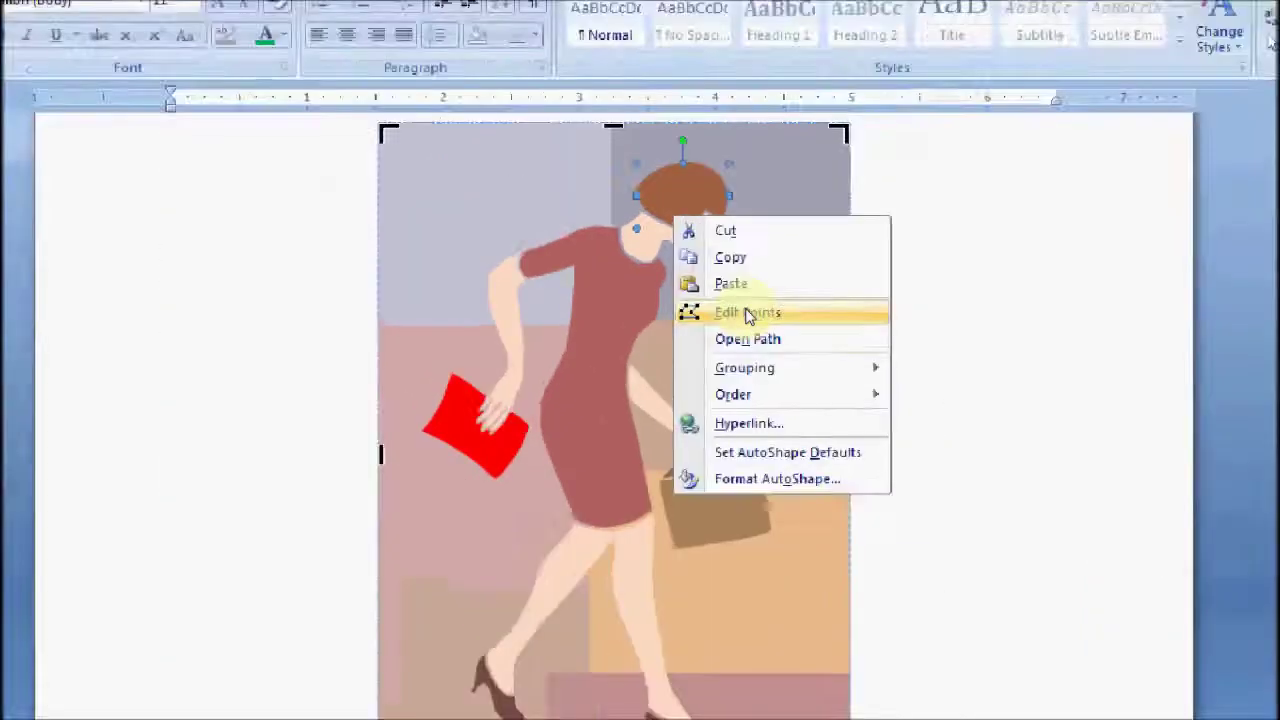
click(748, 314)
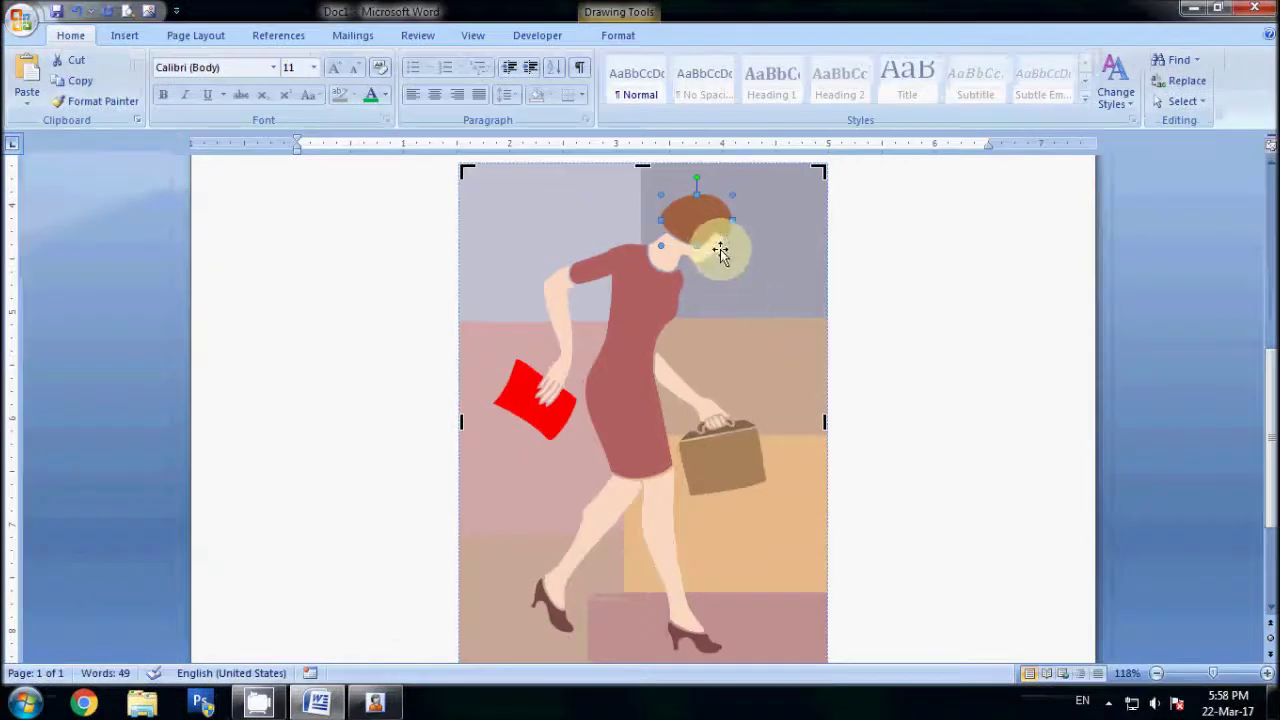
right_click(707, 218)
click(748, 288)
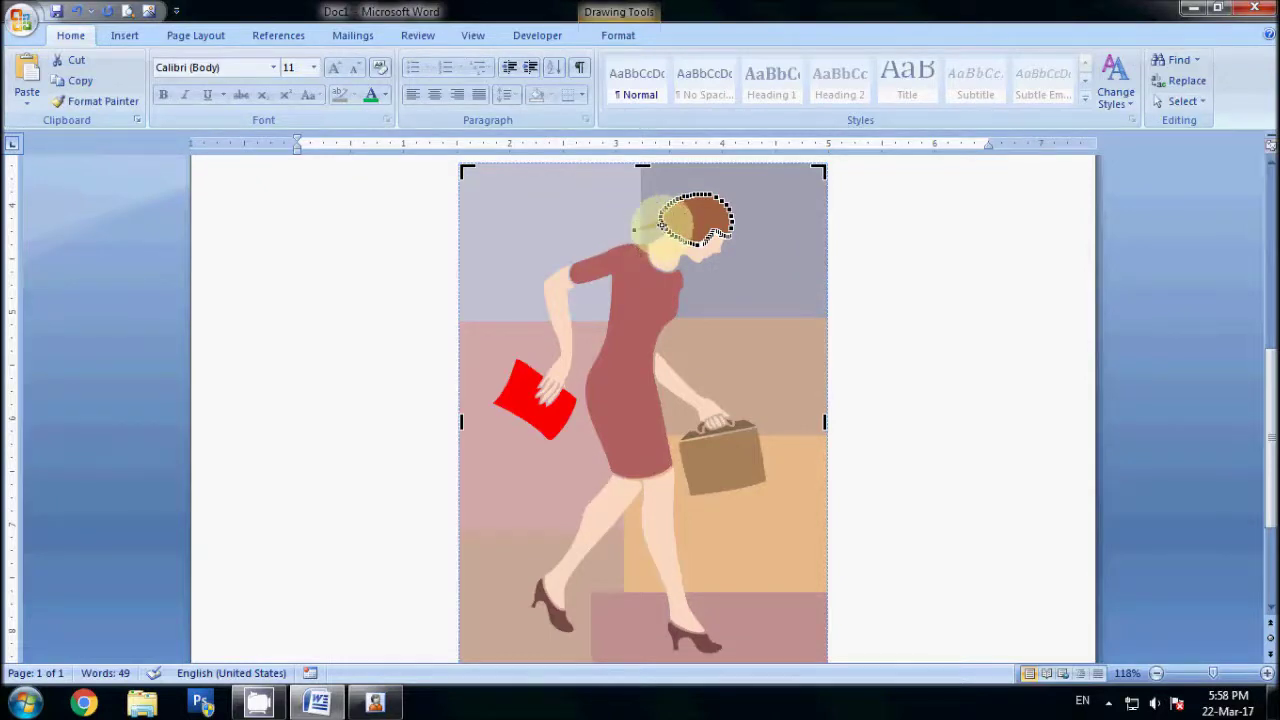
drag(645, 239, 636, 232)
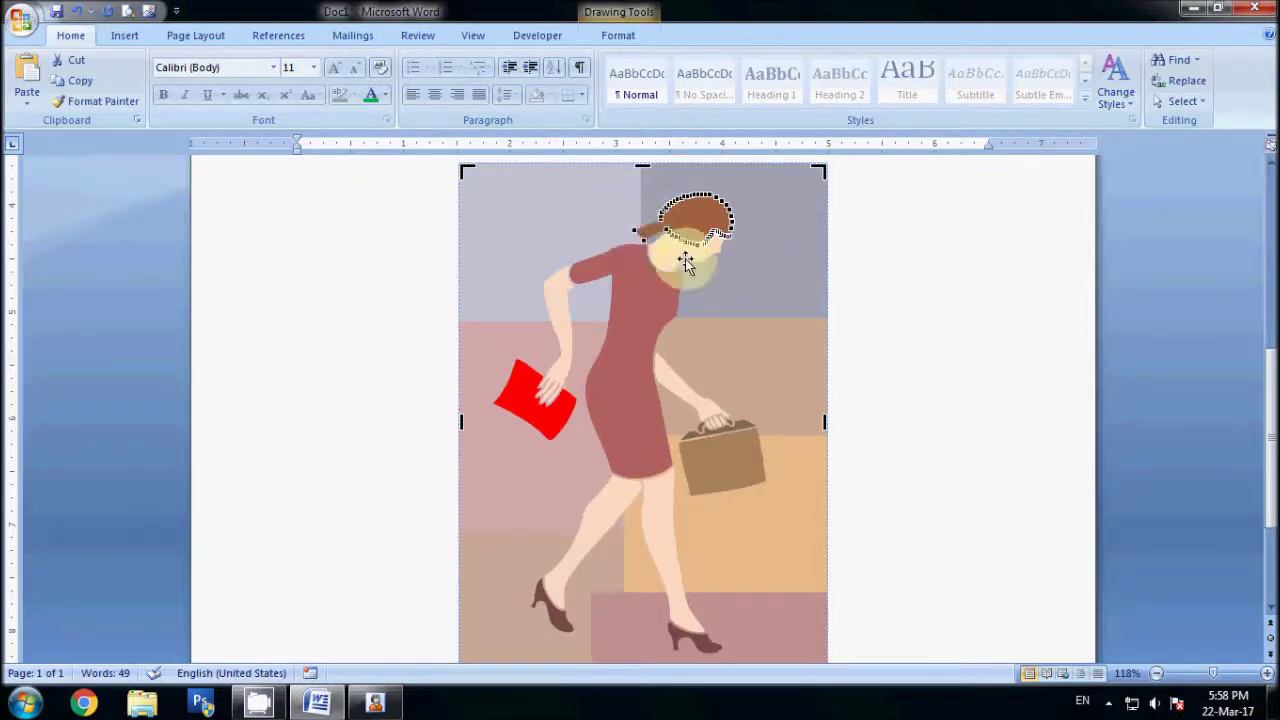
click(912, 293)
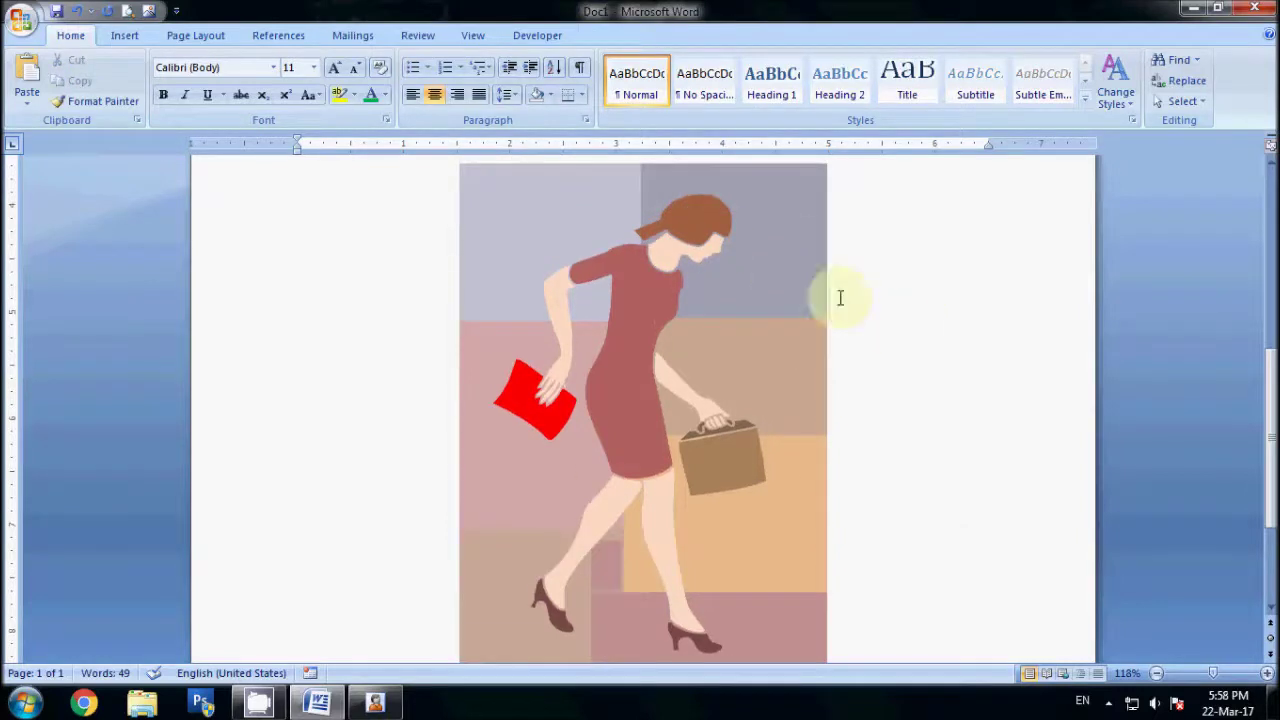
click(811, 237)
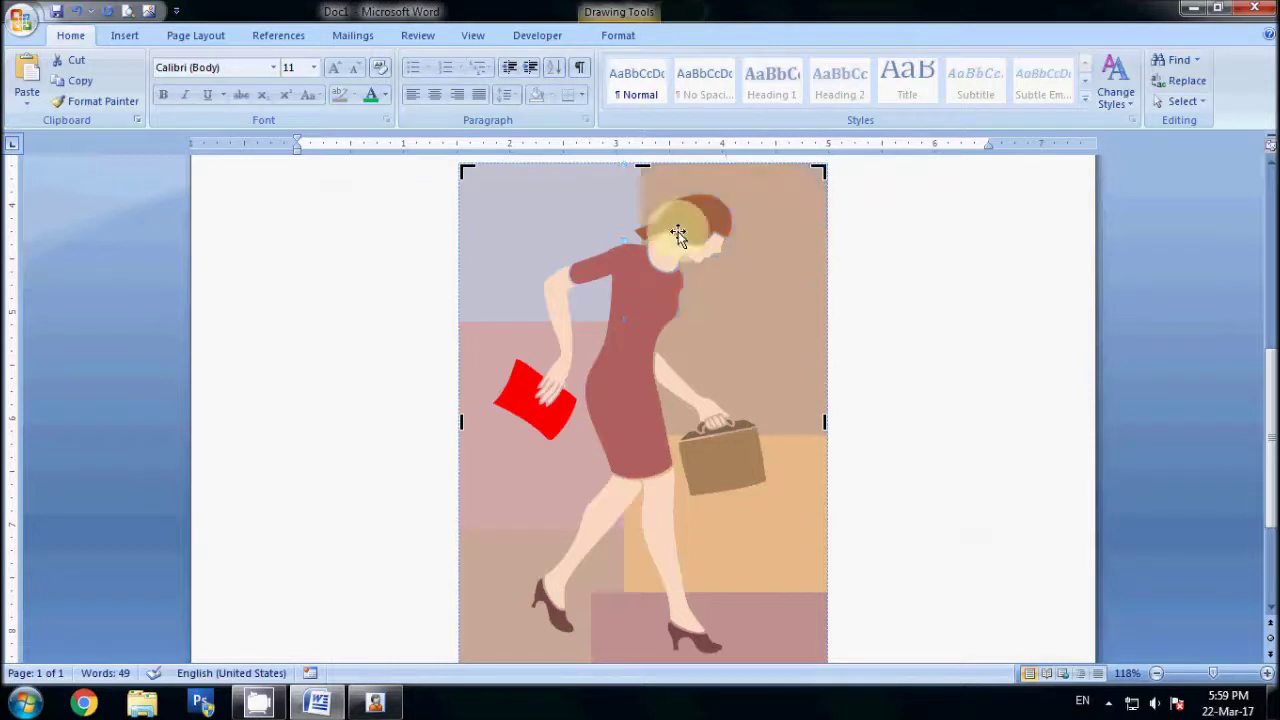
- Delete the four stray pink and orange background rectangles from the clip art
click(567, 226)
key(Delete)
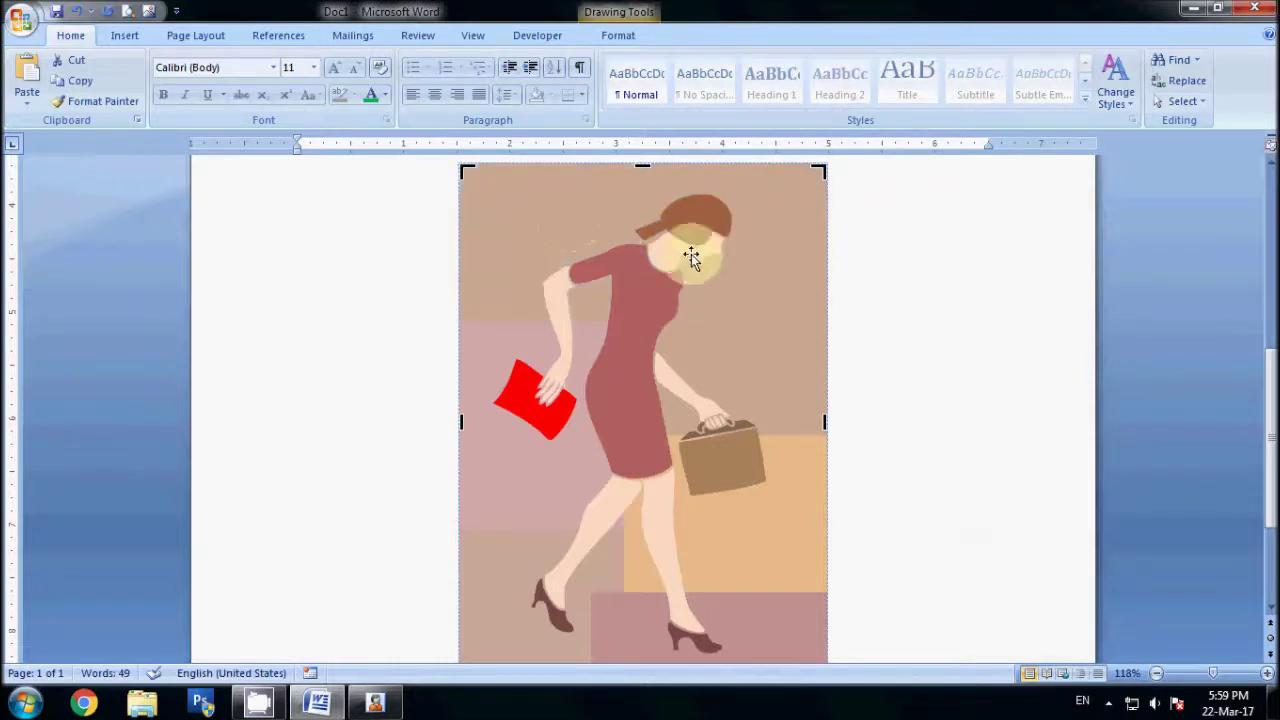
click(516, 500)
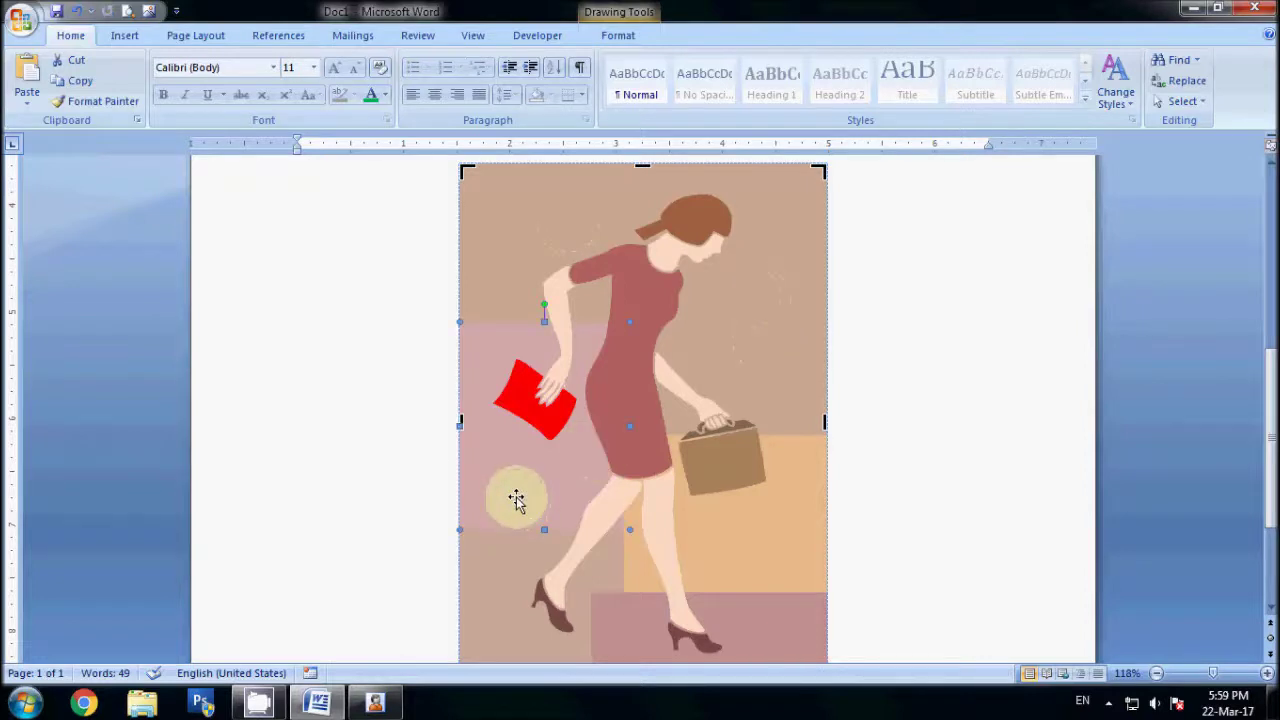
key(Delete)
click(752, 560)
key(Delete)
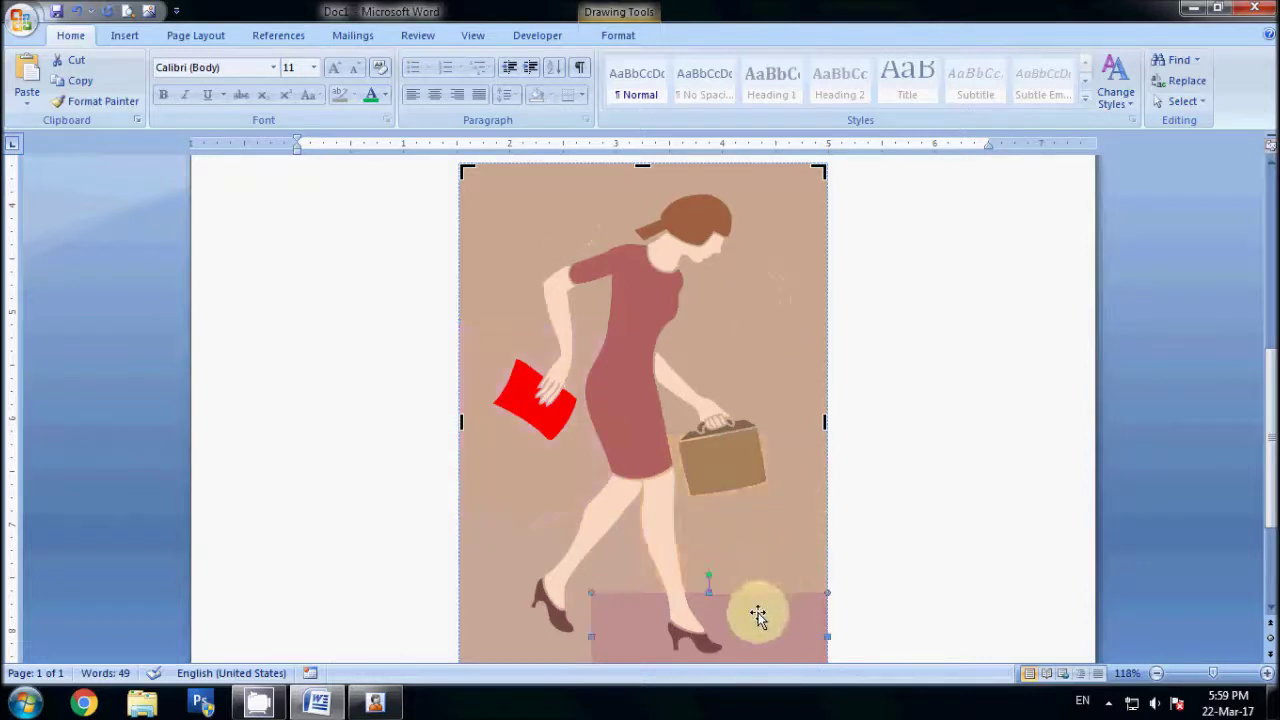
click(757, 614)
key(Delete)
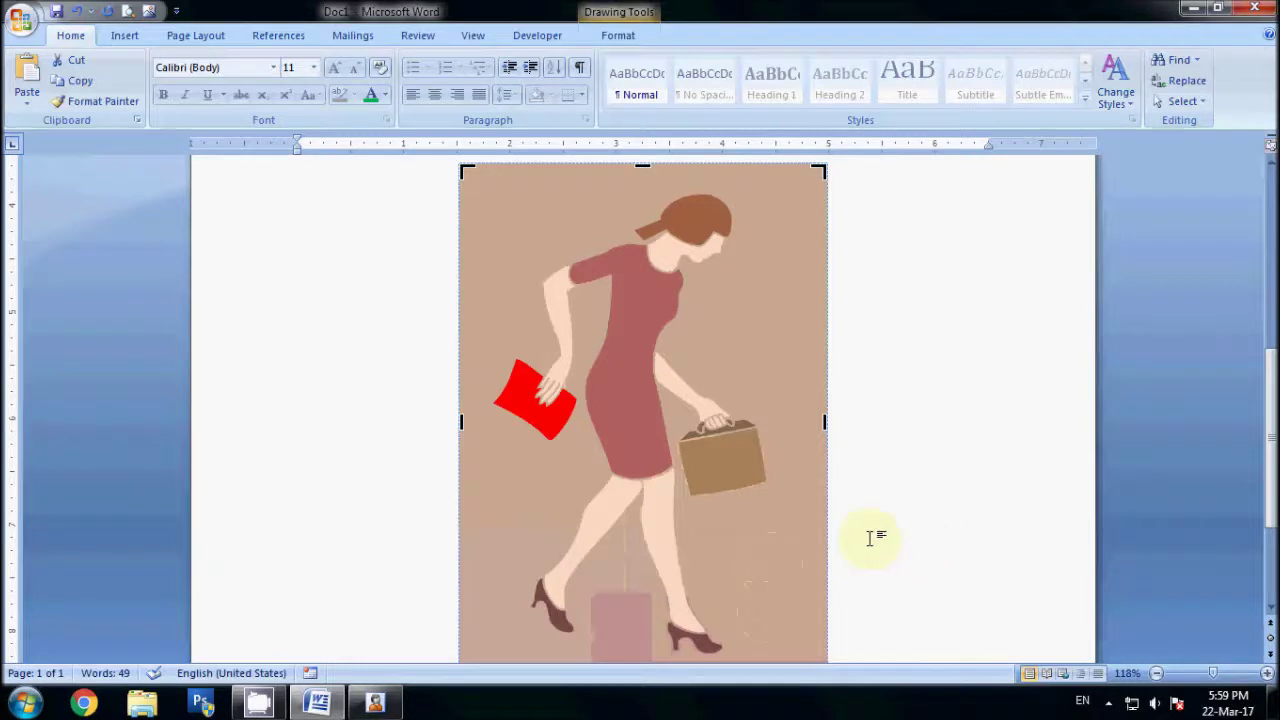
scroll(877, 537, down, 3)
click(942, 472)
scroll(937, 498, down, 4)
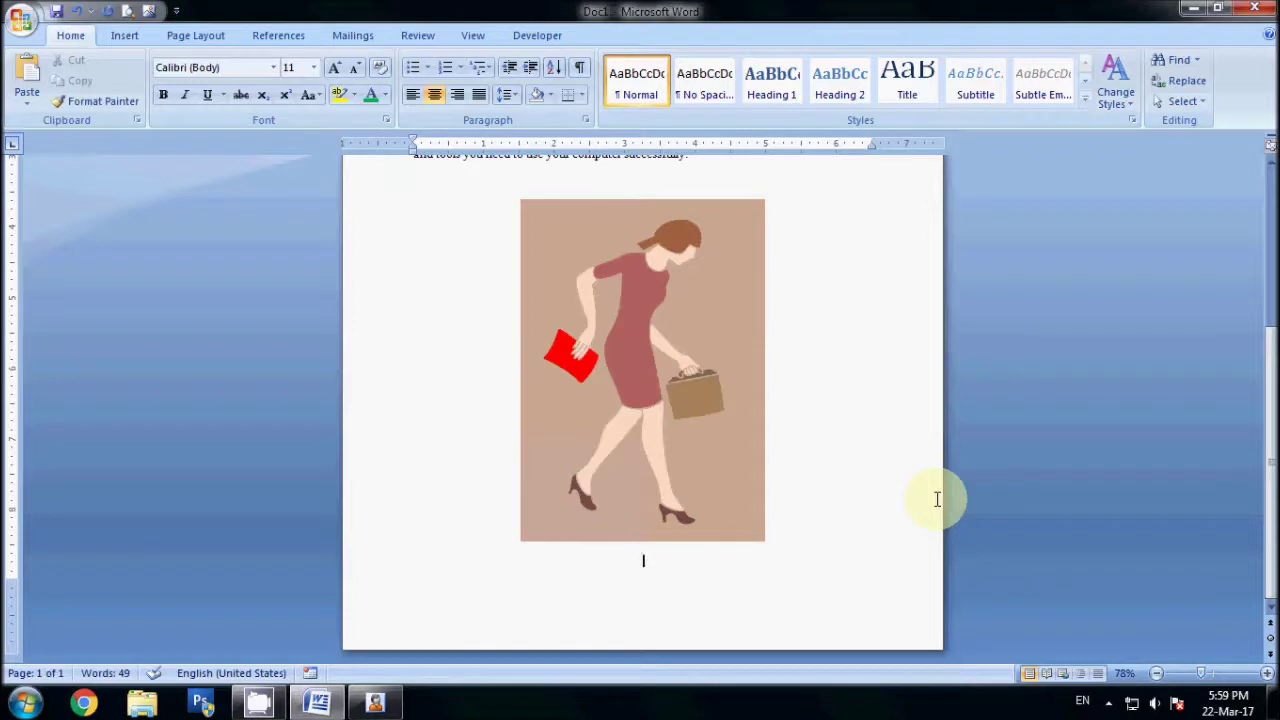
- Start page 2 with Ctrl+Enter and draw a Vertical Scroll shape in its middle
key(ctrl+Return)
scroll(810, 496, down, 4)
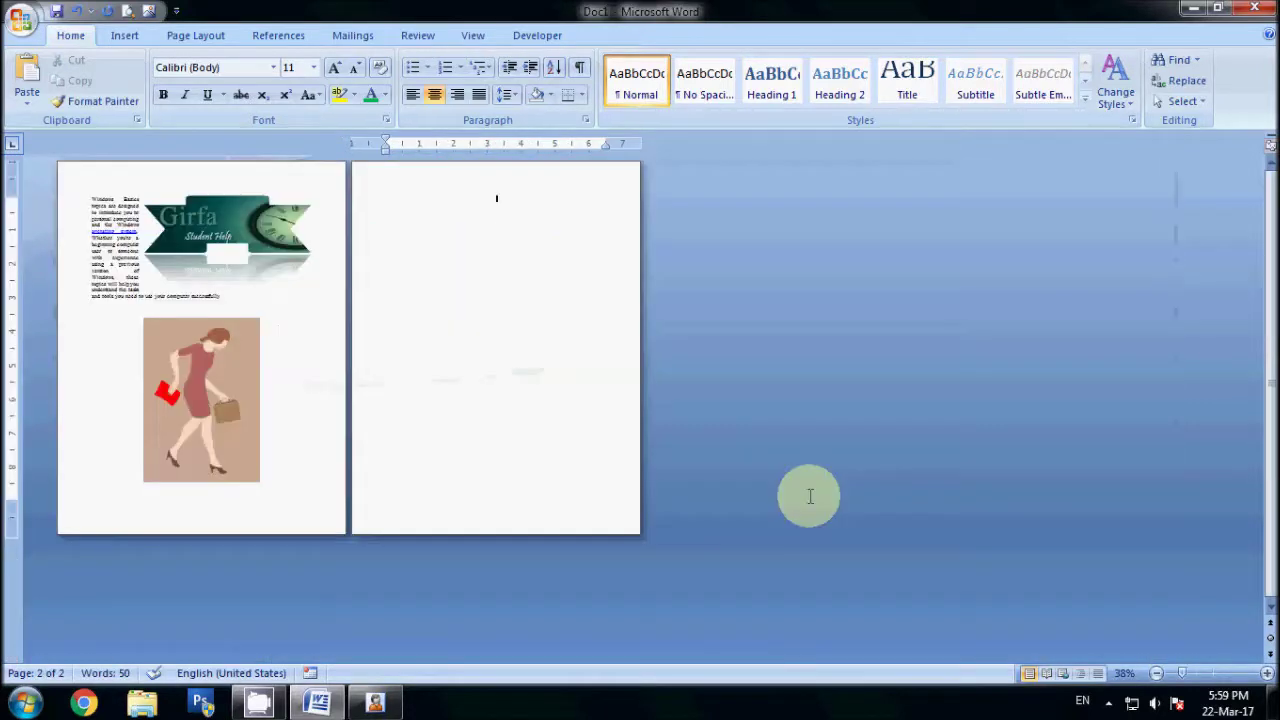
scroll(677, 503, up, 4)
scroll(754, 494, up, 4)
scroll(760, 492, up, 4)
scroll(760, 492, down, 3)
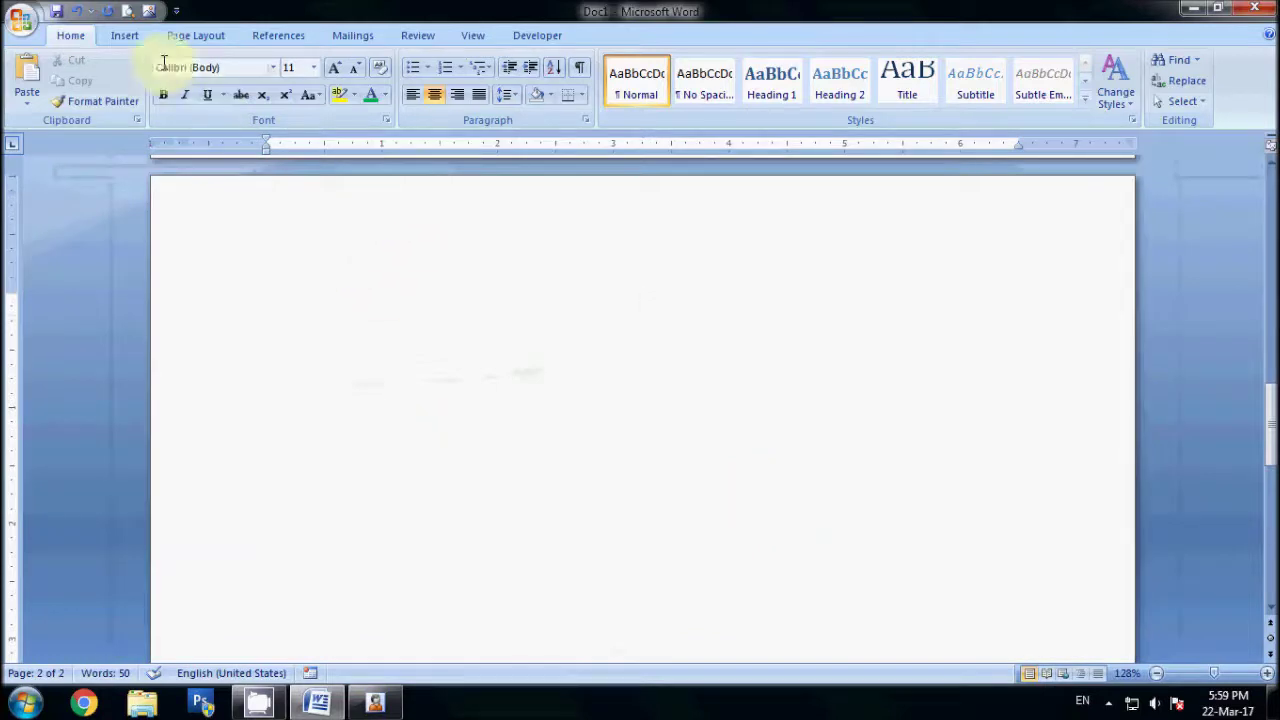
click(125, 36)
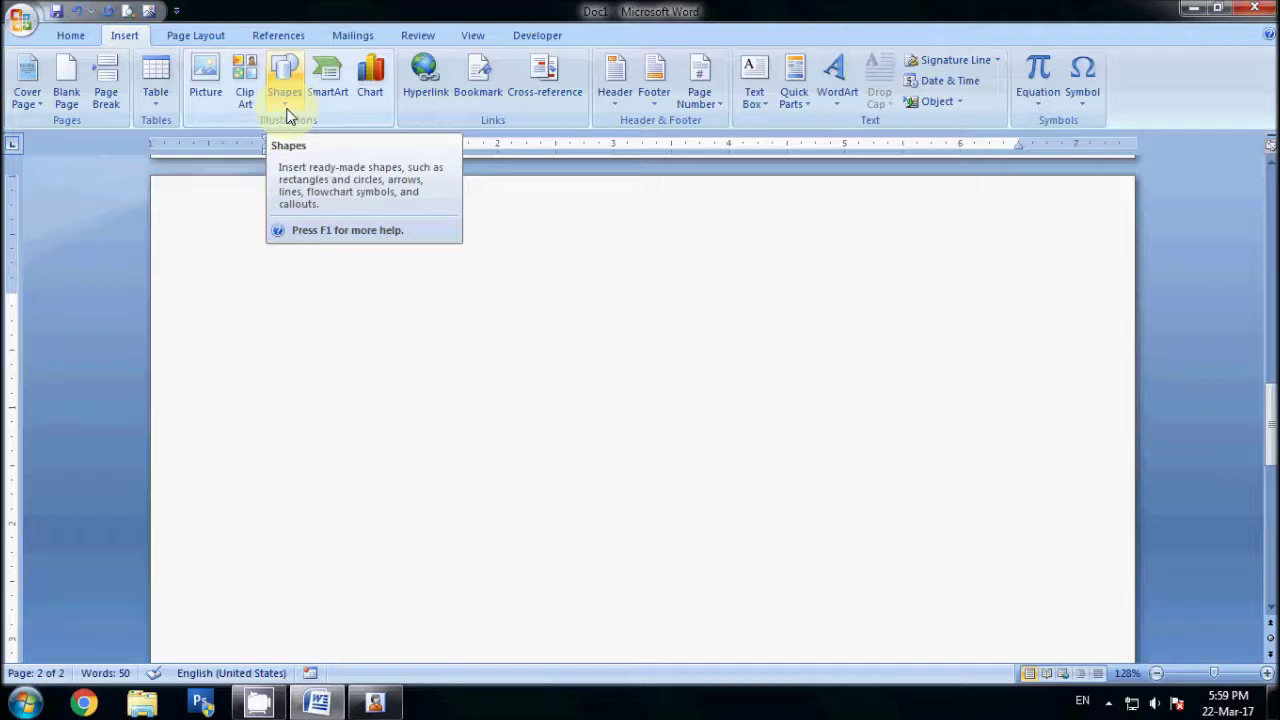
click(287, 116)
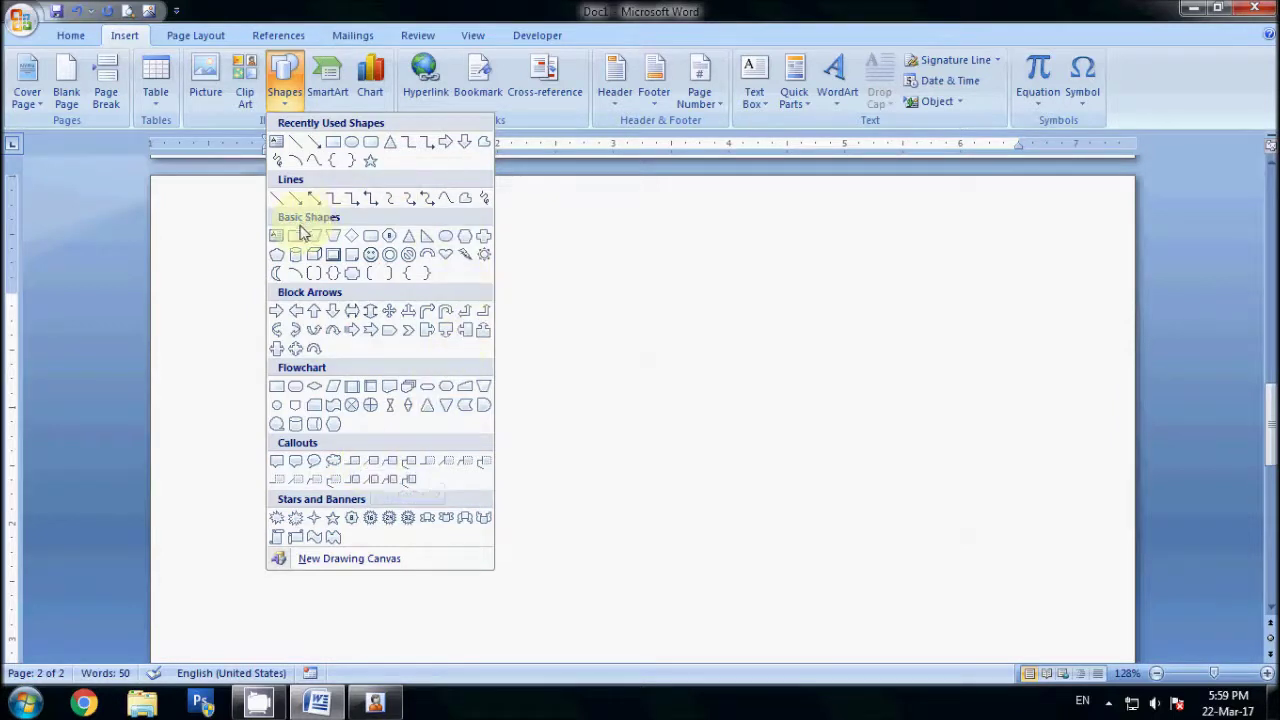
click(279, 540)
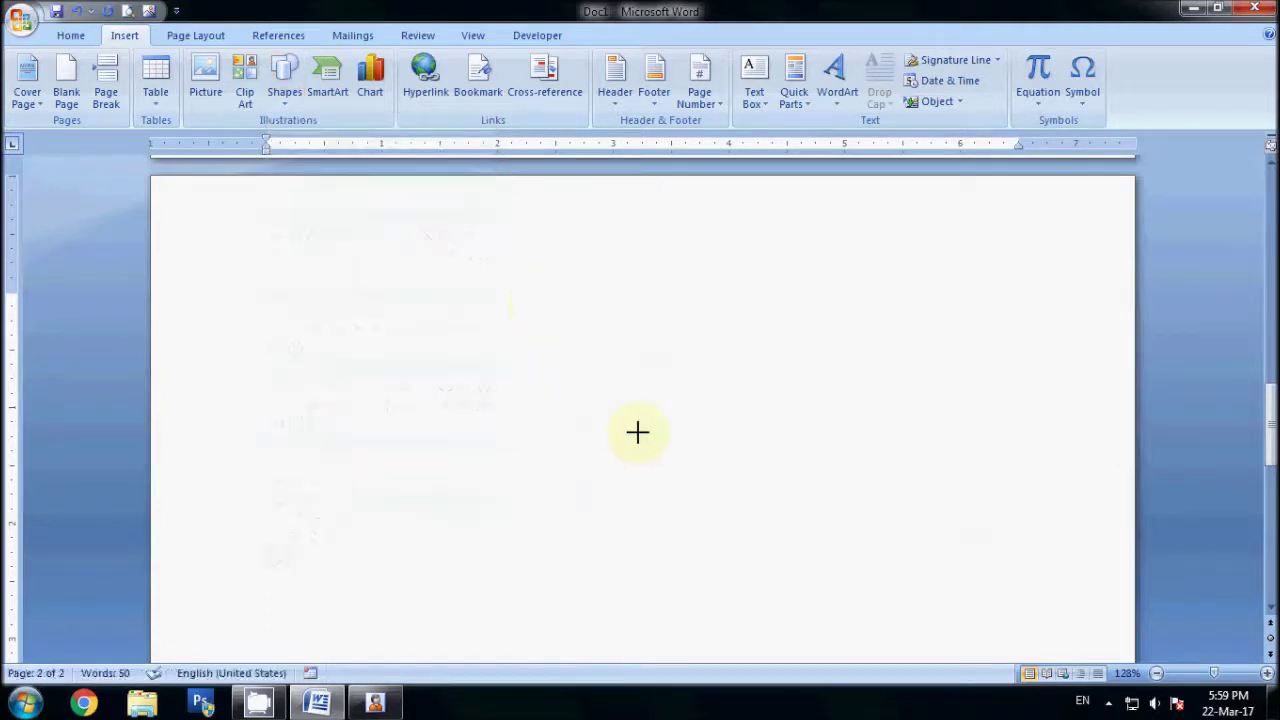
drag(540, 300, 791, 577)
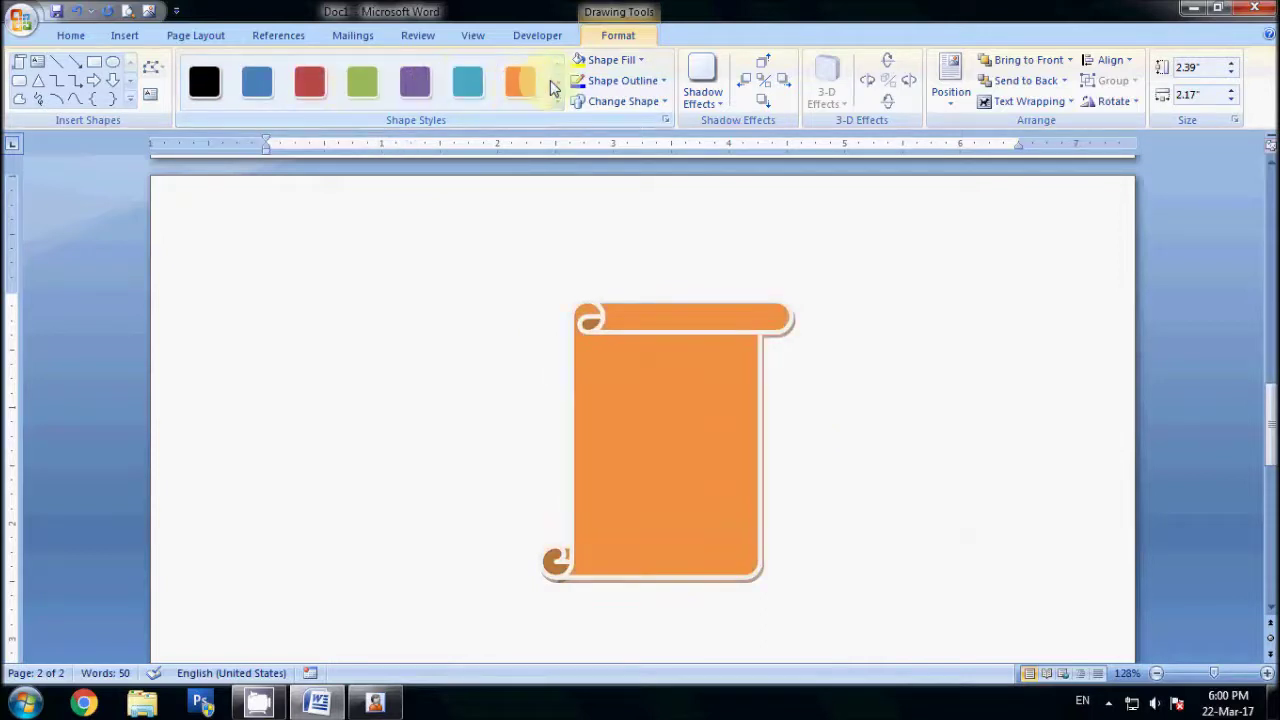
- Apply the orange fill shape style to the scroll
click(555, 85)
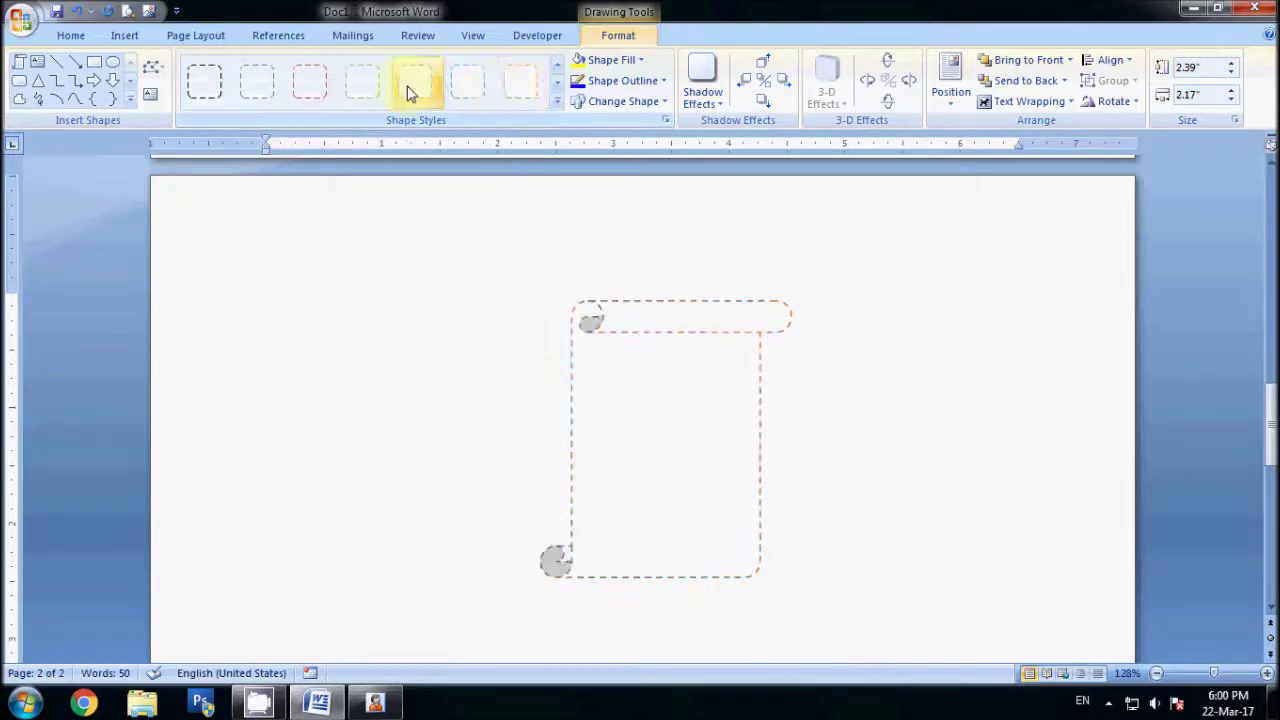
click(556, 63)
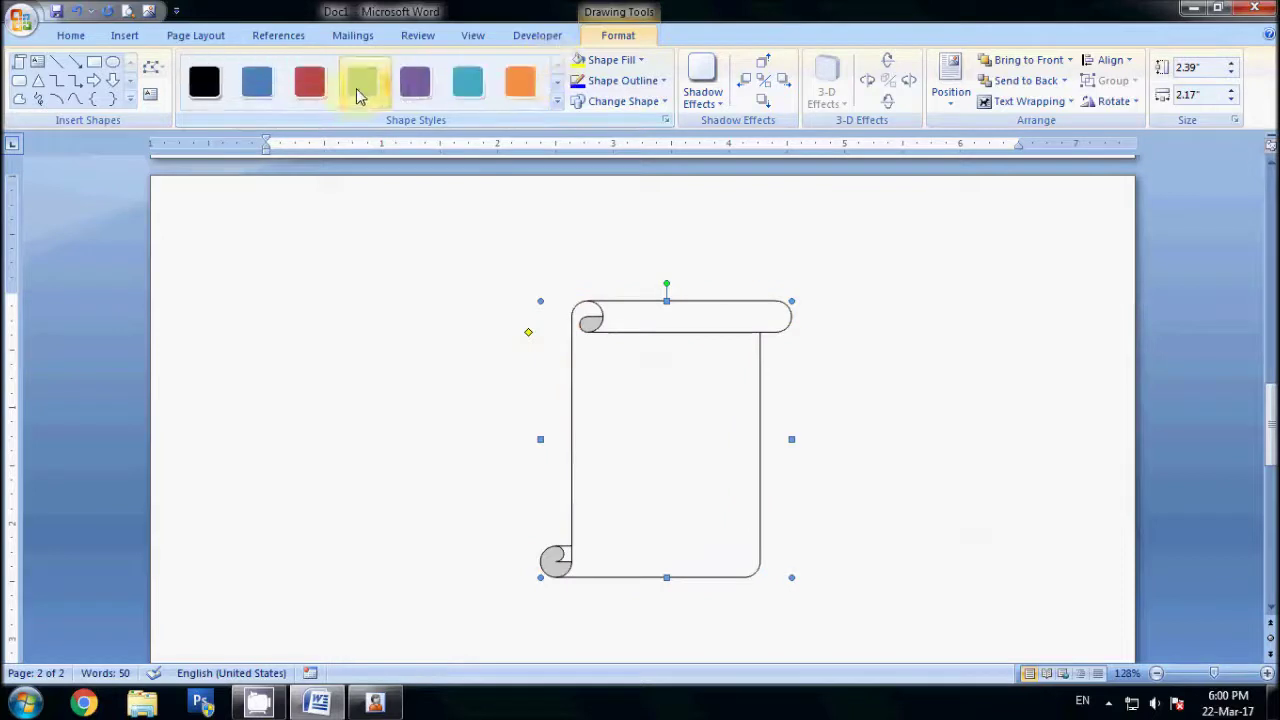
click(503, 80)
click(948, 447)
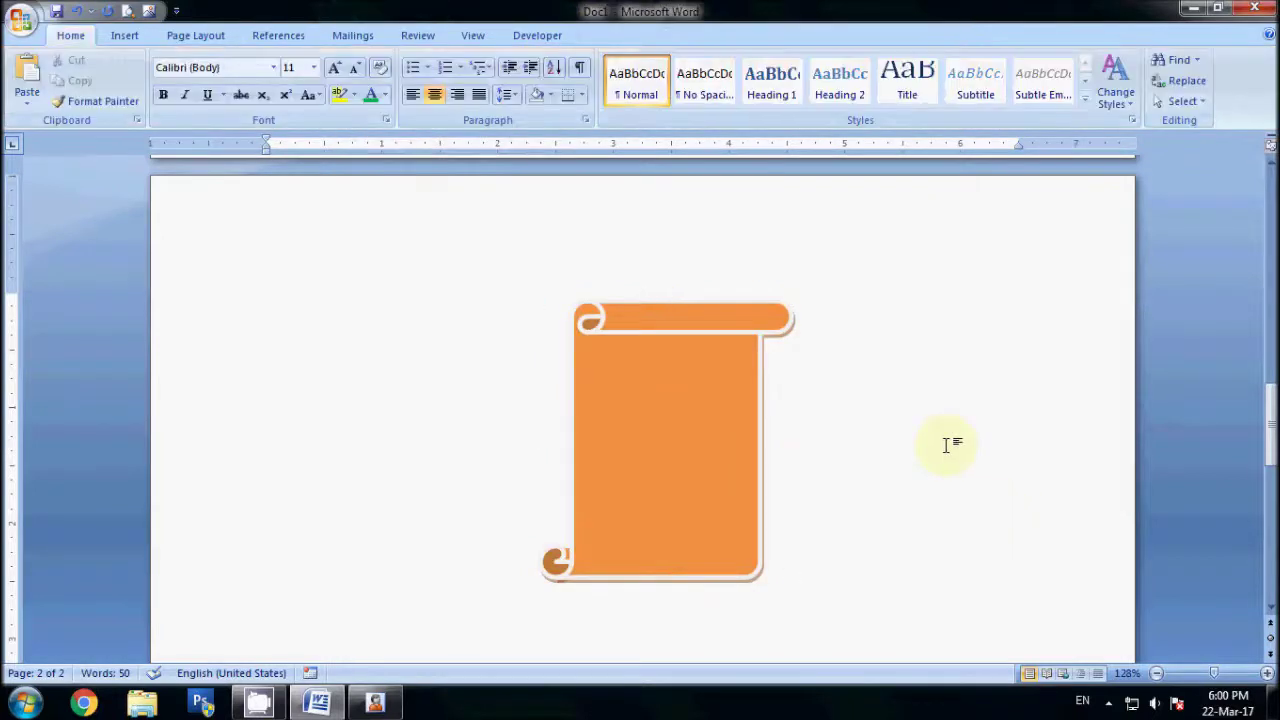
click(729, 402)
right_click(729, 402)
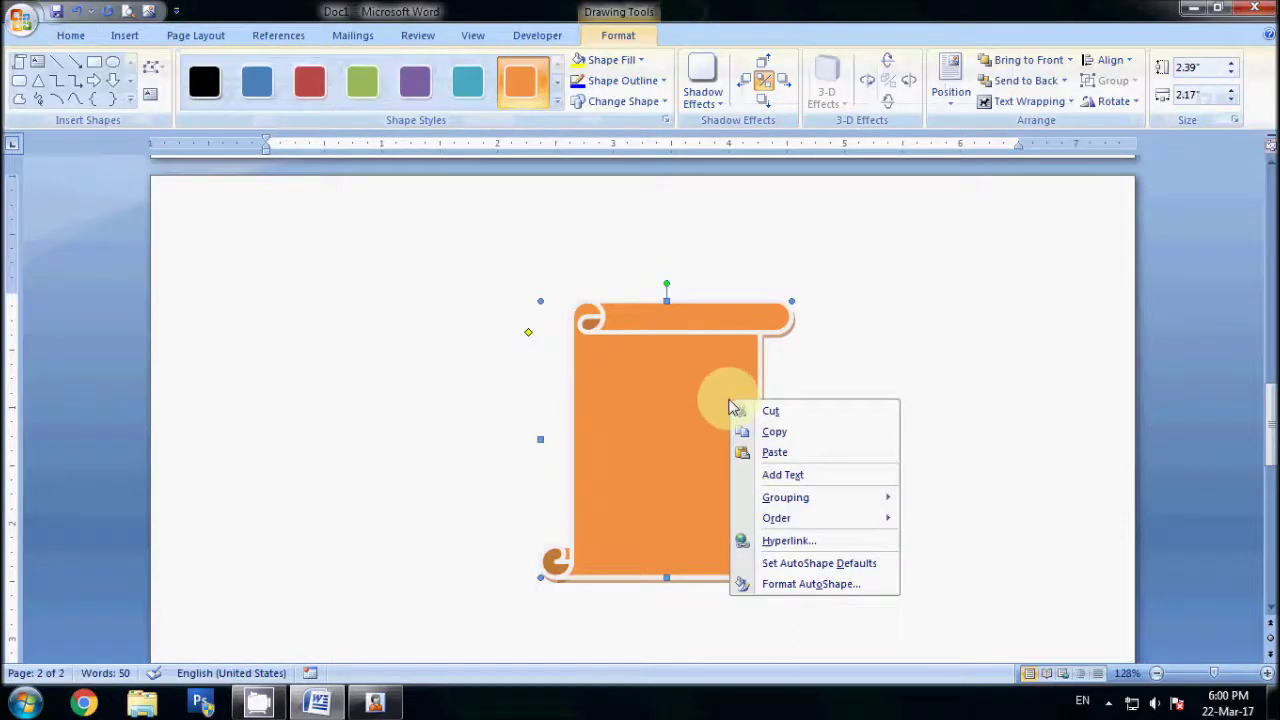
- Add text to the scroll: 'Girfa', 'Student' and 'Help' on three lines
click(770, 476)
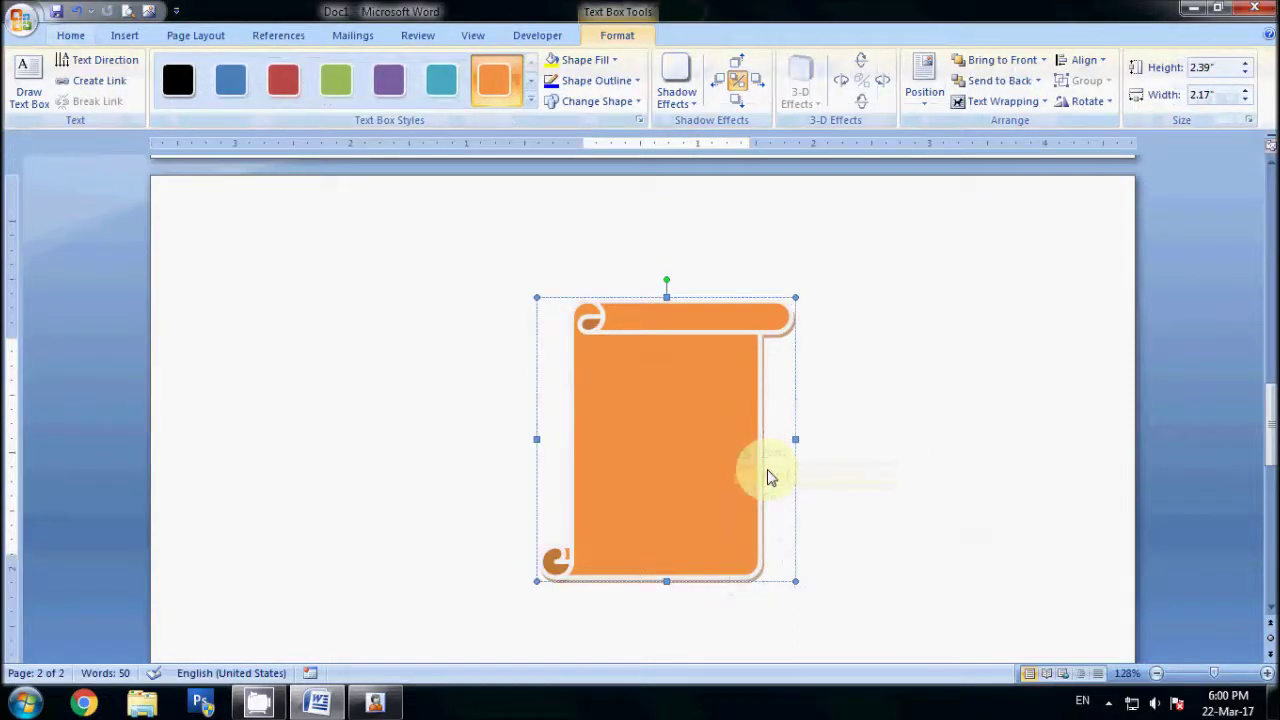
text(Girfa)
key(Return)
text(S)
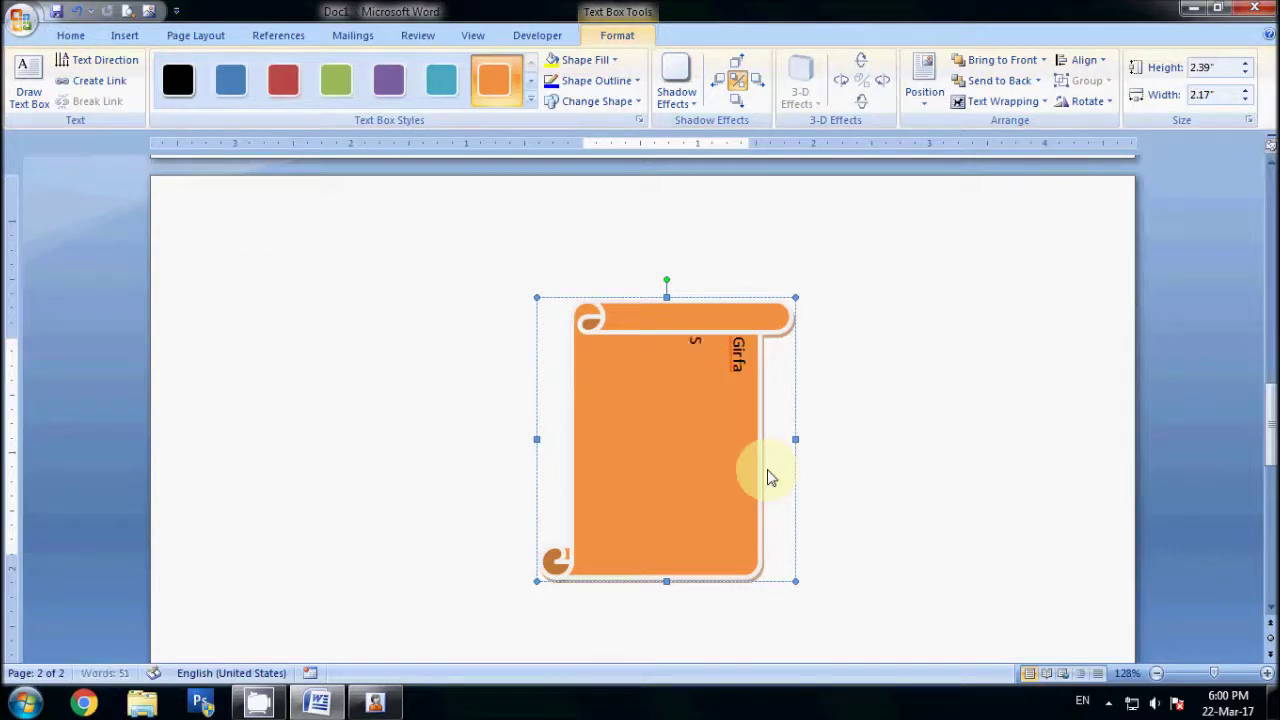
text(tudent)
key(Return)
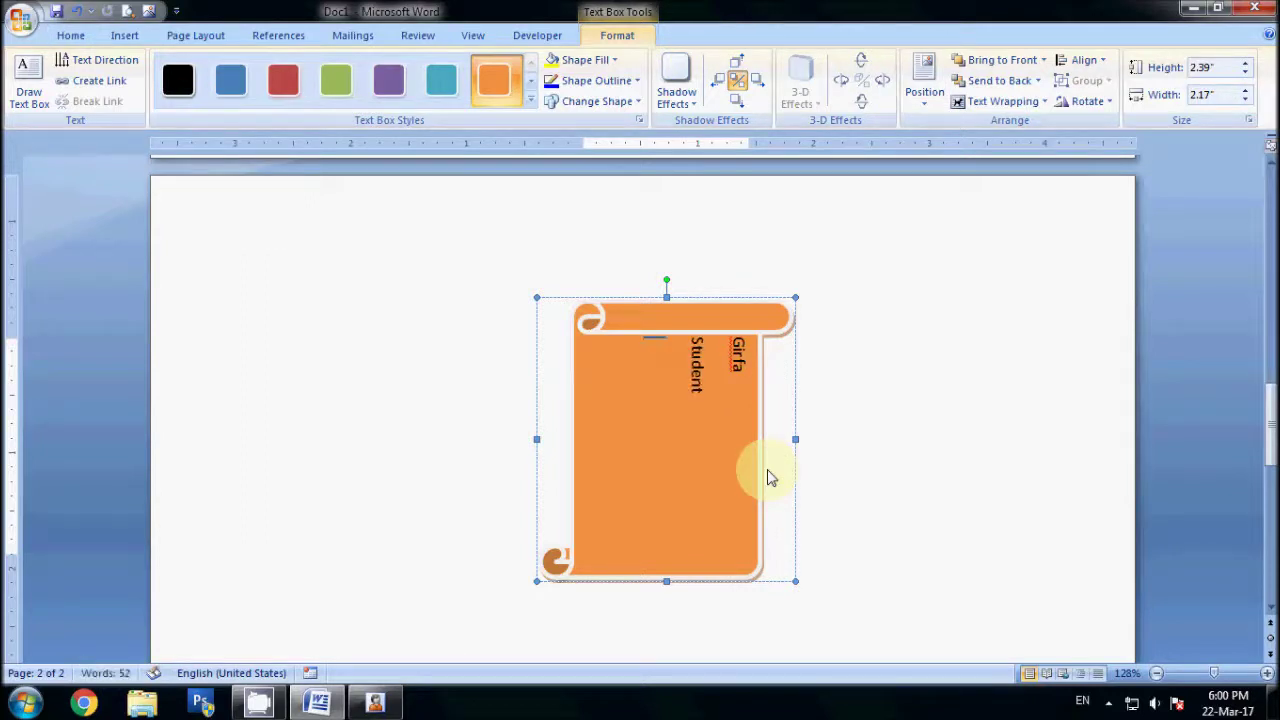
text(Help)
click(903, 437)
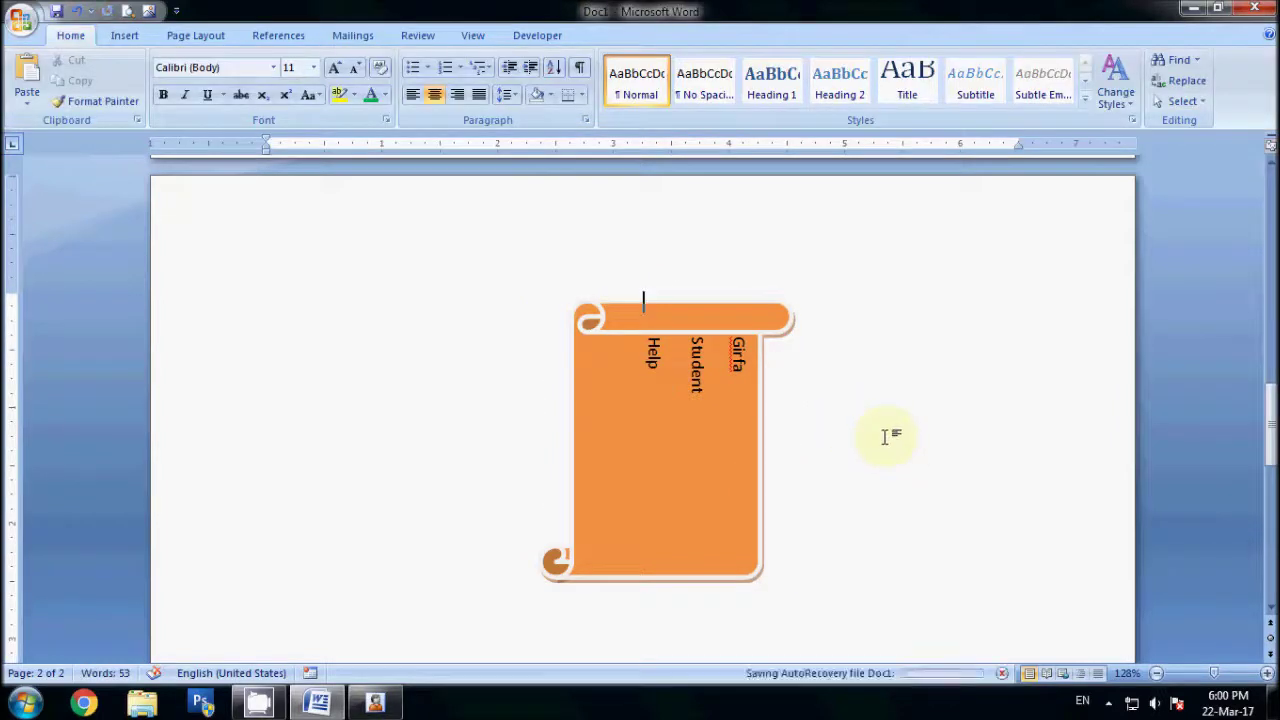
click(733, 363)
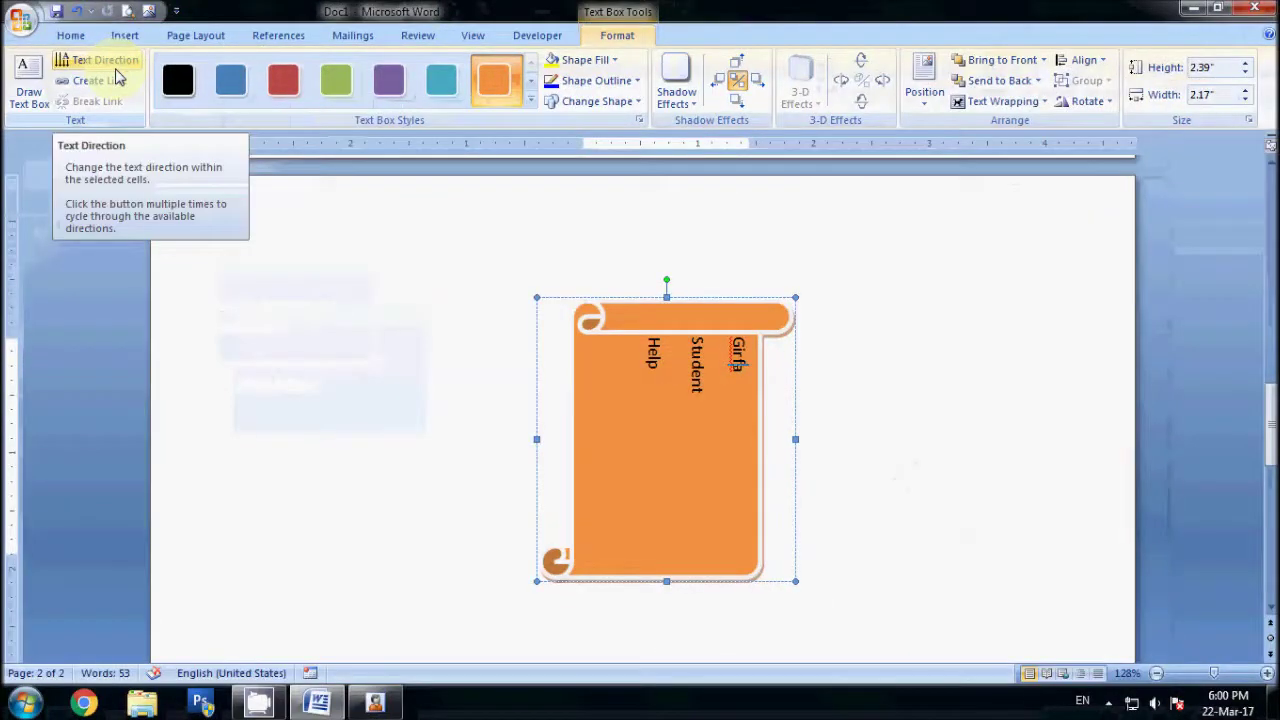
- Make the scroll text run horizontally, centre it, and enlarge its font
click(116, 72)
click(116, 72)
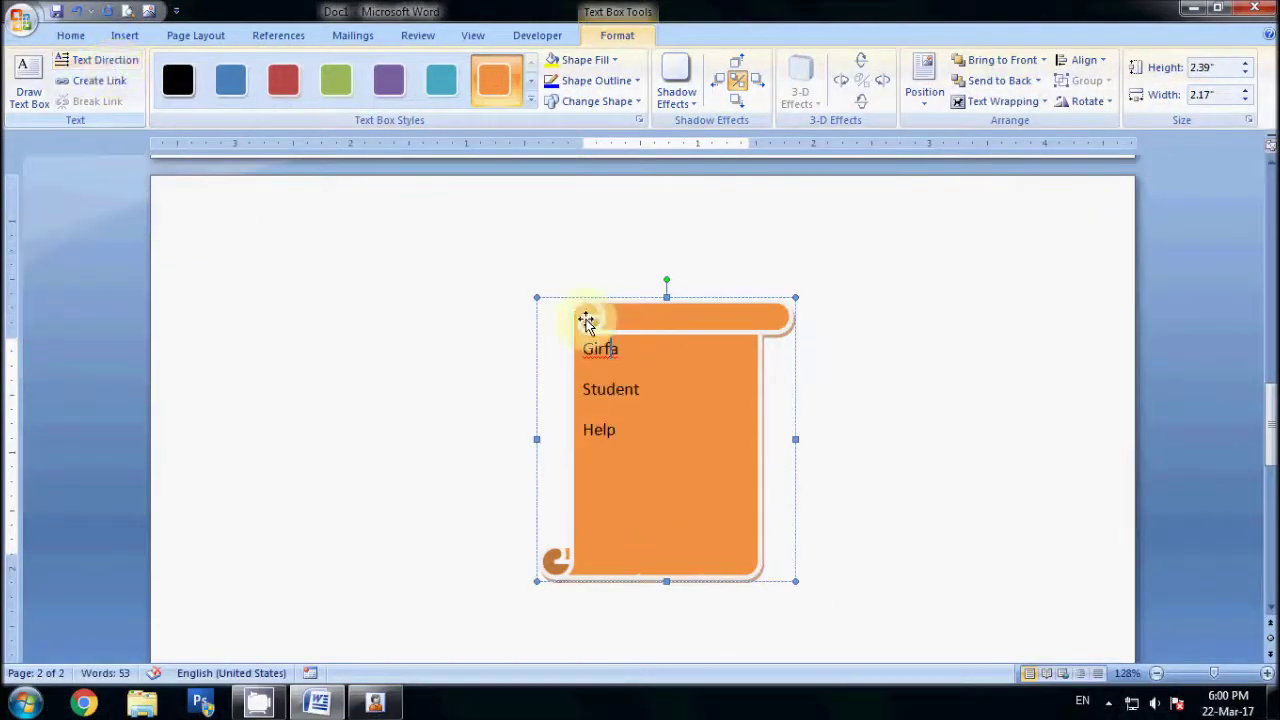
drag(600, 349, 630, 428)
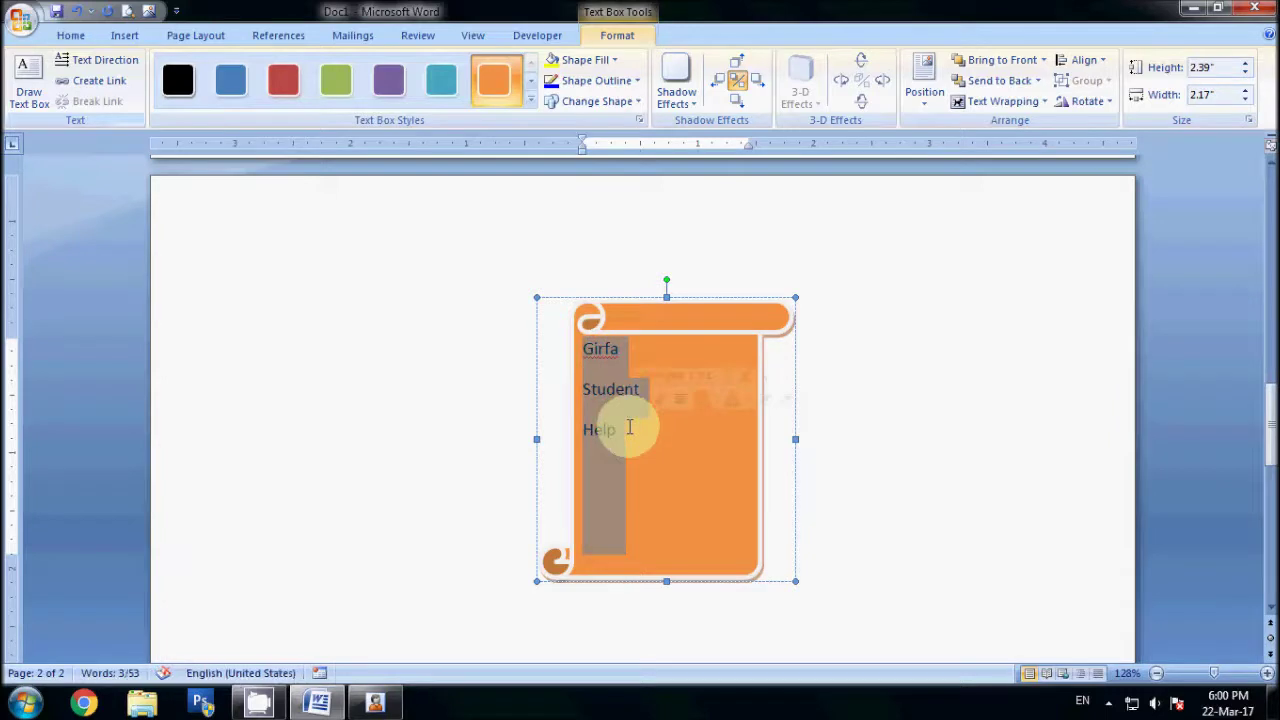
key(ctrl+e)
key(ctrl+shift+period)
key(ctrl+shift+period)
key(ctrl+shift+period)
key(ctrl+shift+period)
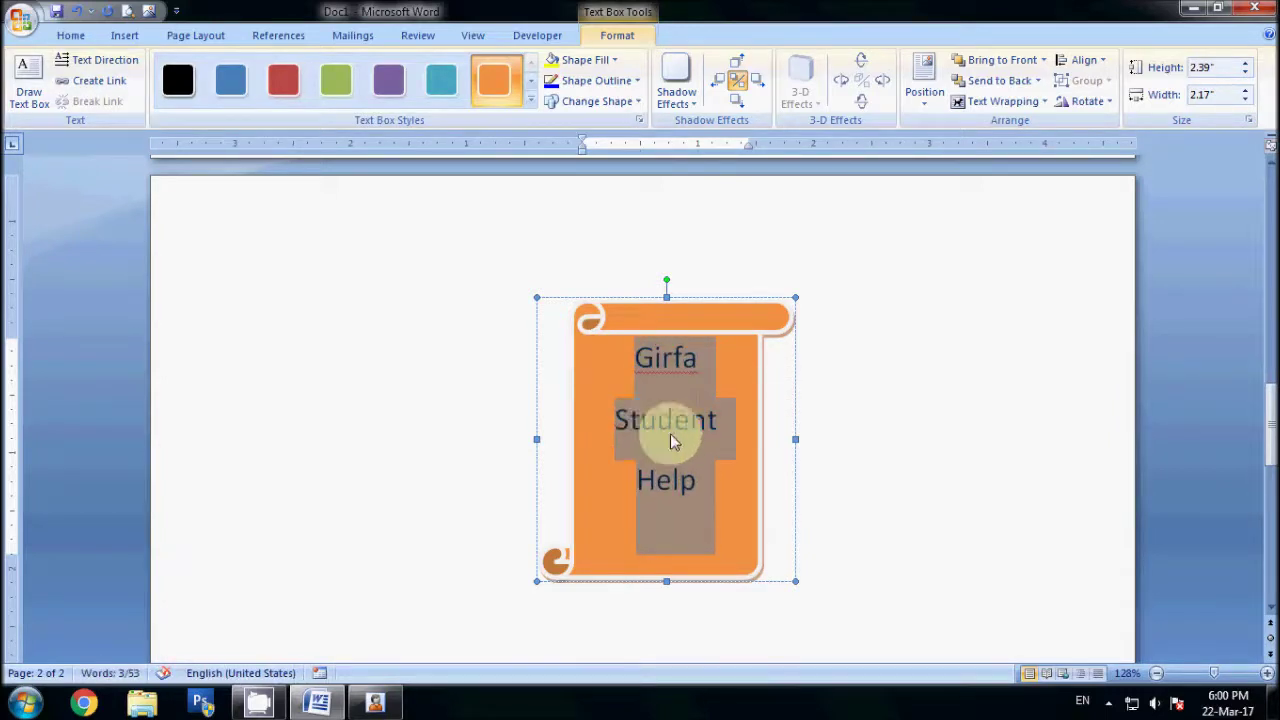
click(929, 443)
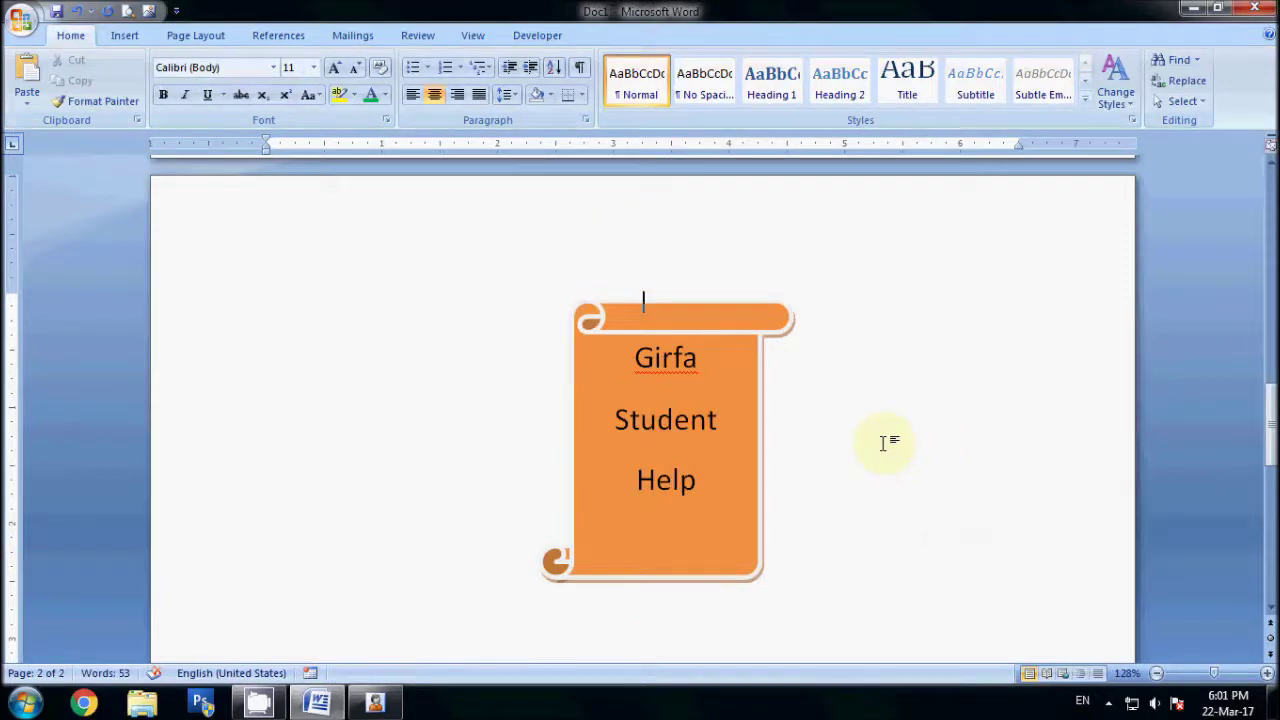
- Move the scroll up near the top of page 2 and start a third page
click(732, 325)
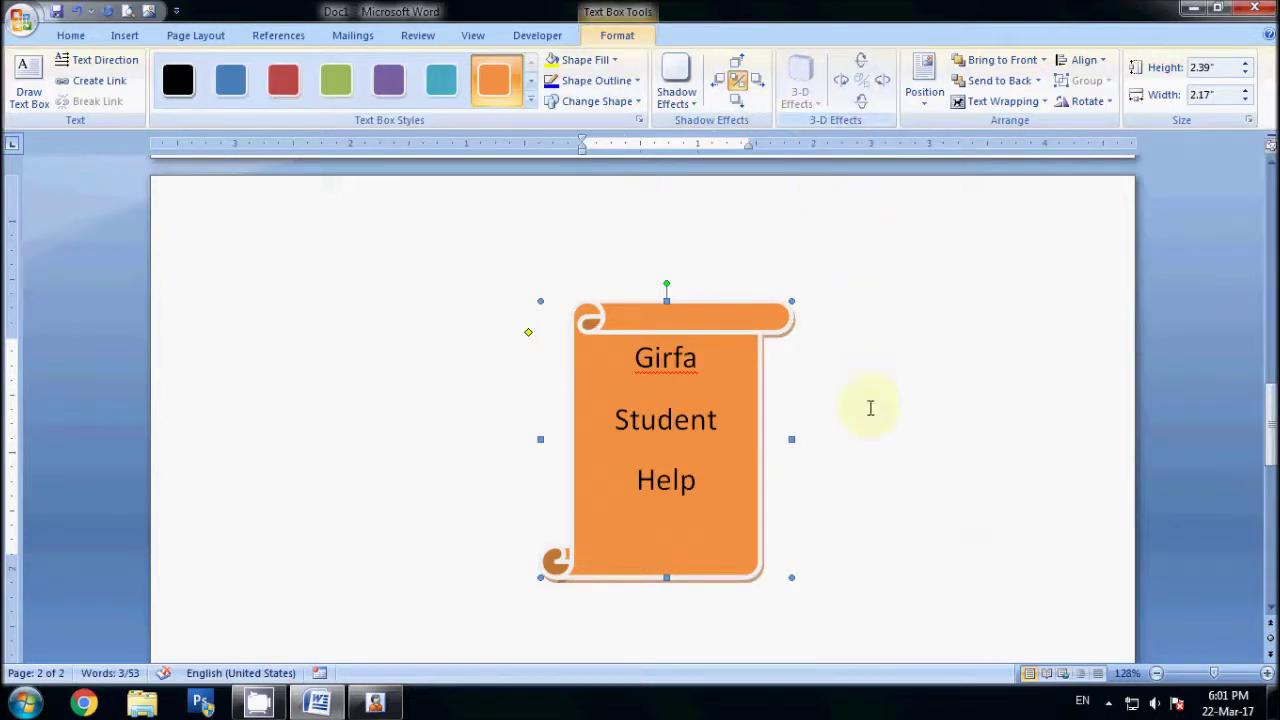
scroll(870, 407, down, 2)
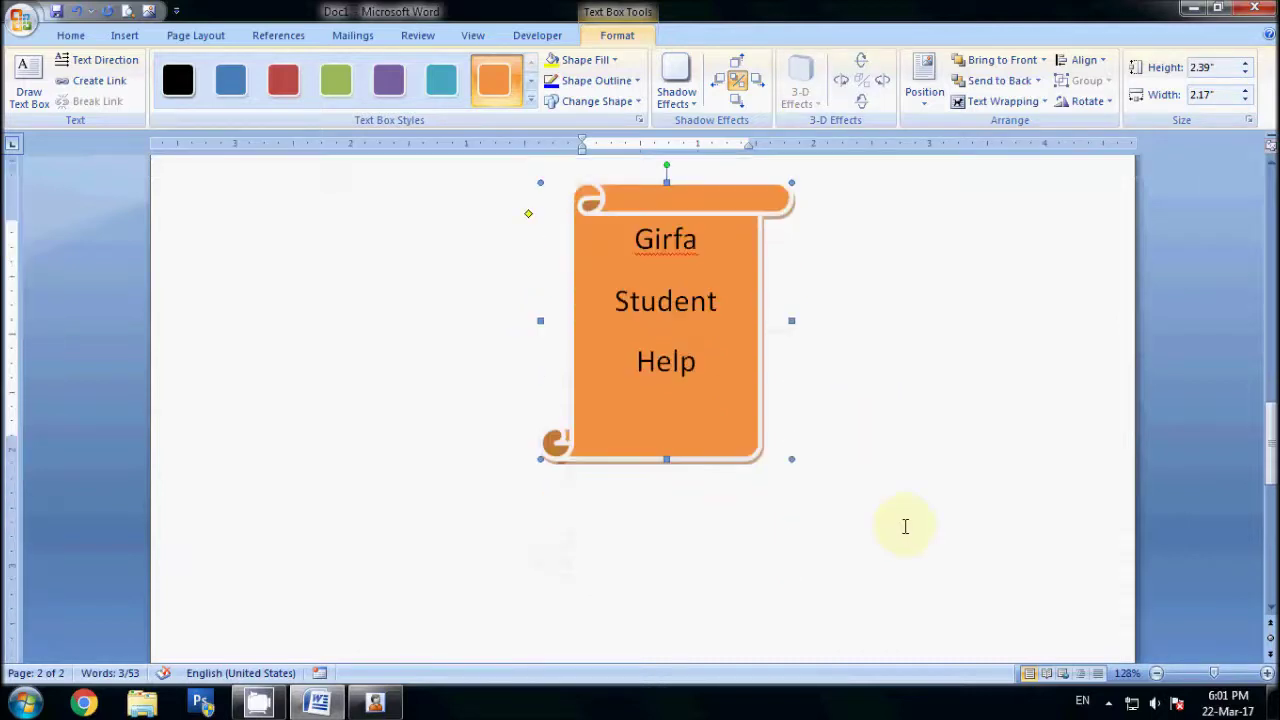
click(855, 570)
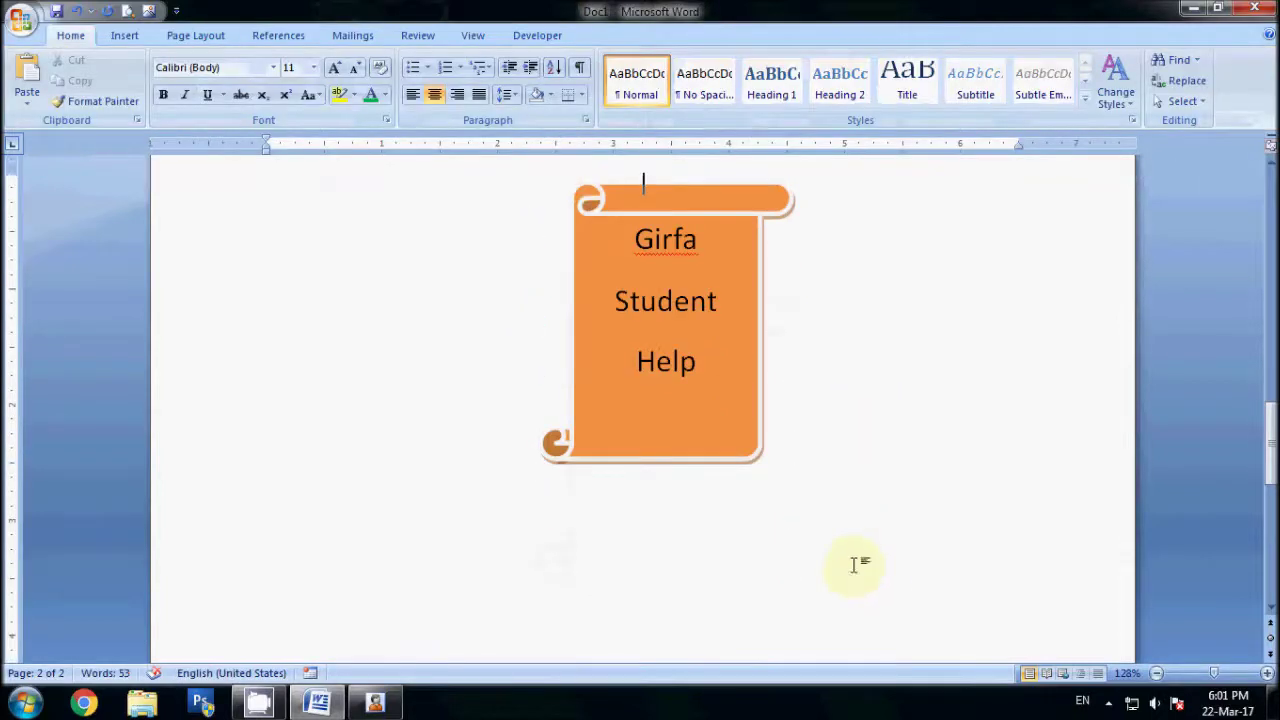
key(Return)
key(Return)
key(Return)
key(Return)
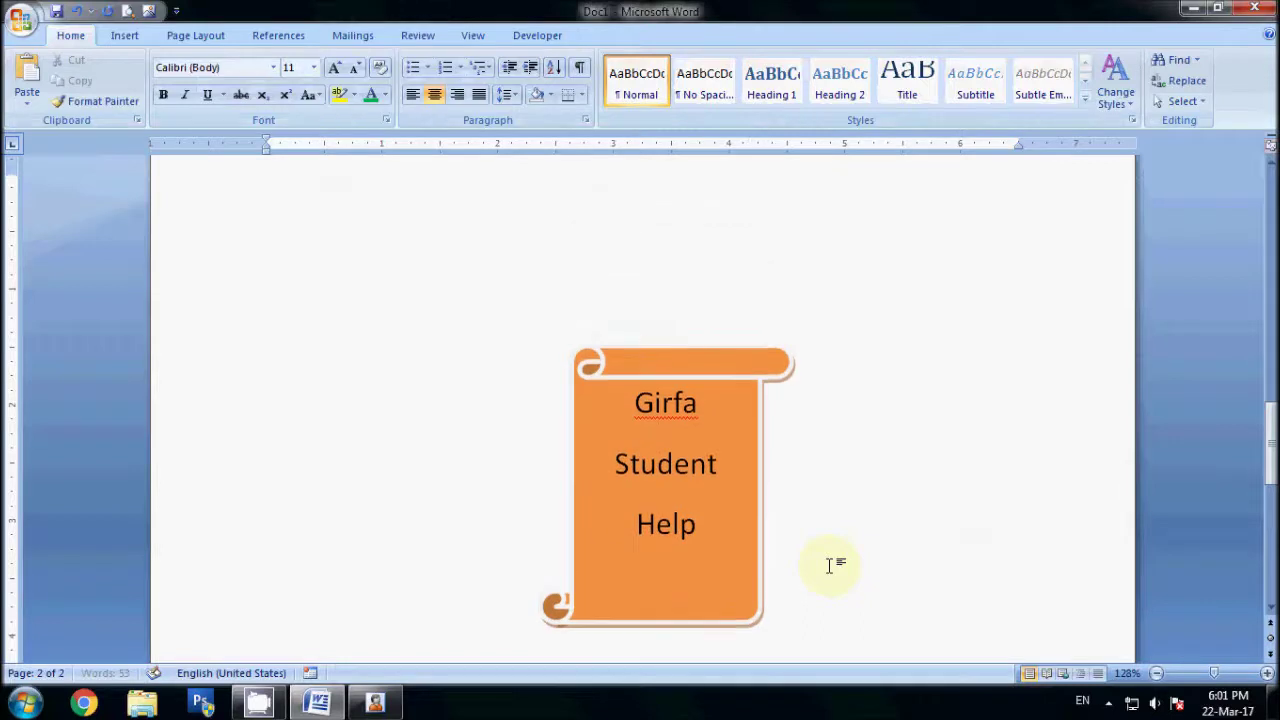
click(645, 350)
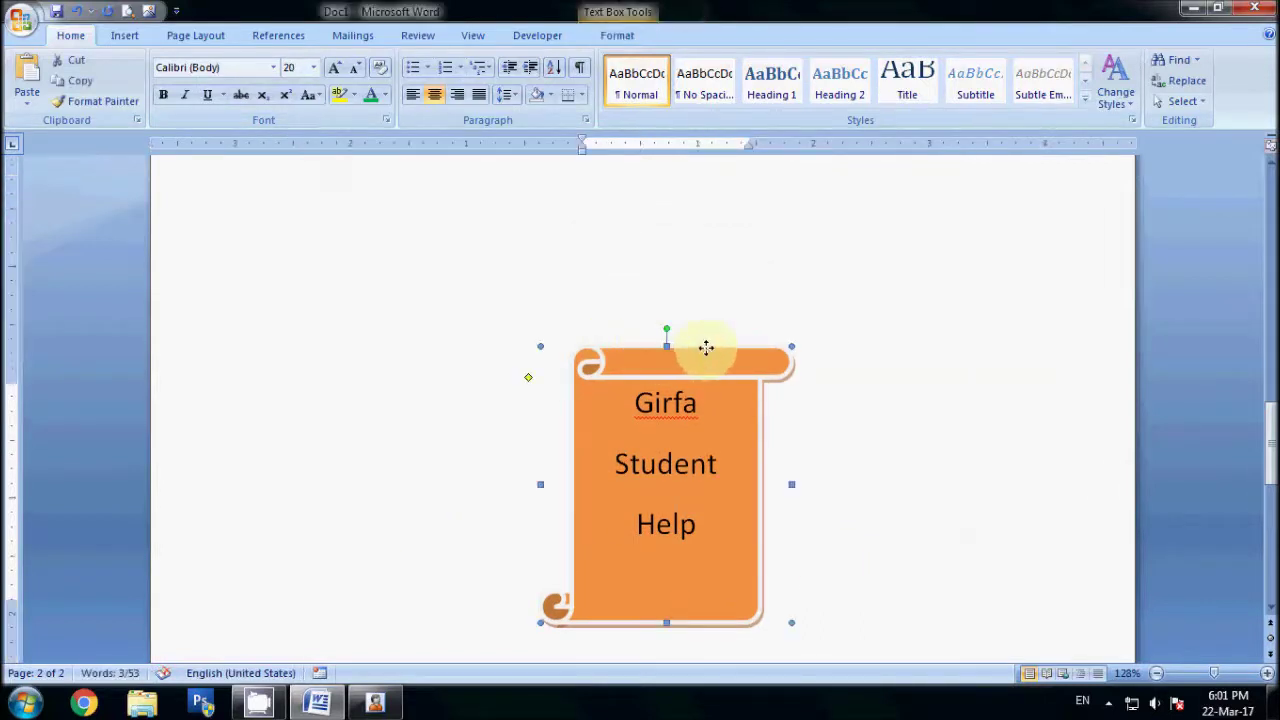
drag(703, 351, 690, 193)
click(831, 508)
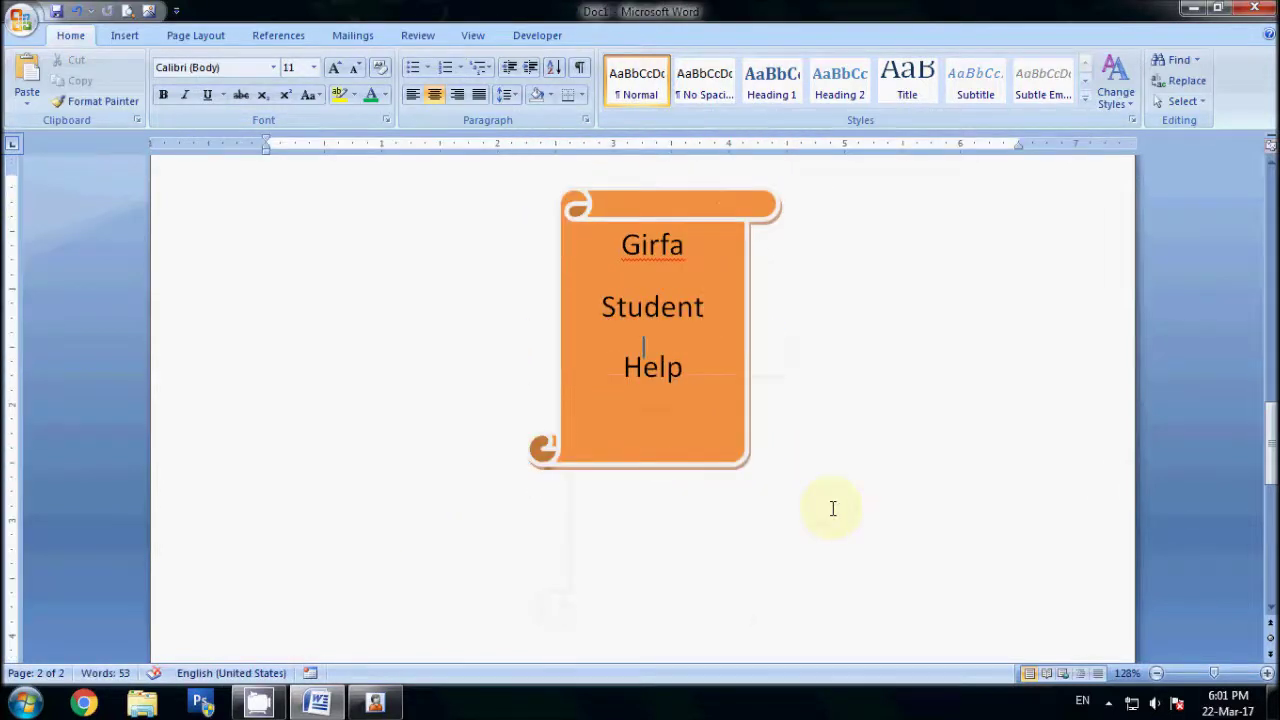
key(ctrl+Return)
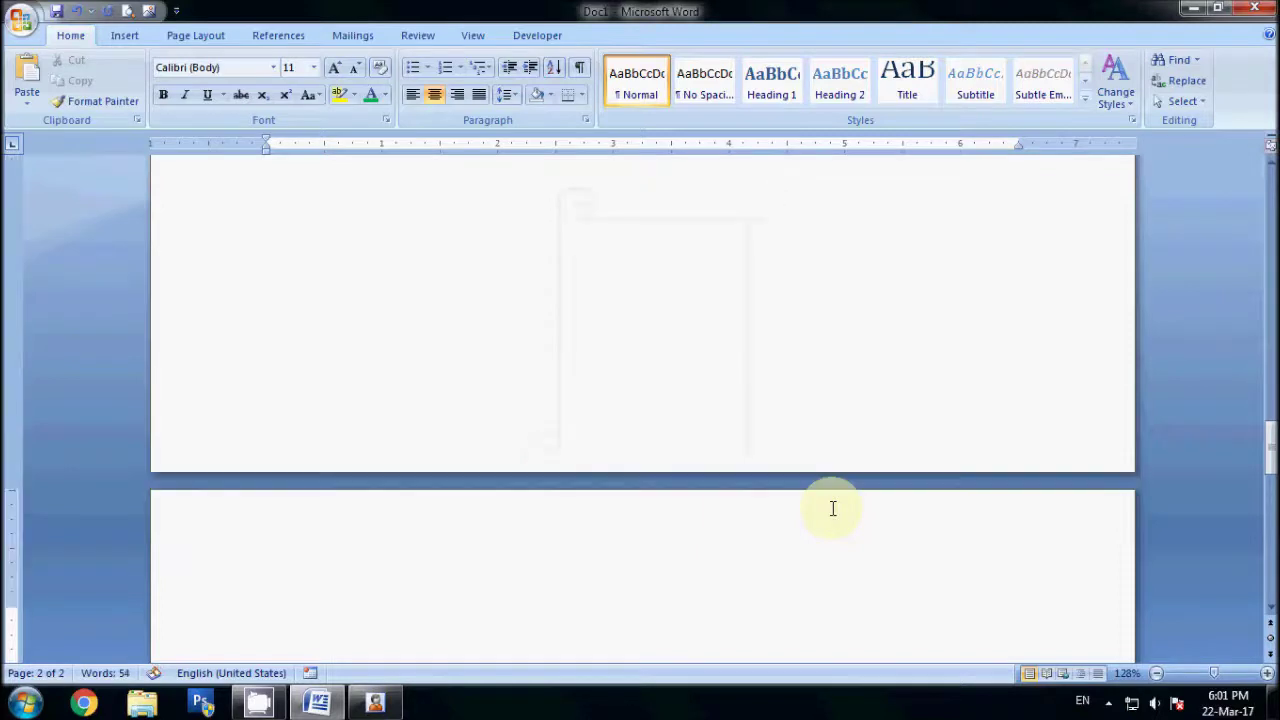
- Open the Choose a SmartArt Graphic dialog from the Insert tab
click(146, 37)
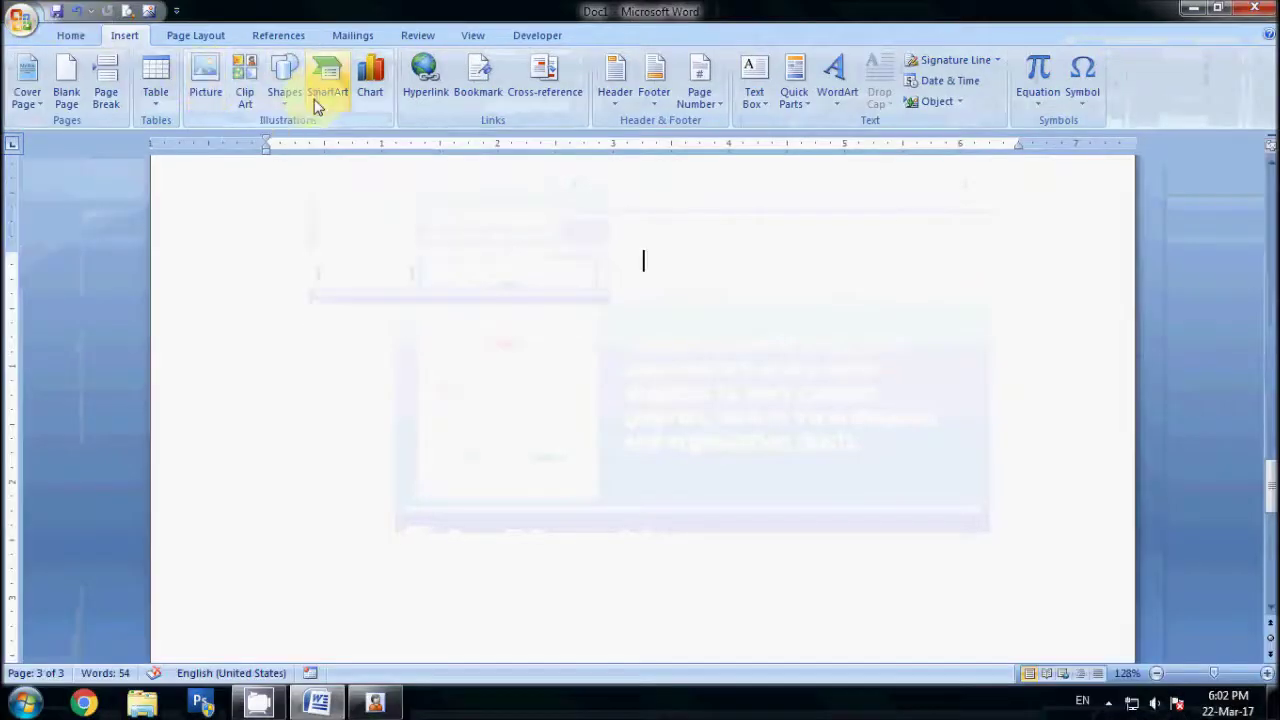
click(314, 95)
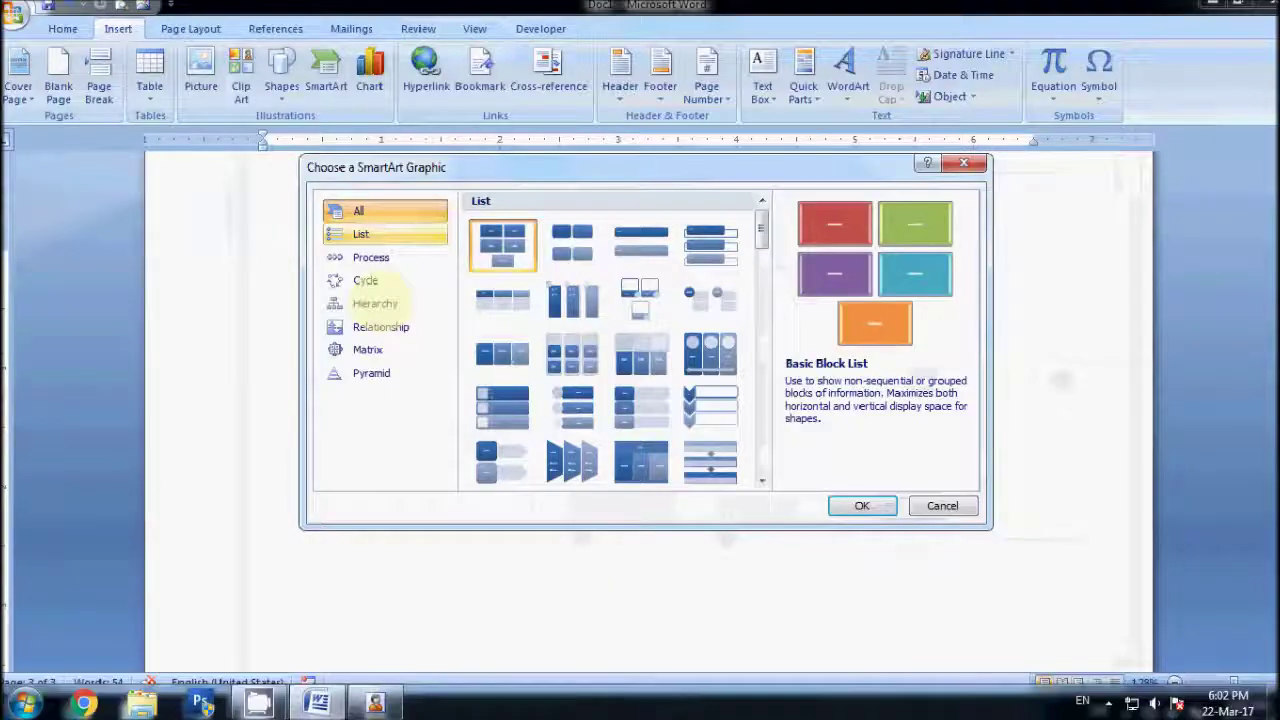
- Browse the SmartArt categories, then insert a List > Vertical Chevron List graphic
click(386, 244)
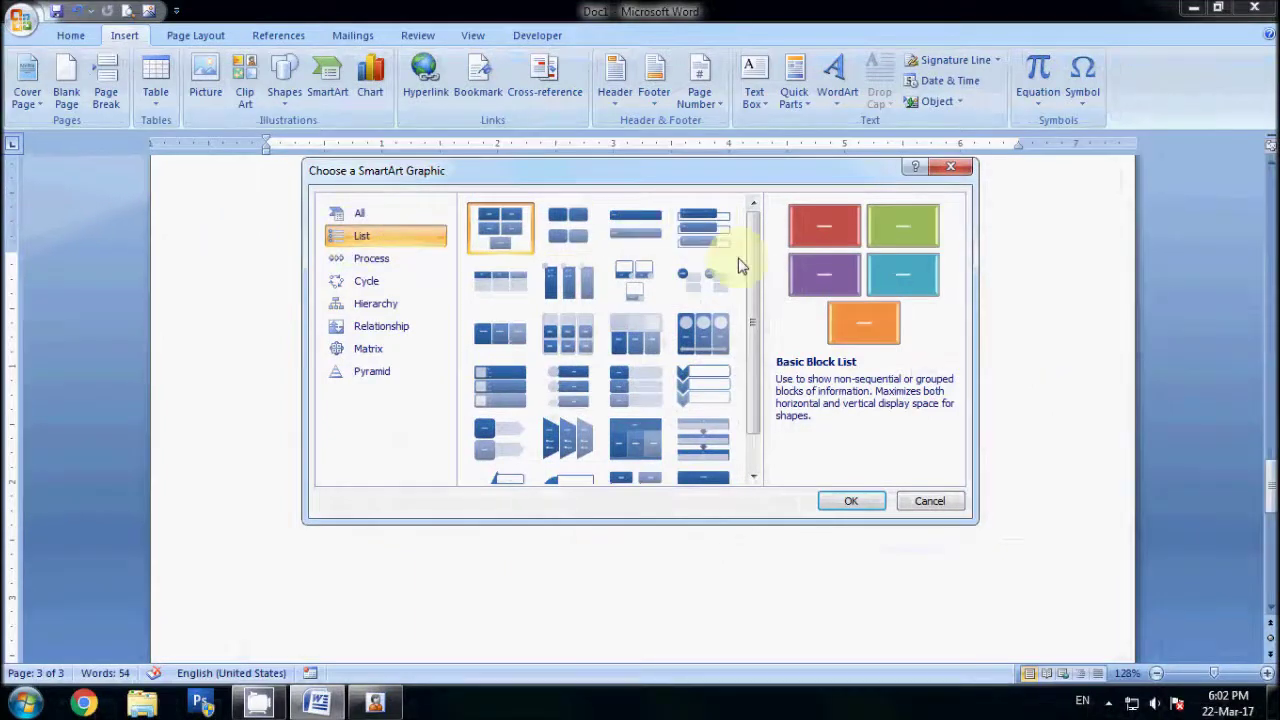
click(755, 478)
scroll(760, 300, up, 5)
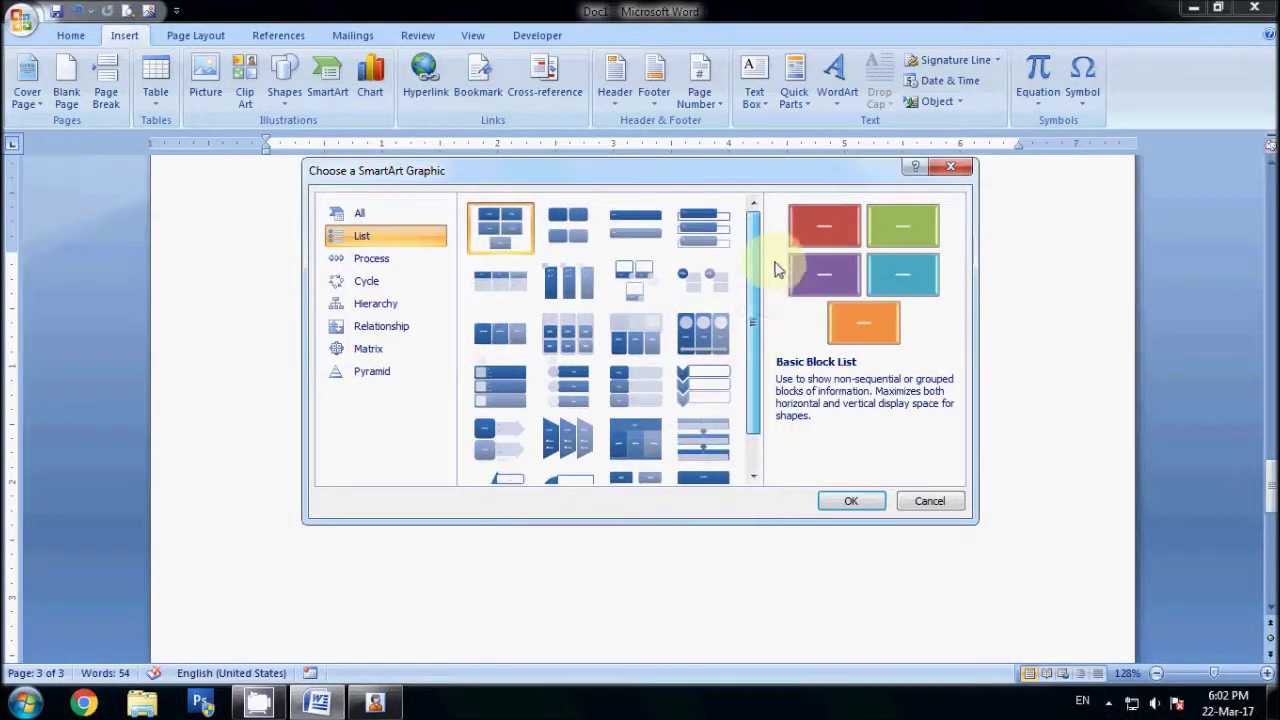
click(371, 259)
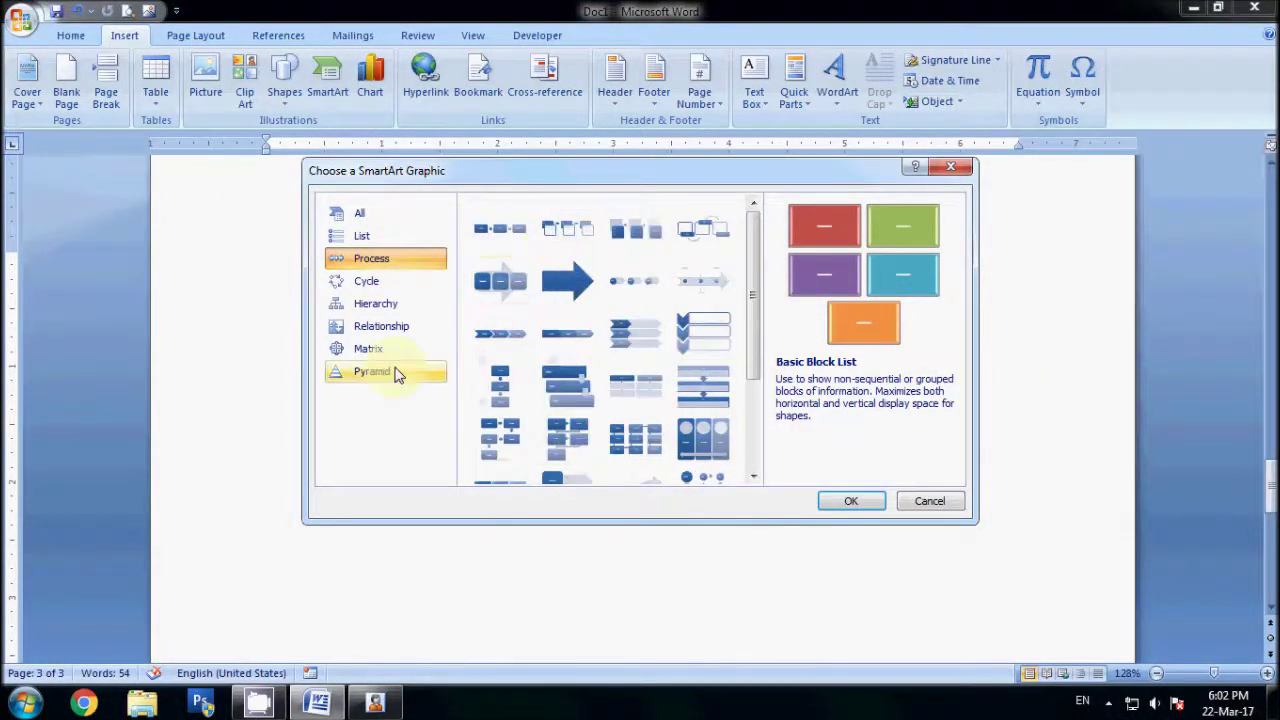
click(371, 284)
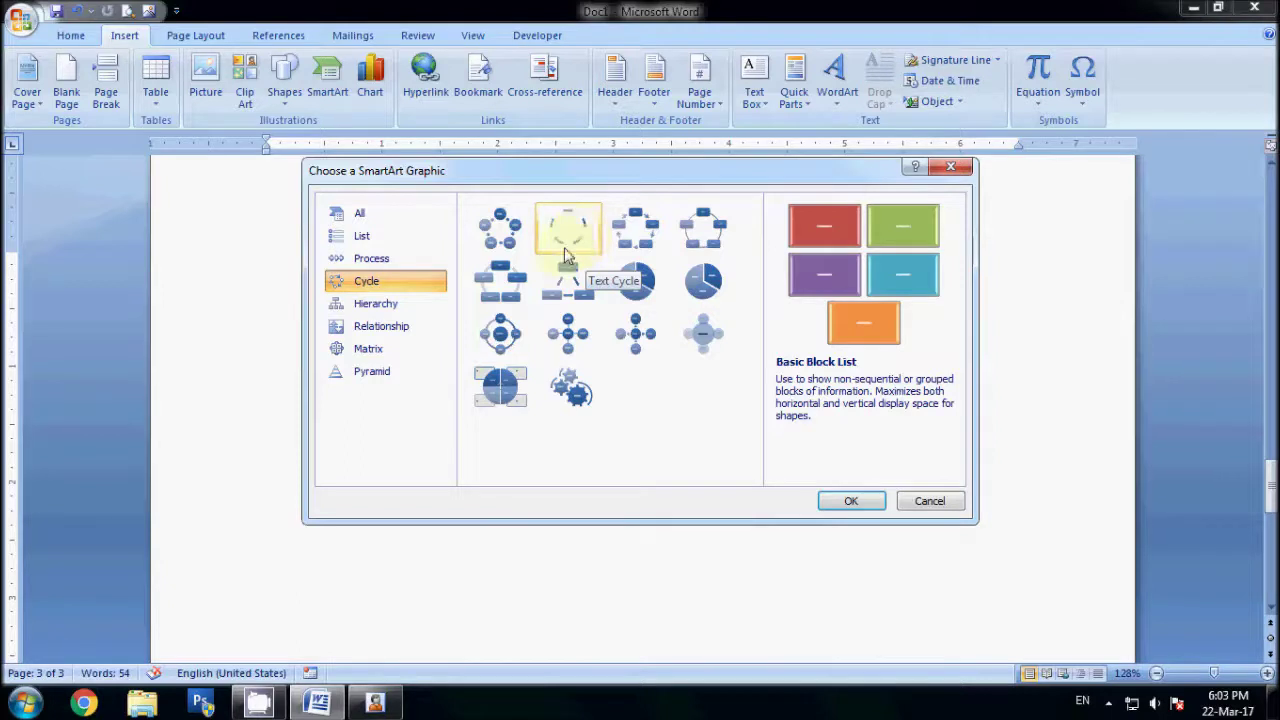
click(404, 299)
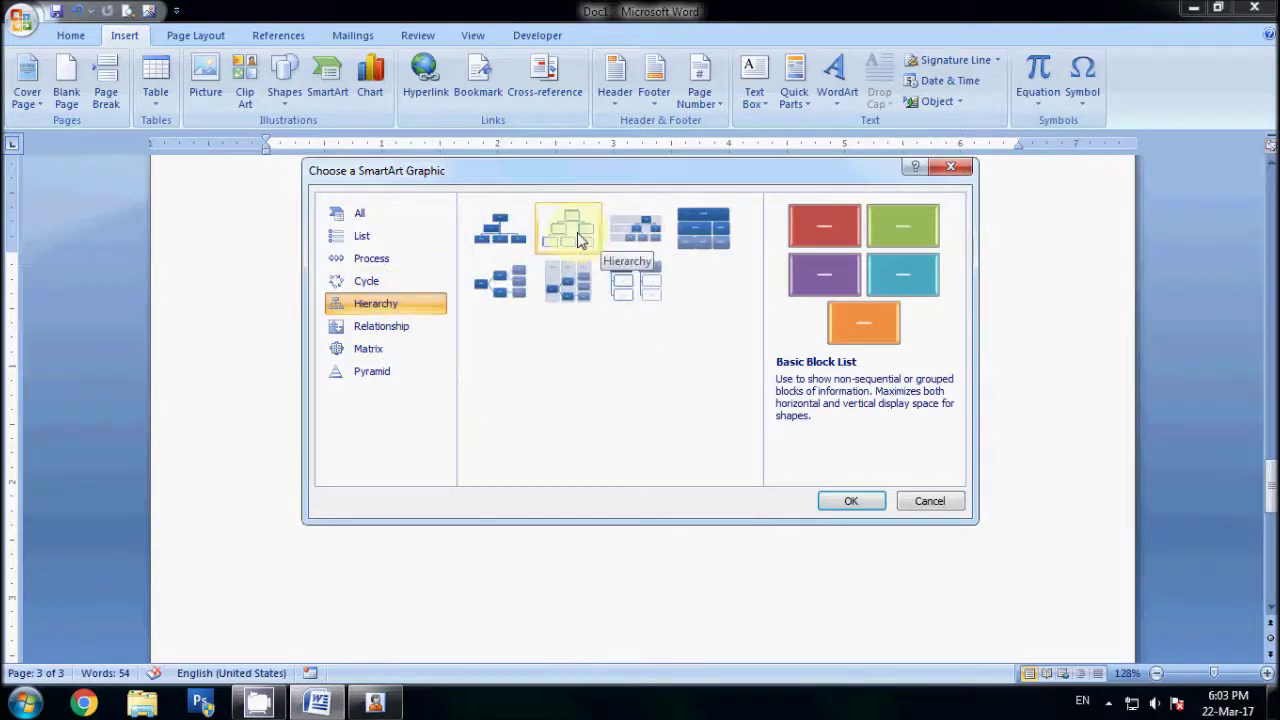
click(408, 329)
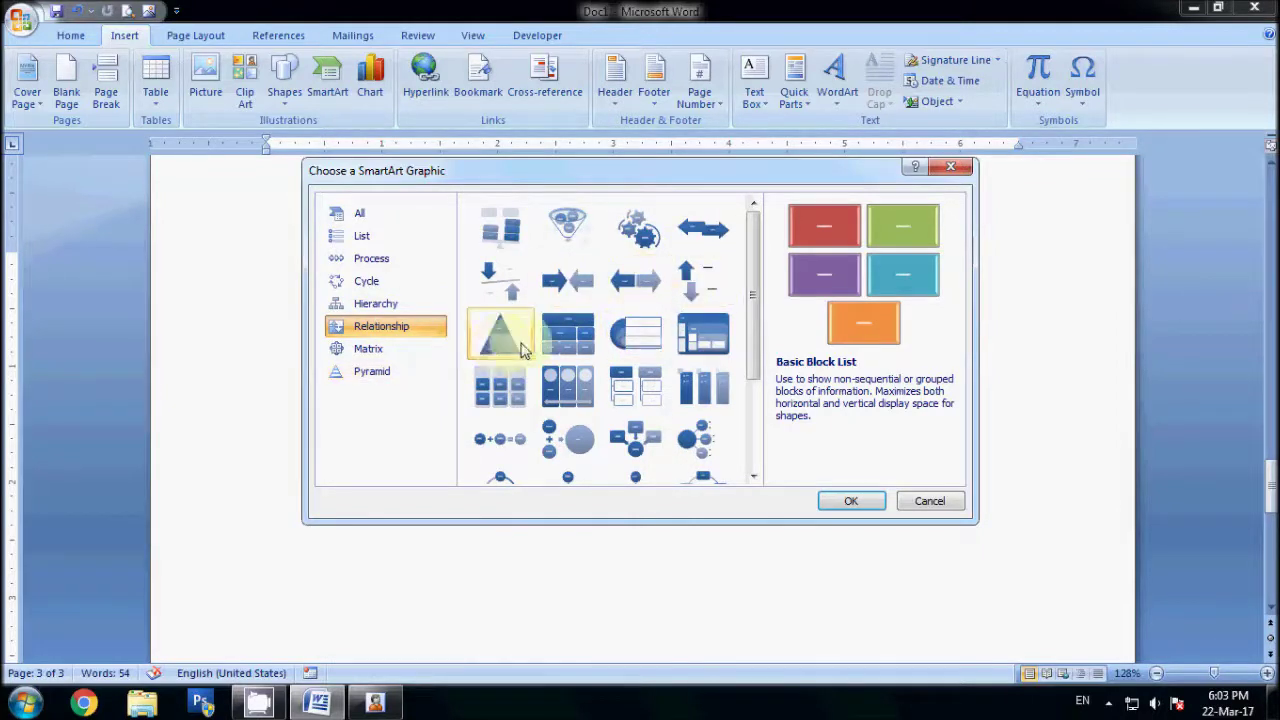
click(390, 370)
click(390, 352)
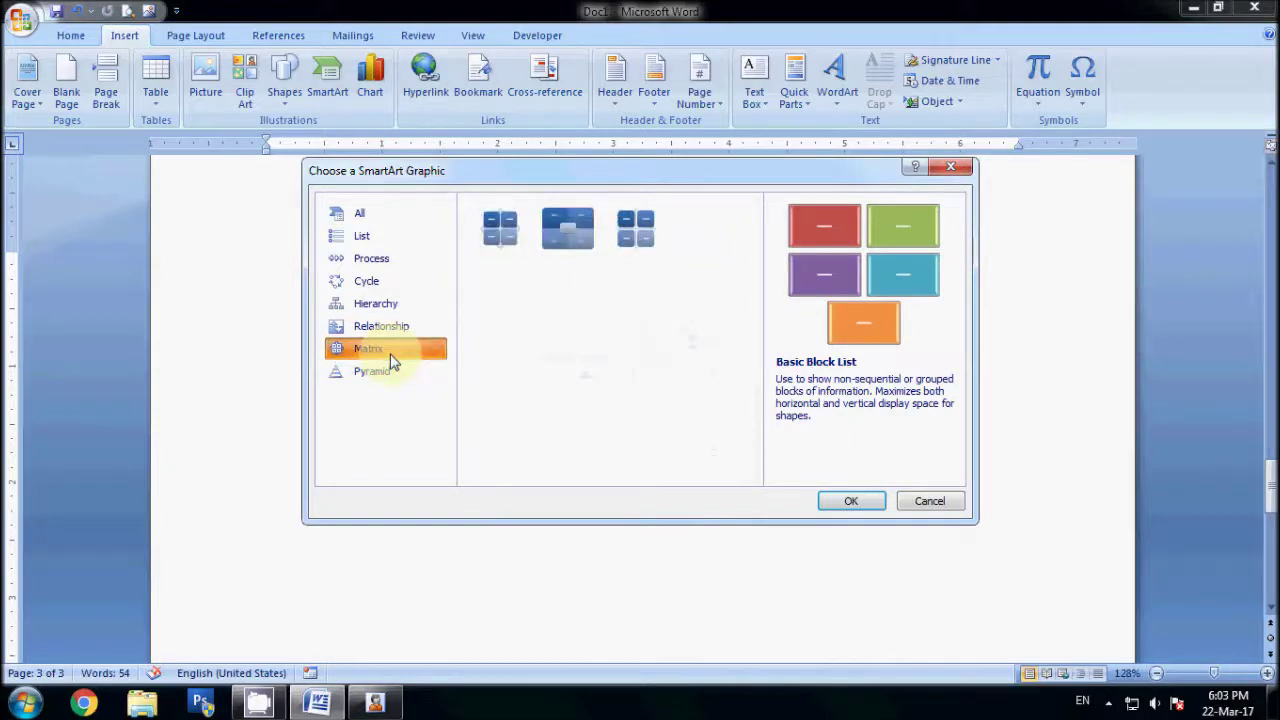
click(374, 244)
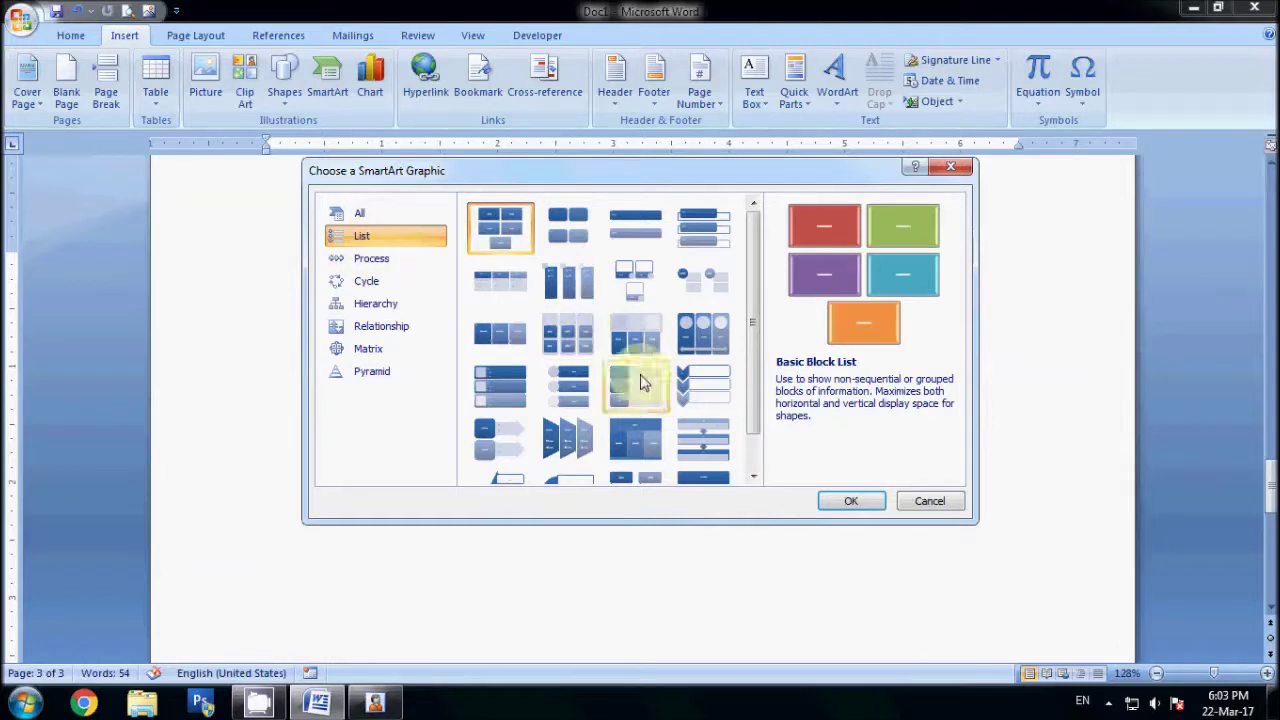
click(722, 393)
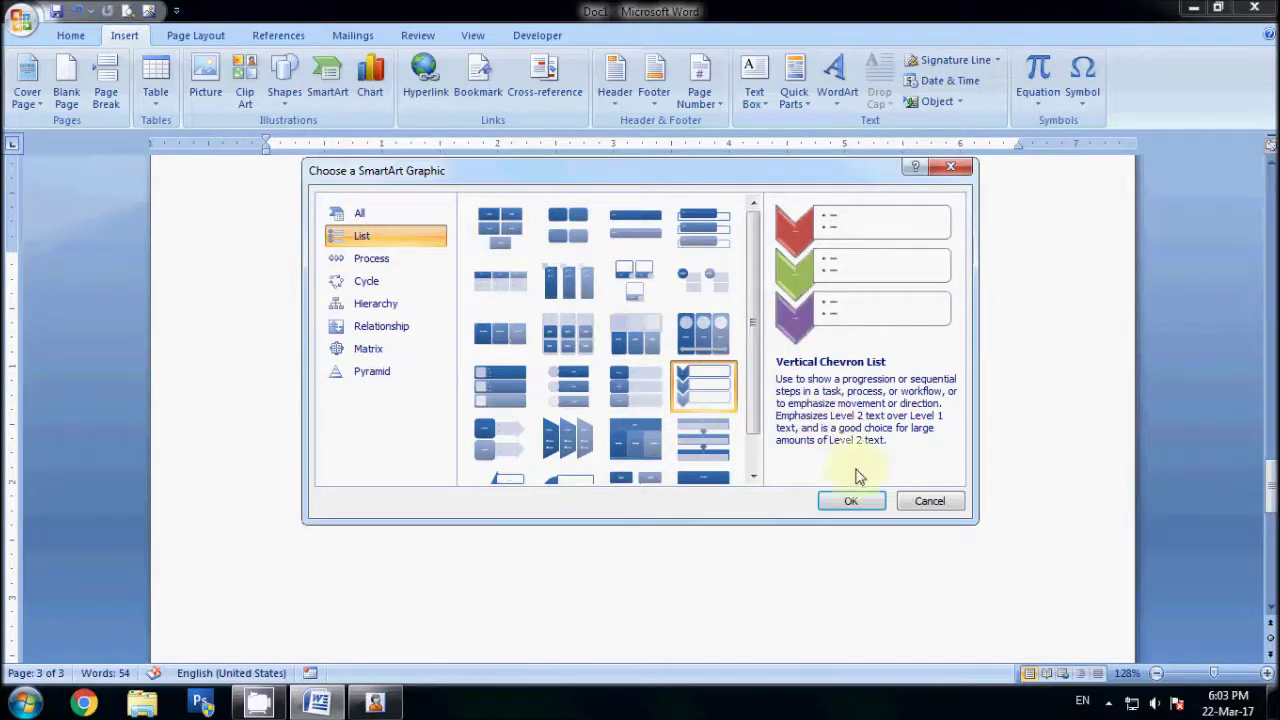
click(850, 503)
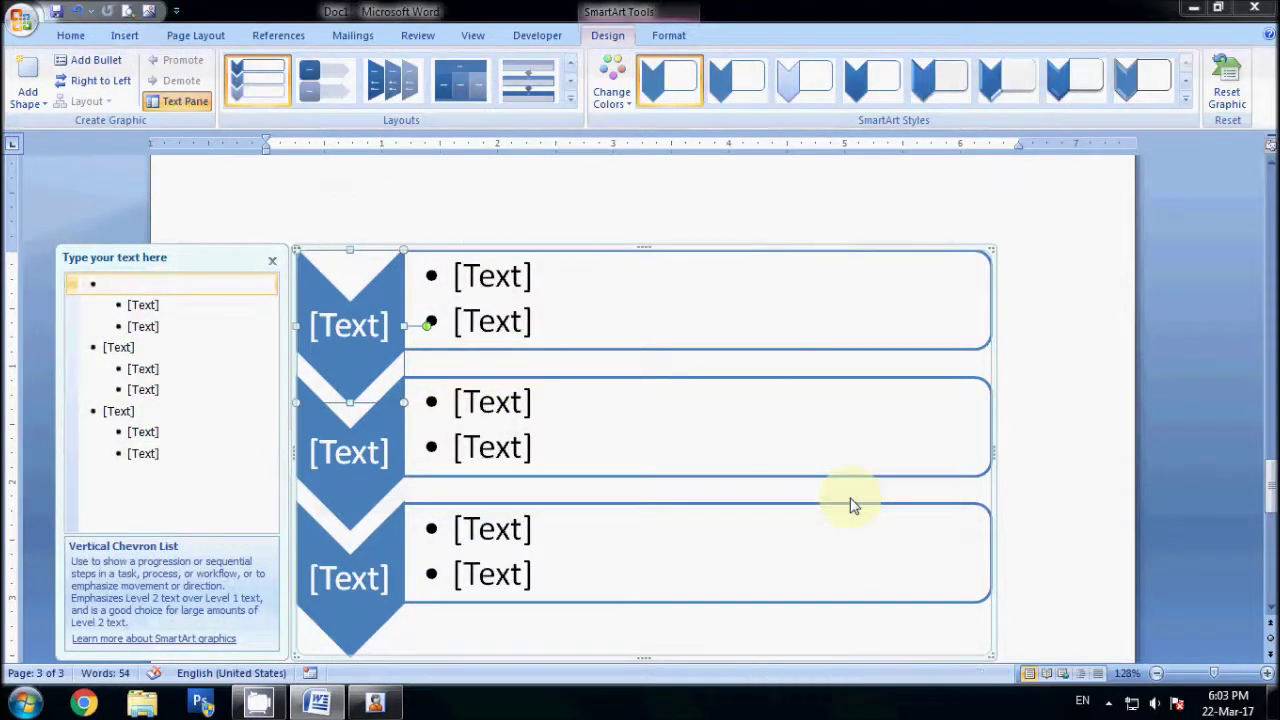
- Label the first chevron Hardware with bullets Physical and Component, removing the extra bullet
click(360, 328)
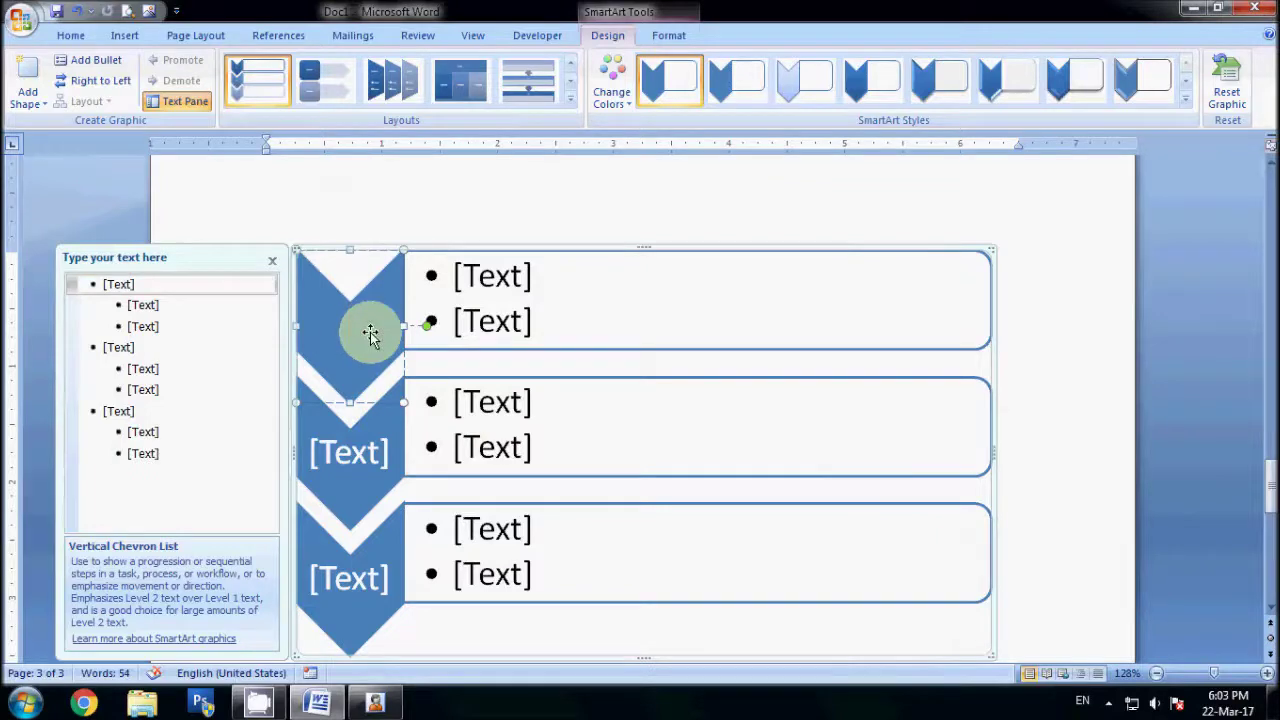
text(Hardware)
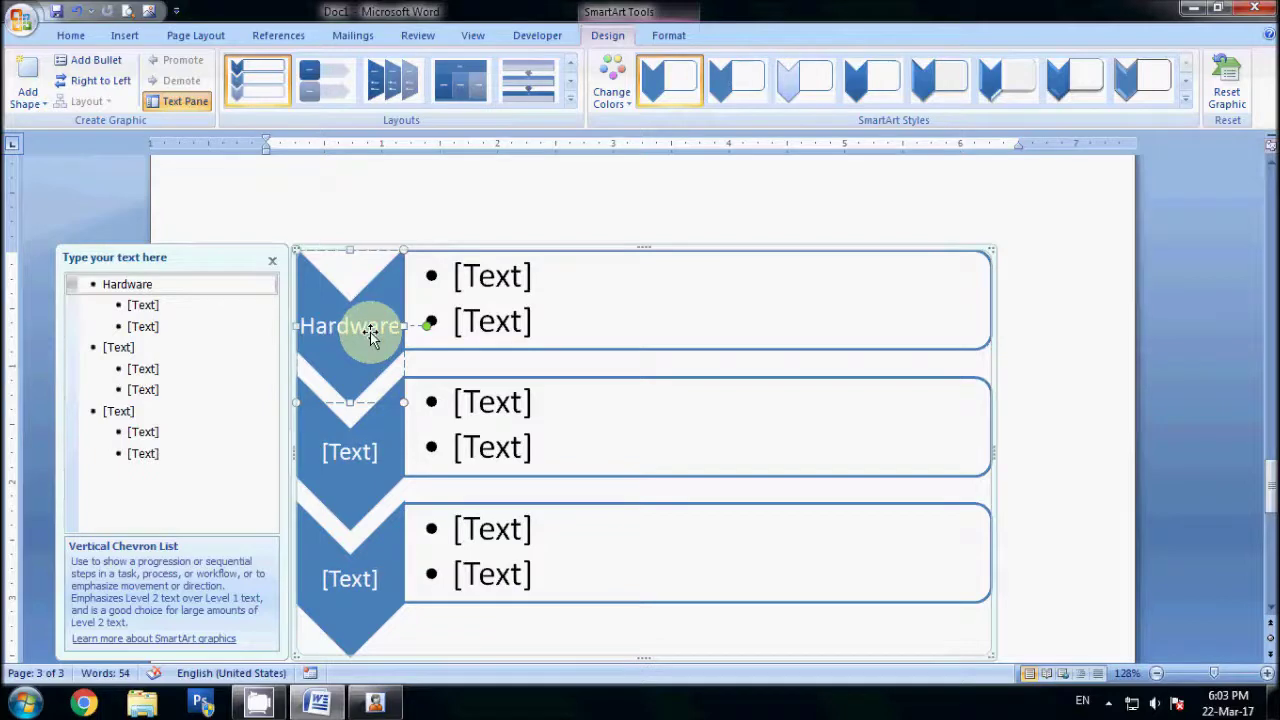
click(486, 276)
text(Phy)
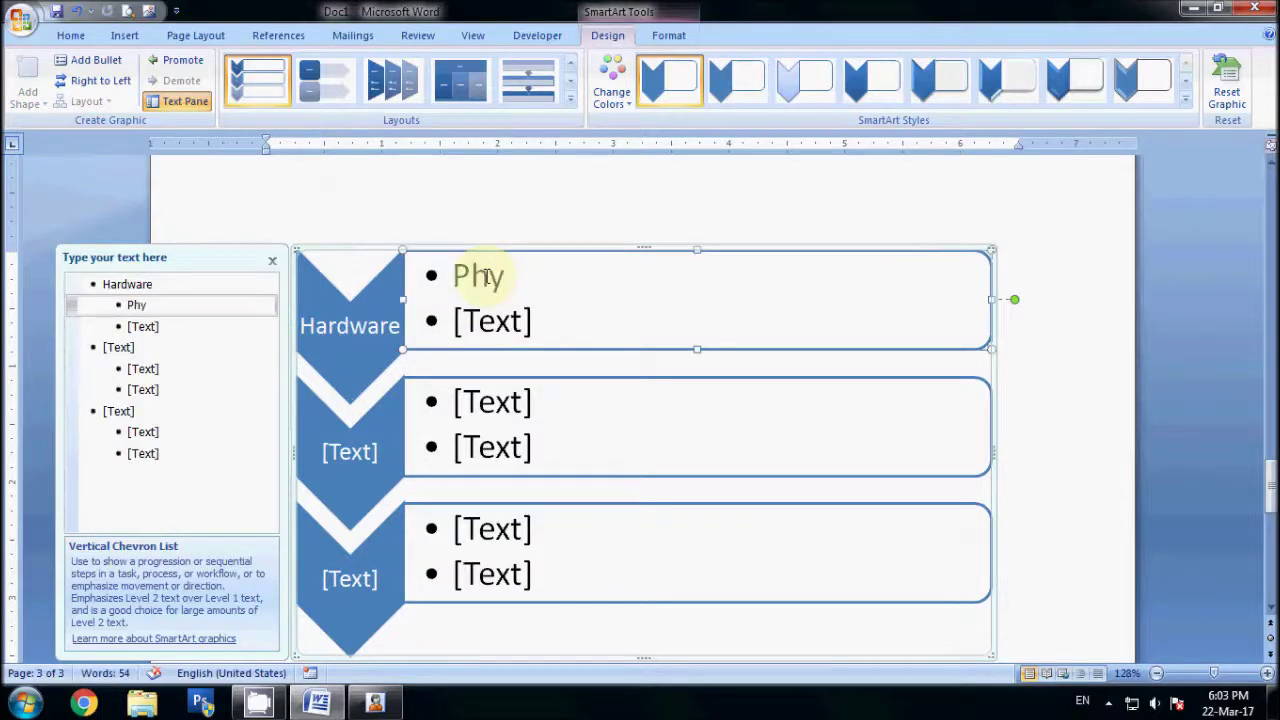
text(sical)
key(Return)
text(C)
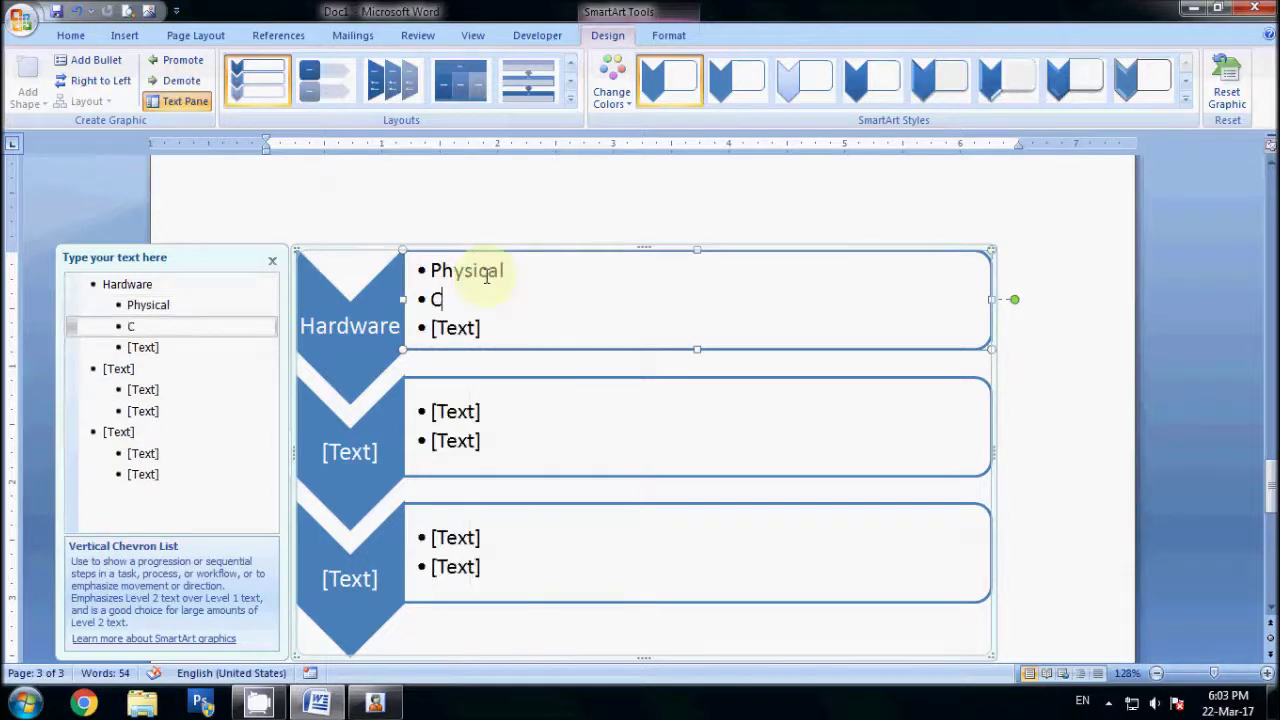
text(omponent)
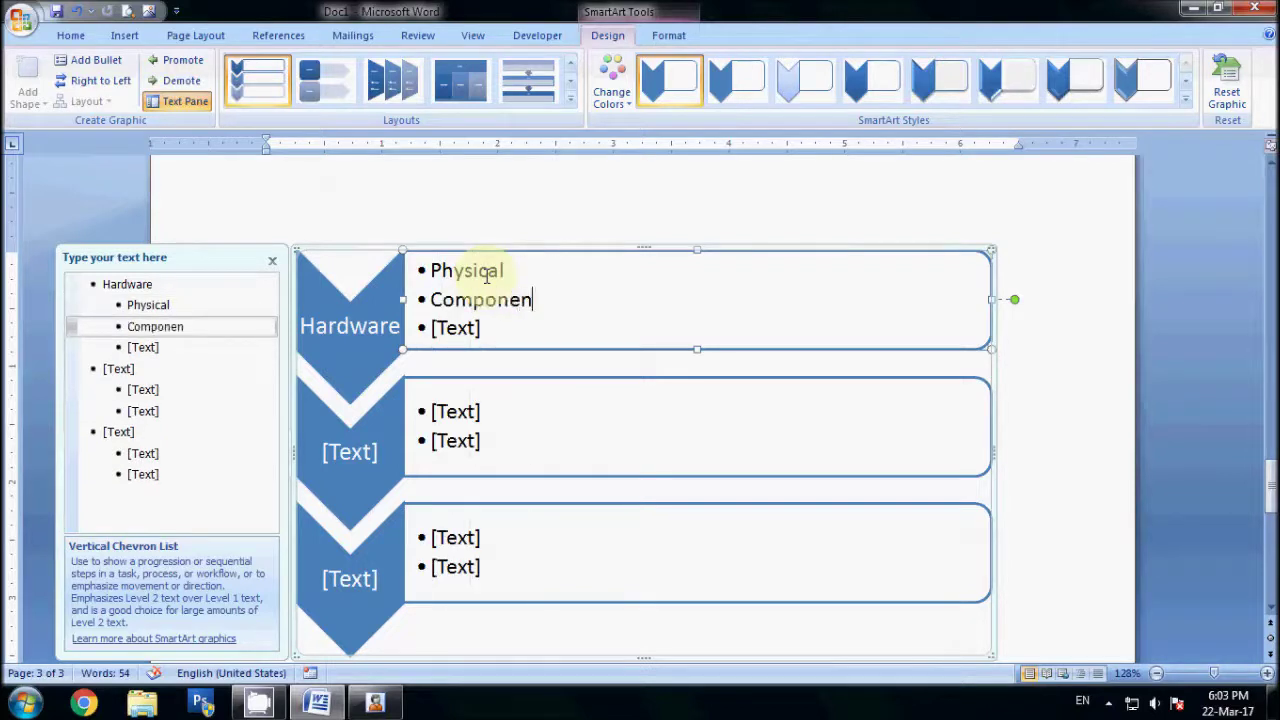
click(502, 325)
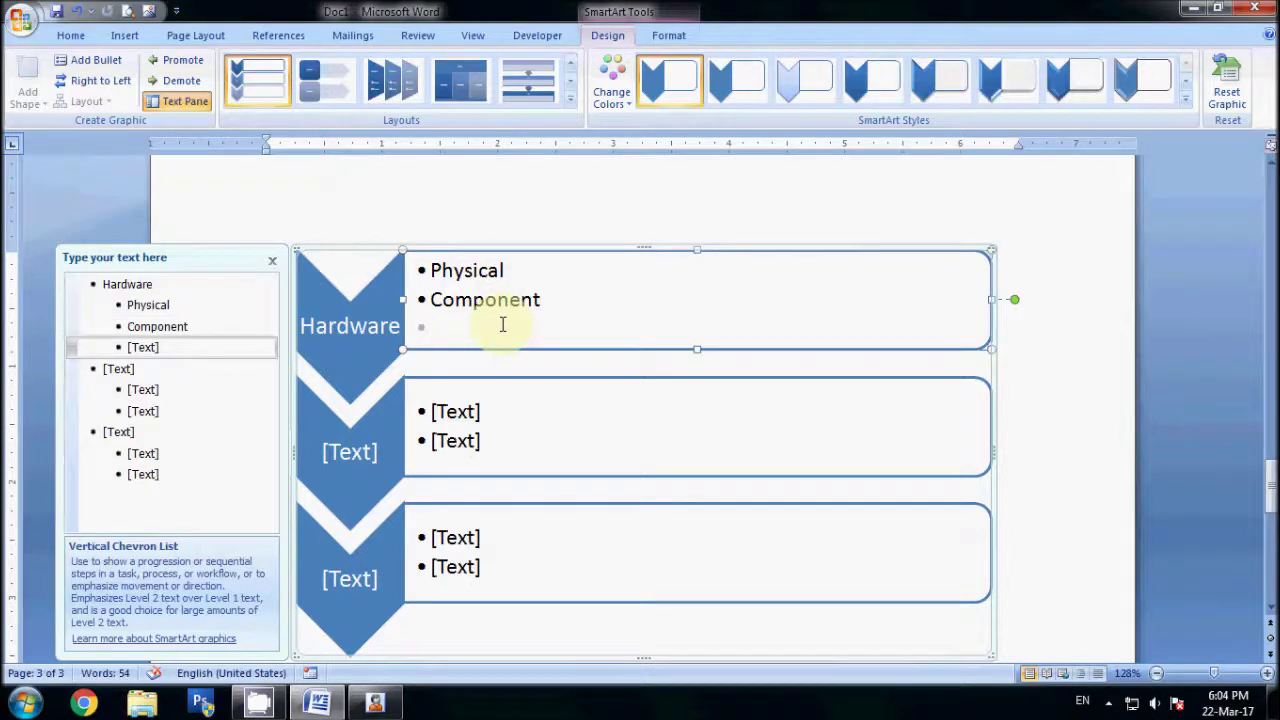
key(BackSpace)
- Label the second chevron Software with bullets System and Application
click(358, 453)
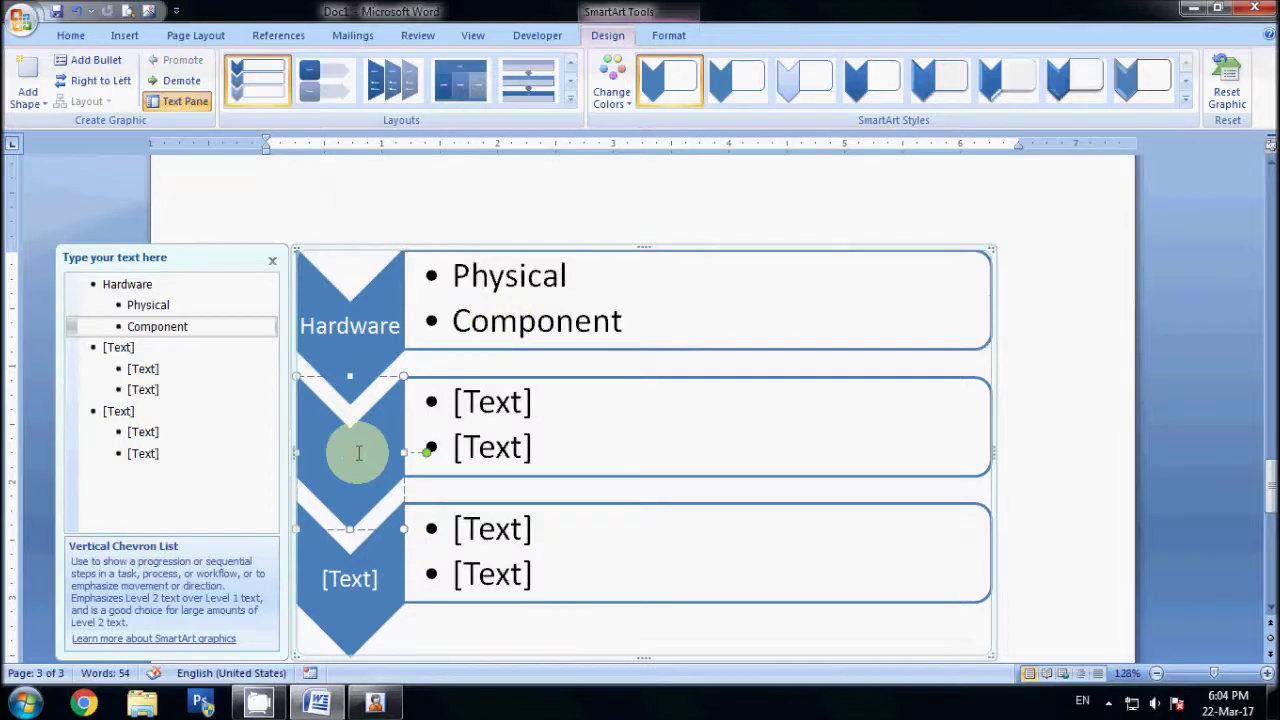
text(Software)
click(492, 403)
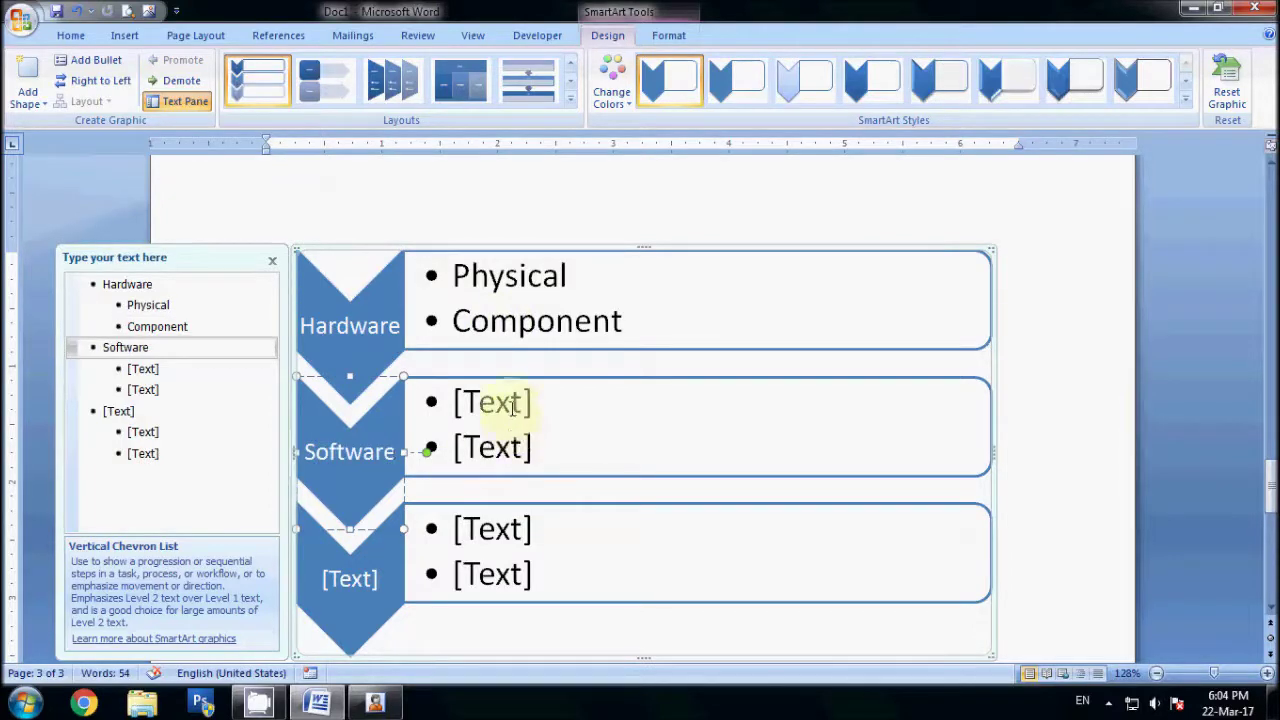
text(Ste)
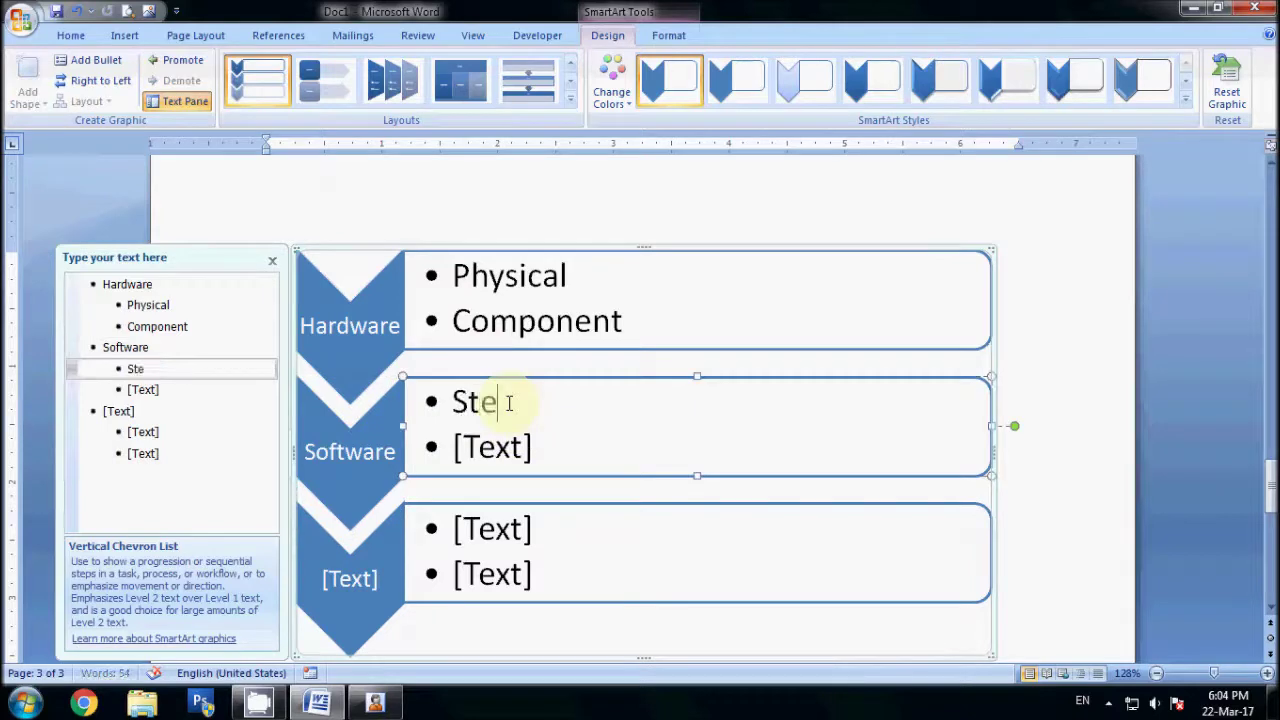
key(BackSpace)
key(BackSpace)
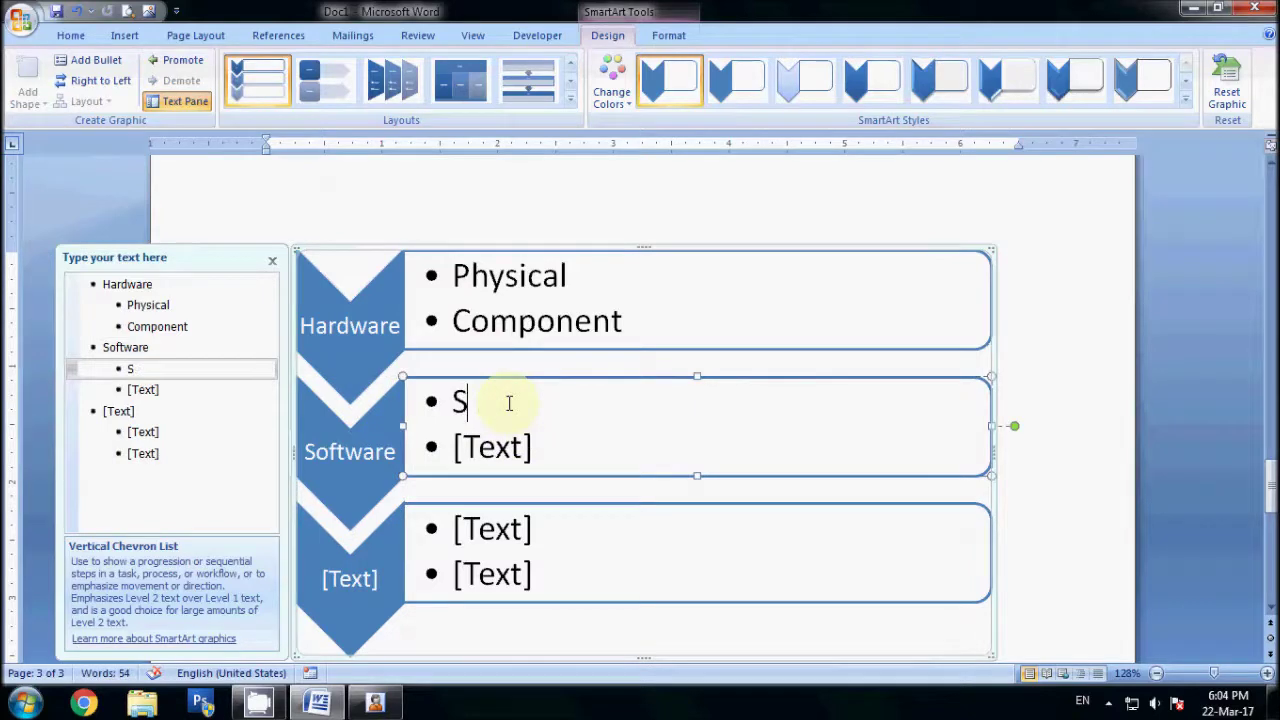
text(ystem)
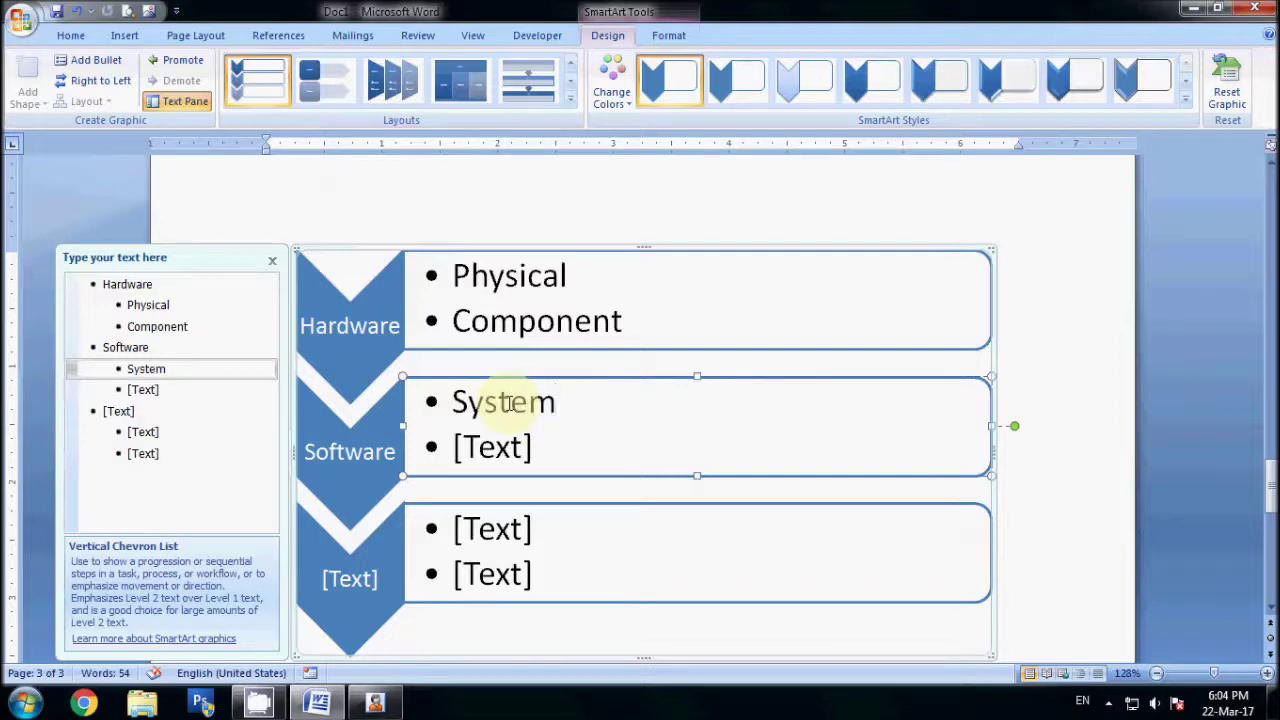
click(507, 452)
text(Apl)
text(plication)
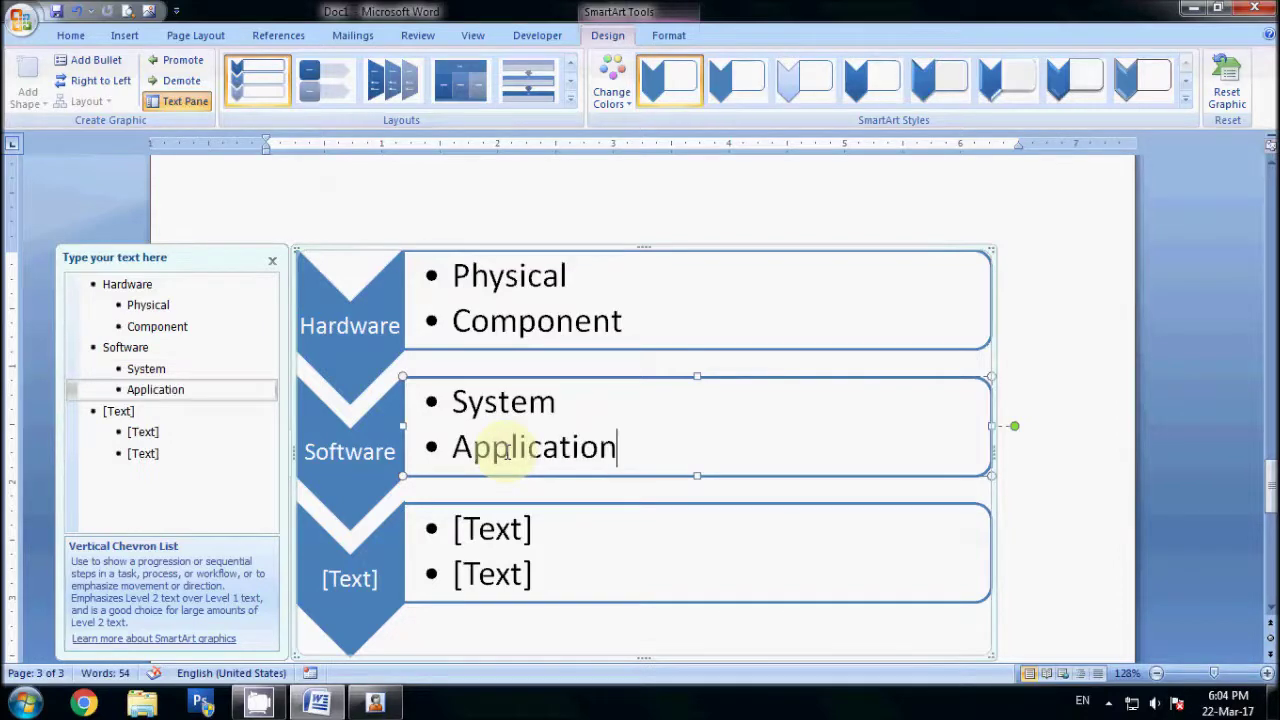
- Label the third chevron User with bullets Software Client and Operator
scroll(530, 455, down, 1)
click(1086, 502)
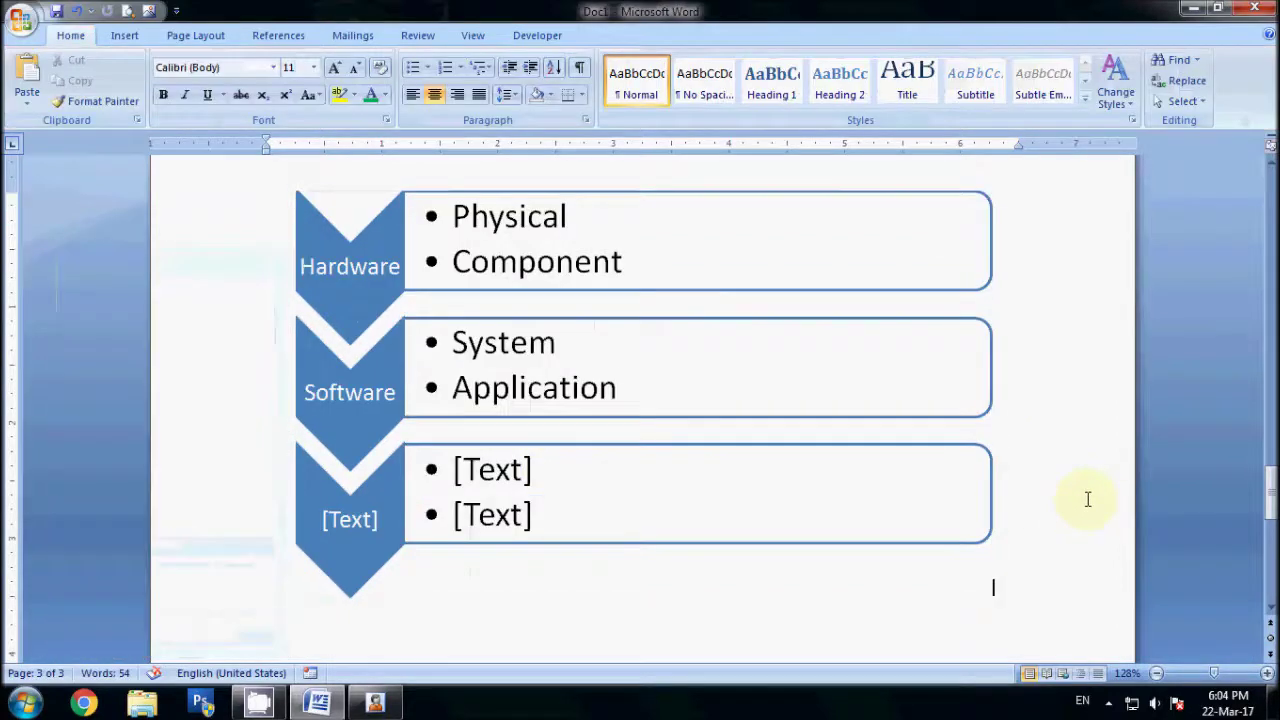
click(349, 520)
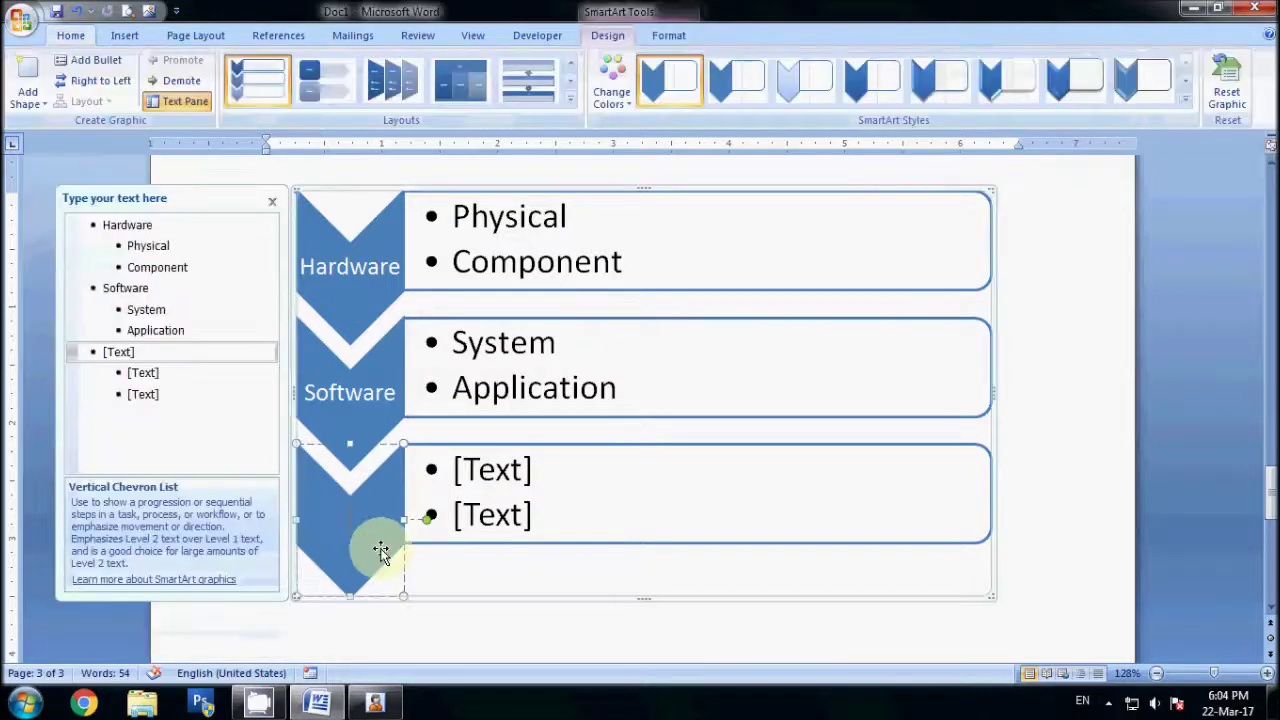
text(User)
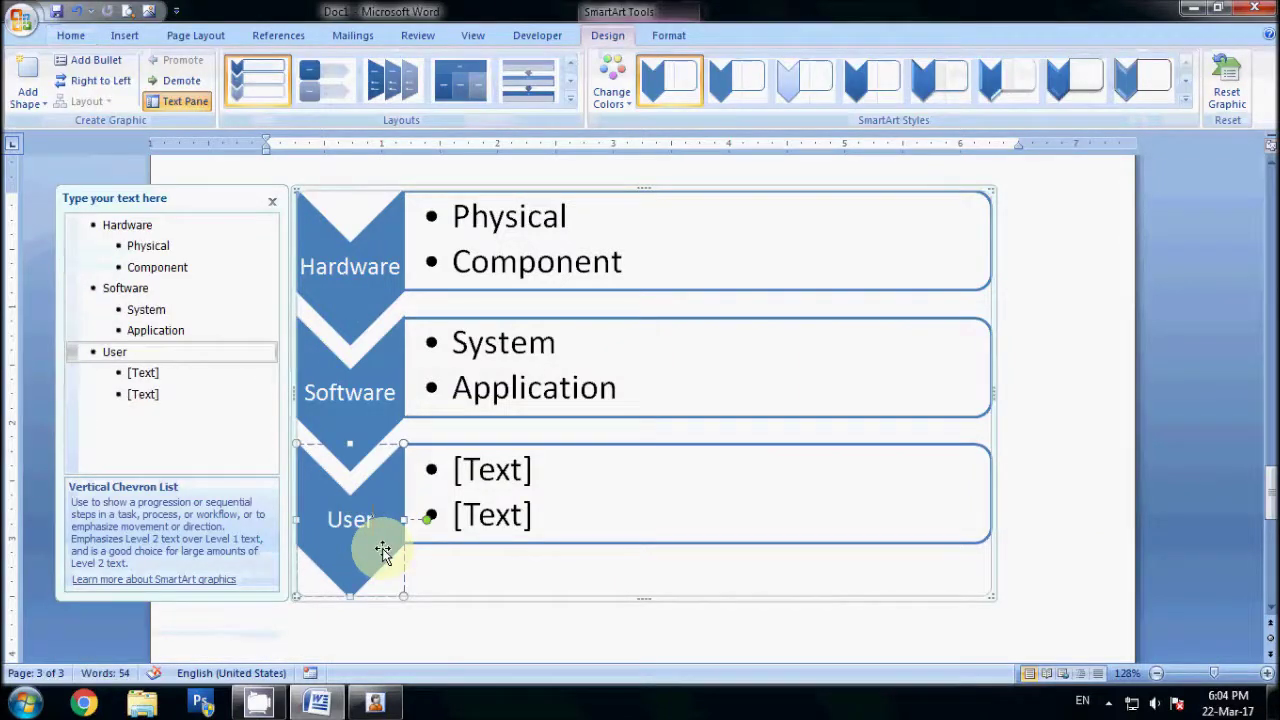
click(466, 474)
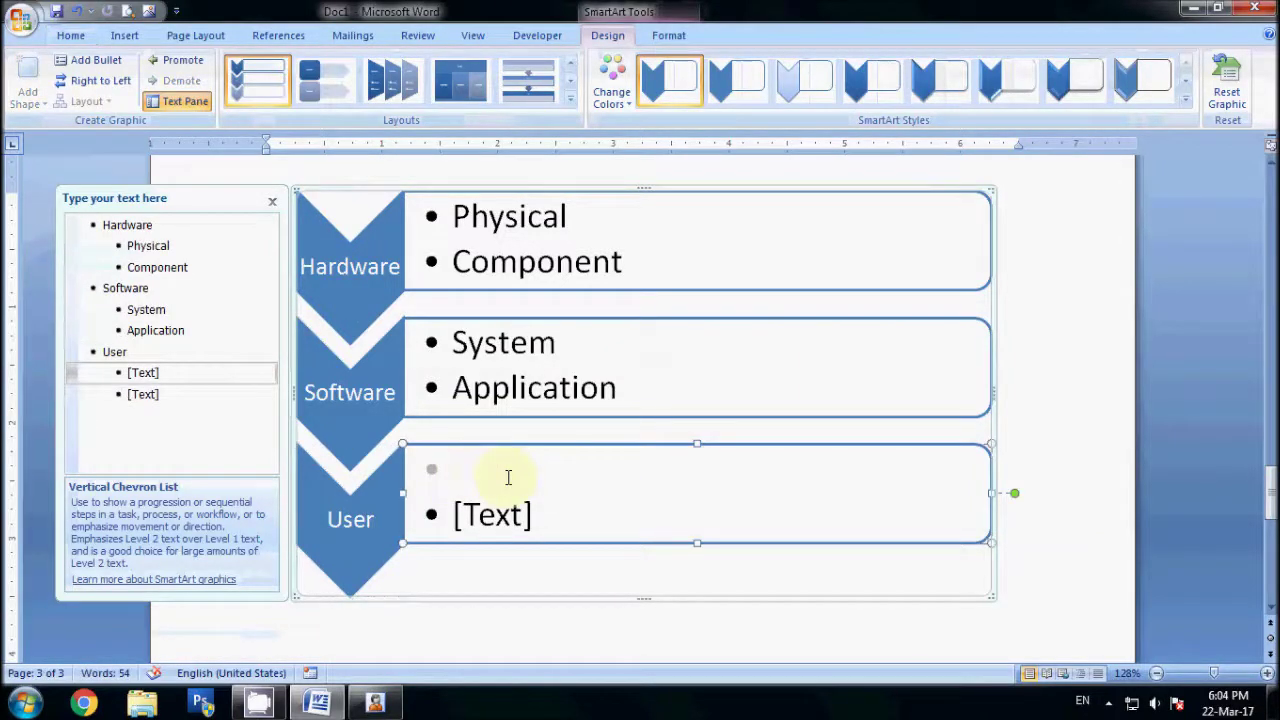
text(Soft)
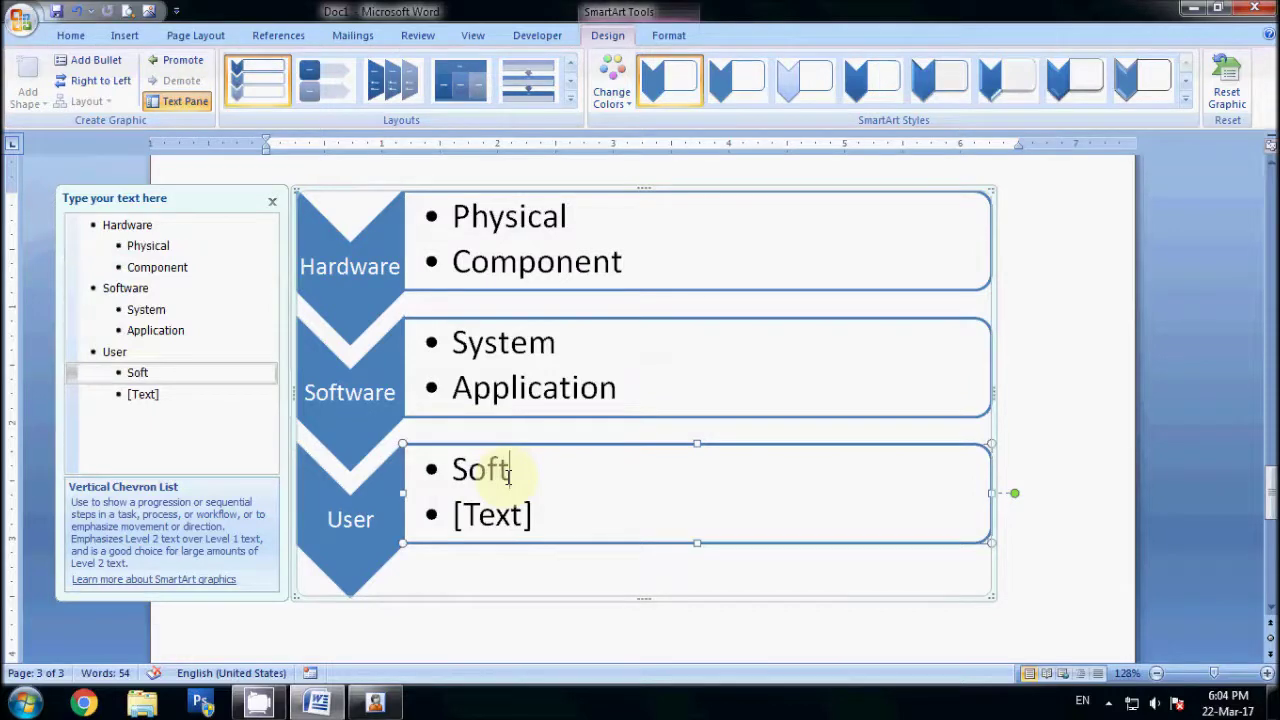
text(ware Cline)
key(BackSpace)
key(BackSpace)
text(ent)
click(497, 515)
text(Operator)
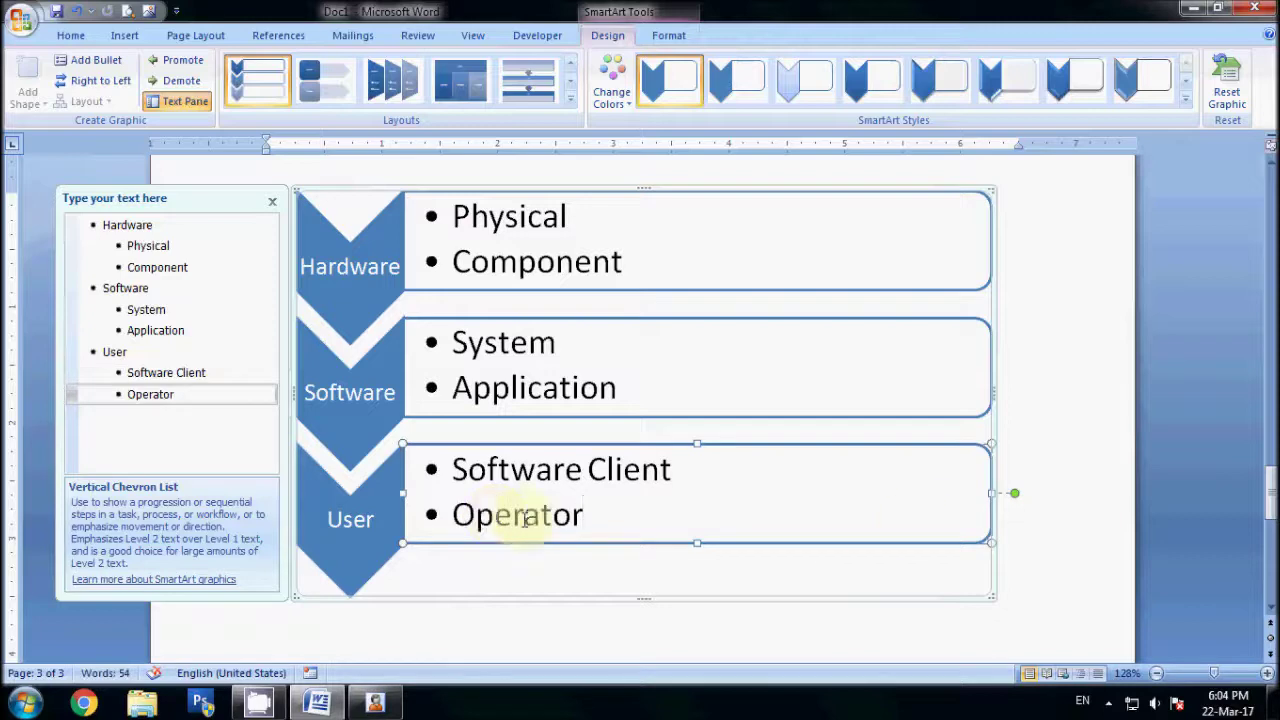
click(1104, 439)
scroll(1104, 439, up, 1)
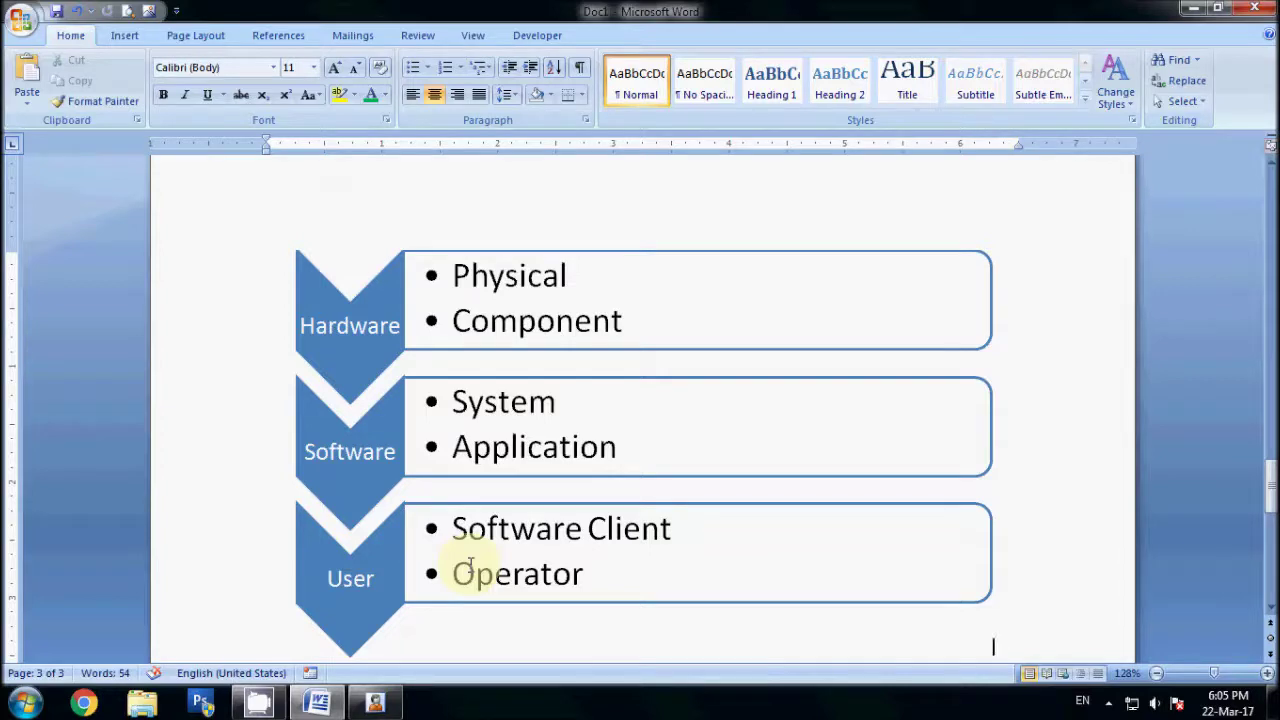
- Apply the White Outline SmartArt style to the chevron diagram after browsing the Layouts gallery
click(750, 258)
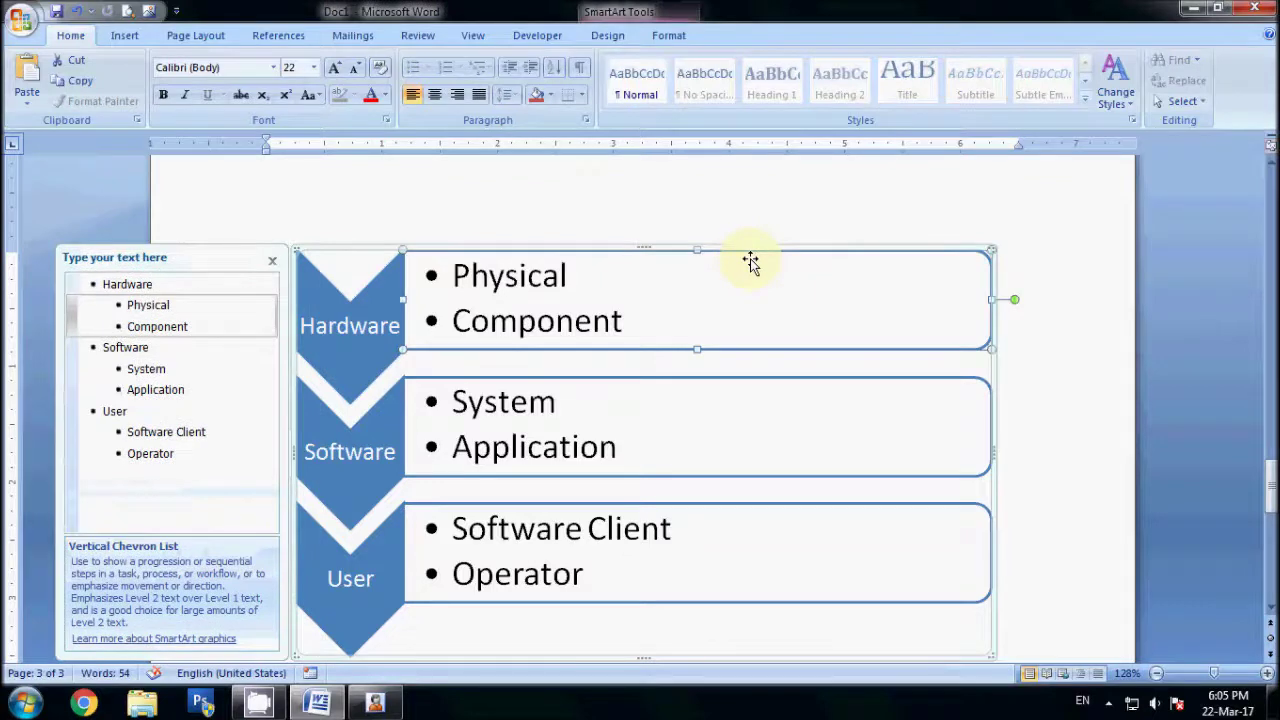
double_click(751, 259)
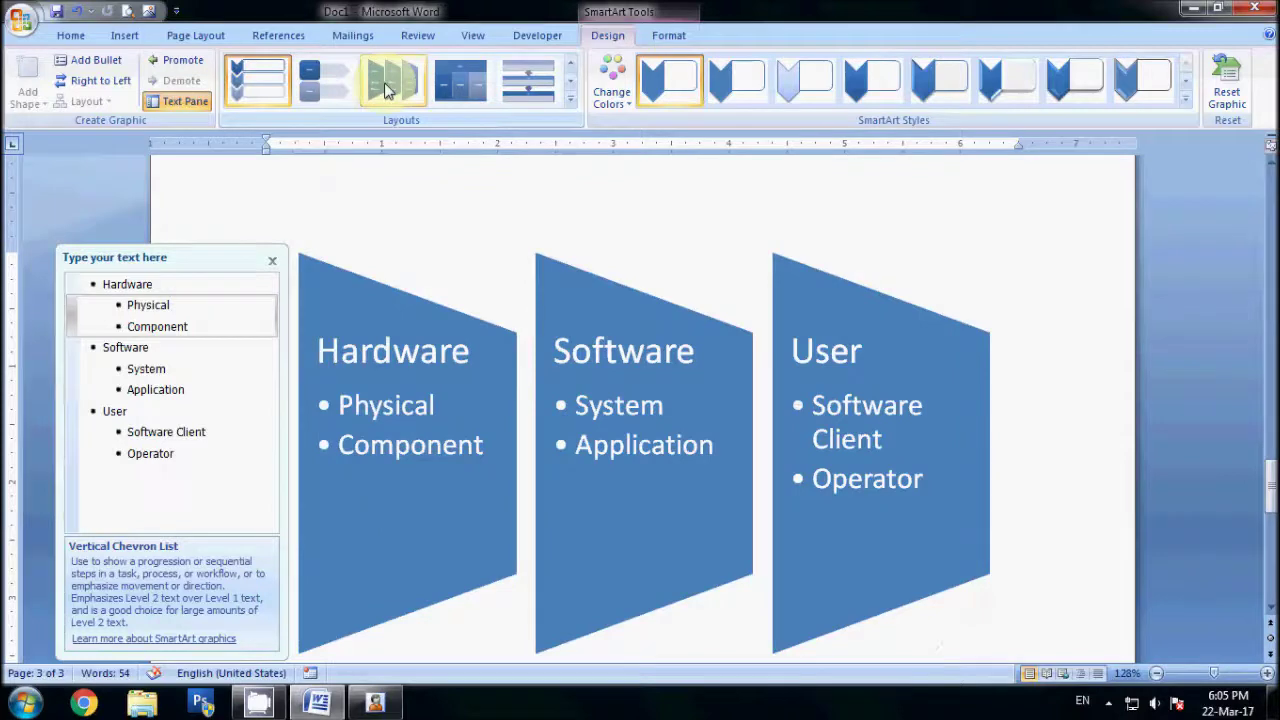
click(571, 83)
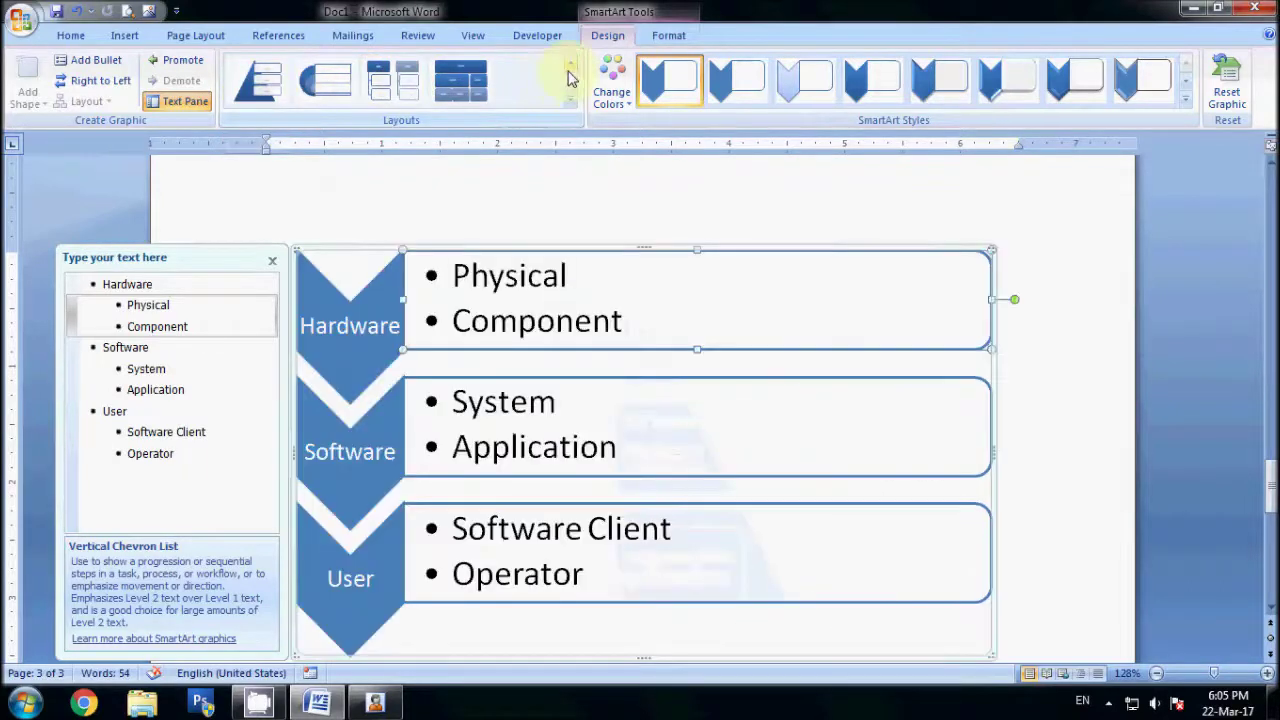
click(571, 106)
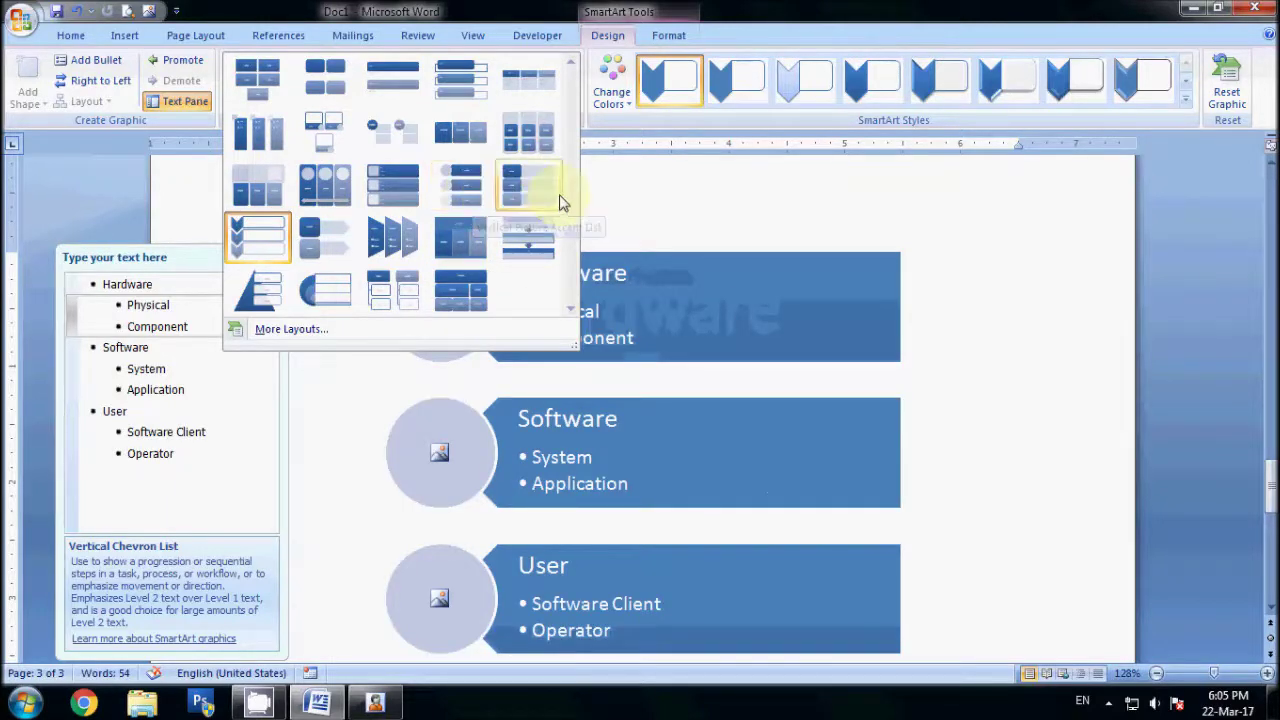
click(734, 82)
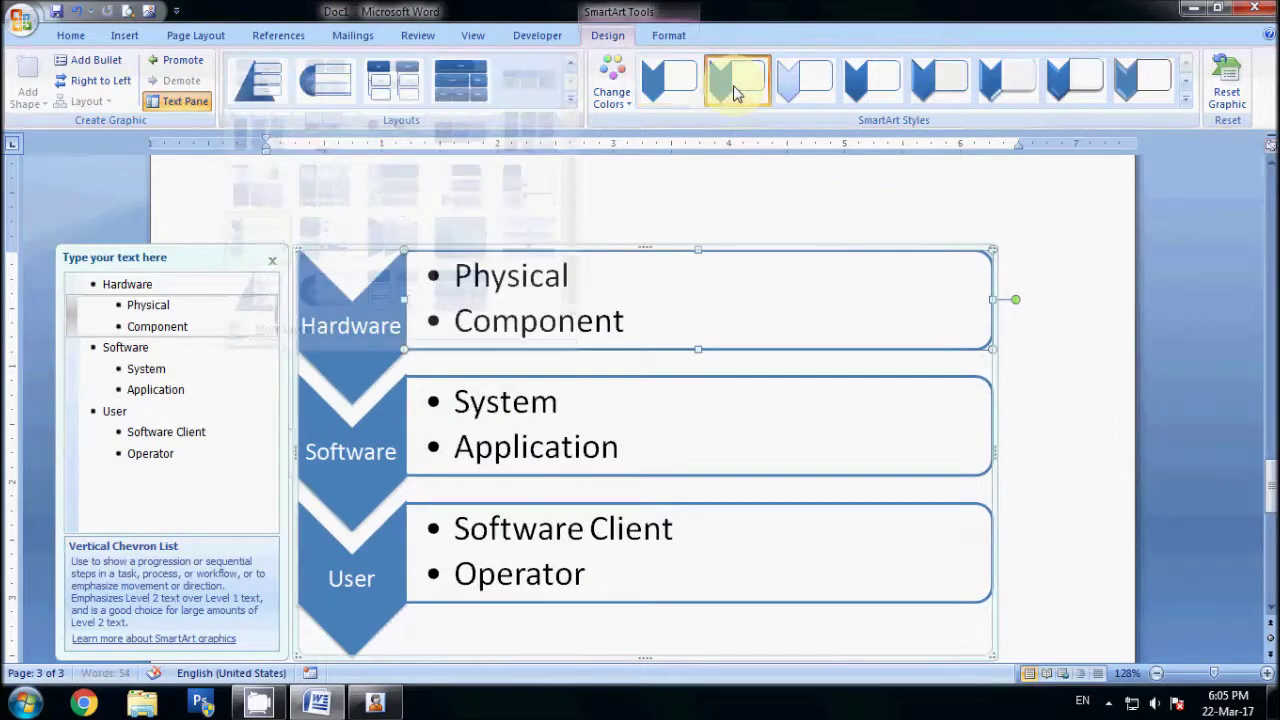
click(623, 101)
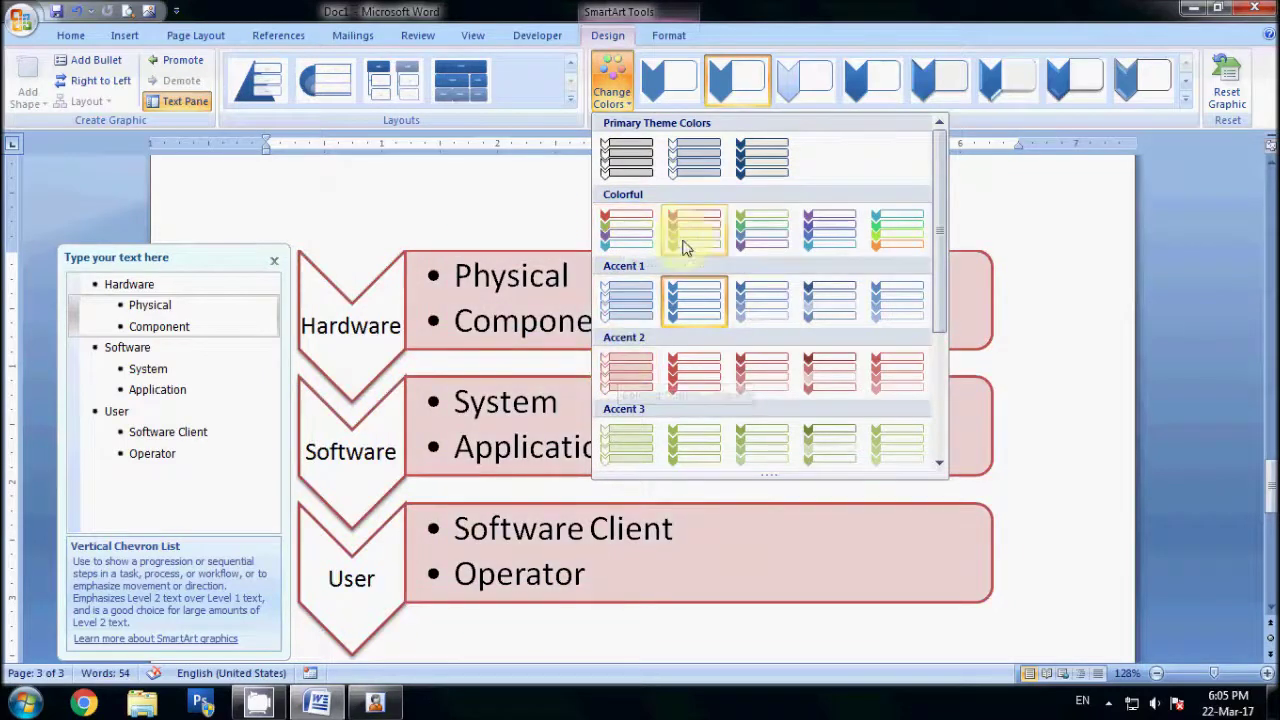
- Give the chevrons the Colorful scheme and fourth SmartArt style, then add a new line below
click(687, 231)
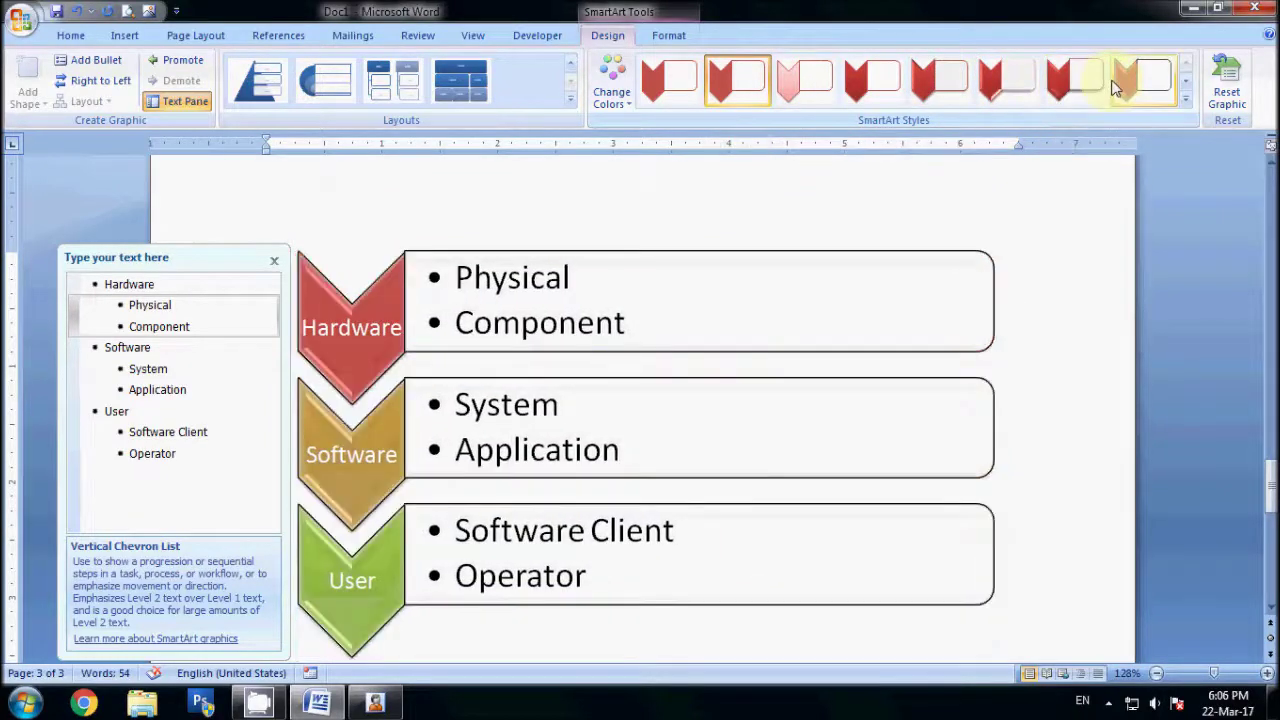
click(864, 89)
click(1075, 537)
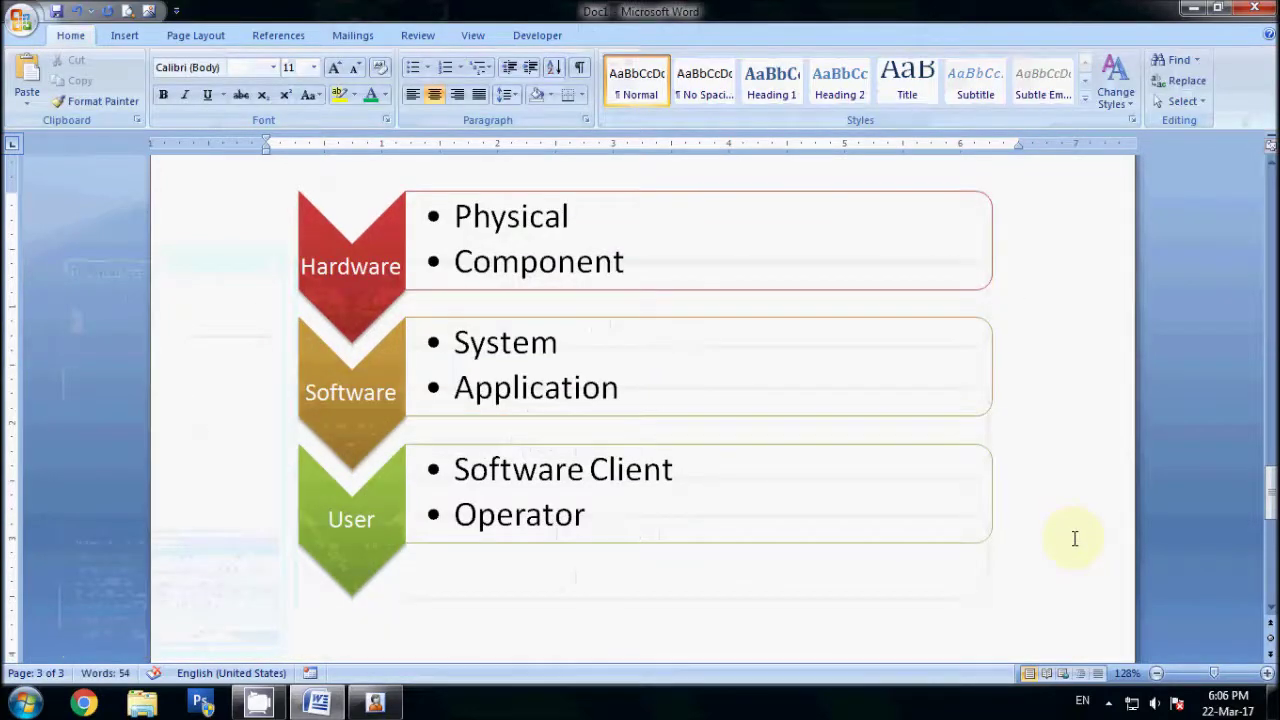
key(Return)
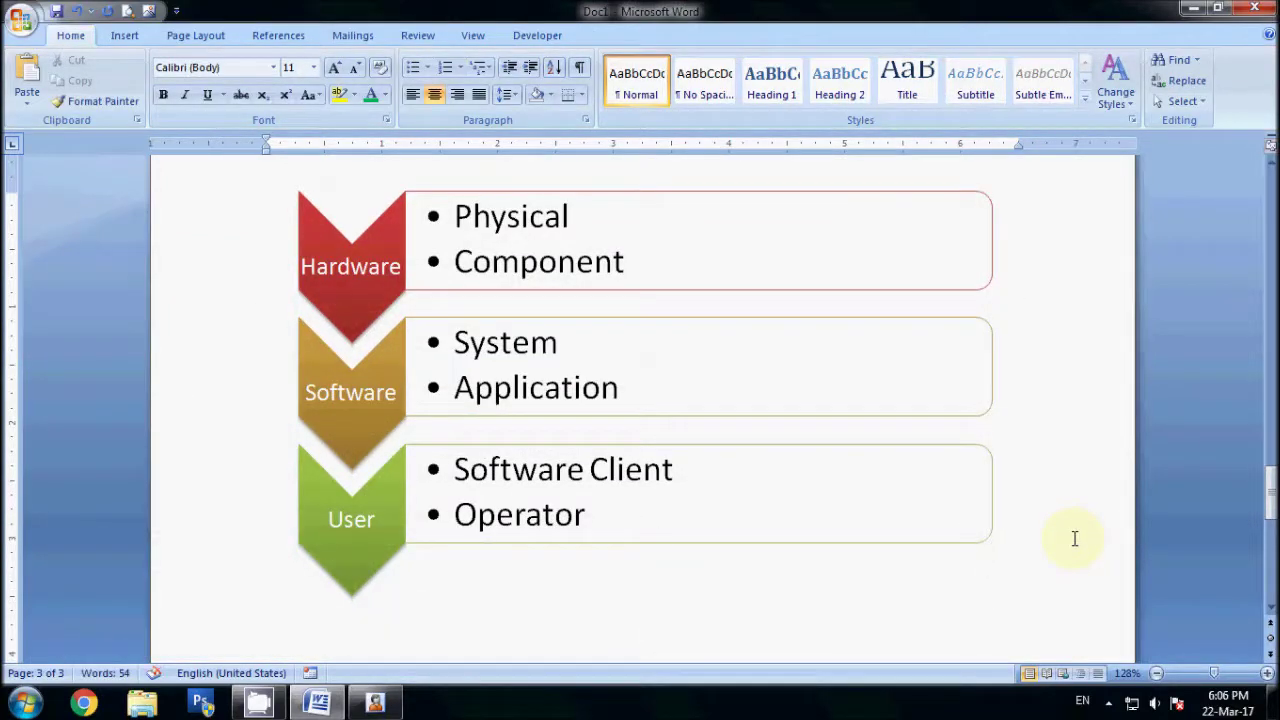
click(112, 36)
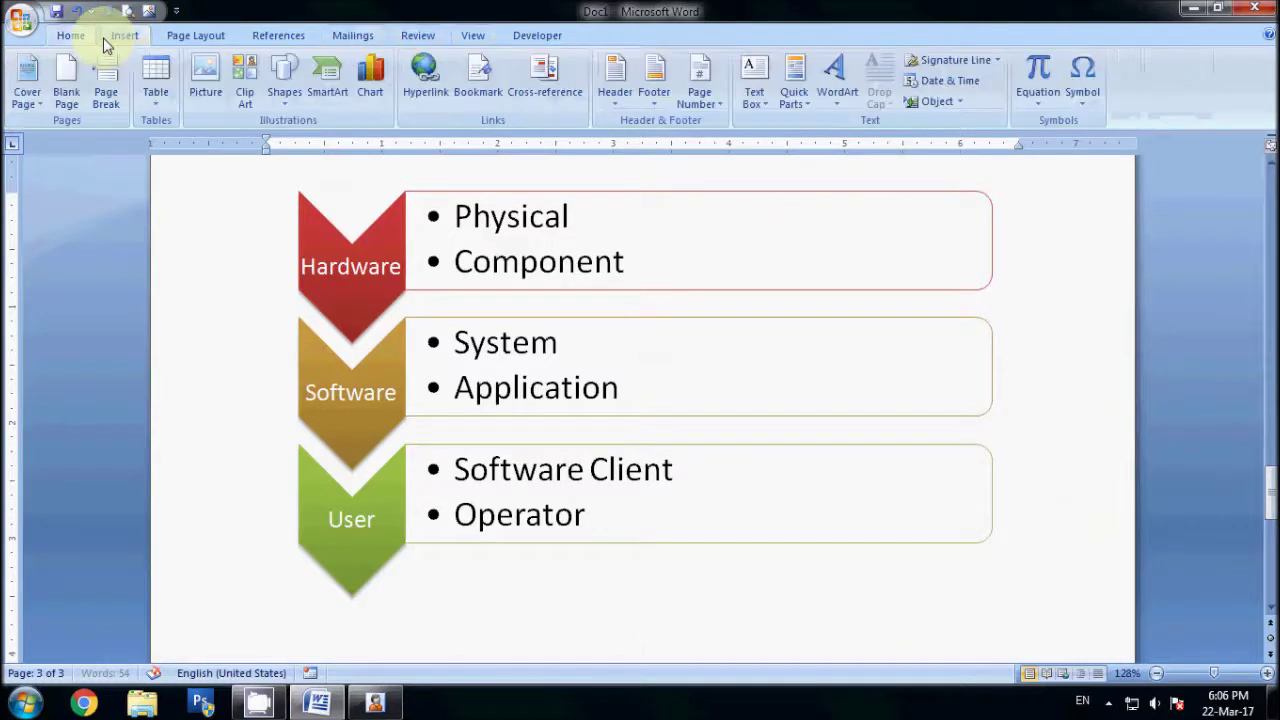
- Insert a Continuous Block Process SmartArt graphic from the Process category
click(322, 100)
click(370, 260)
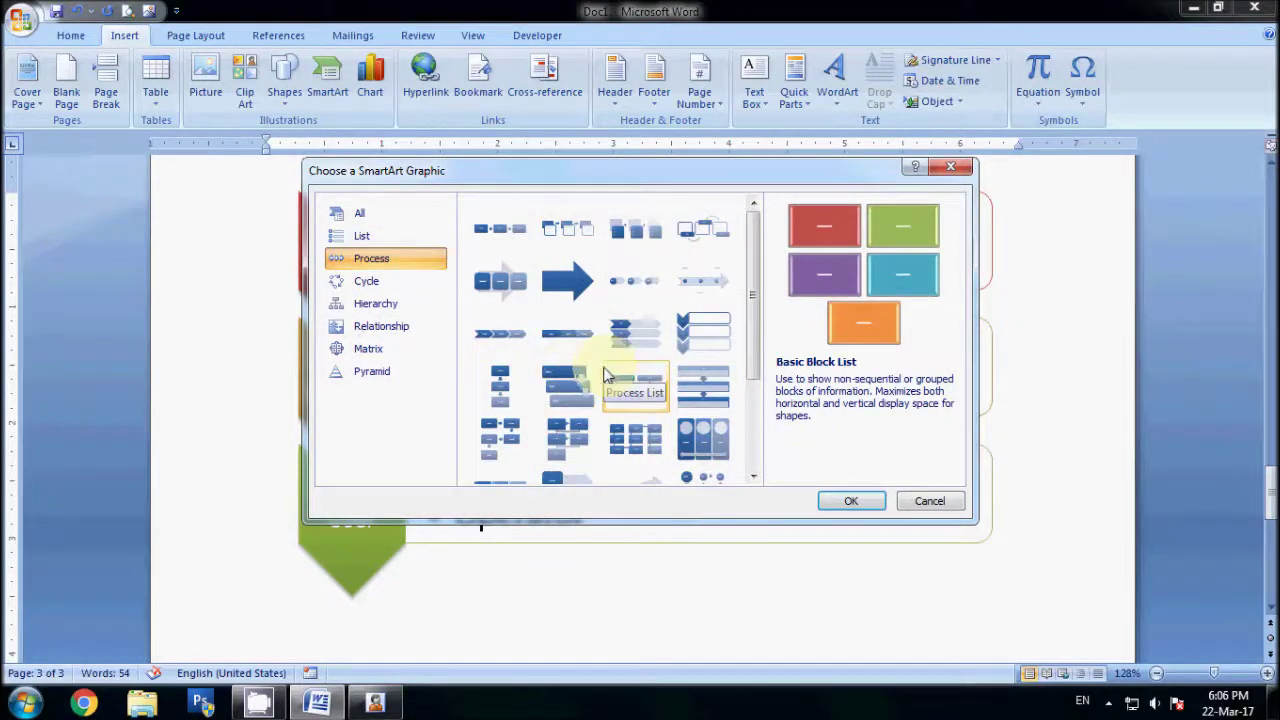
click(500, 281)
click(846, 506)
- Type Input, Process and Output into the three blocks
click(395, 428)
click(408, 434)
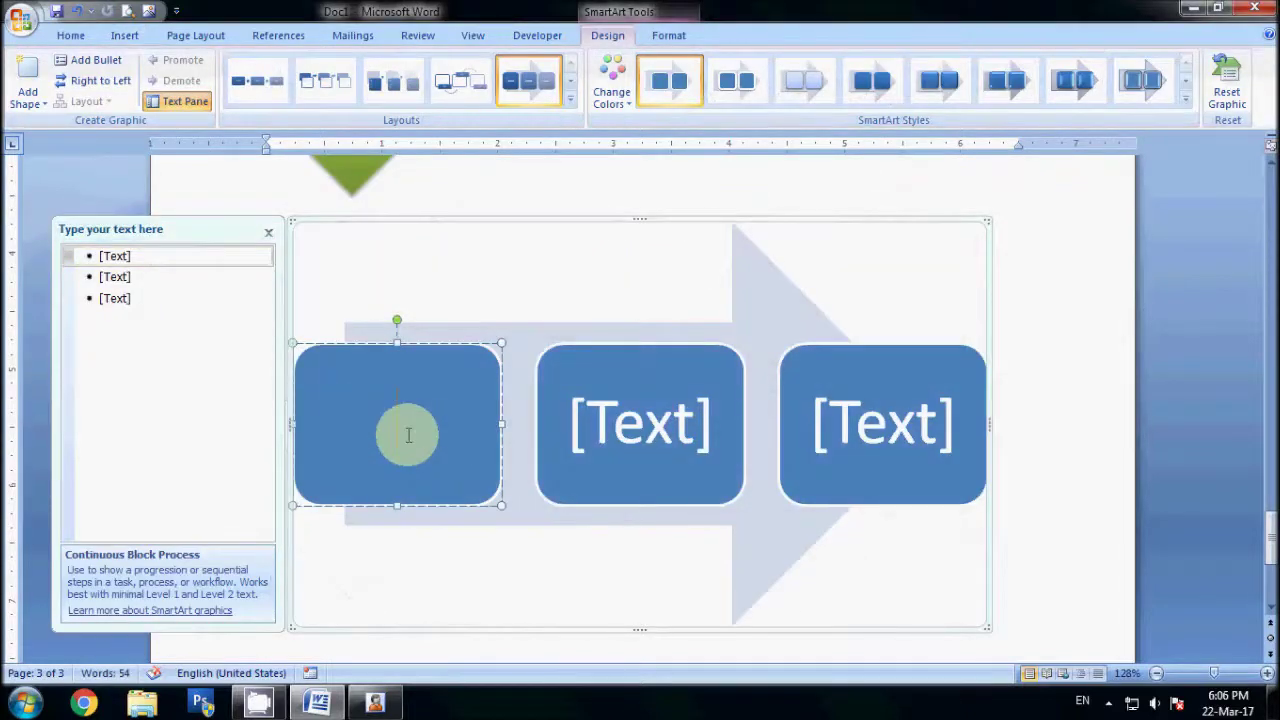
text(Inout)
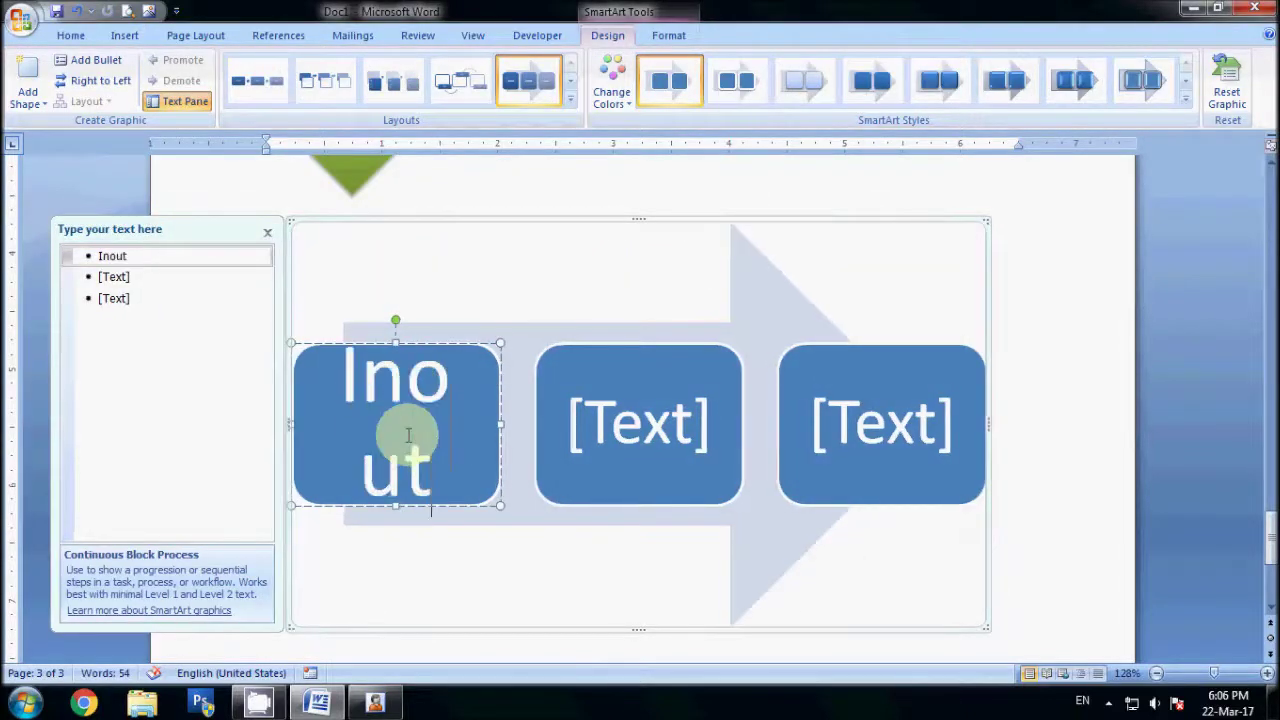
key(BackSpace)
key(BackSpace)
key(BackSpace)
text(put)
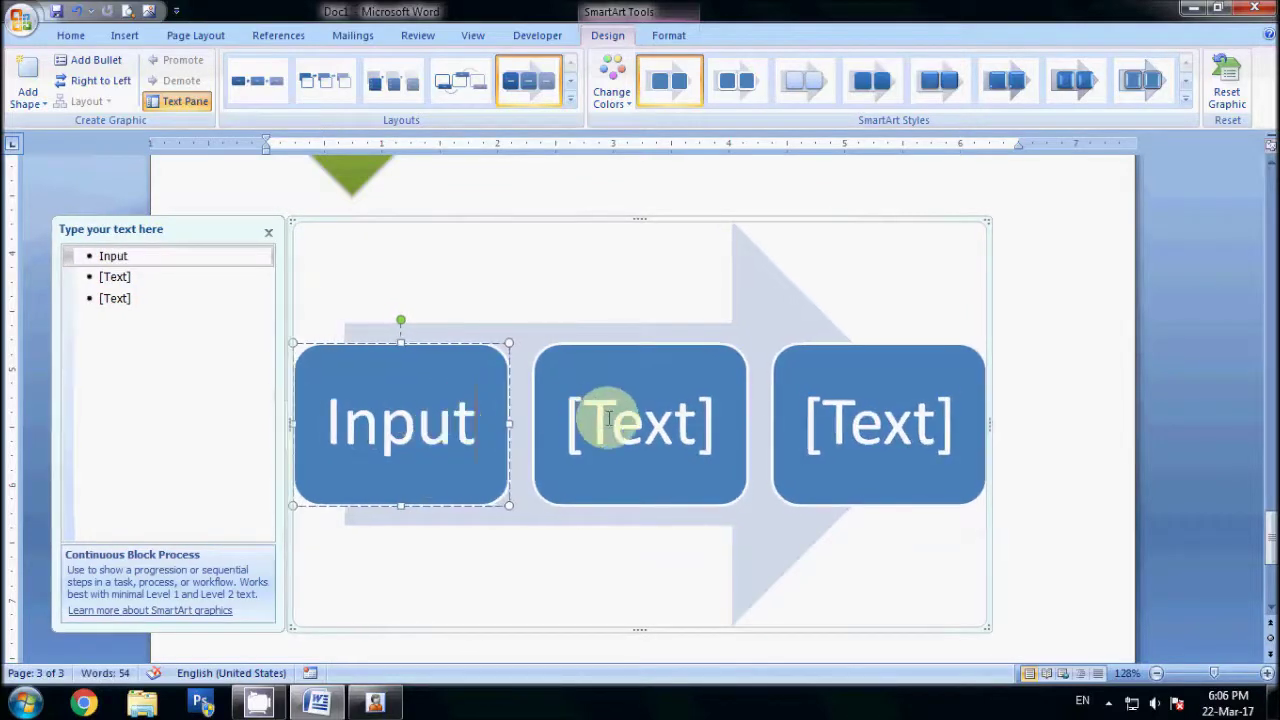
click(604, 419)
text(Proce)
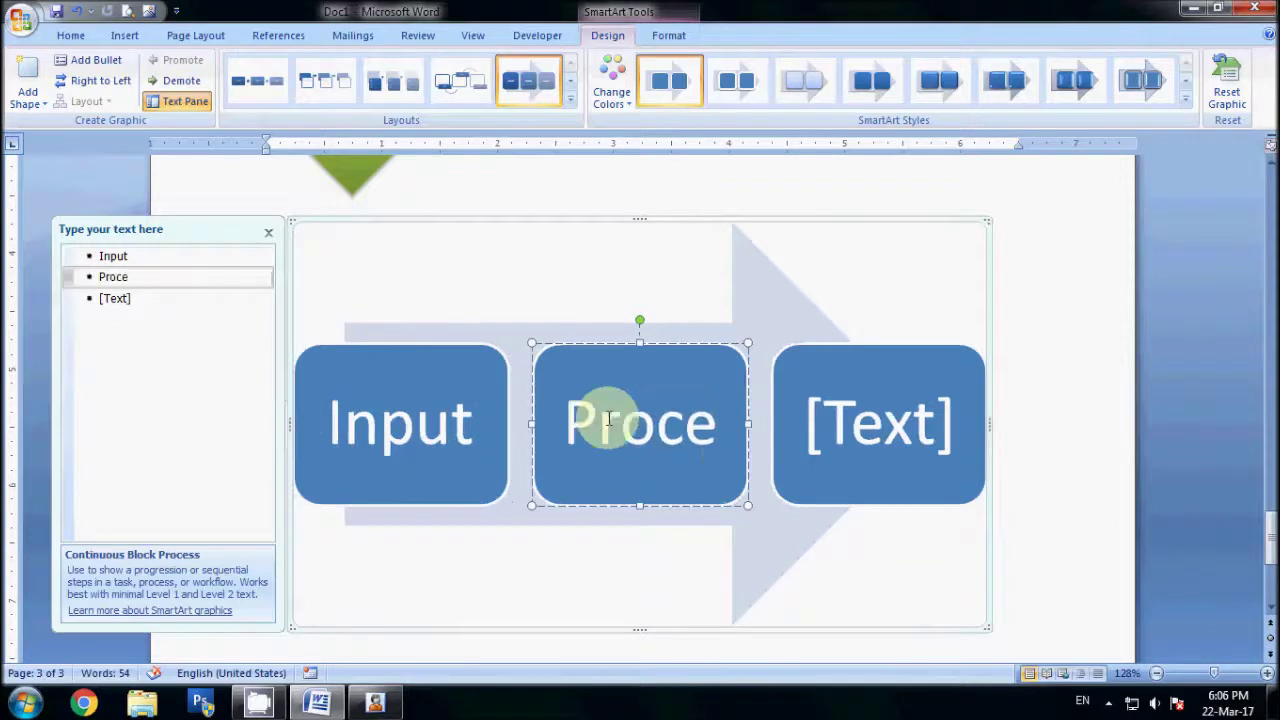
text(ss)
click(866, 426)
text(Outpo)
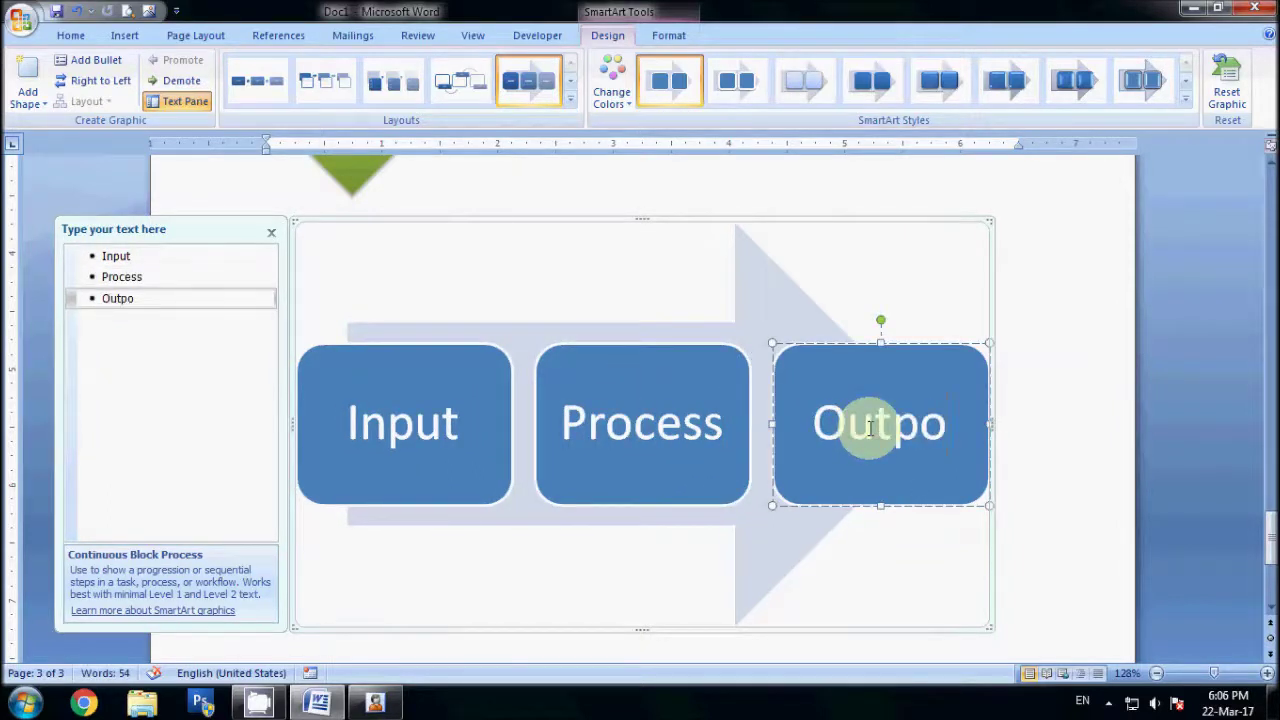
key(BackSpace)
text(ut)
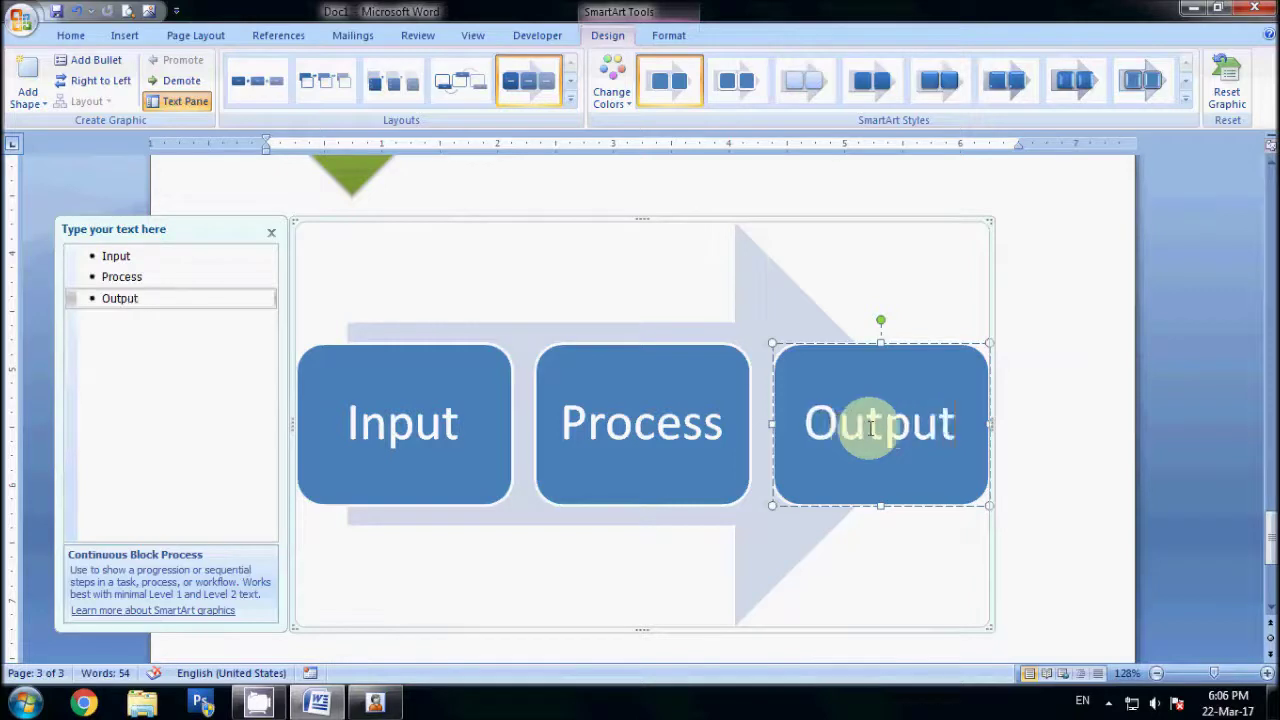
click(1063, 466)
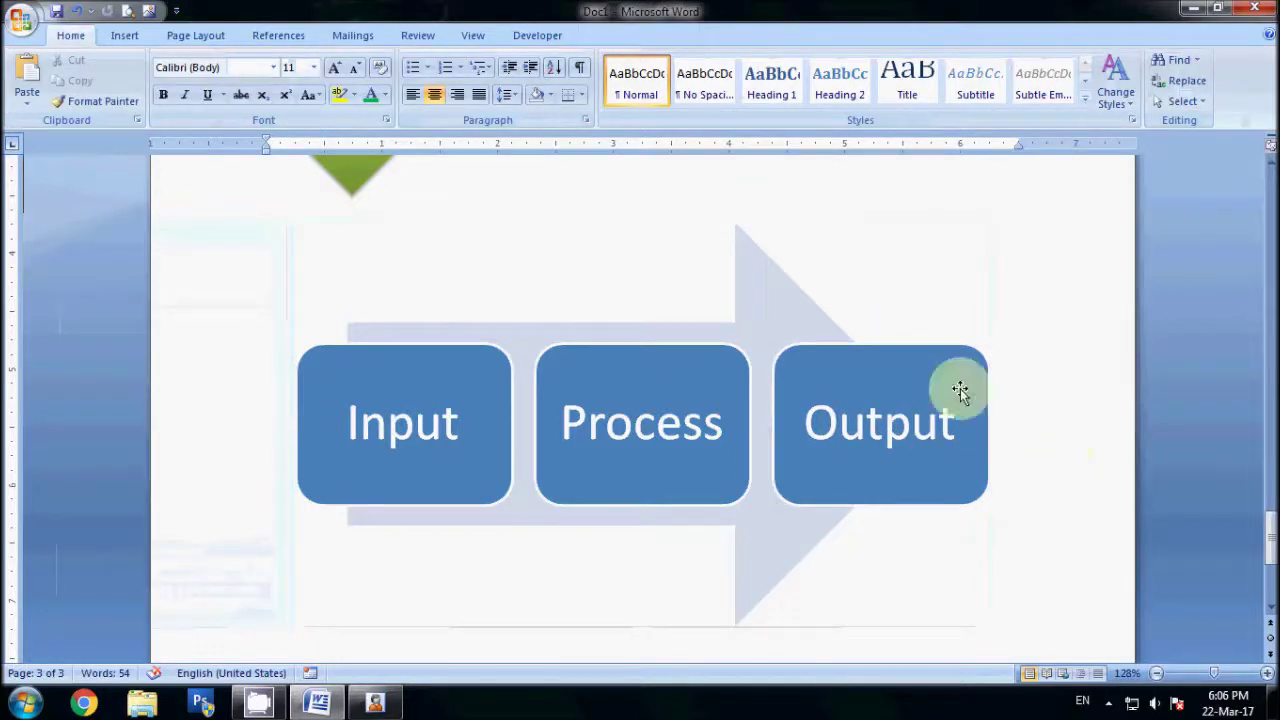
- Switch the Input/Process/Output diagram to the Alternating Flow layout and apply a new SmartArt style
click(765, 274)
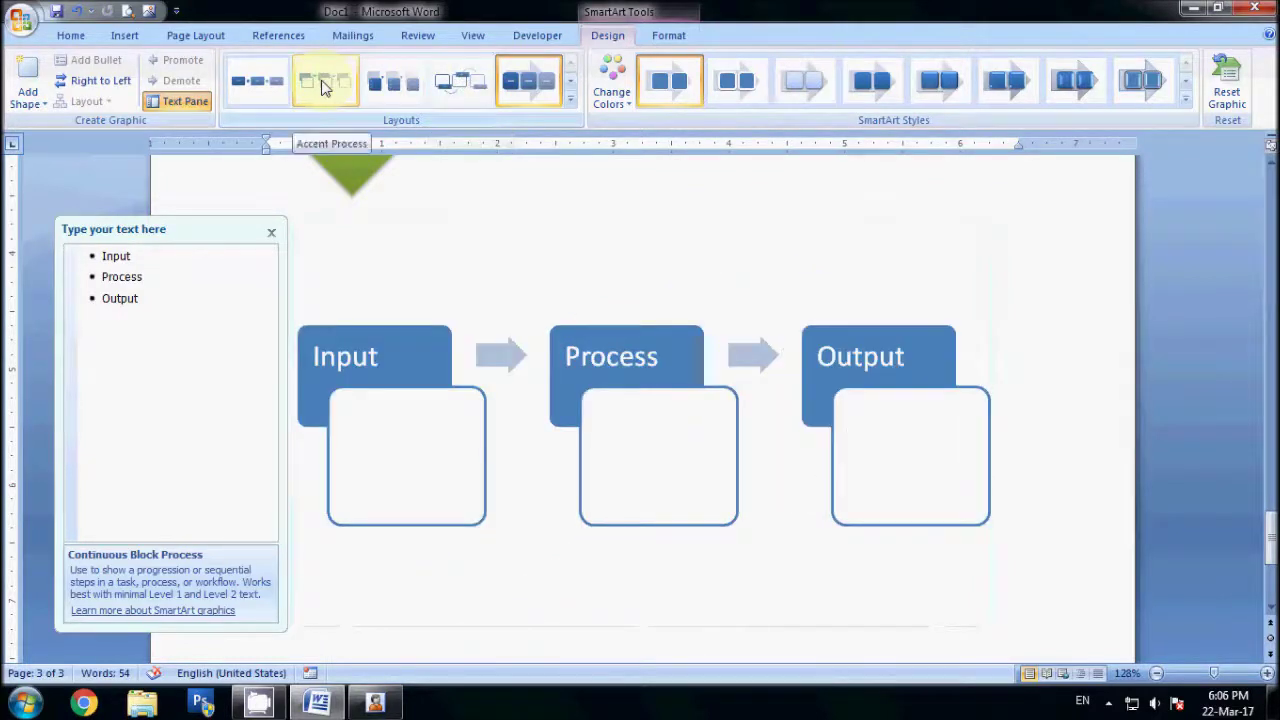
click(468, 89)
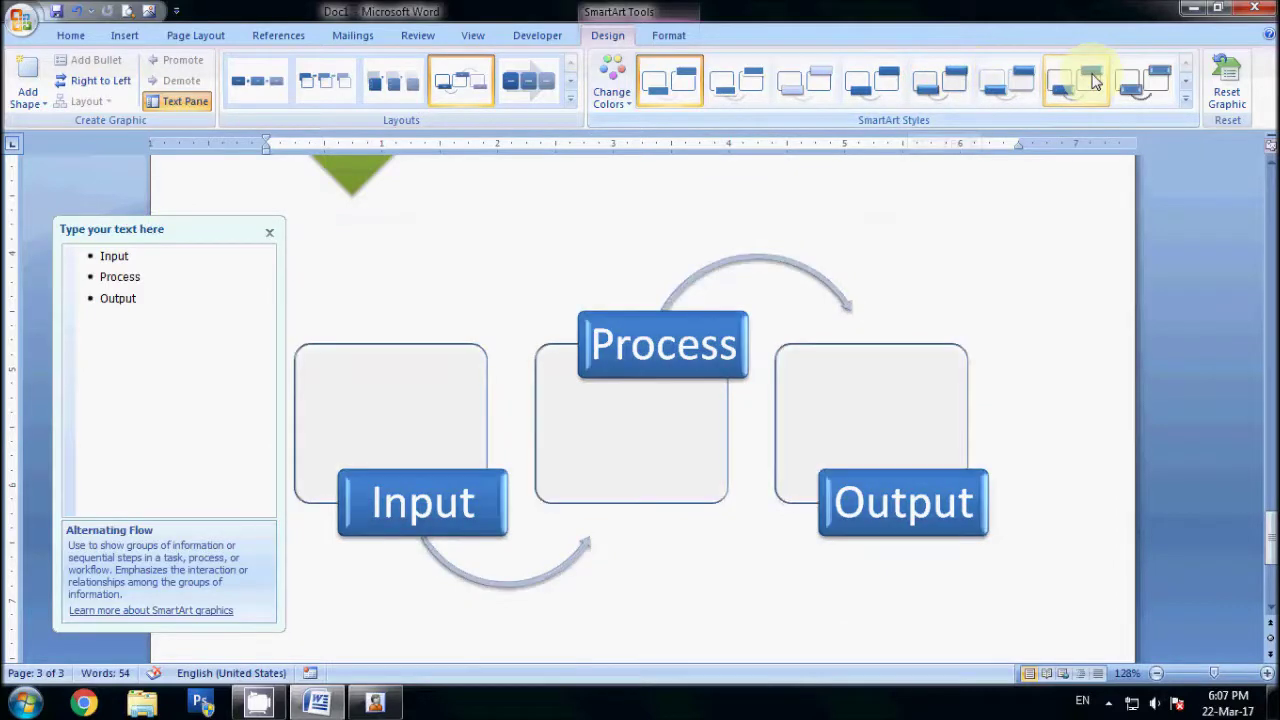
click(822, 90)
click(1057, 443)
scroll(1059, 441, down, 1)
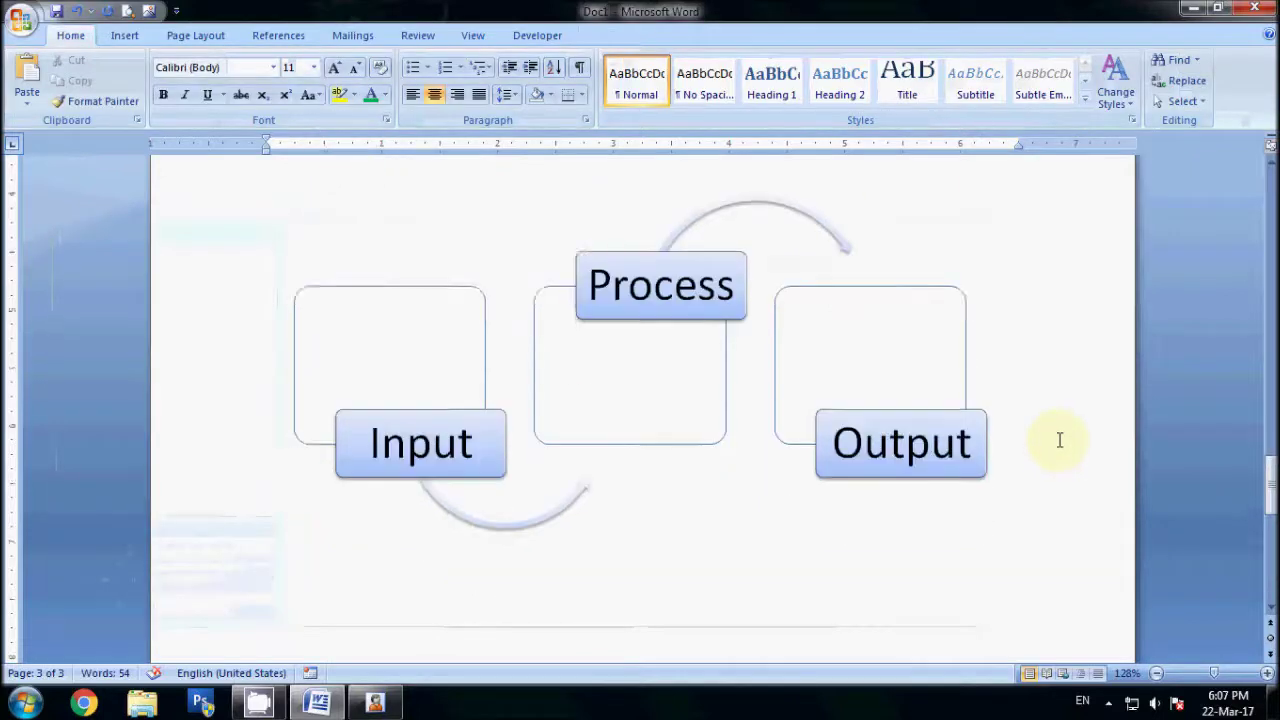
scroll(1059, 440, down, 5)
scroll(1059, 440, down, 3)
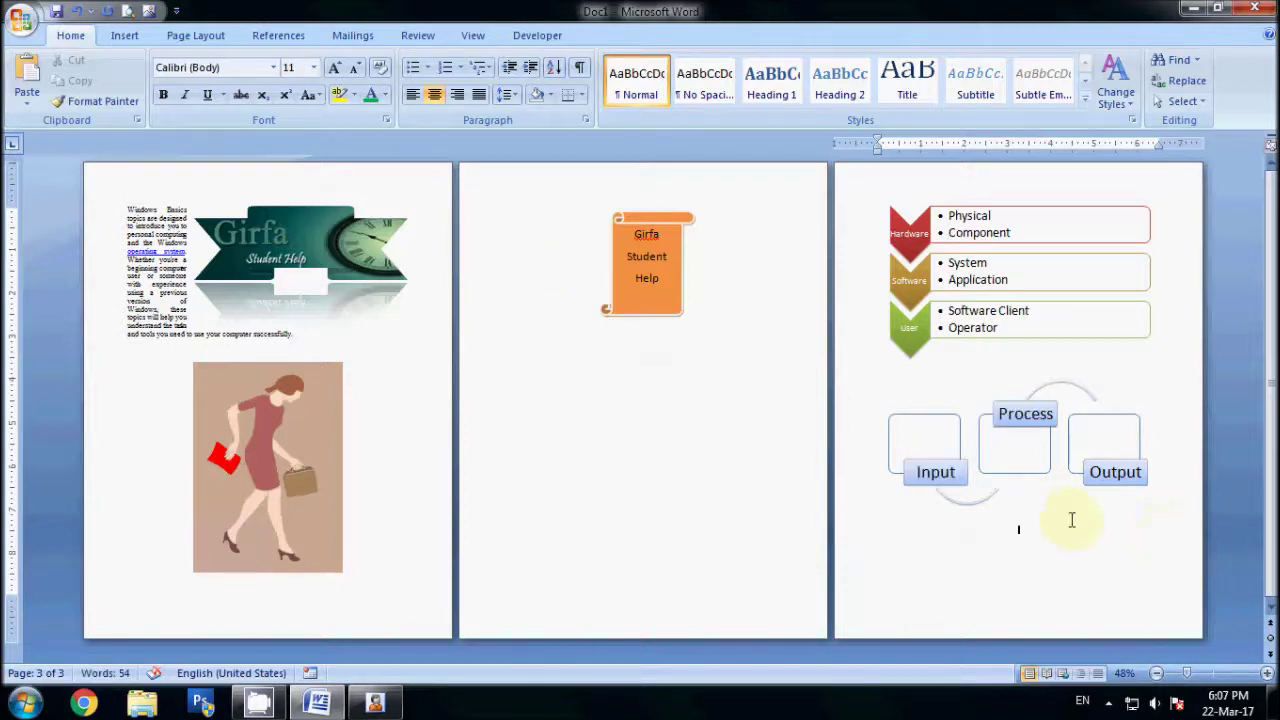
- Insert a page break with Ctrl+Enter to start page four, then choose Chart from Insert
scroll(1060, 530, up, 3)
scroll(858, 531, up, 2)
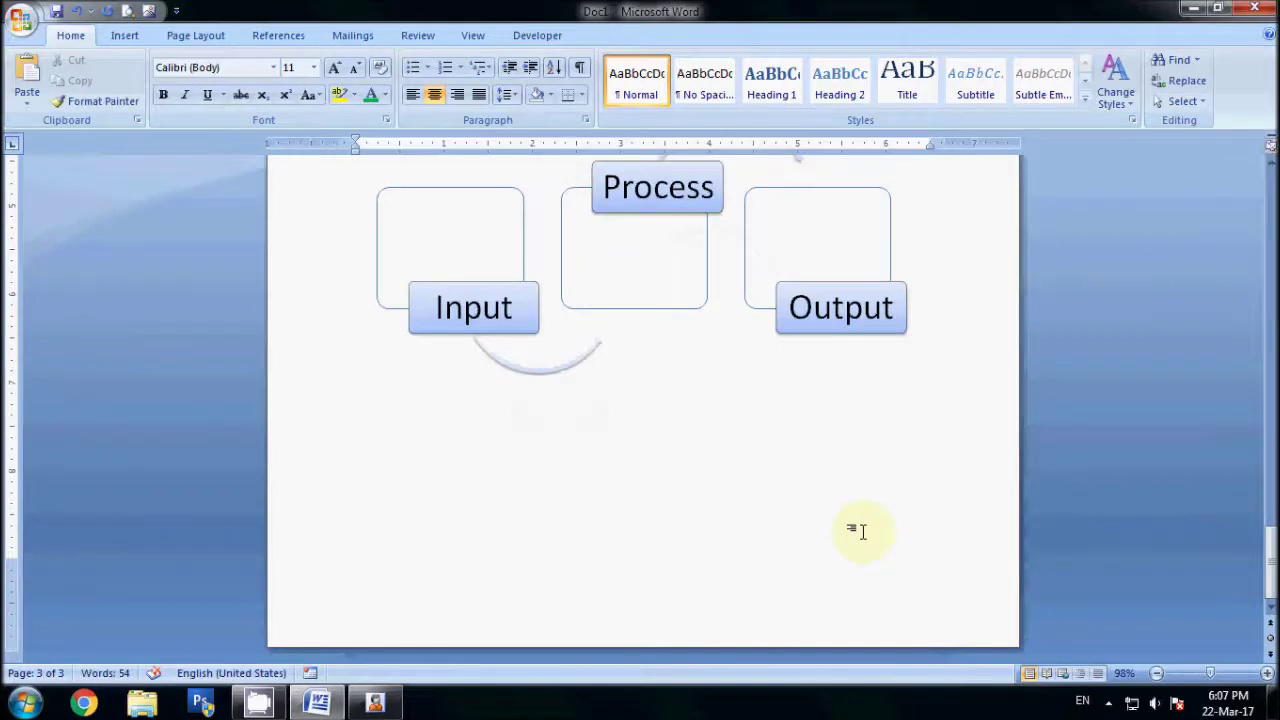
key(ctrl+Return)
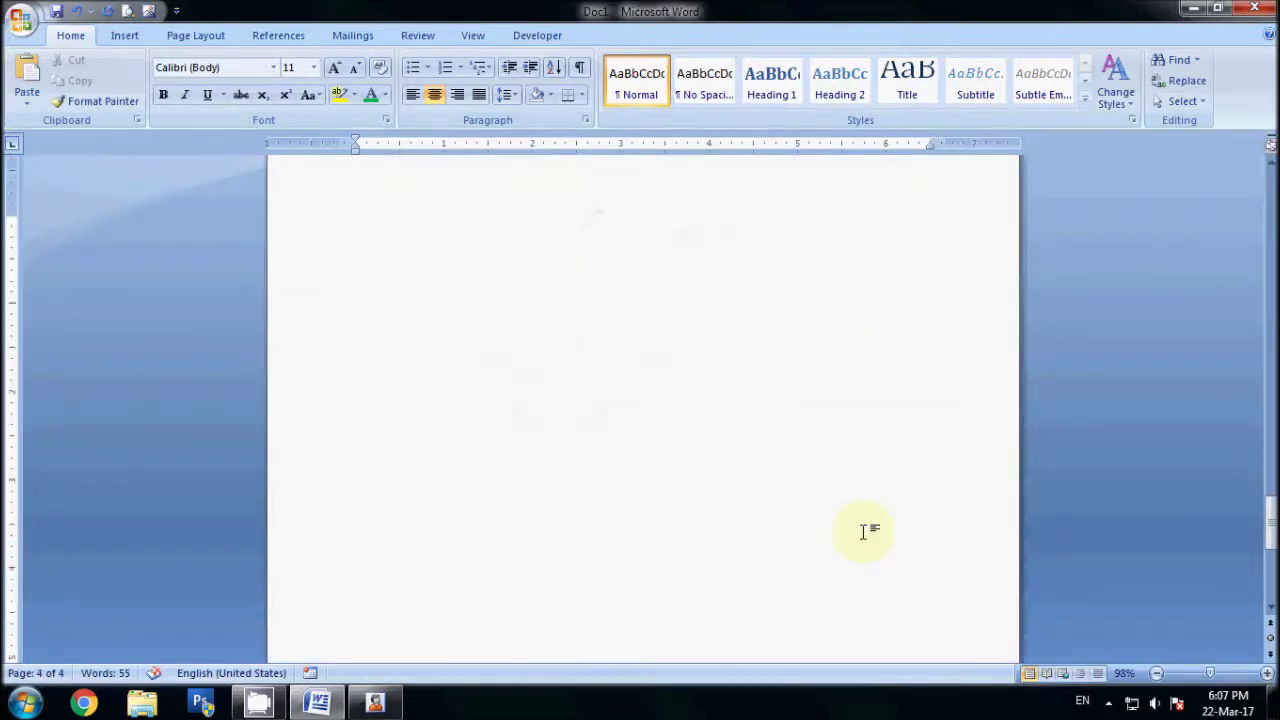
scroll(866, 531, up, 4)
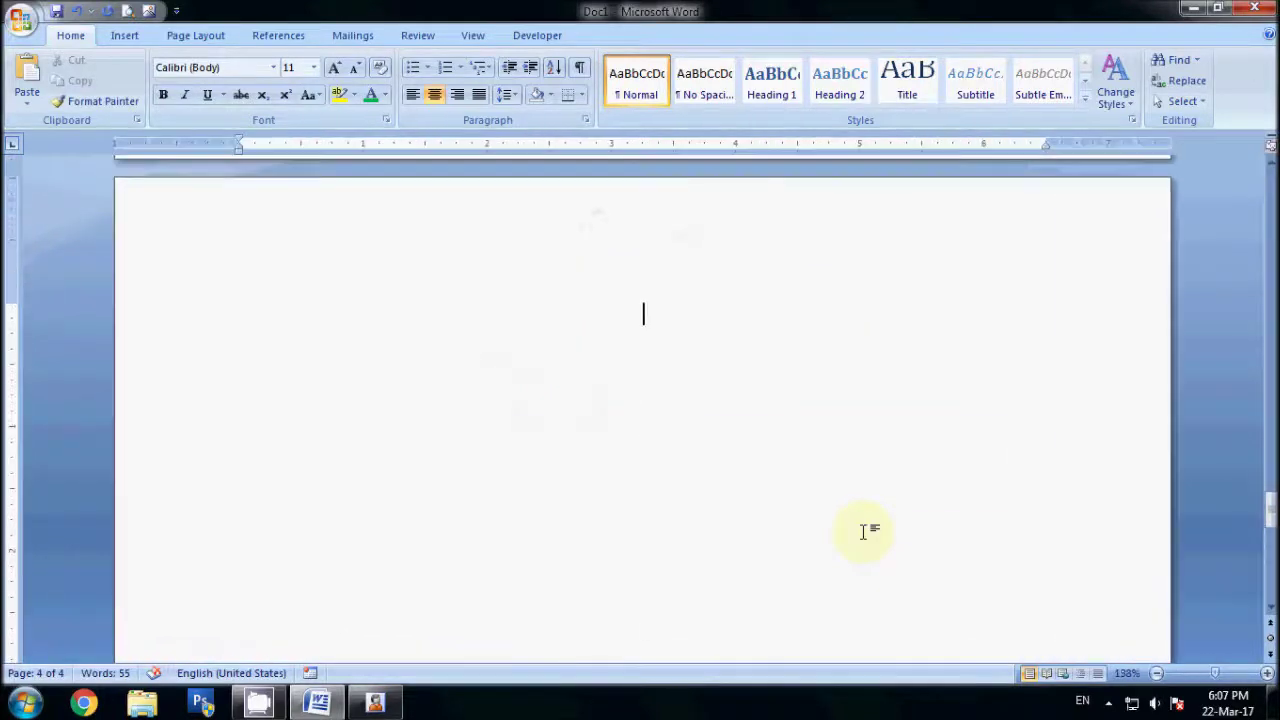
click(126, 35)
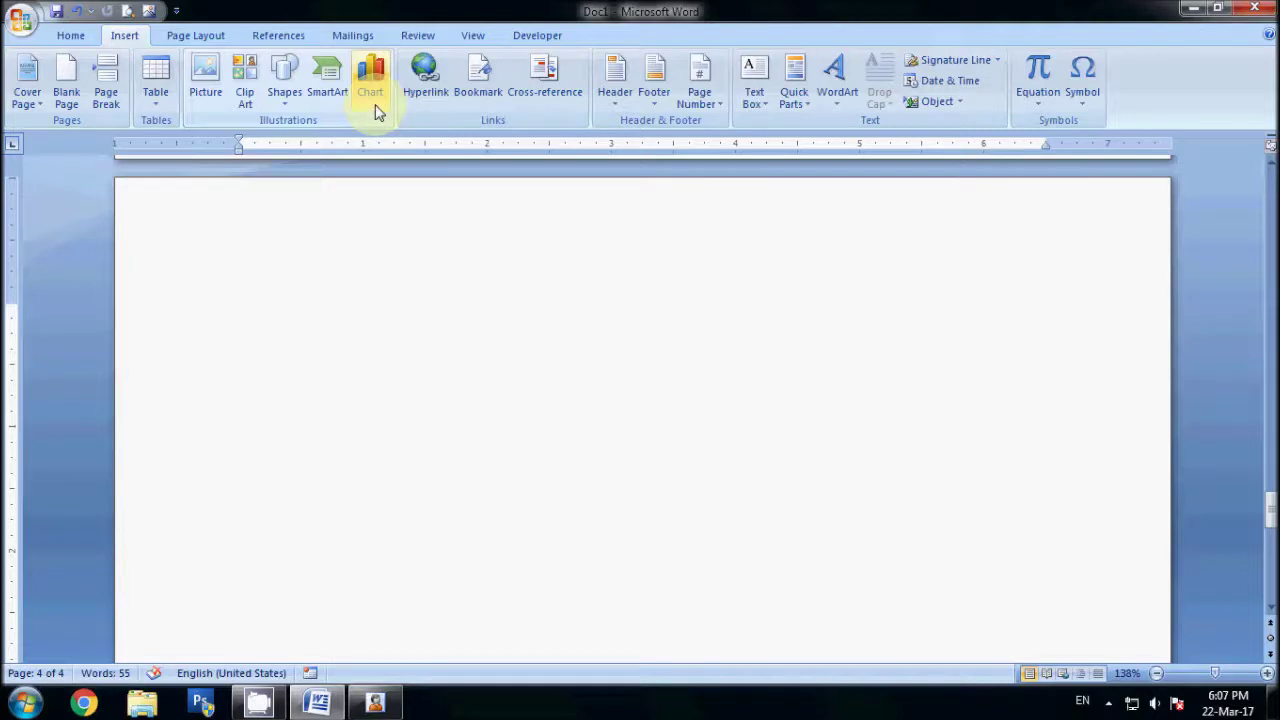
click(377, 112)
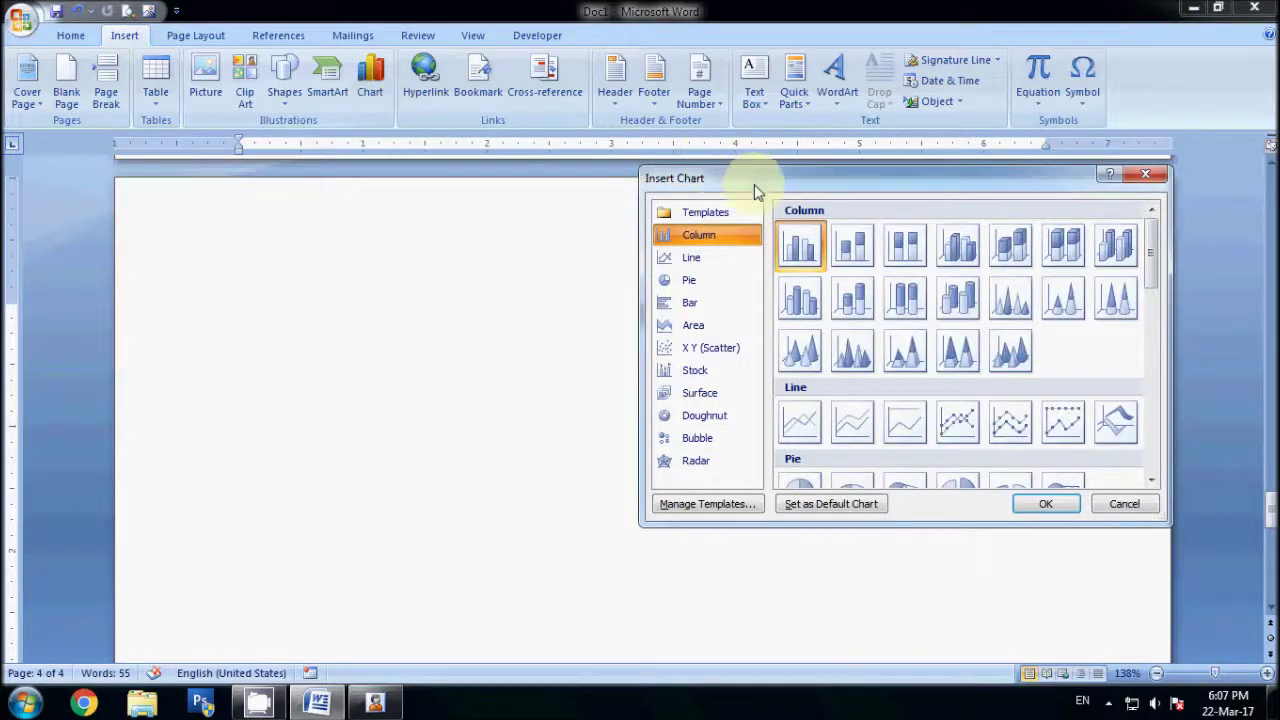
- Move the Insert Chart dialog to the centre of the page
drag(754, 184, 585, 195)
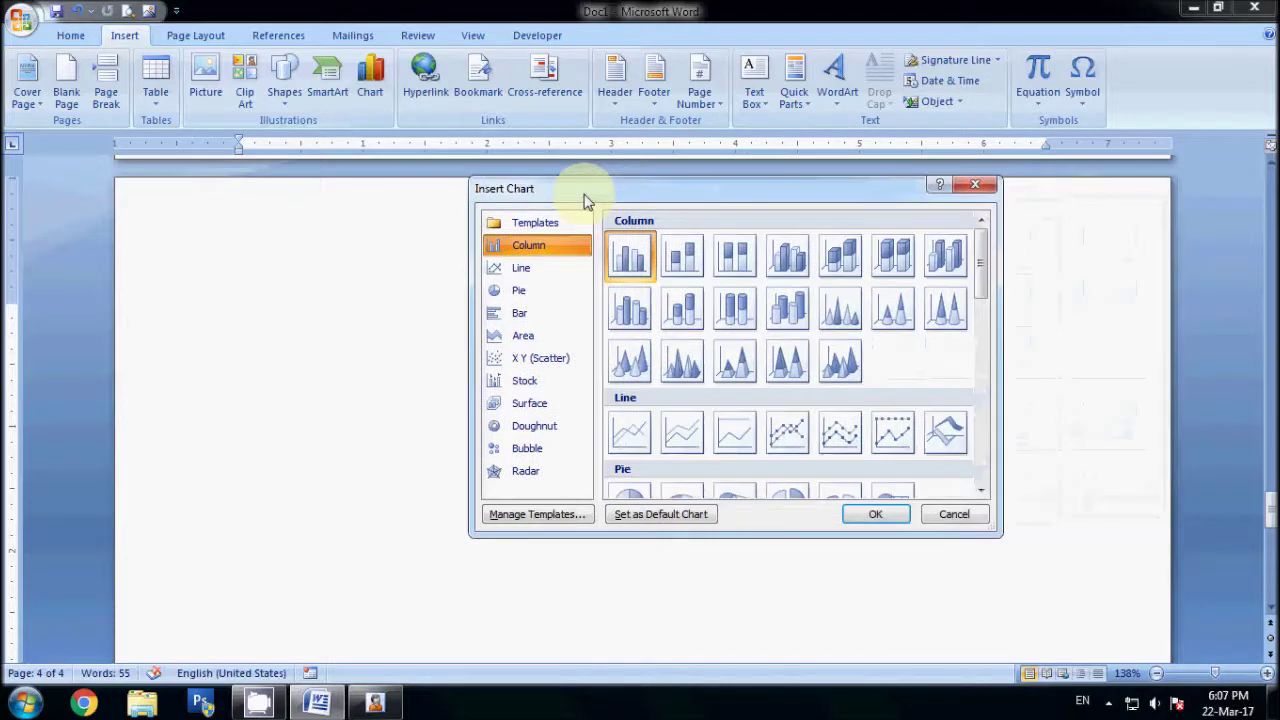
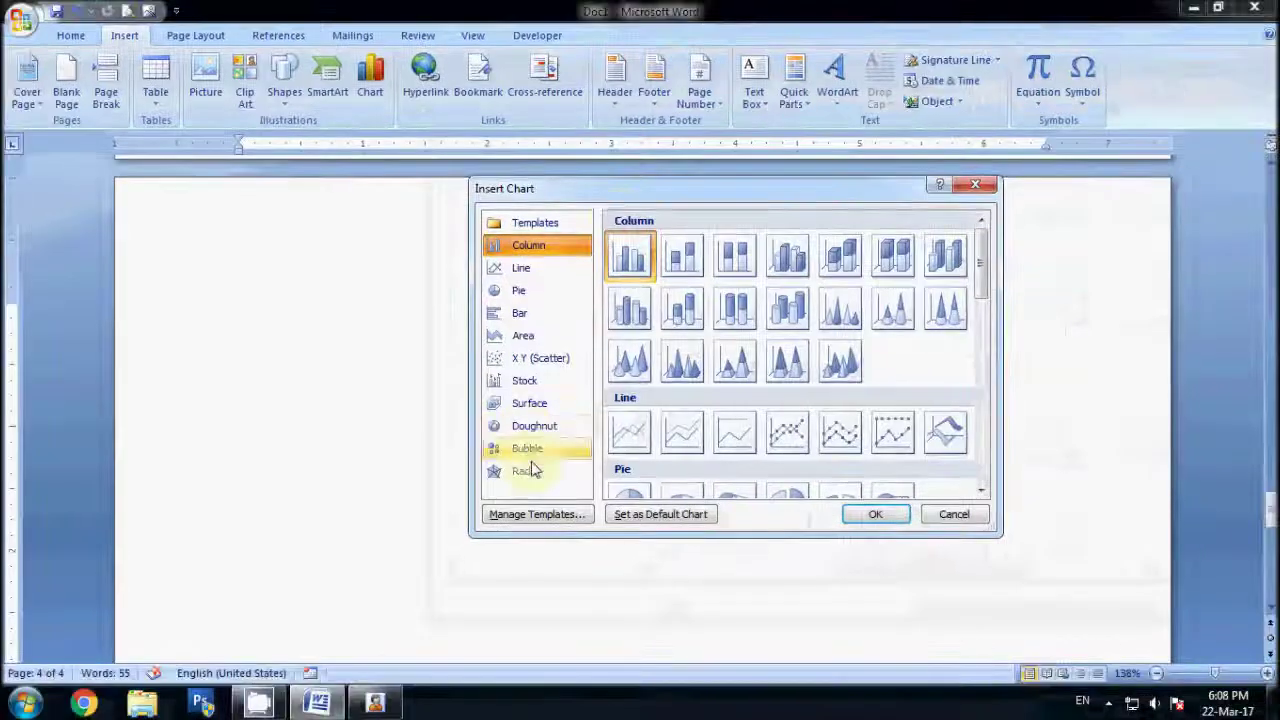
- Insert a Clustered Column chart and select the first series heading in its data sheet
click(642, 268)
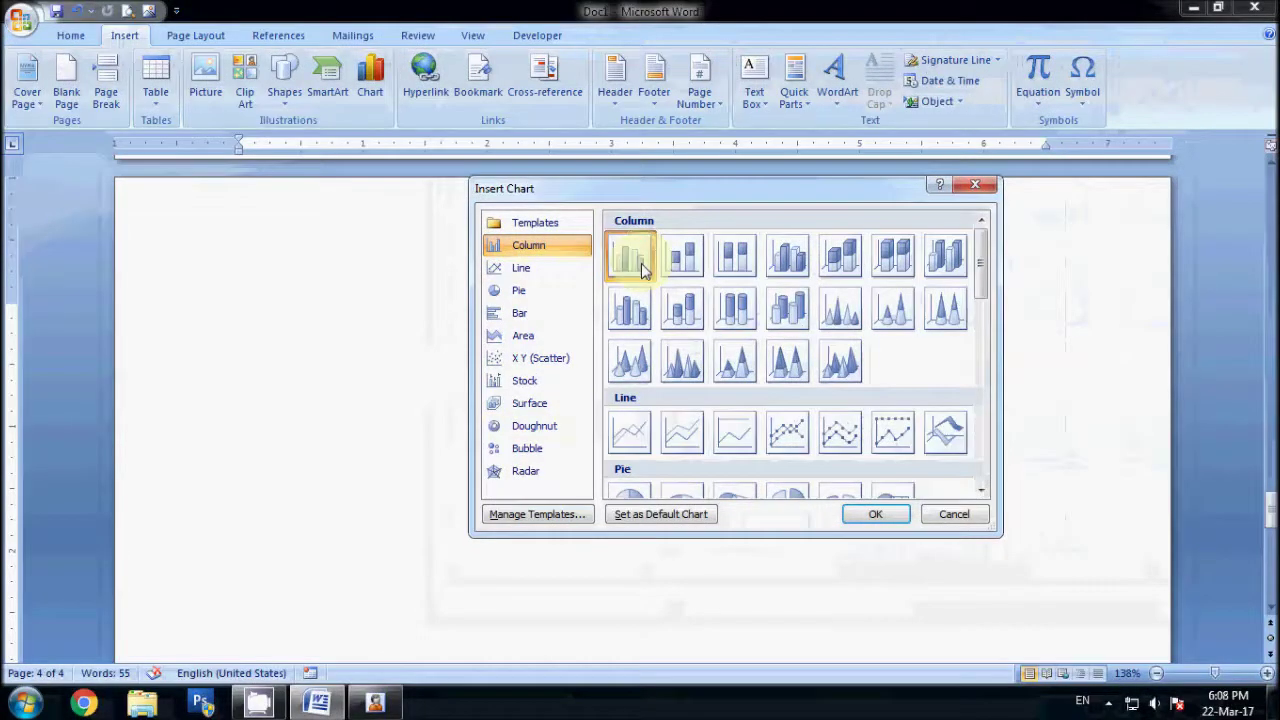
click(862, 516)
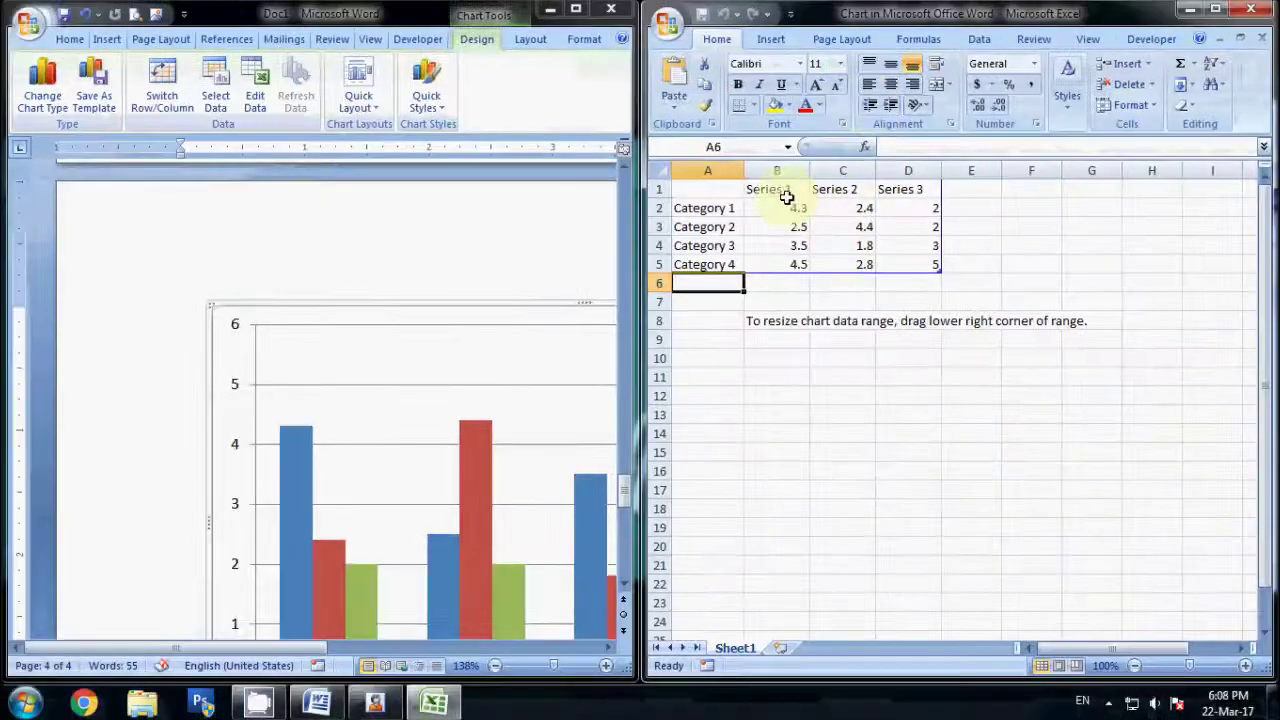
click(786, 193)
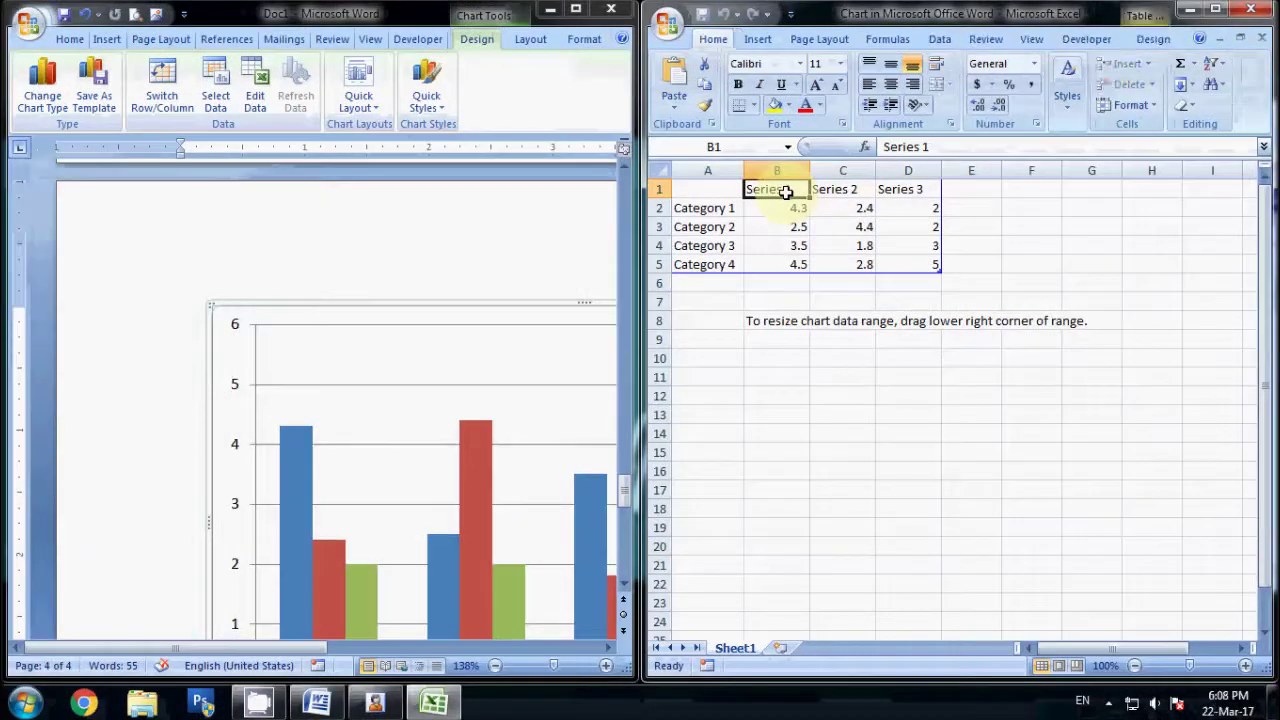
- Rename the series headings to Hindi, Eng, Art and the categories to Ram, Syam, Sita
text(Hindi)
key(Tab)
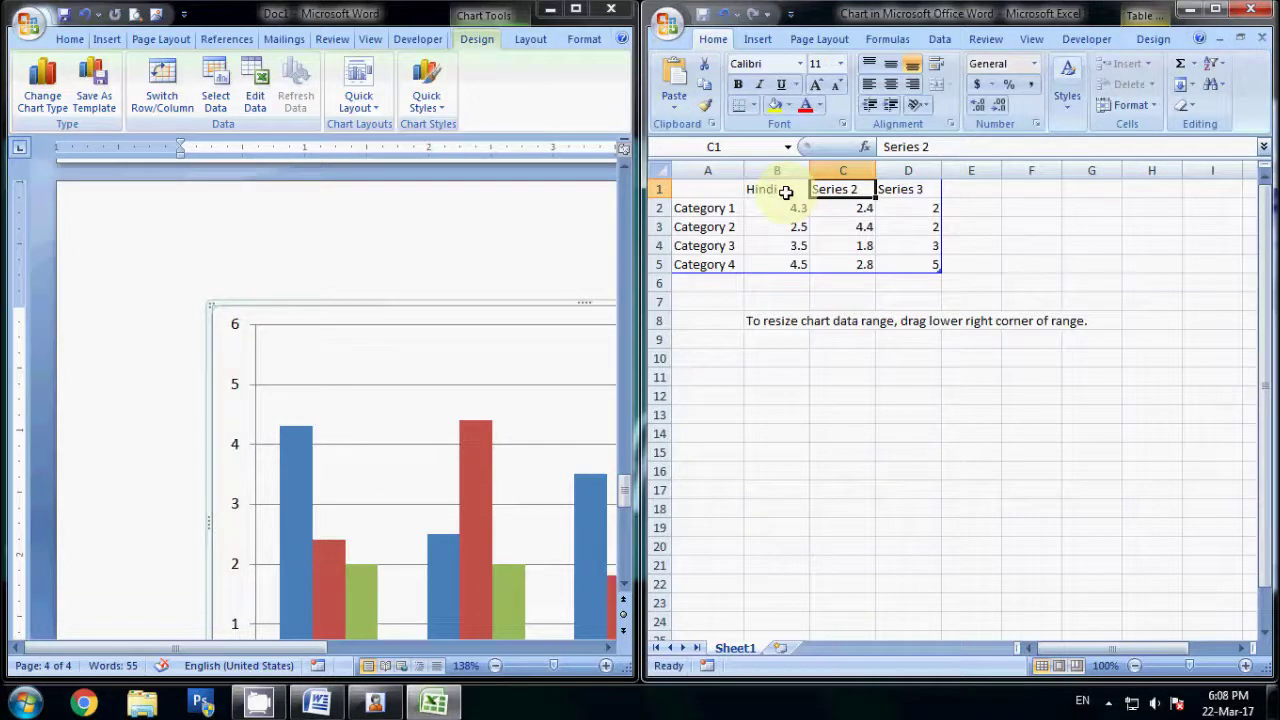
text(Eng)
key(Tab)
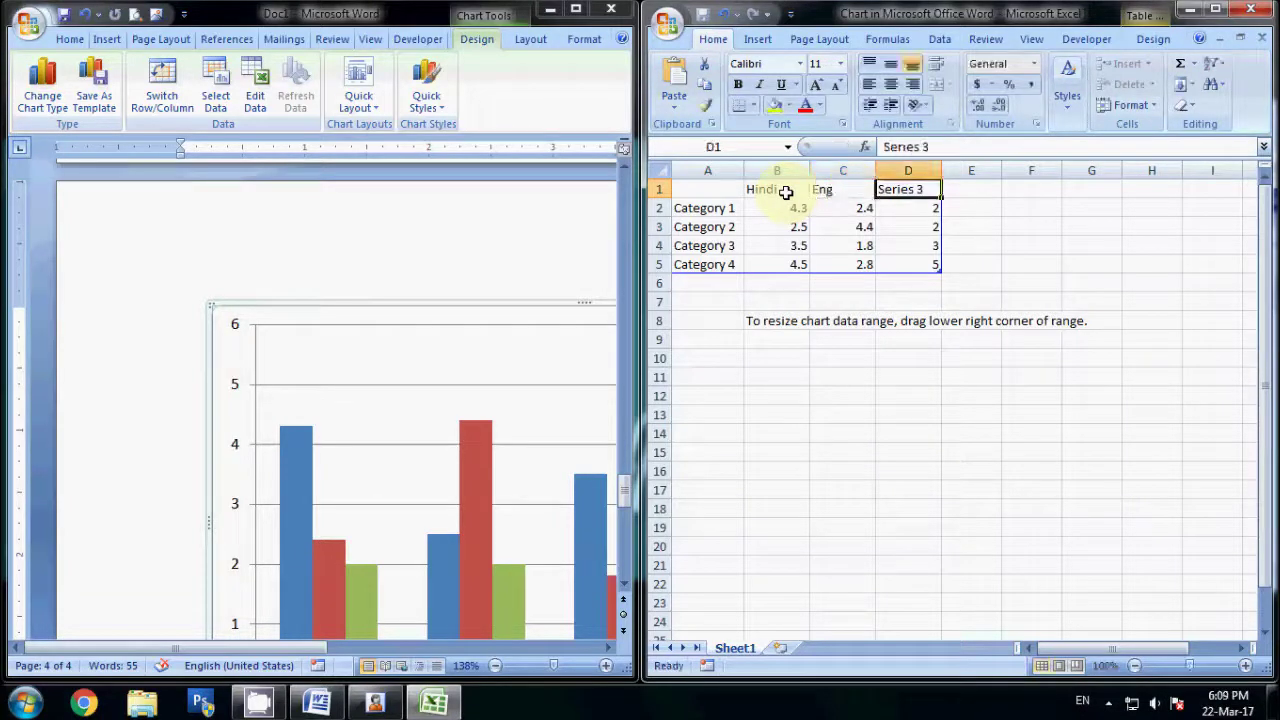
text(Art)
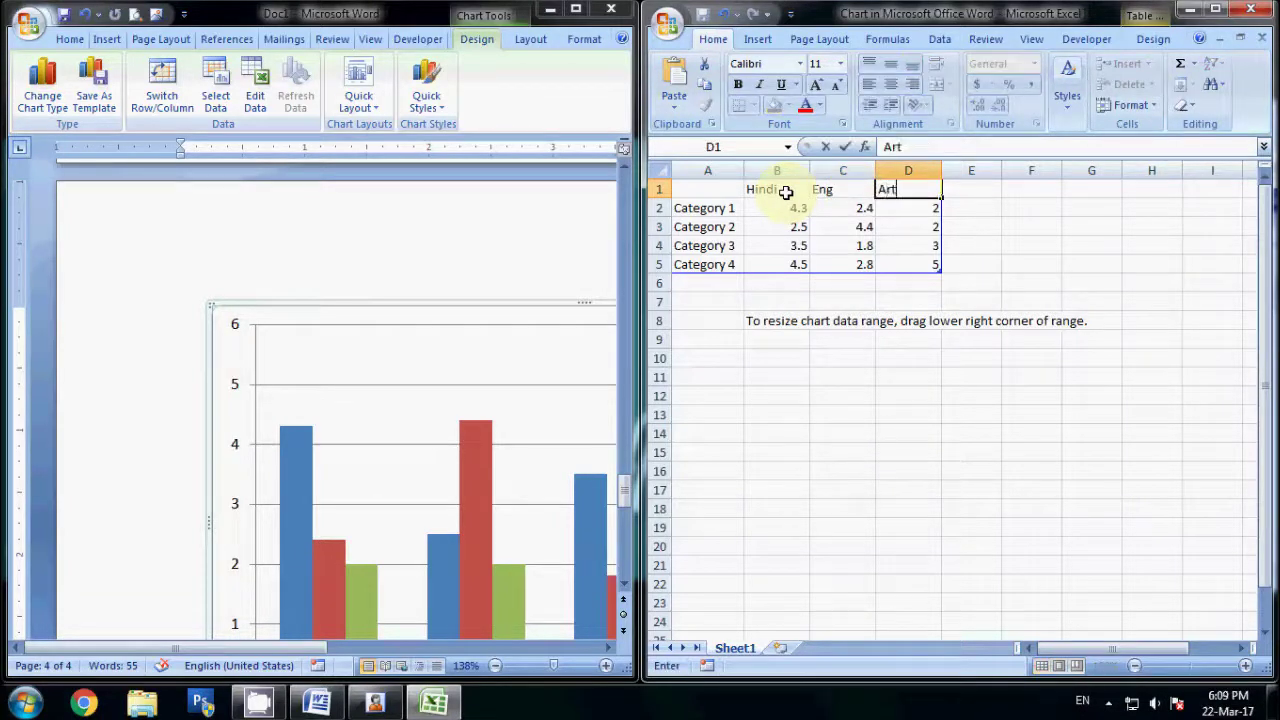
click(707, 209)
text(Ram)
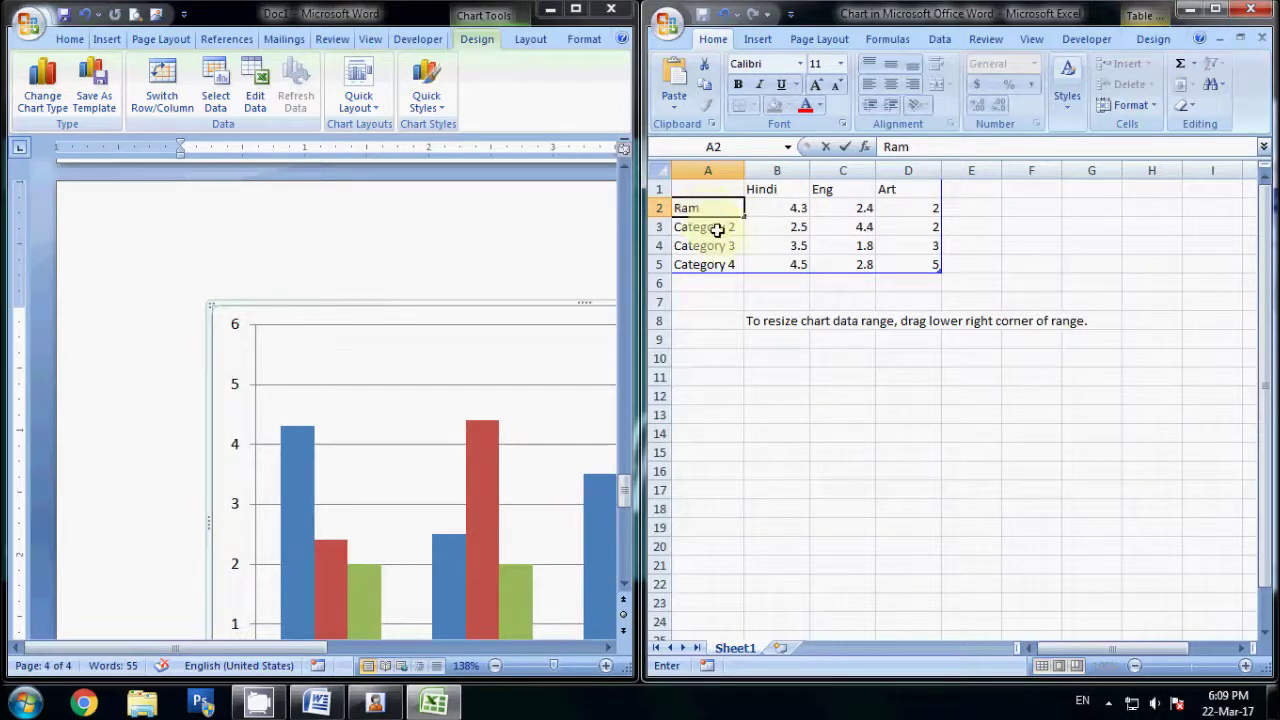
click(719, 227)
text(Syam)
click(704, 248)
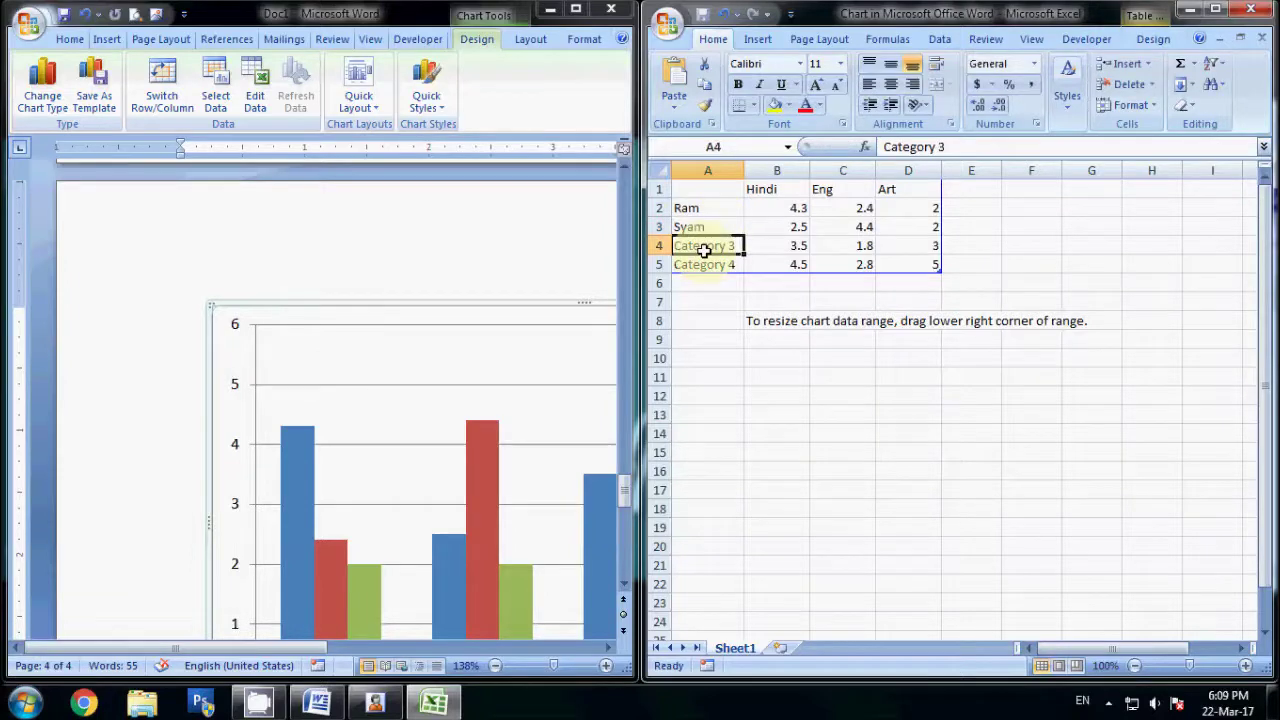
text(Sita)
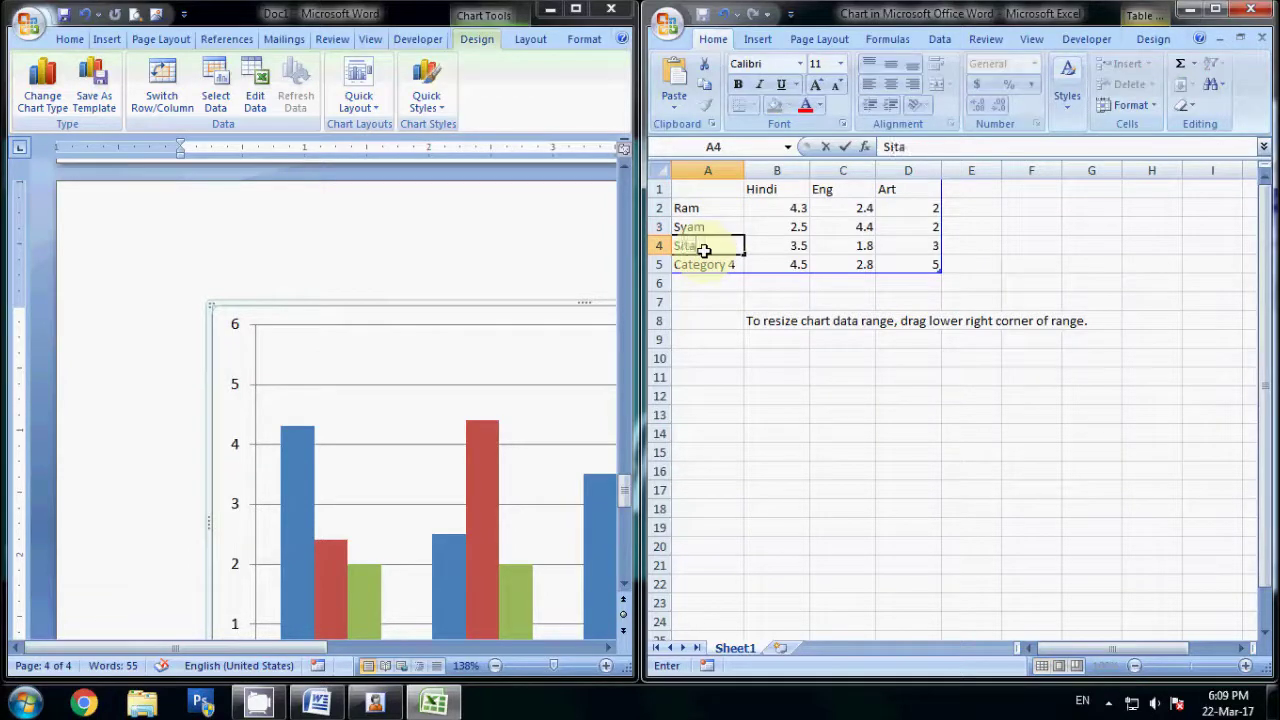
- Delete the Category 4 row and close the chart's data sheet
click(659, 265)
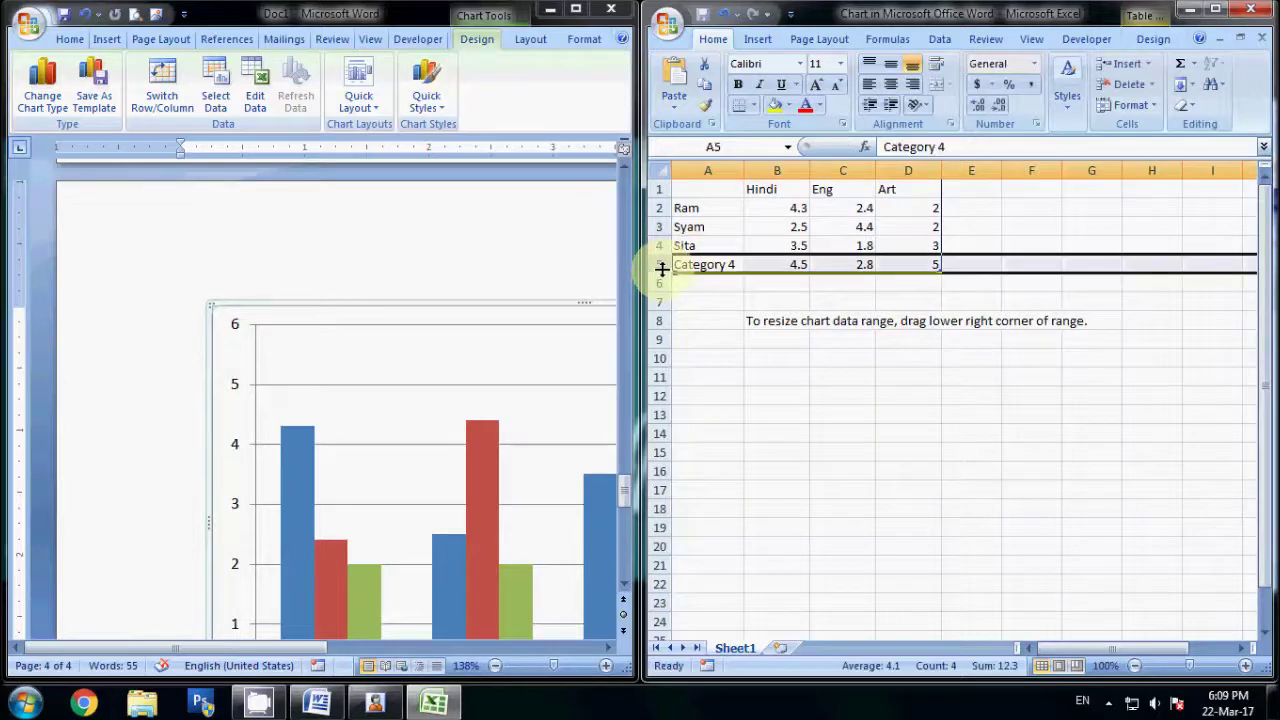
right_click(666, 272)
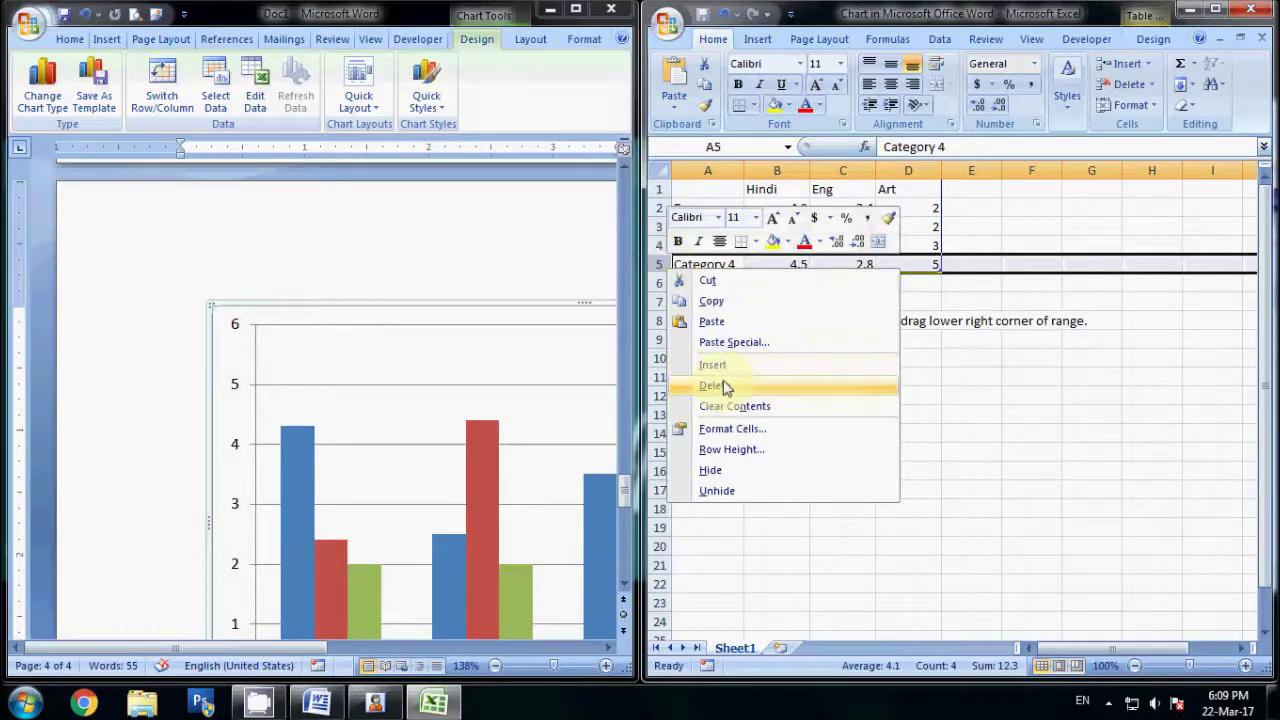
click(720, 386)
click(1034, 266)
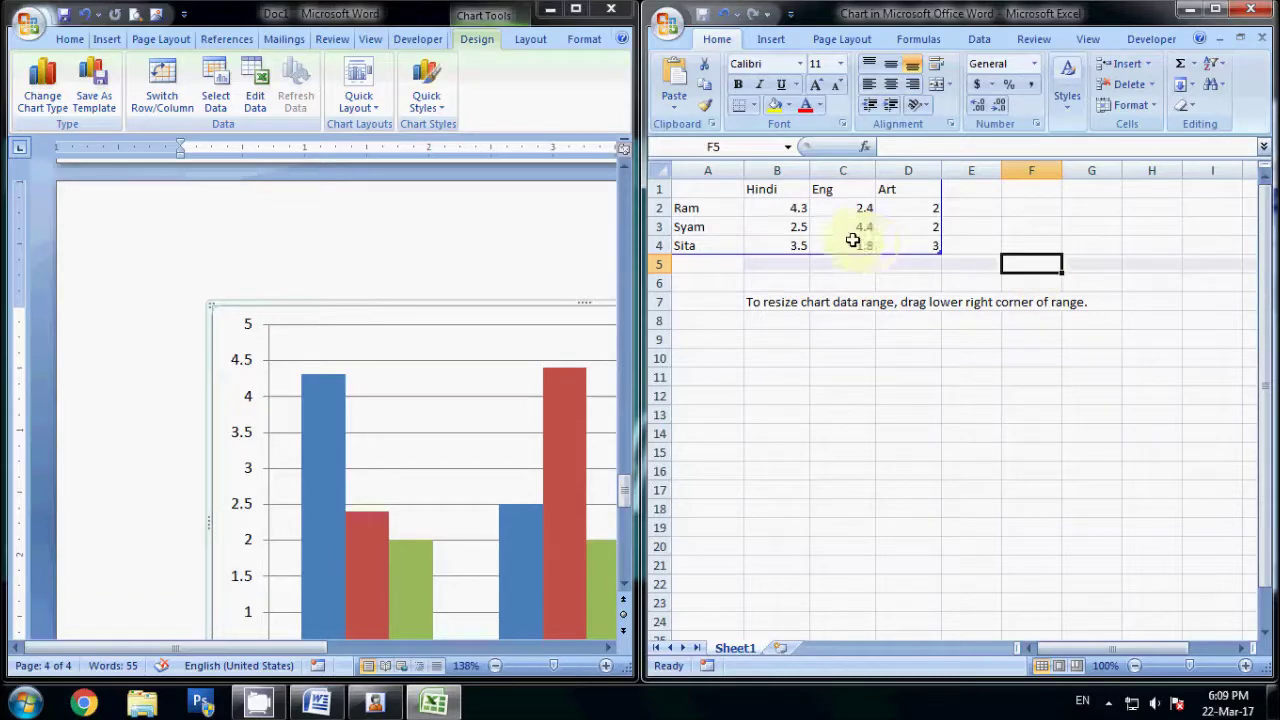
click(1262, 12)
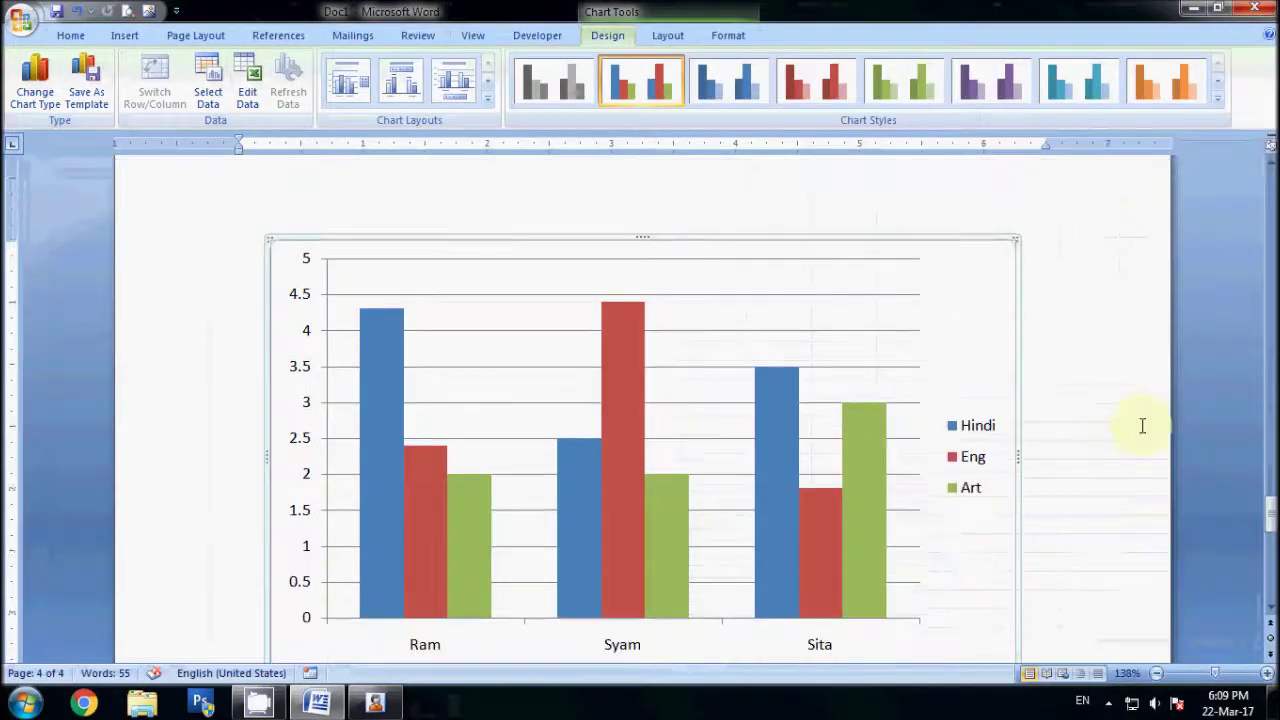
- Scroll down to view the finished chart, deselect it, then select it again
scroll(1142, 425, down, 1)
click(1108, 403)
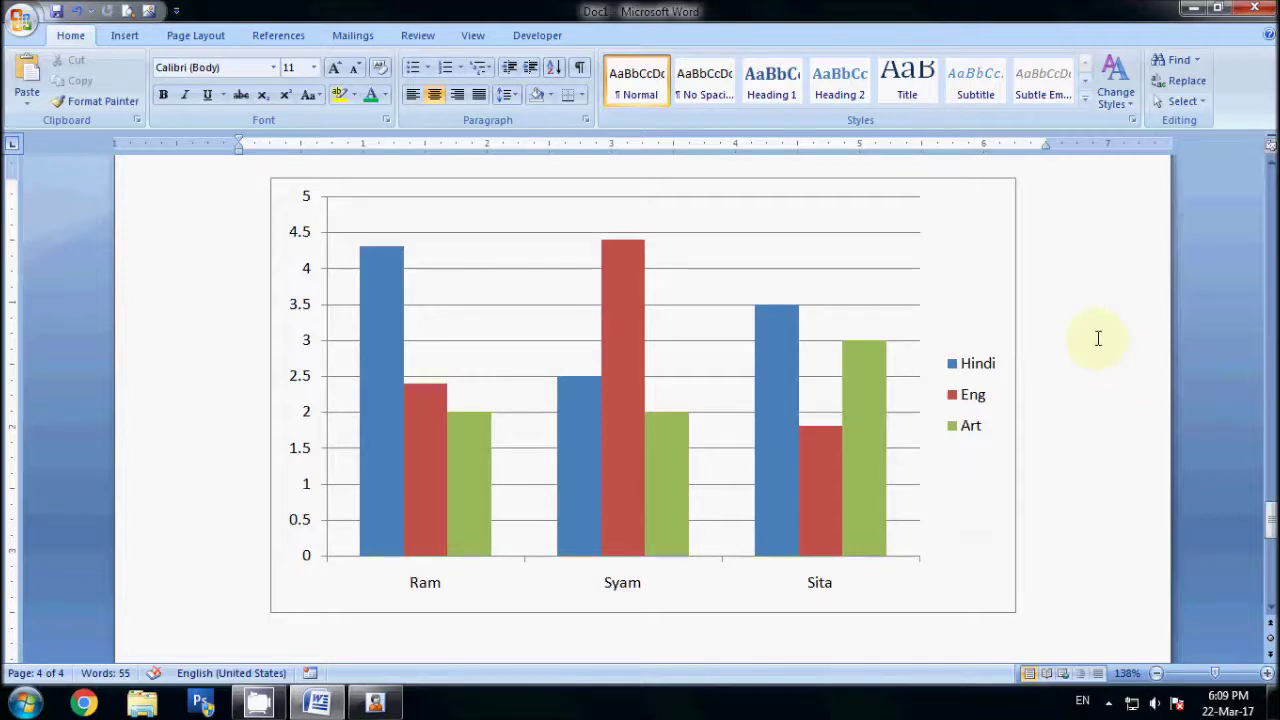
click(794, 260)
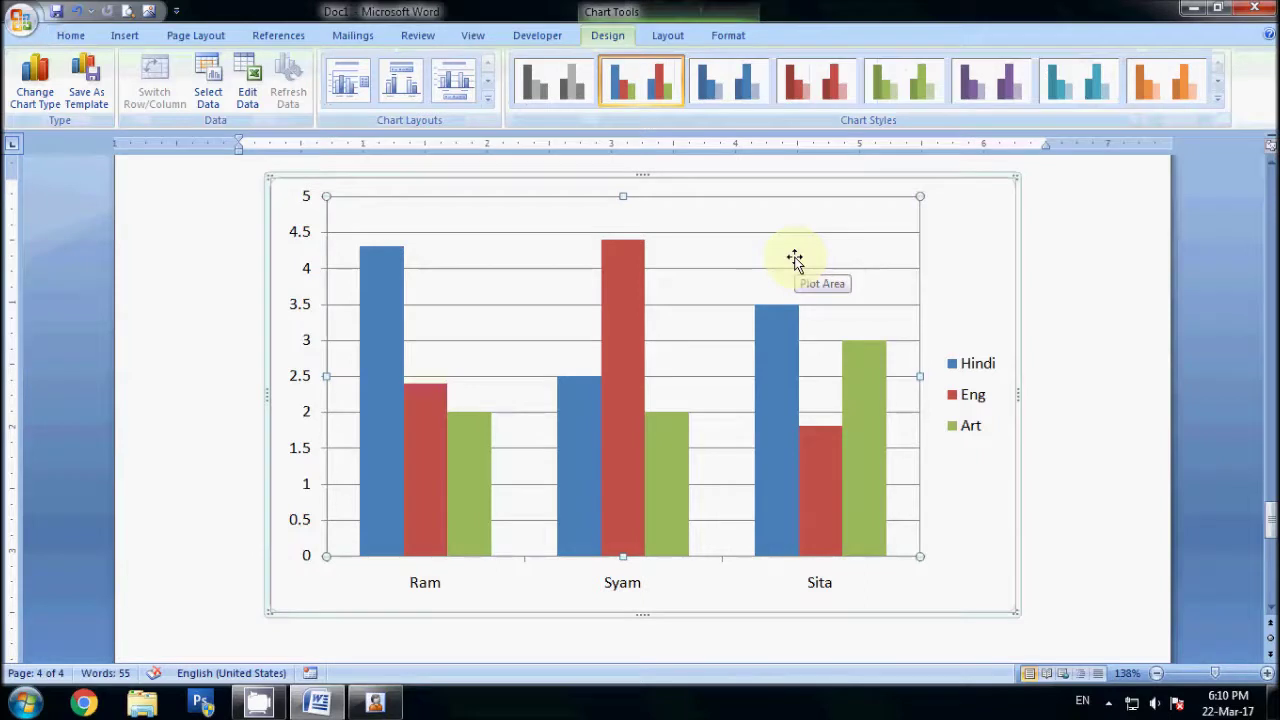
- Change Syam's Art mark to 6 in the chart data and close the sheet
click(253, 79)
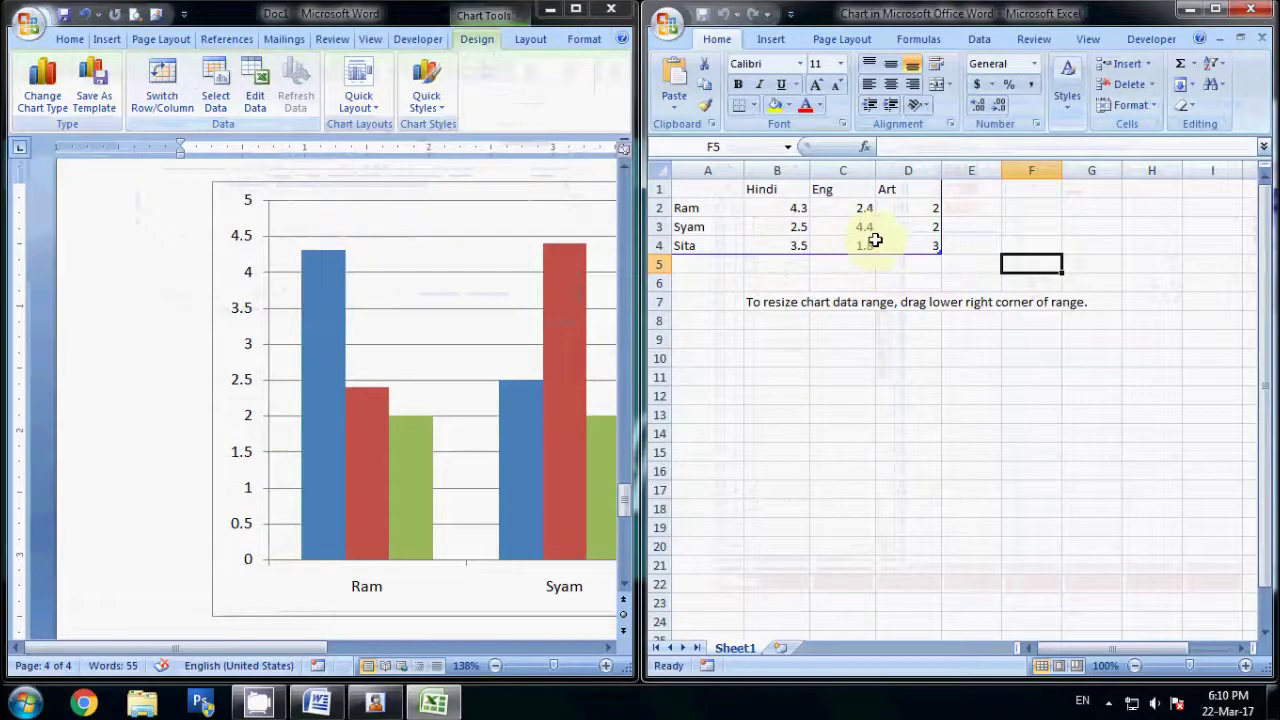
click(913, 229)
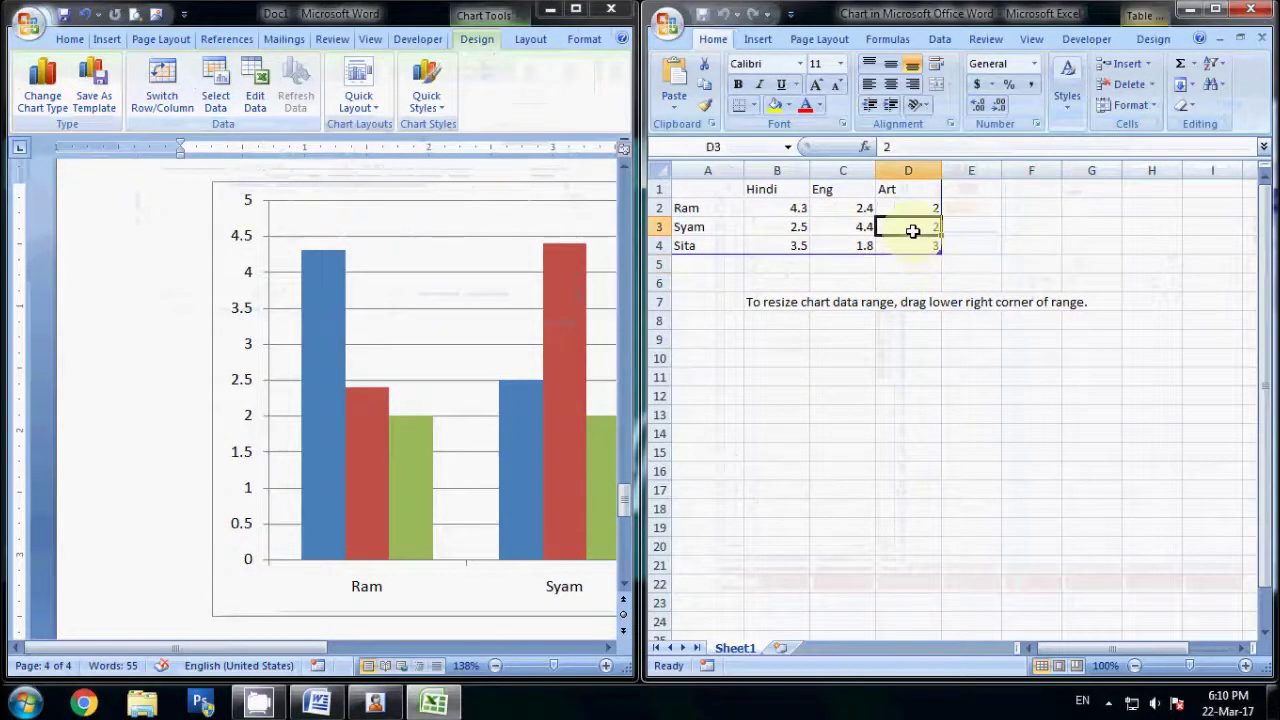
text(6)
key(Escape)
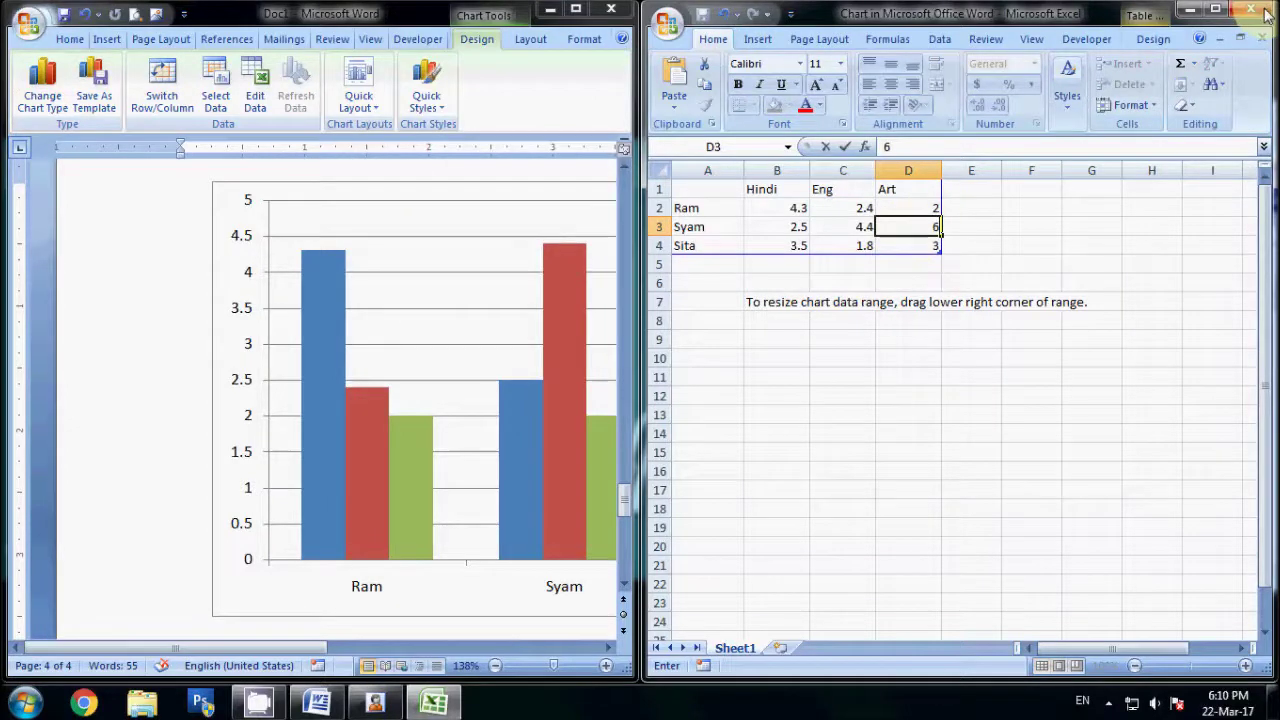
click(1250, 8)
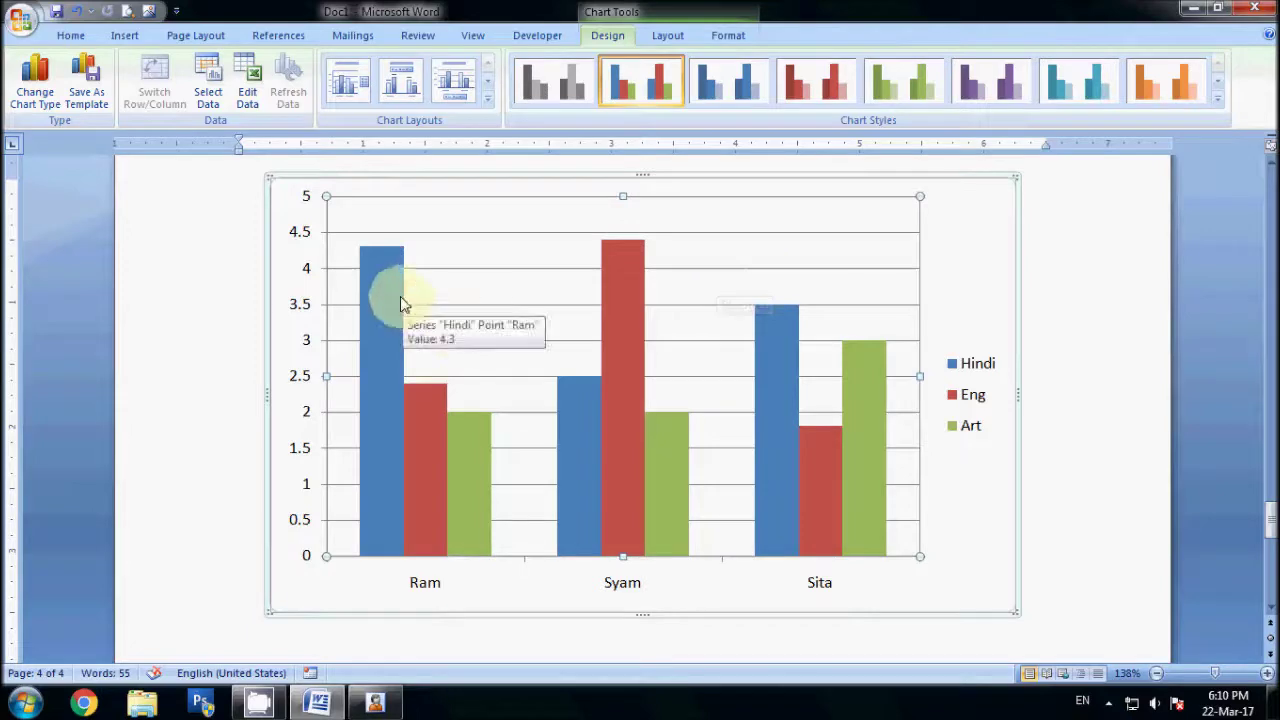
- Reopen the chart data, enter 2. in Ram's Hindi mark, and close the sheet
click(247, 88)
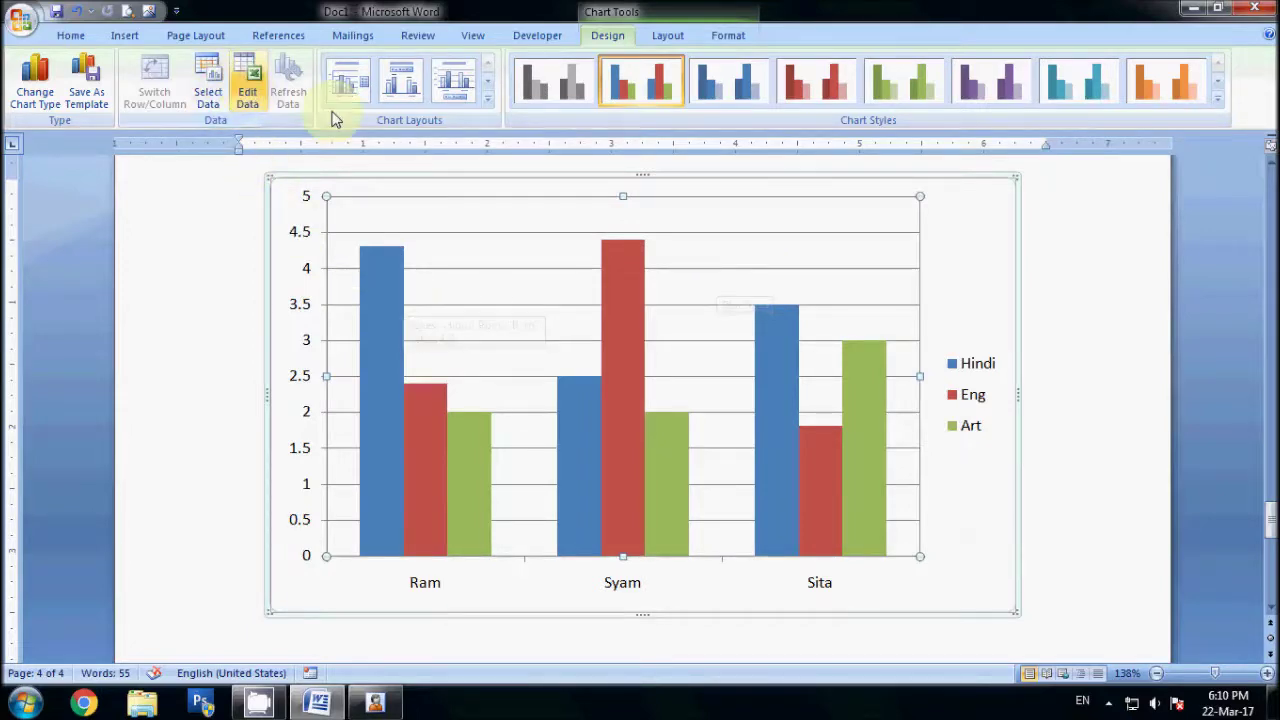
click(758, 210)
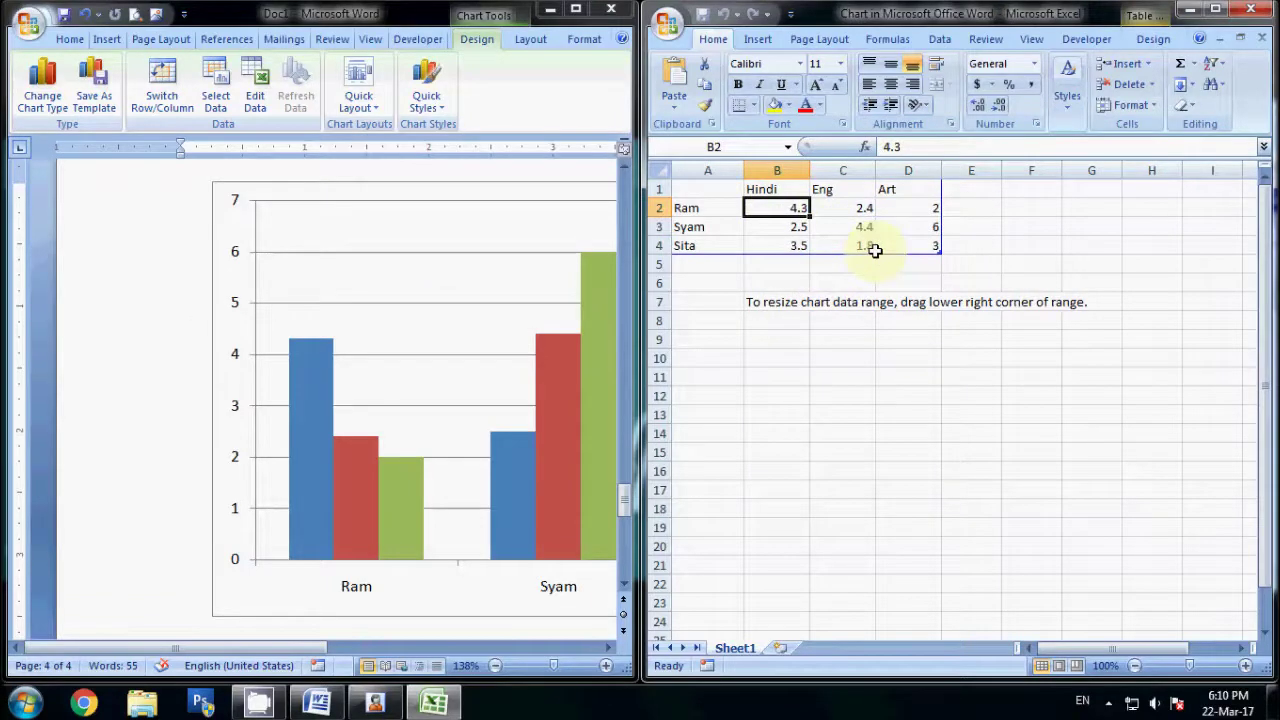
text(2.)
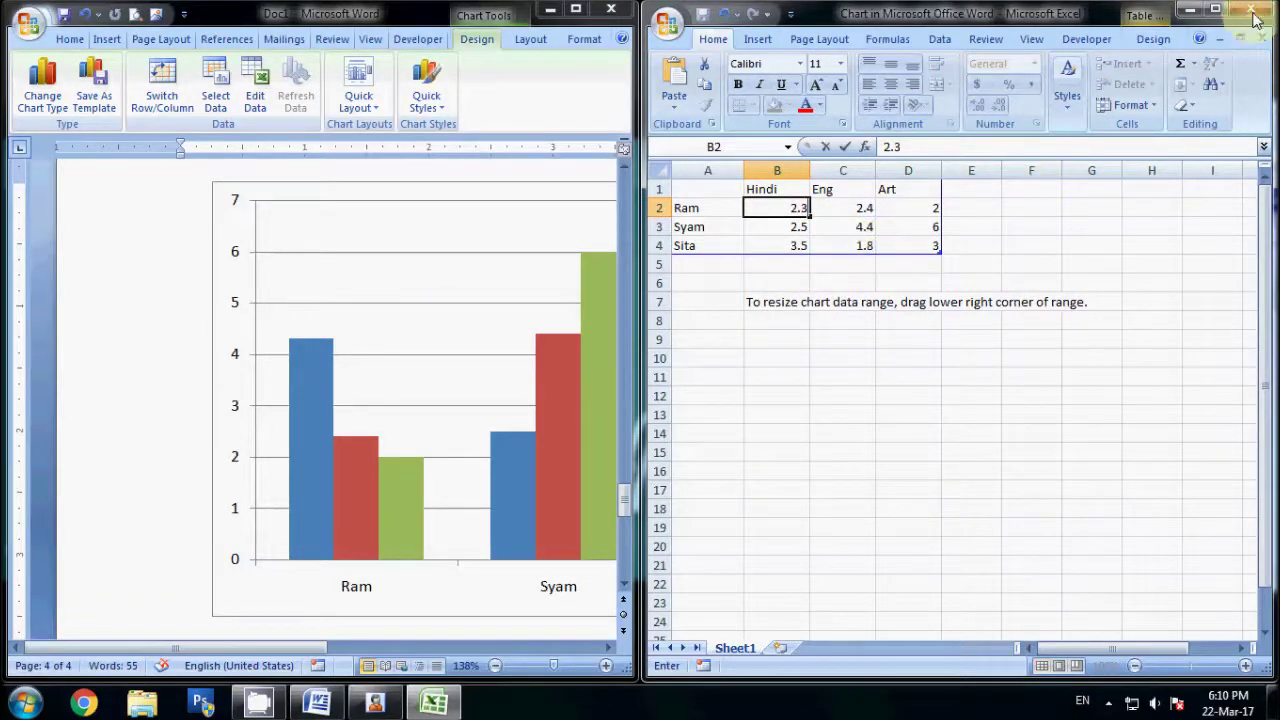
click(1251, 8)
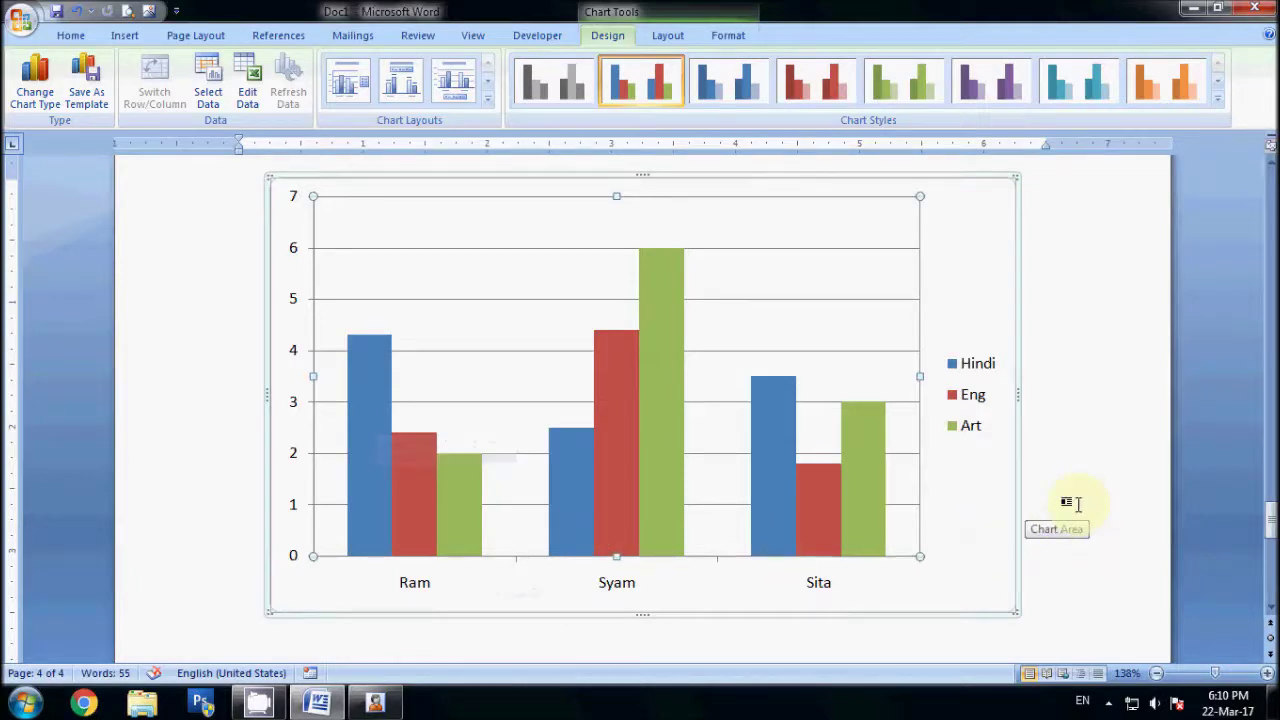
click(258, 78)
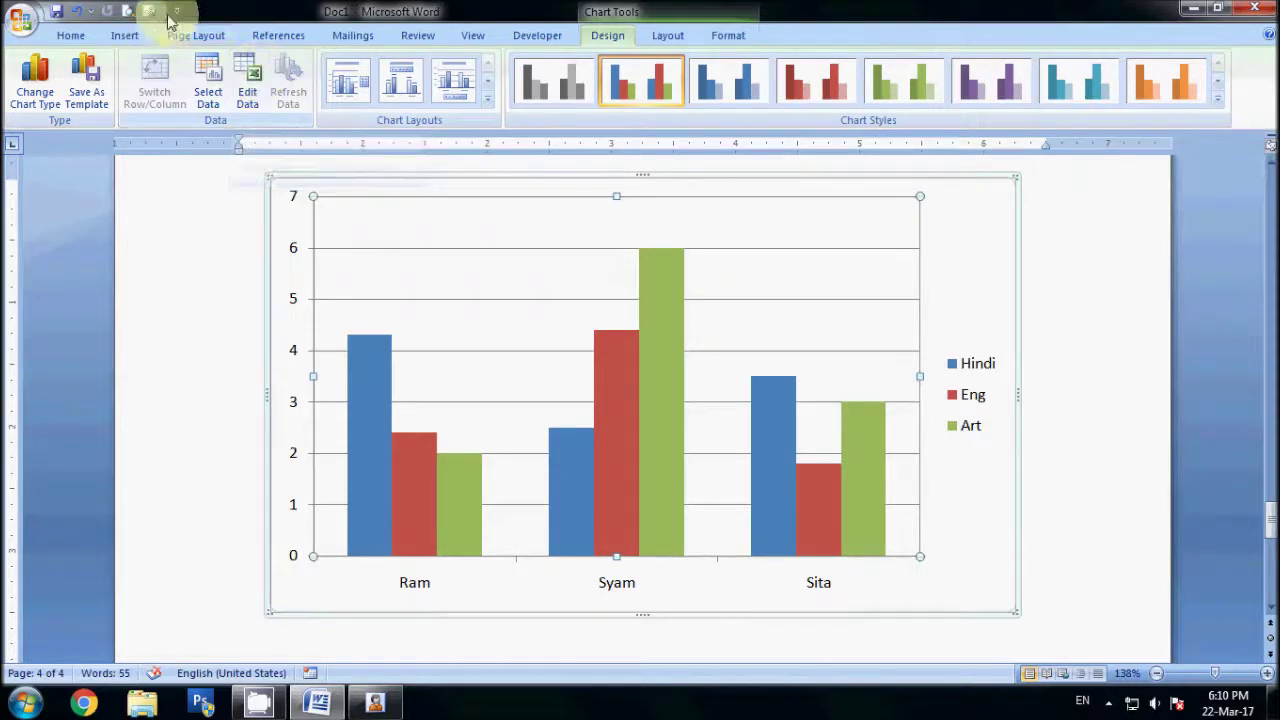
- Give the chart's plot area a solid blue fill at 74% transparency
click(1090, 358)
click(890, 334)
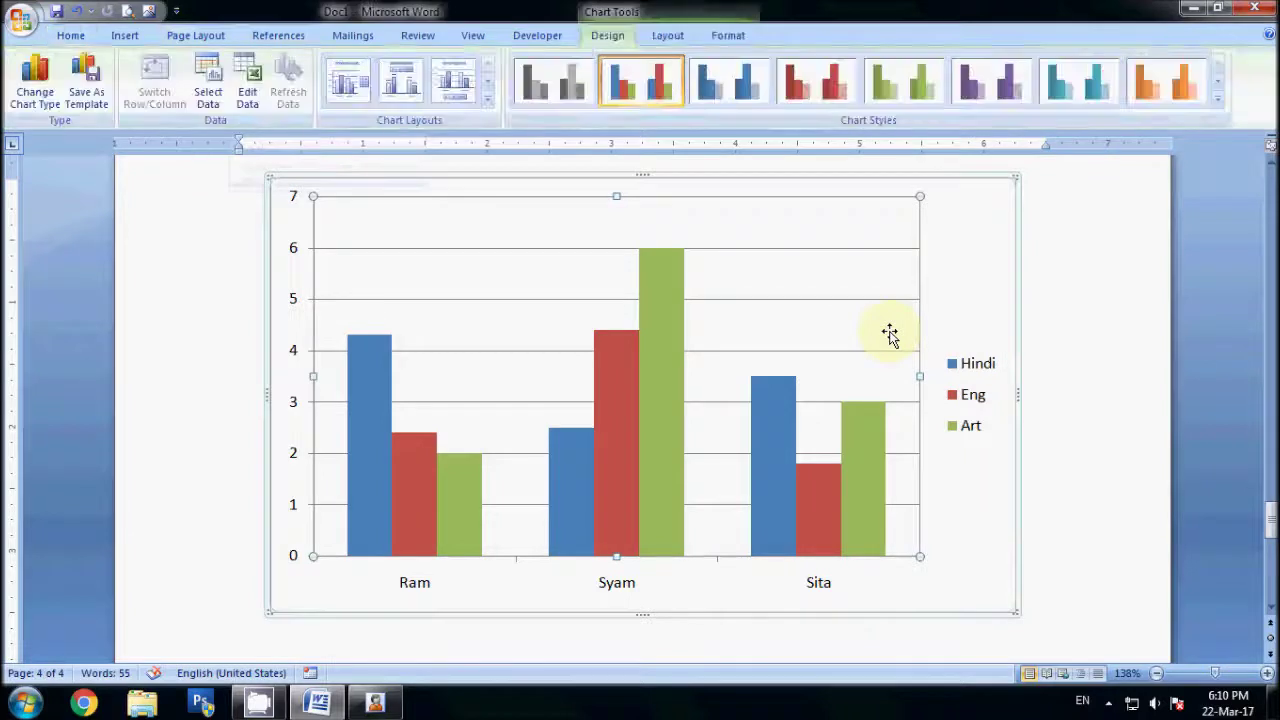
right_click(890, 334)
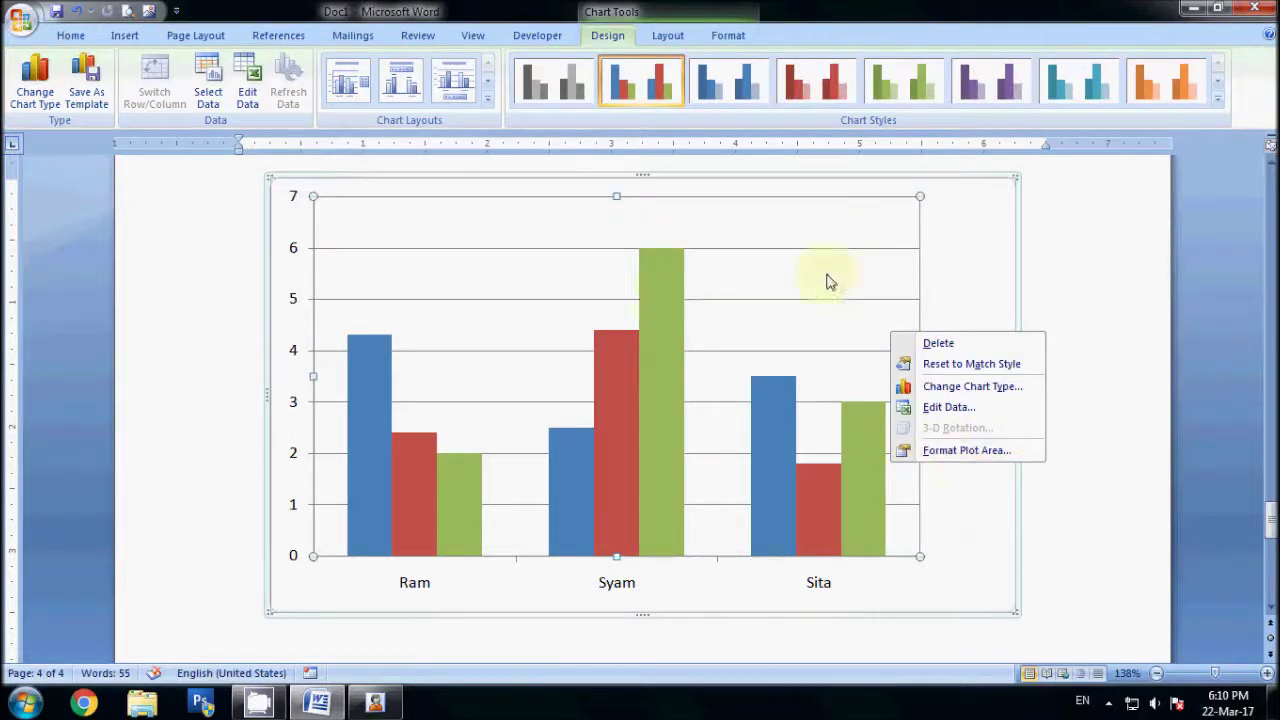
click(930, 450)
drag(672, 98, 1028, 112)
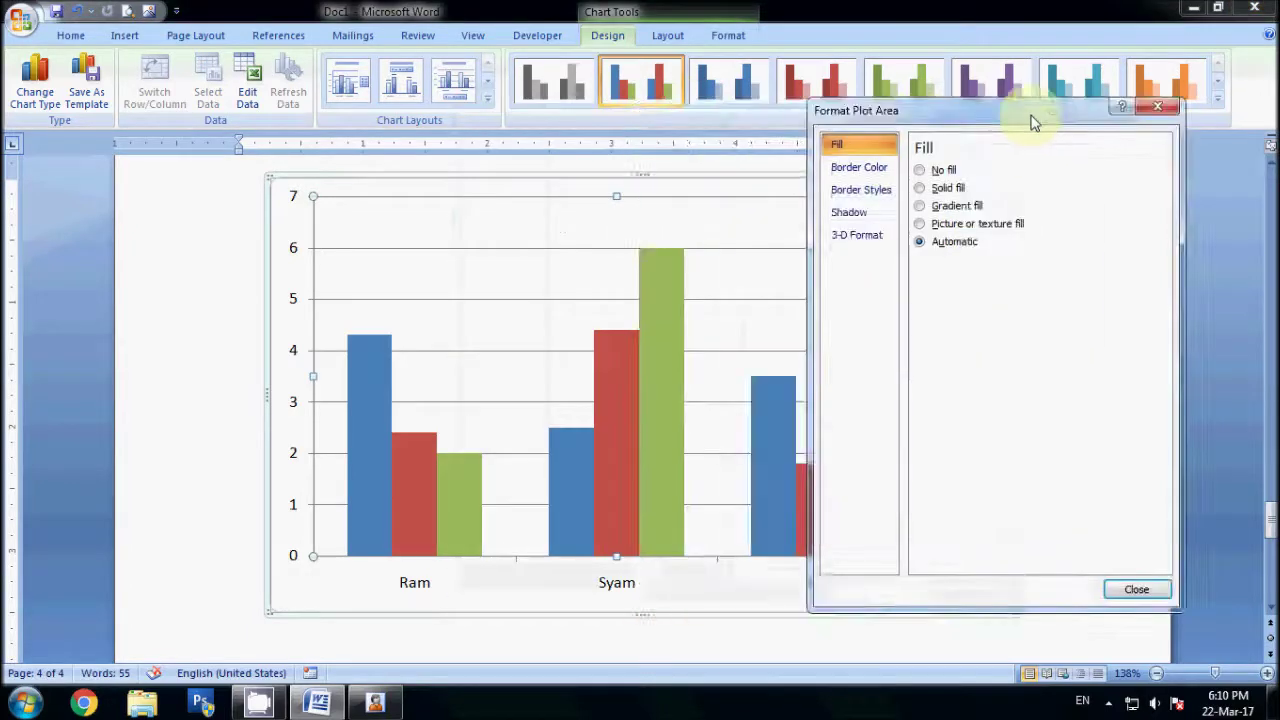
click(955, 193)
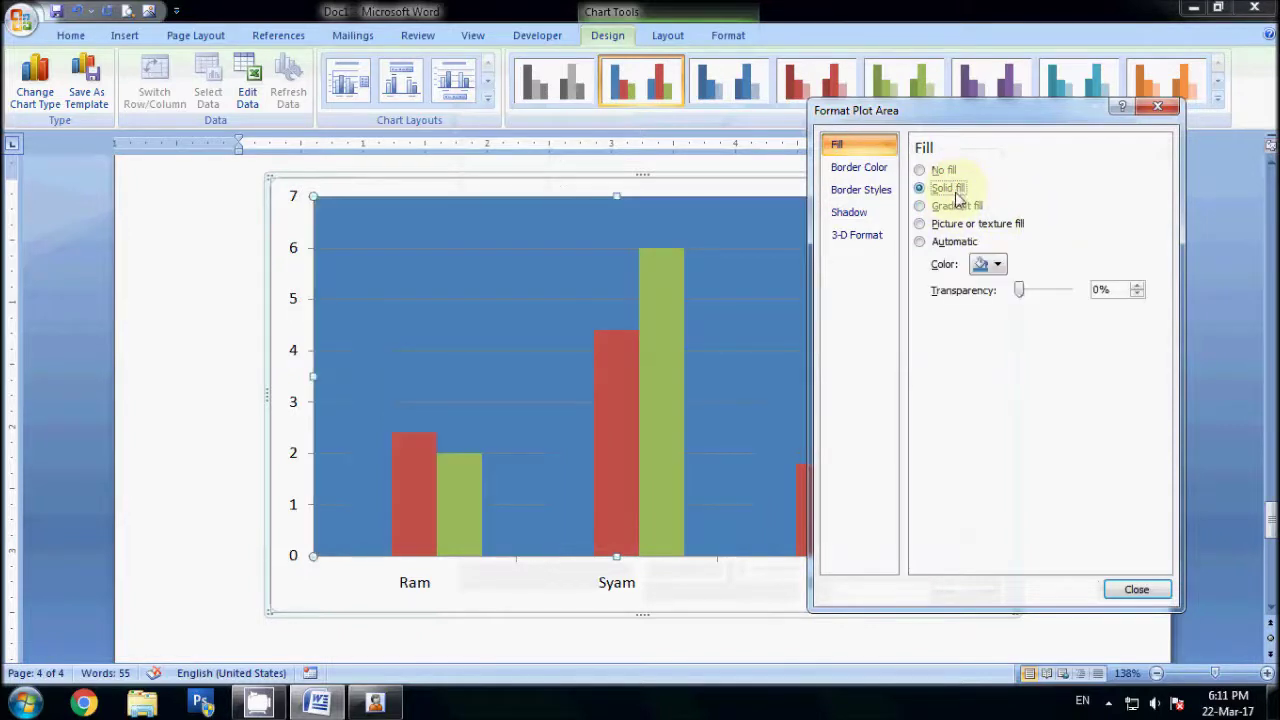
click(1025, 296)
drag(1035, 291, 1057, 289)
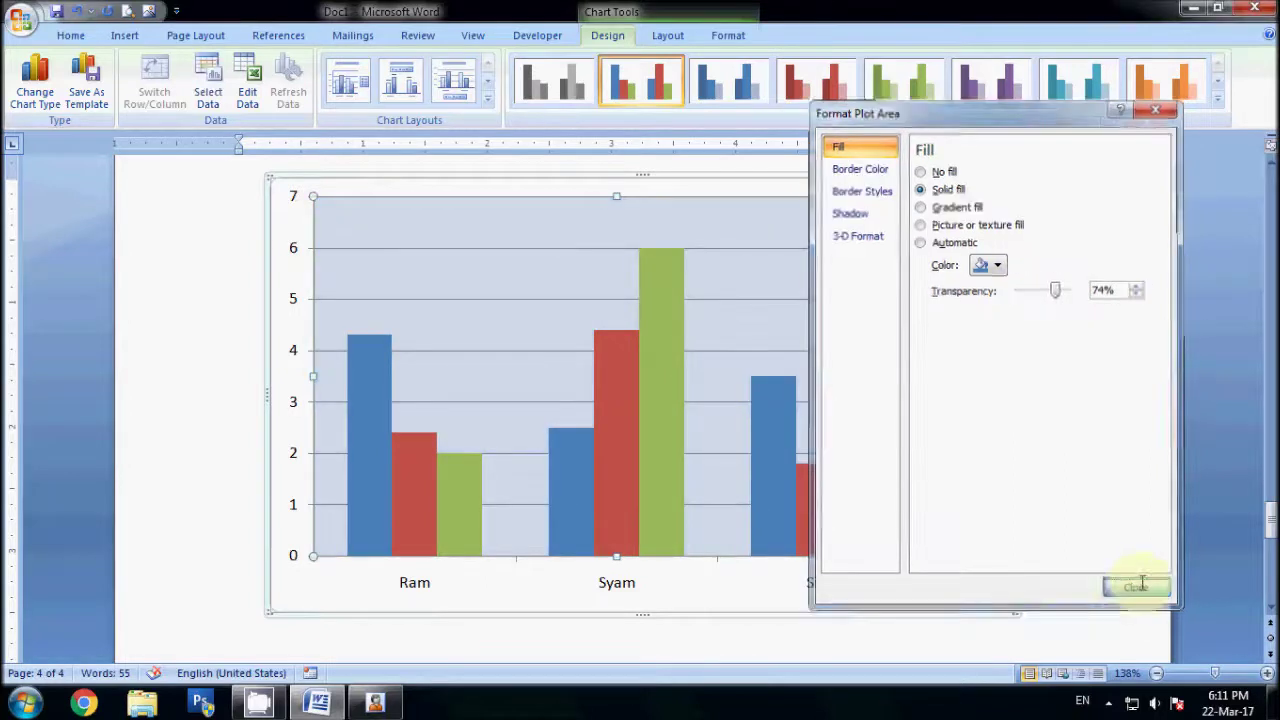
click(1137, 589)
click(870, 498)
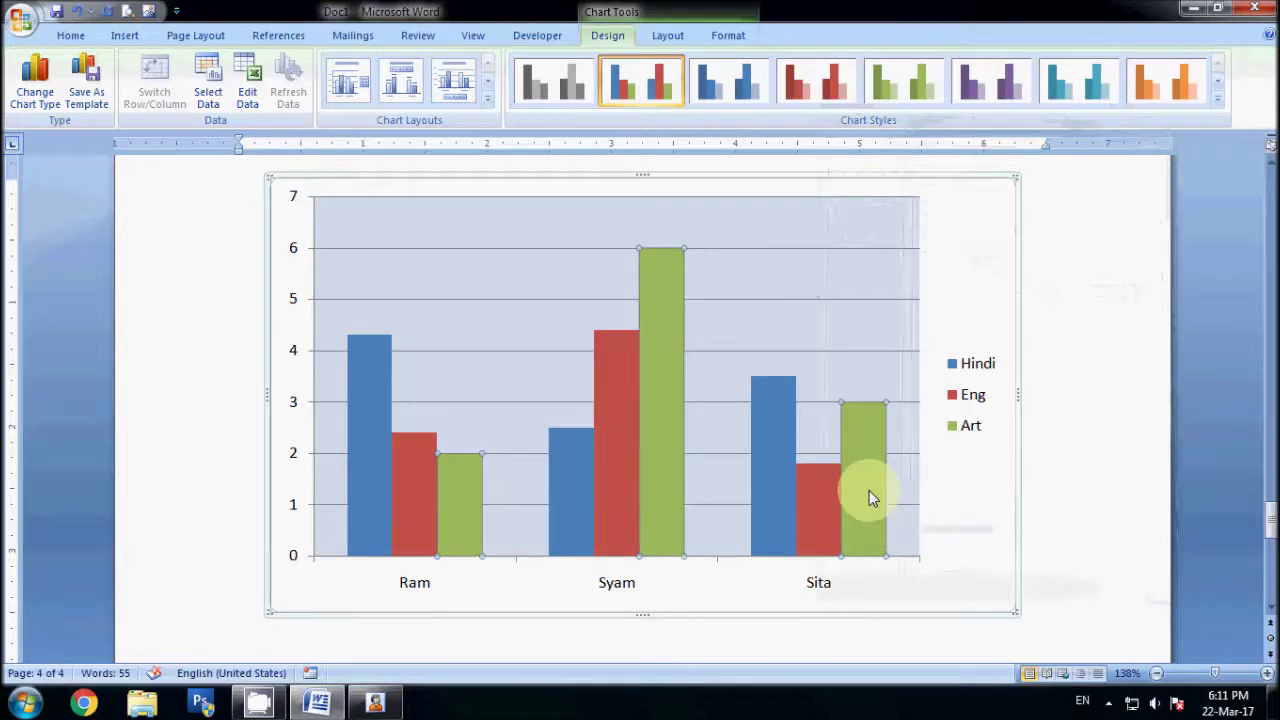
right_click(869, 490)
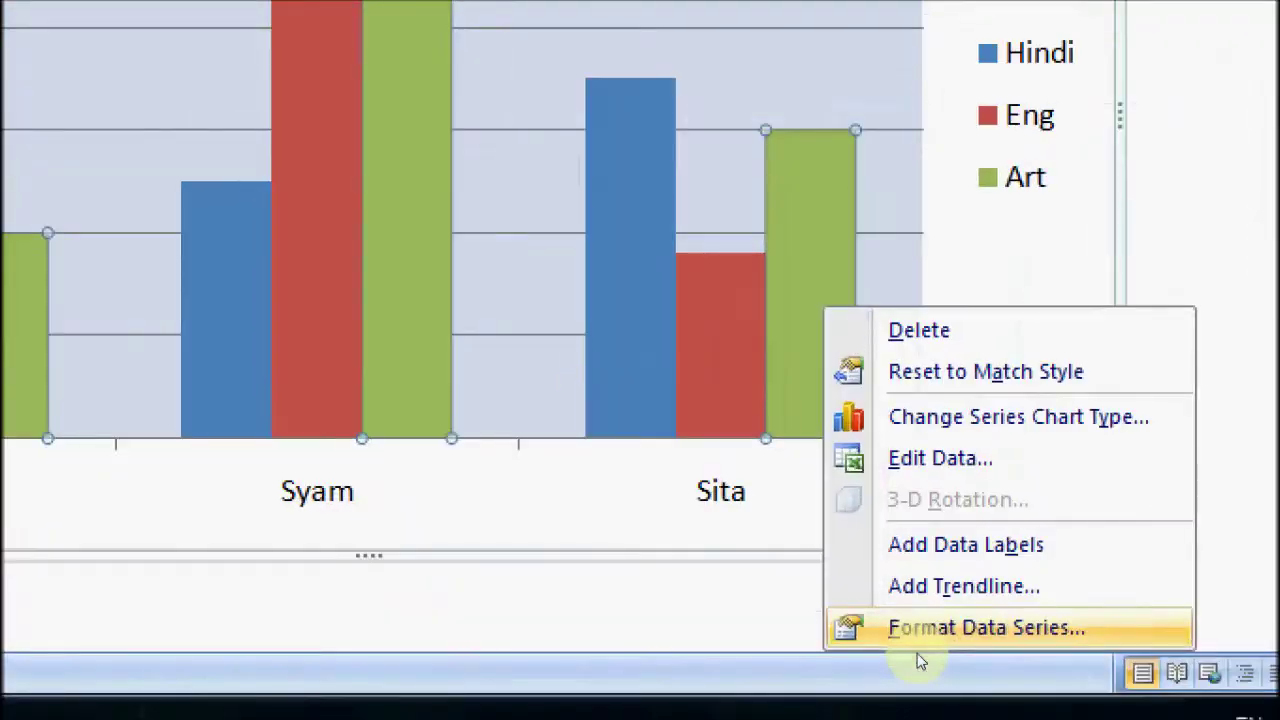
click(920, 660)
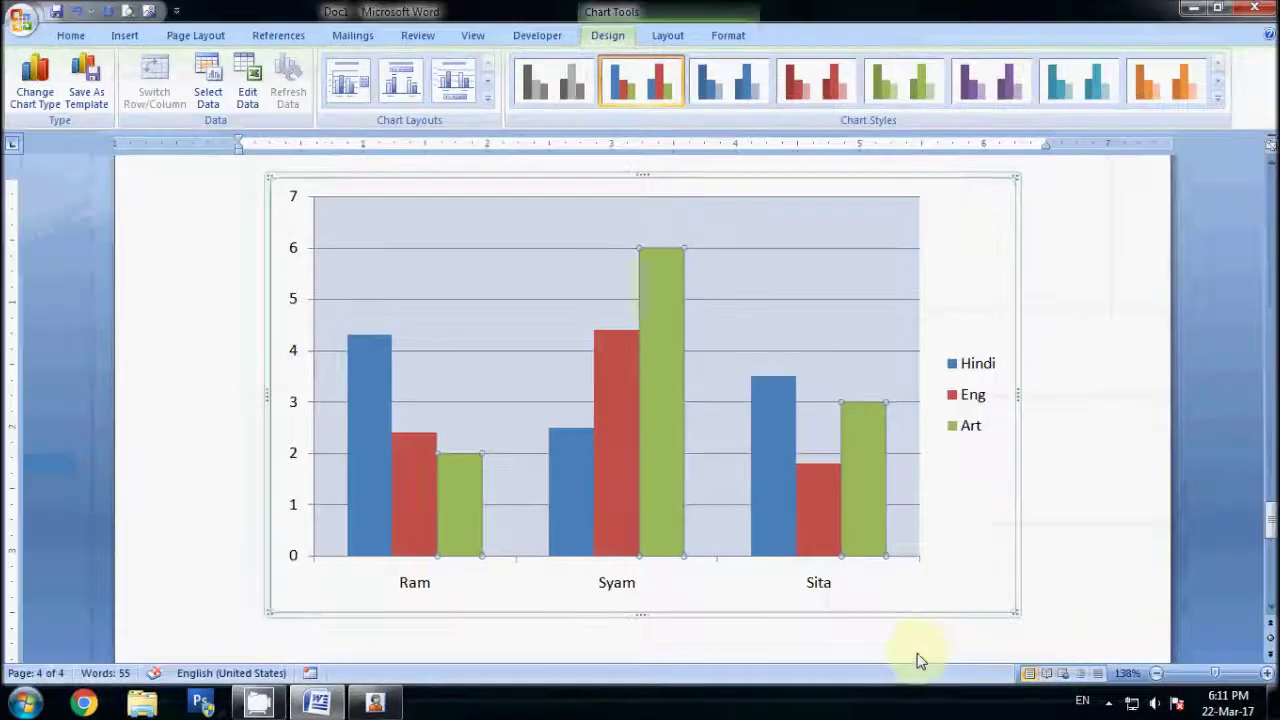
- Fill the Art series bars with solid yellow at 0% transparency
right_click(884, 538)
click(905, 522)
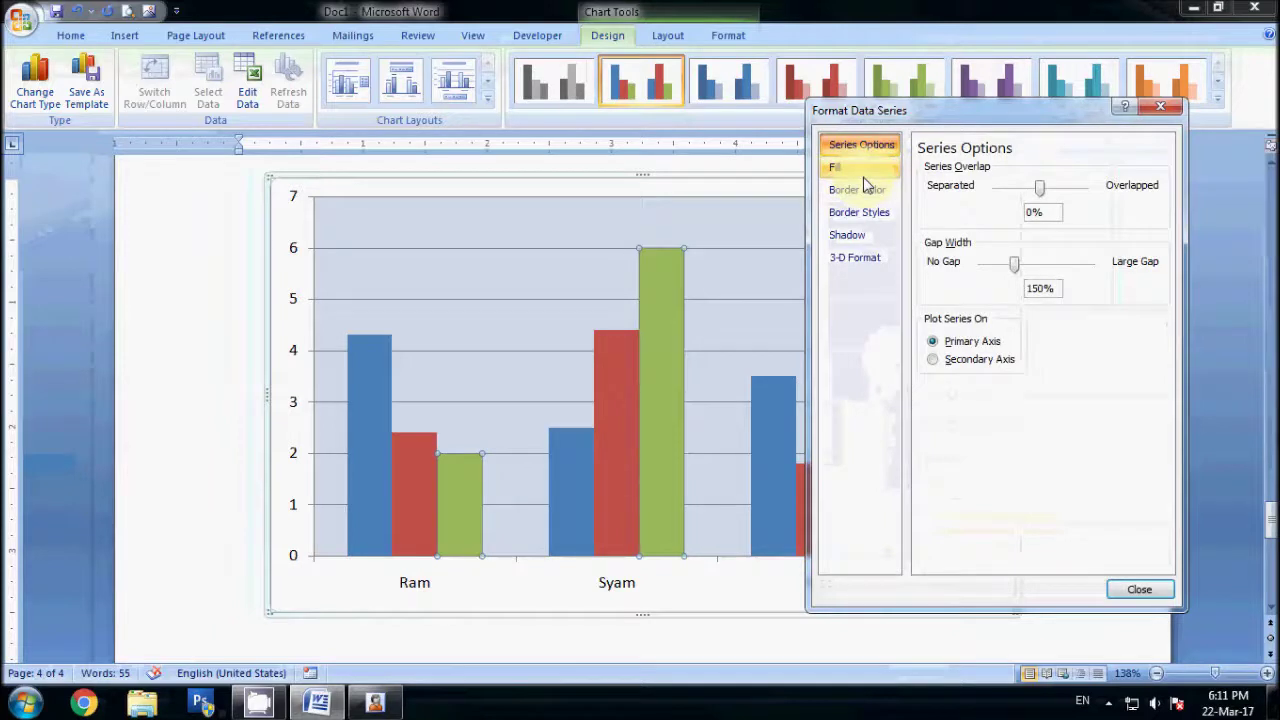
click(838, 167)
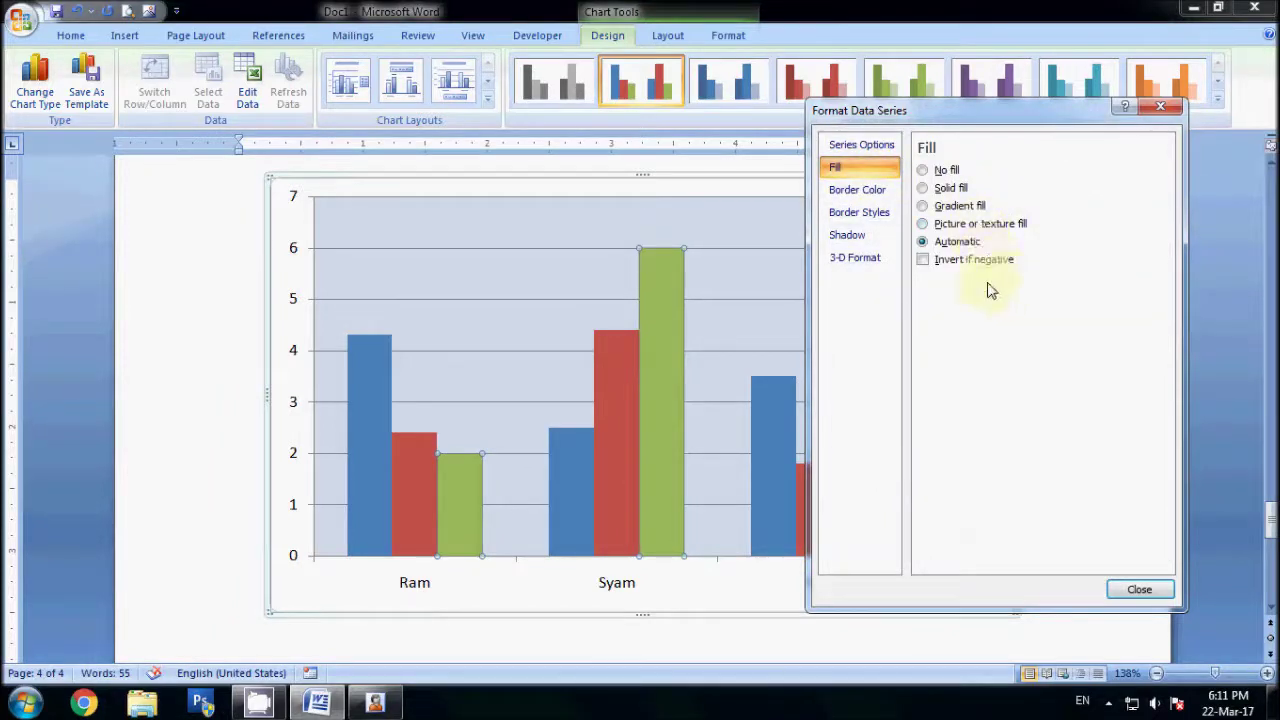
click(950, 188)
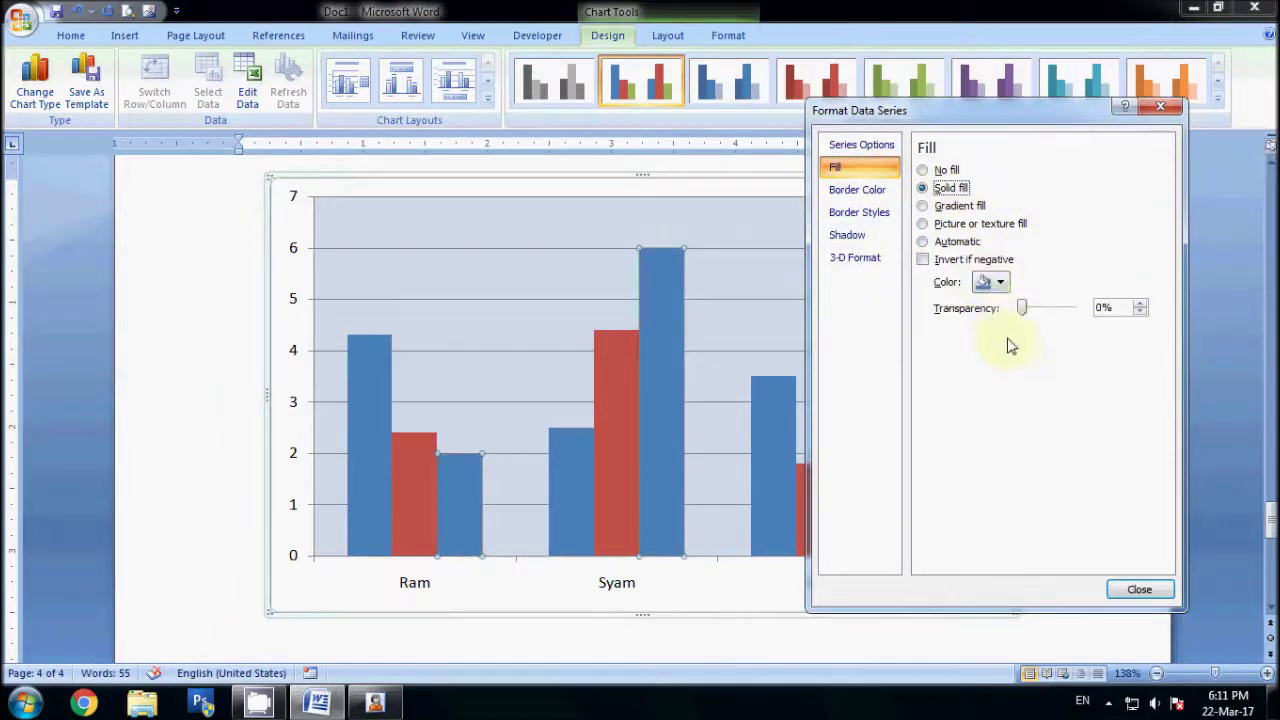
click(990, 282)
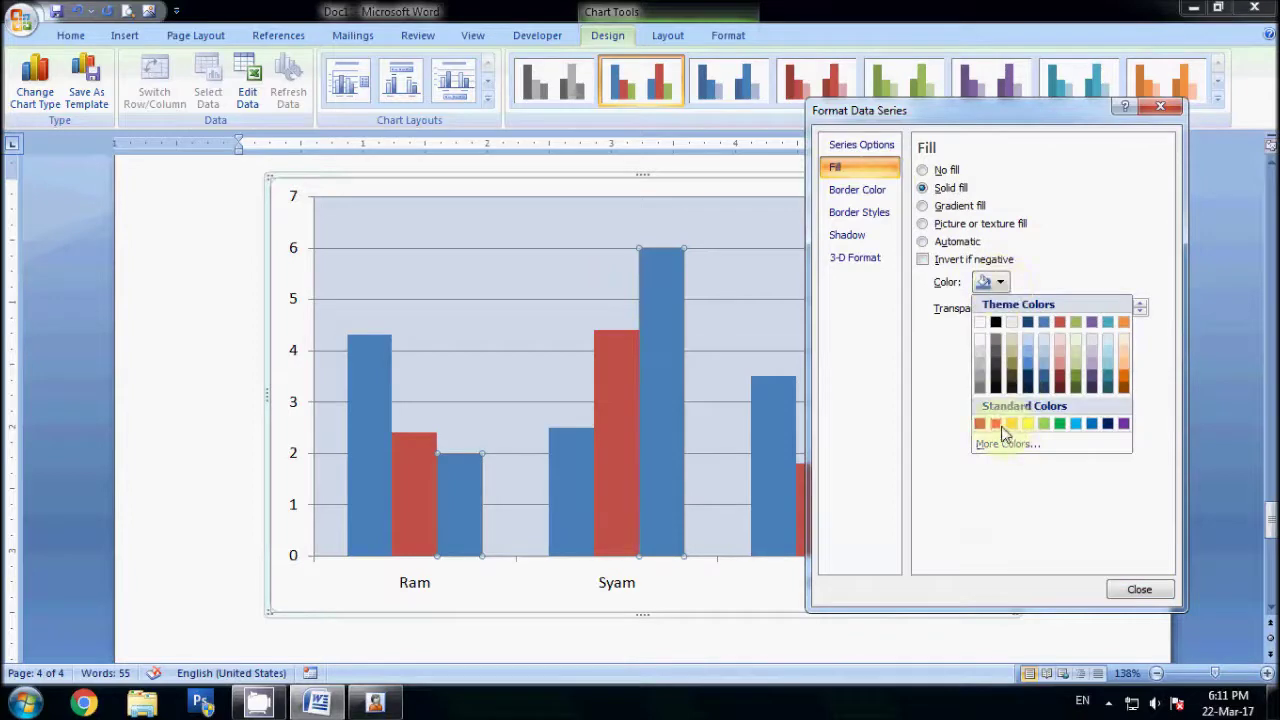
click(1028, 424)
mouse_move(1022, 313)
mouse_down()
mouse_move(1058, 317)
mouse_move(1020, 311)
mouse_up()
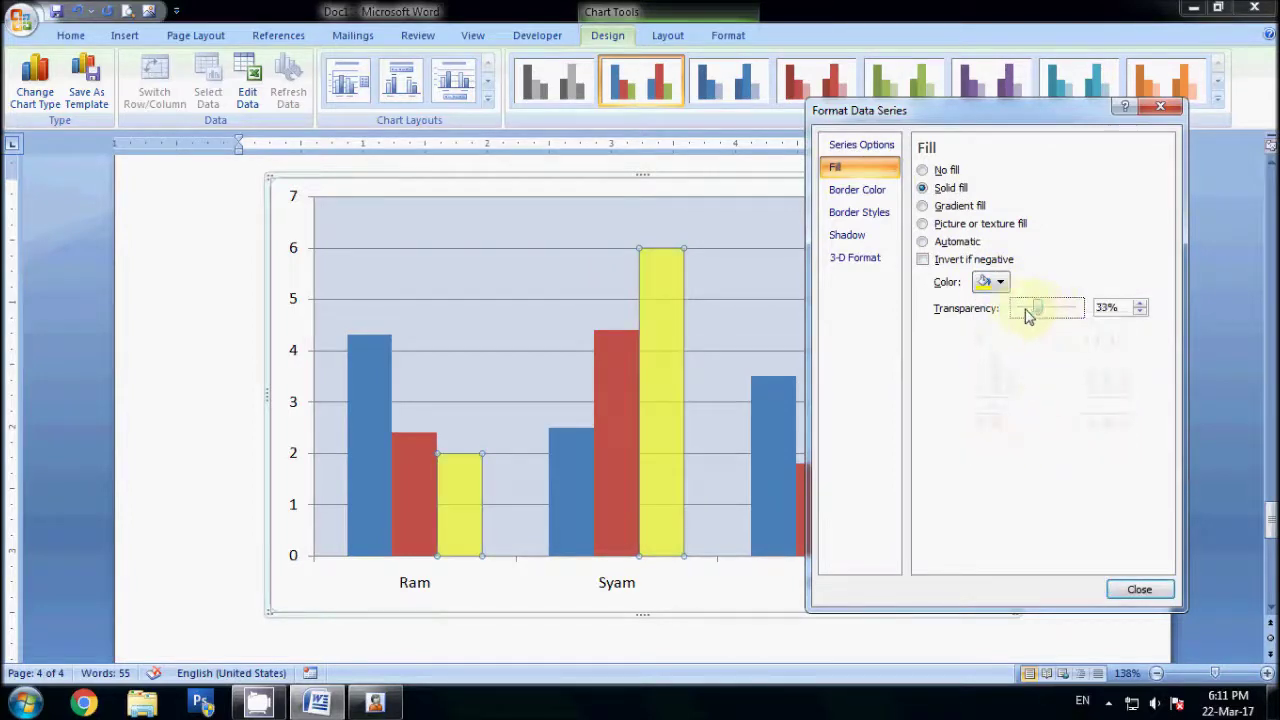
click(1000, 282)
click(1019, 441)
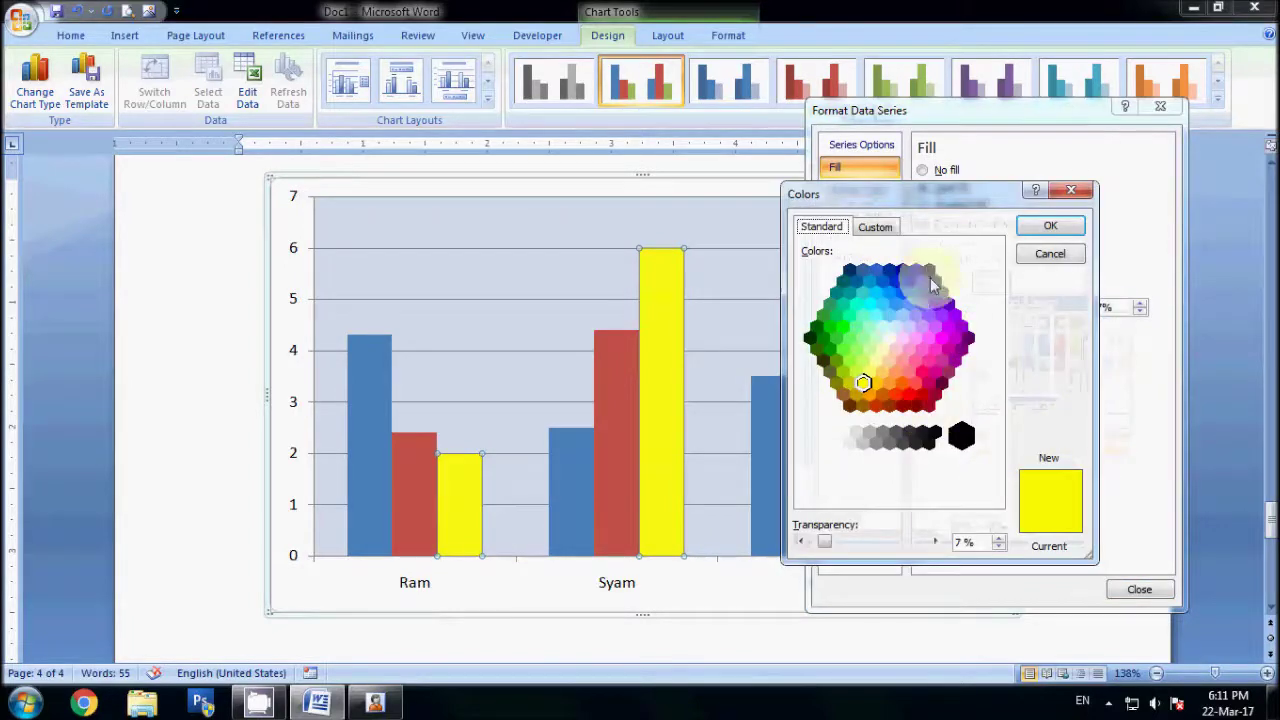
click(1046, 225)
drag(1022, 307, 1005, 312)
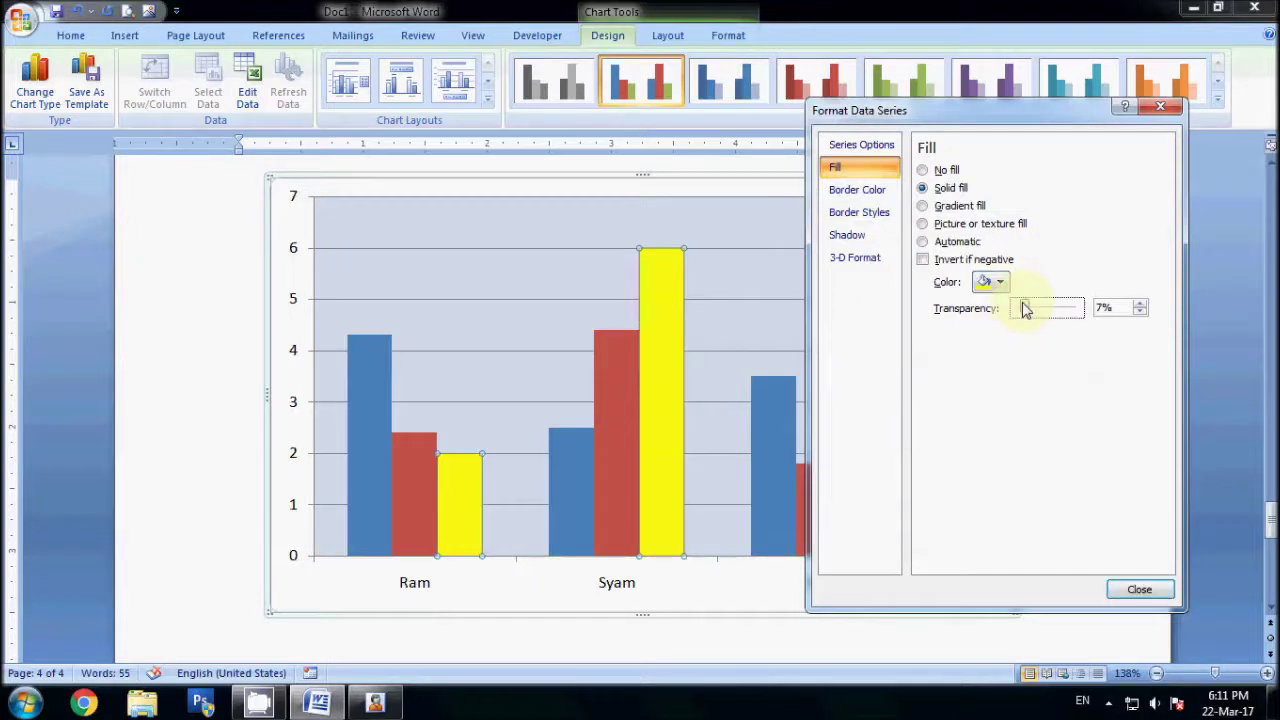
click(860, 192)
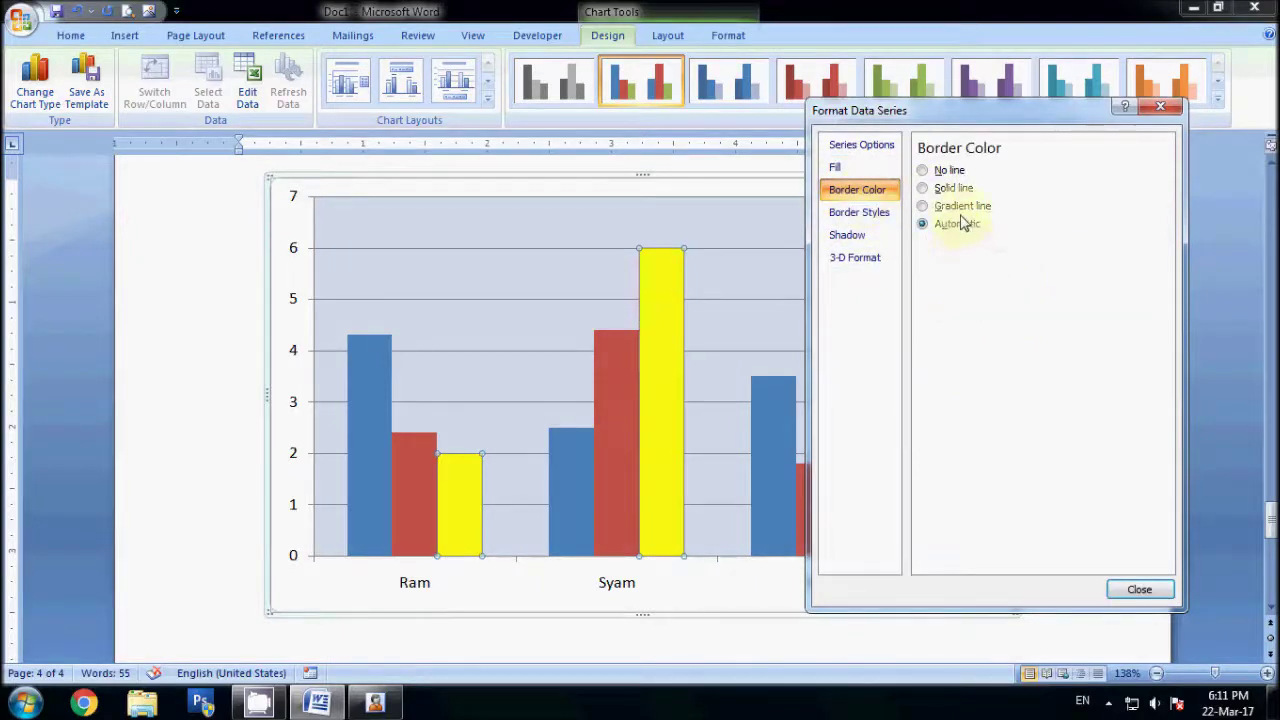
- Give the Art bars a solid red border at 22% transparency and close the formatting settings
click(950, 188)
drag(1022, 275, 1058, 276)
click(1003, 248)
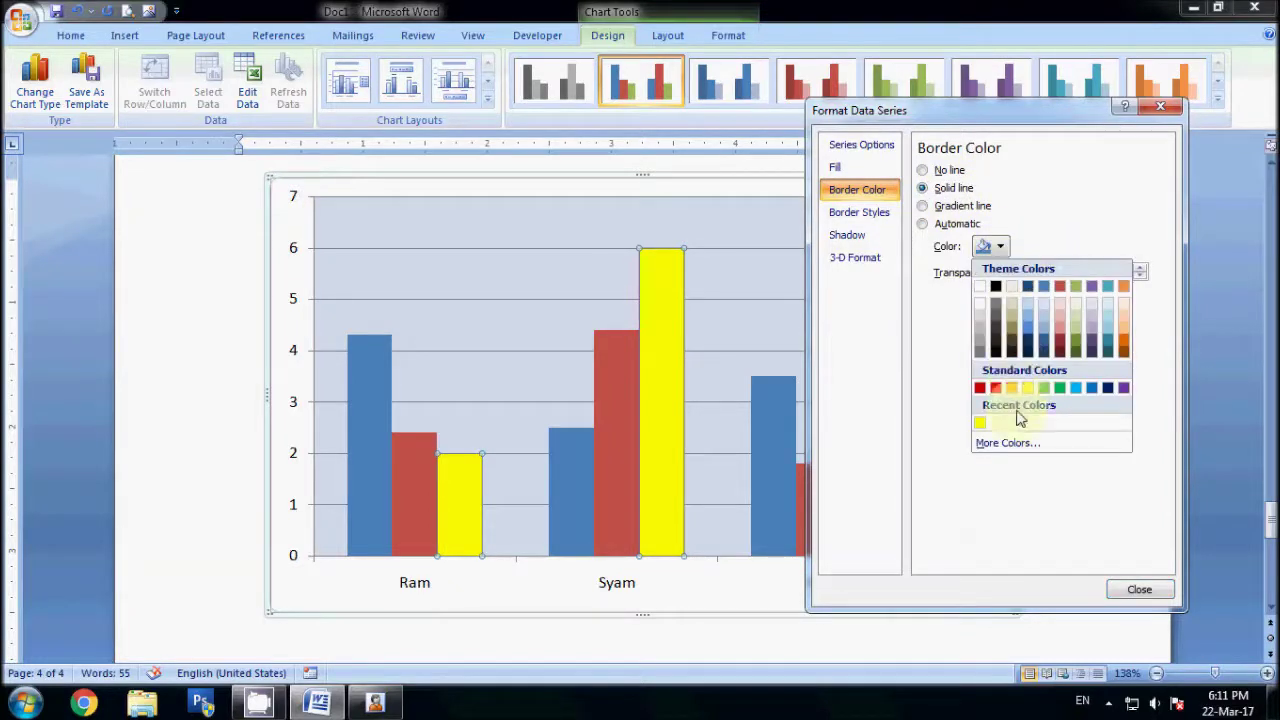
click(995, 388)
drag(1059, 274, 1032, 280)
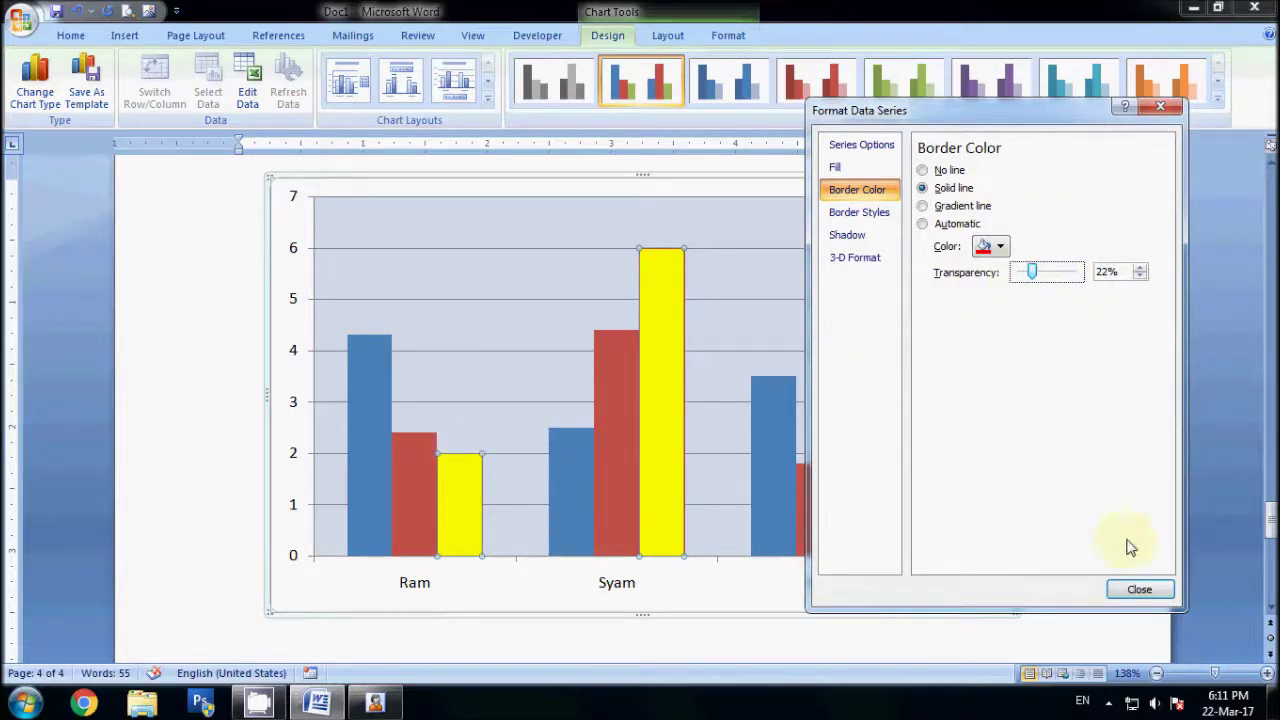
click(1139, 589)
click(1091, 523)
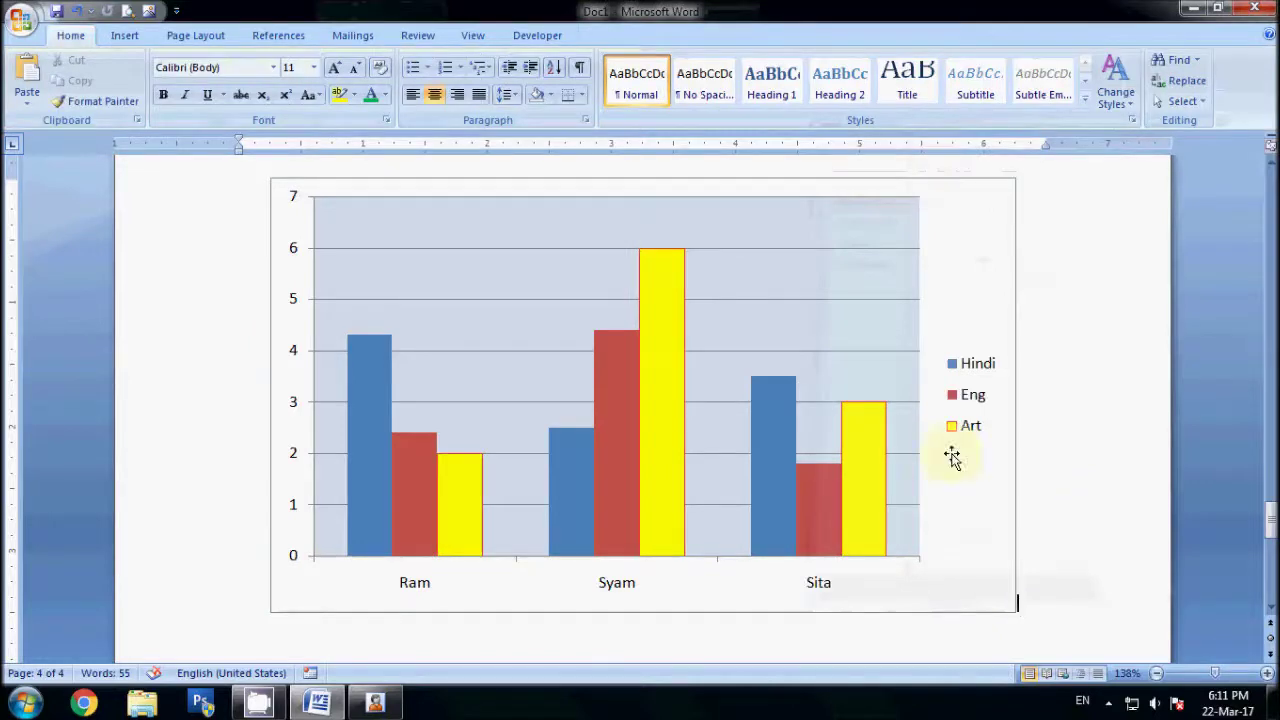
click(615, 463)
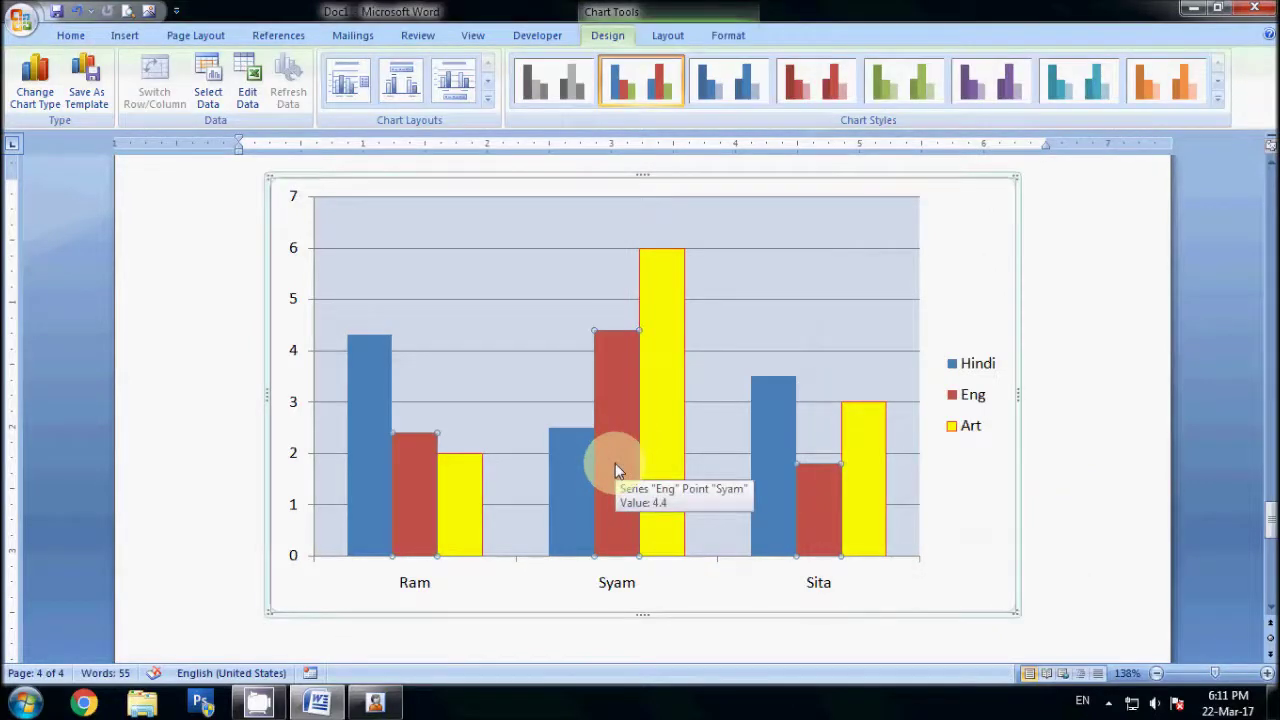
- Try the blue, red, green, purple and teal chart styles, then settle on orange
click(1057, 466)
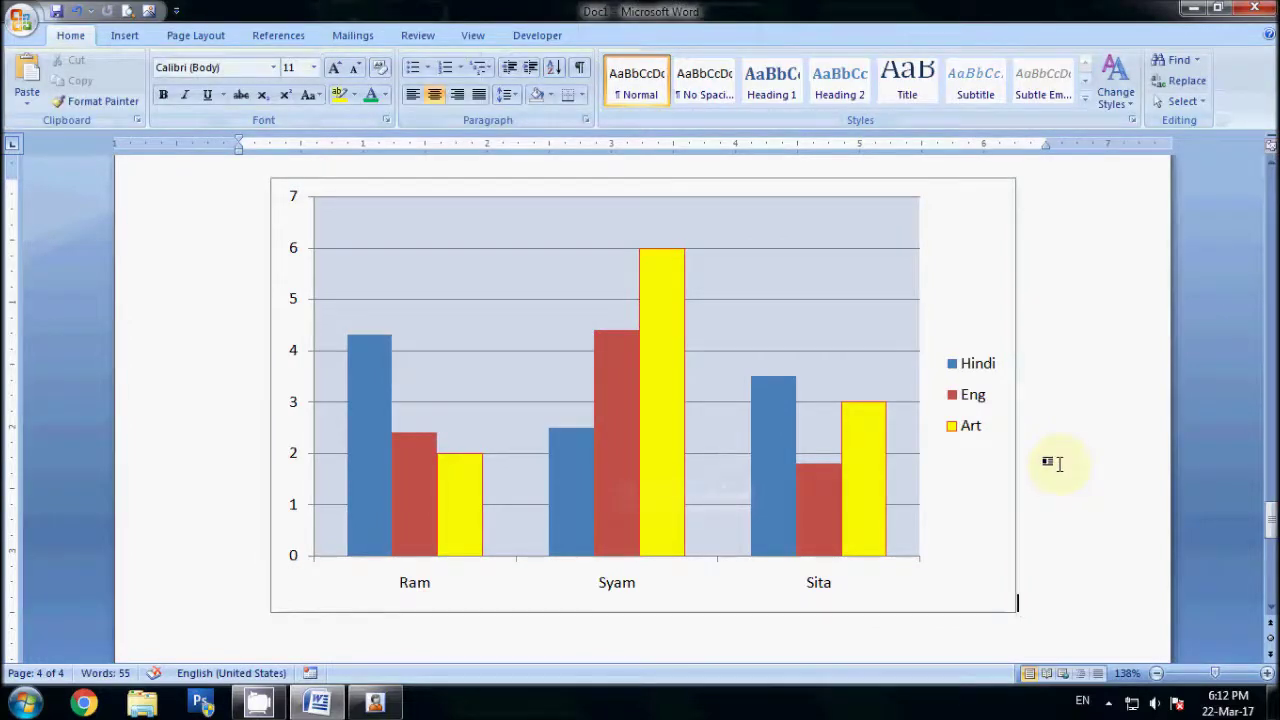
click(778, 229)
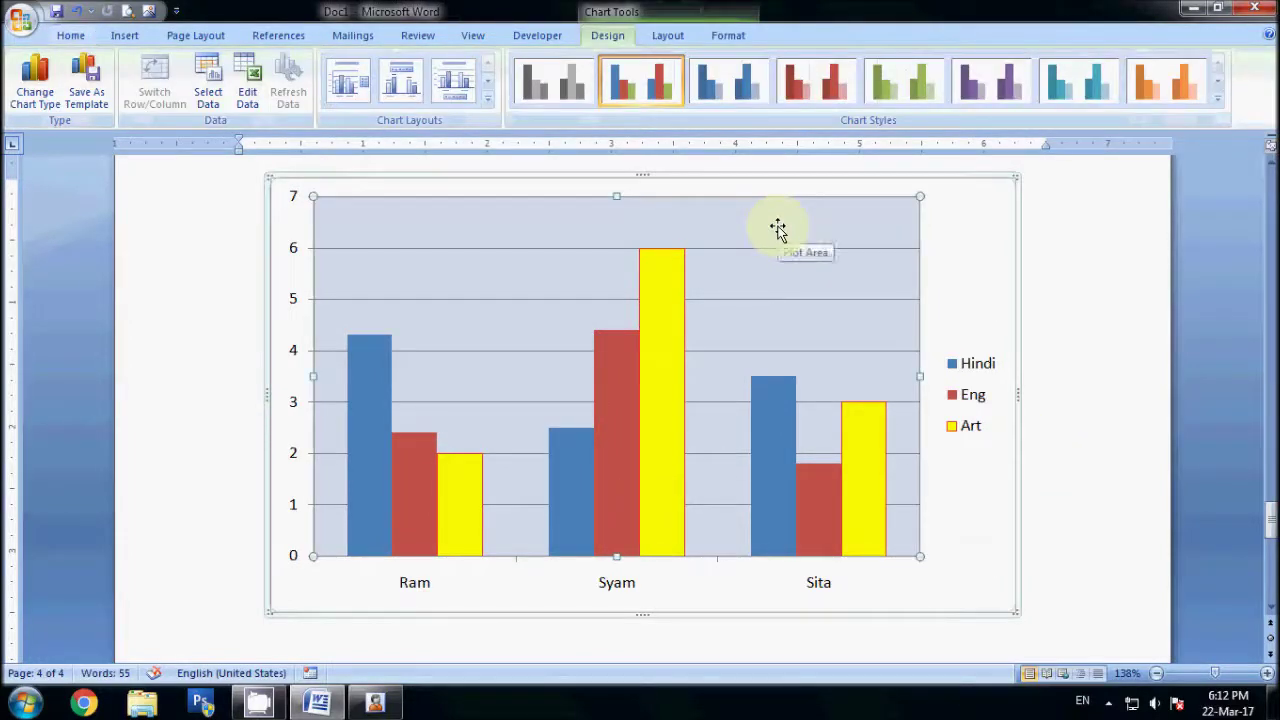
click(737, 87)
click(805, 80)
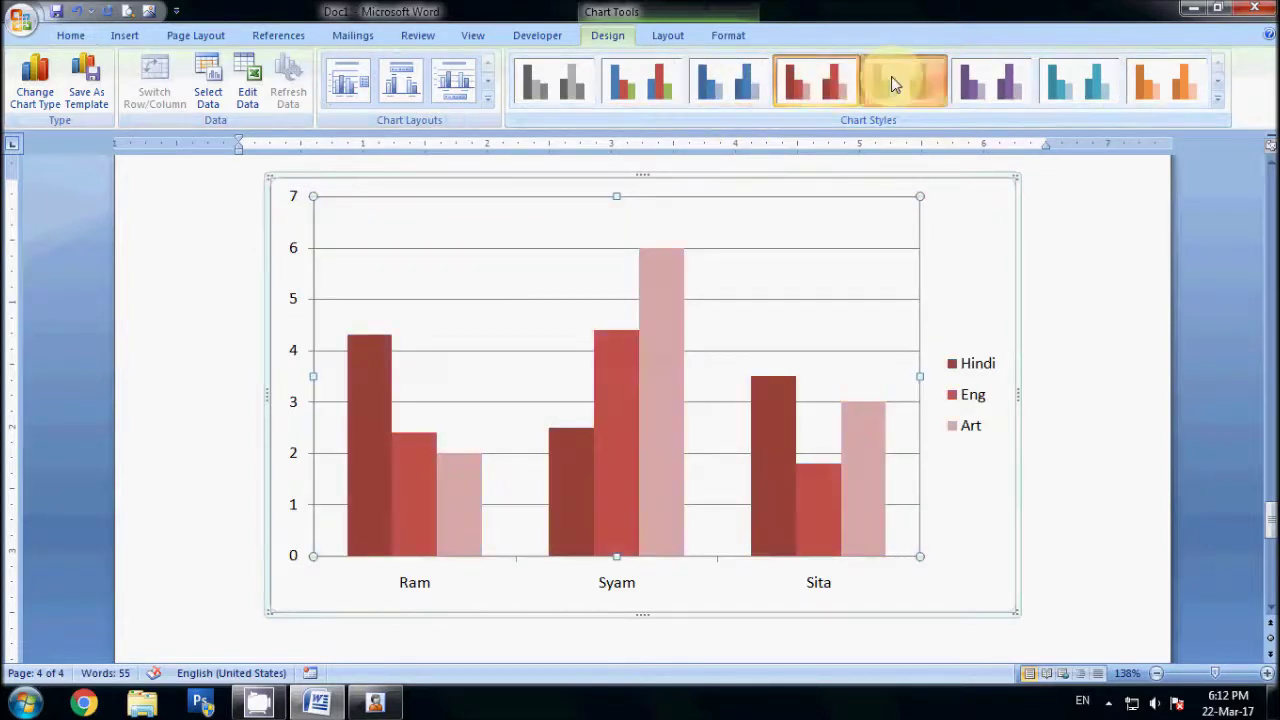
click(891, 76)
click(970, 84)
click(1078, 82)
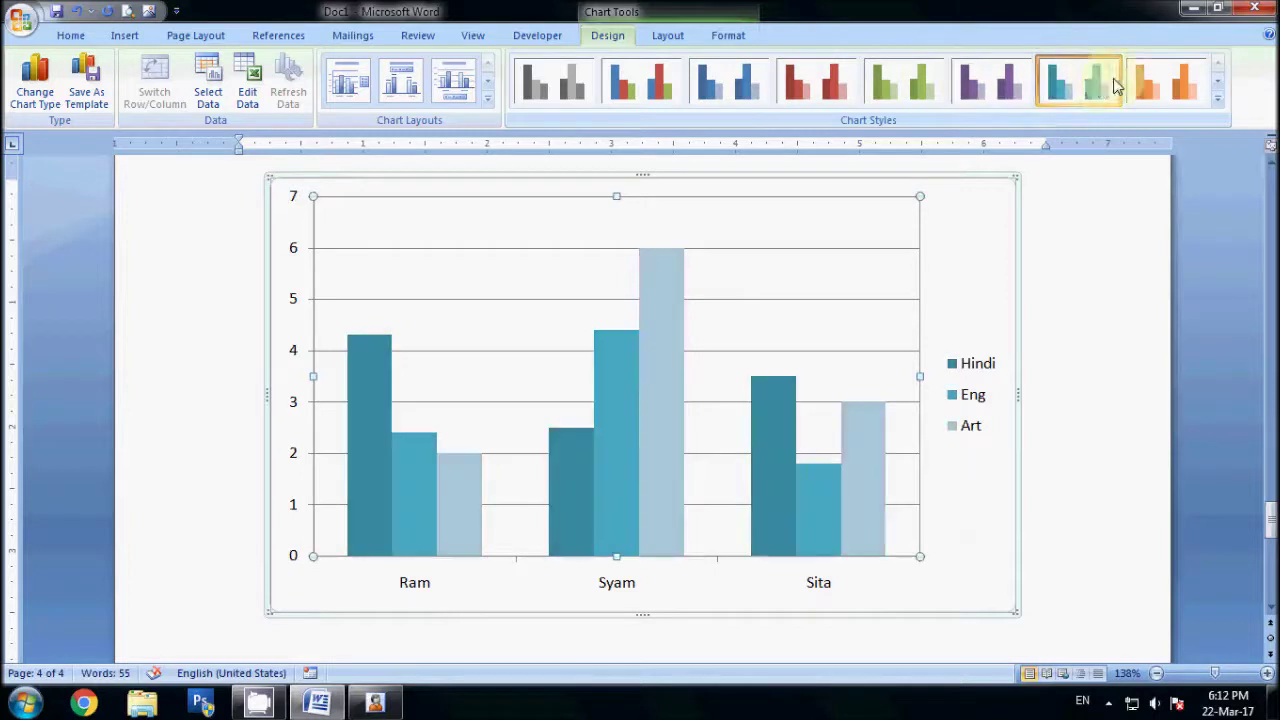
click(1170, 84)
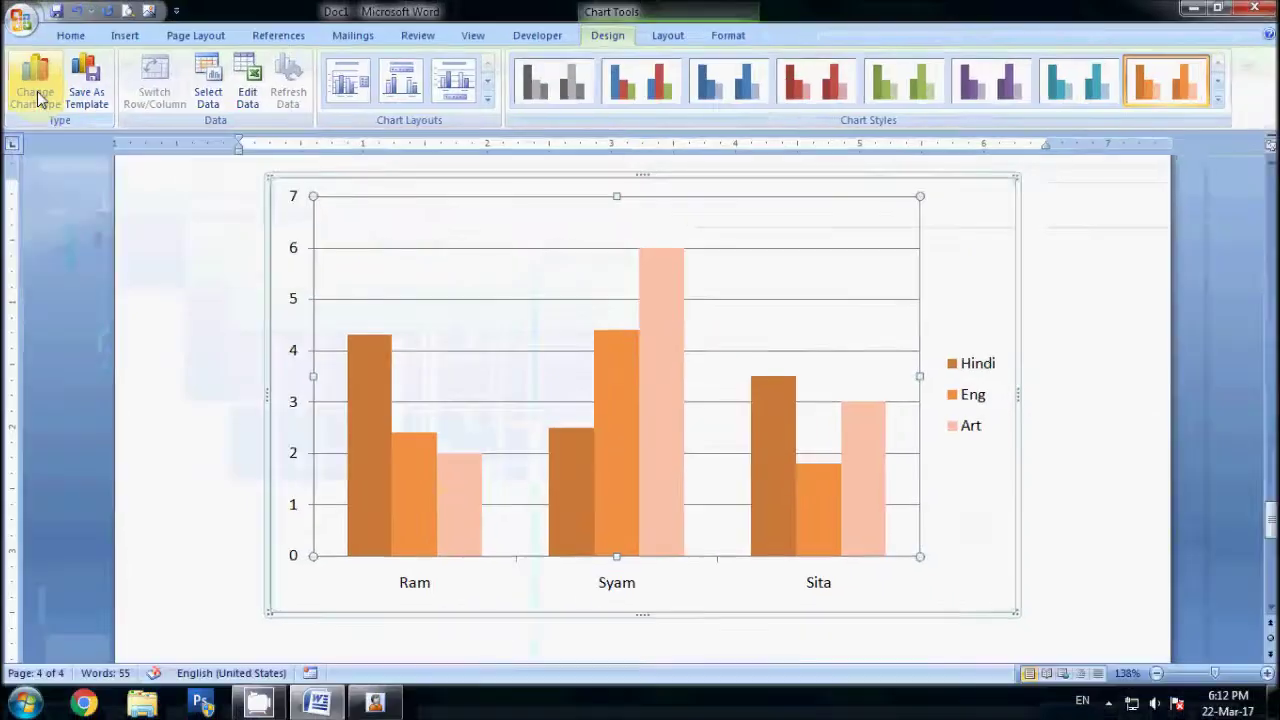
- Change the chart to a plain Line chart with blue, red and green lines
click(38, 95)
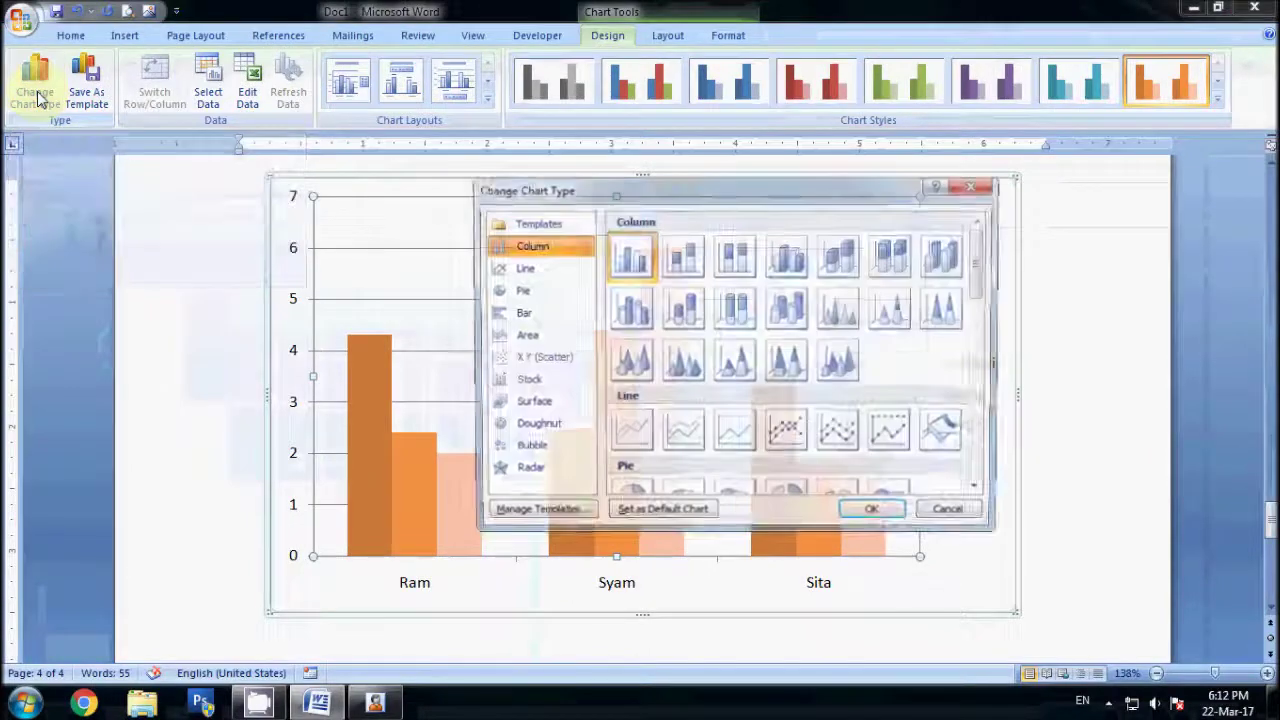
click(521, 268)
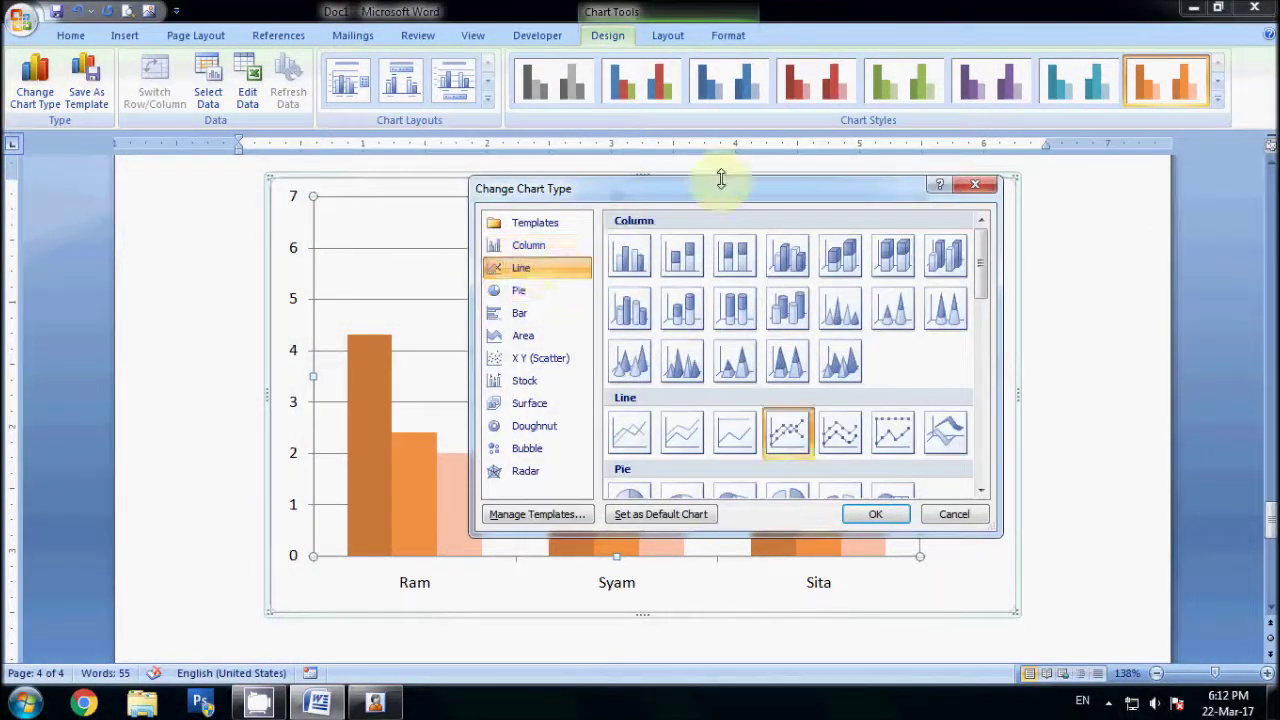
drag(725, 192, 1065, 157)
click(966, 405)
click(1185, 471)
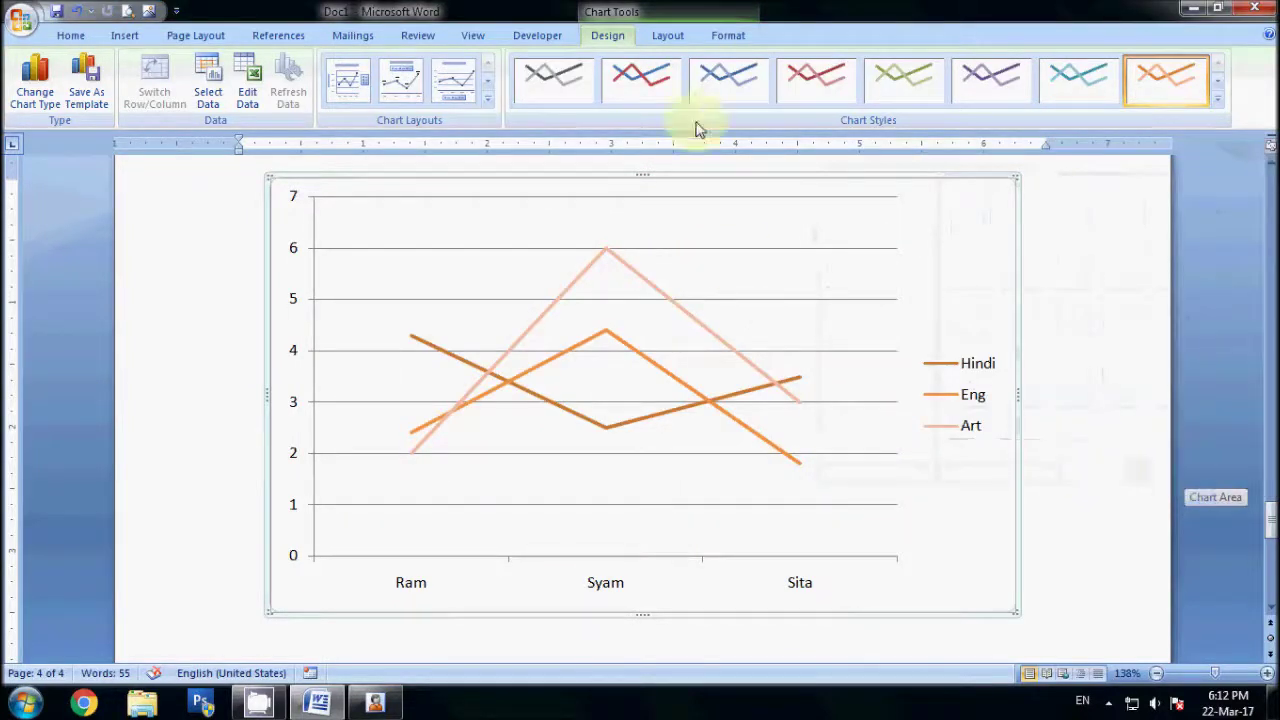
click(660, 83)
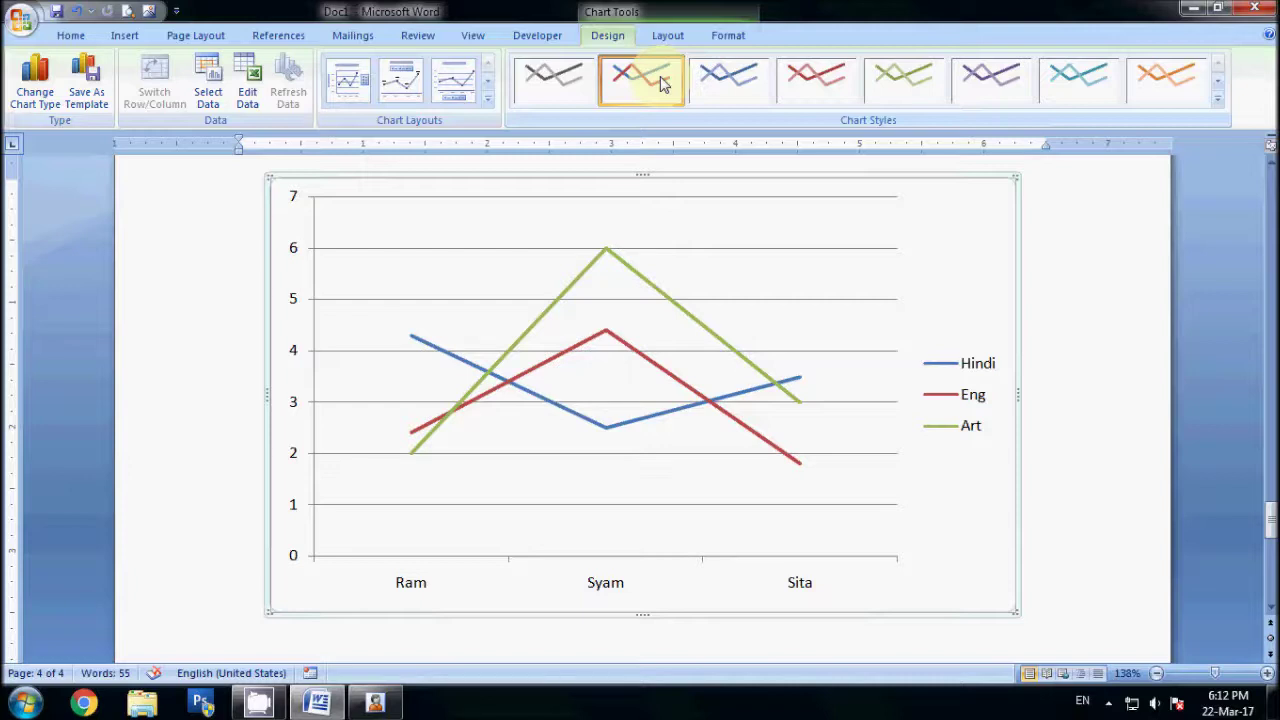
- Switch the chart type to Line with Markers so each data point shows a marker
click(35, 80)
drag(1018, 151, 860, 128)
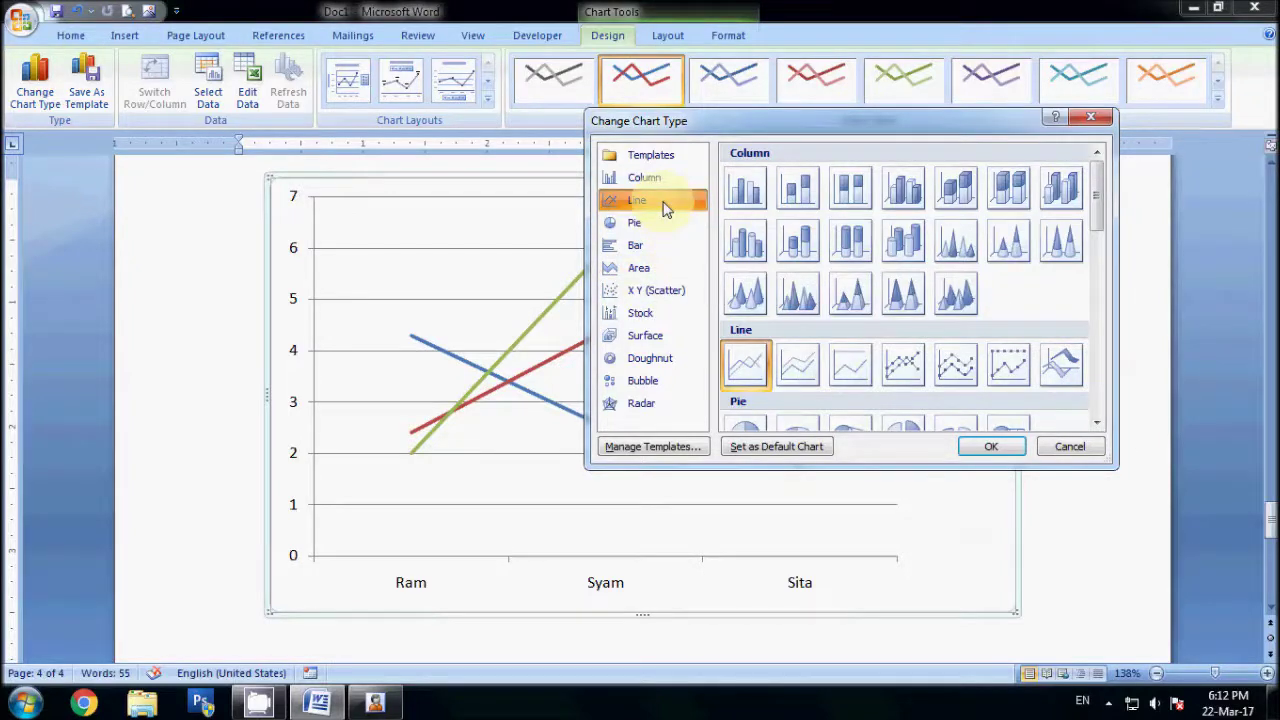
click(811, 366)
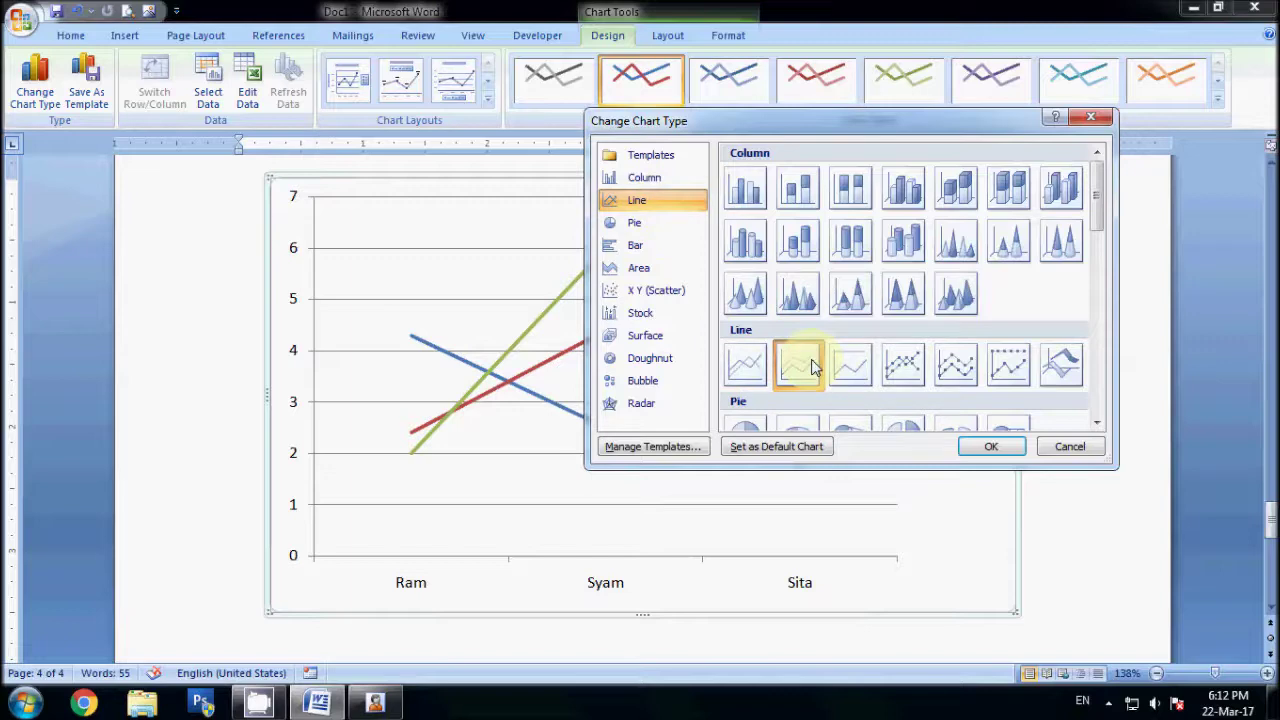
click(903, 366)
click(1003, 445)
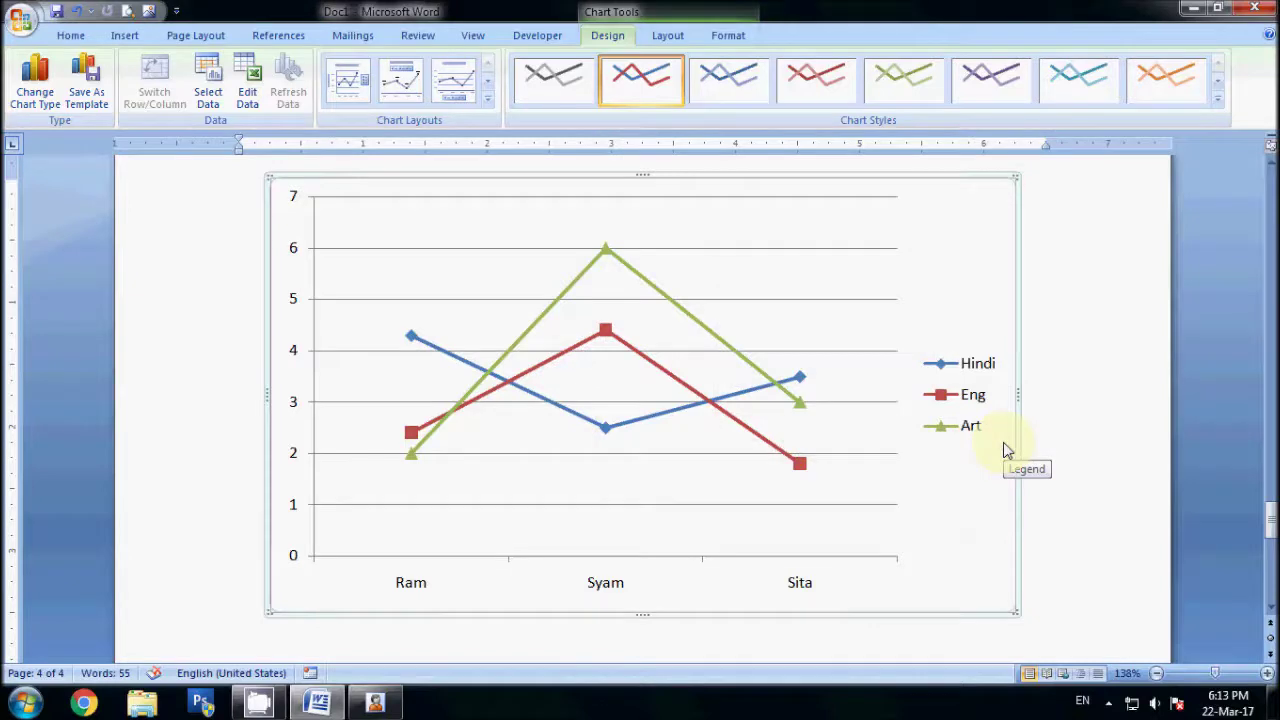
click(34, 85)
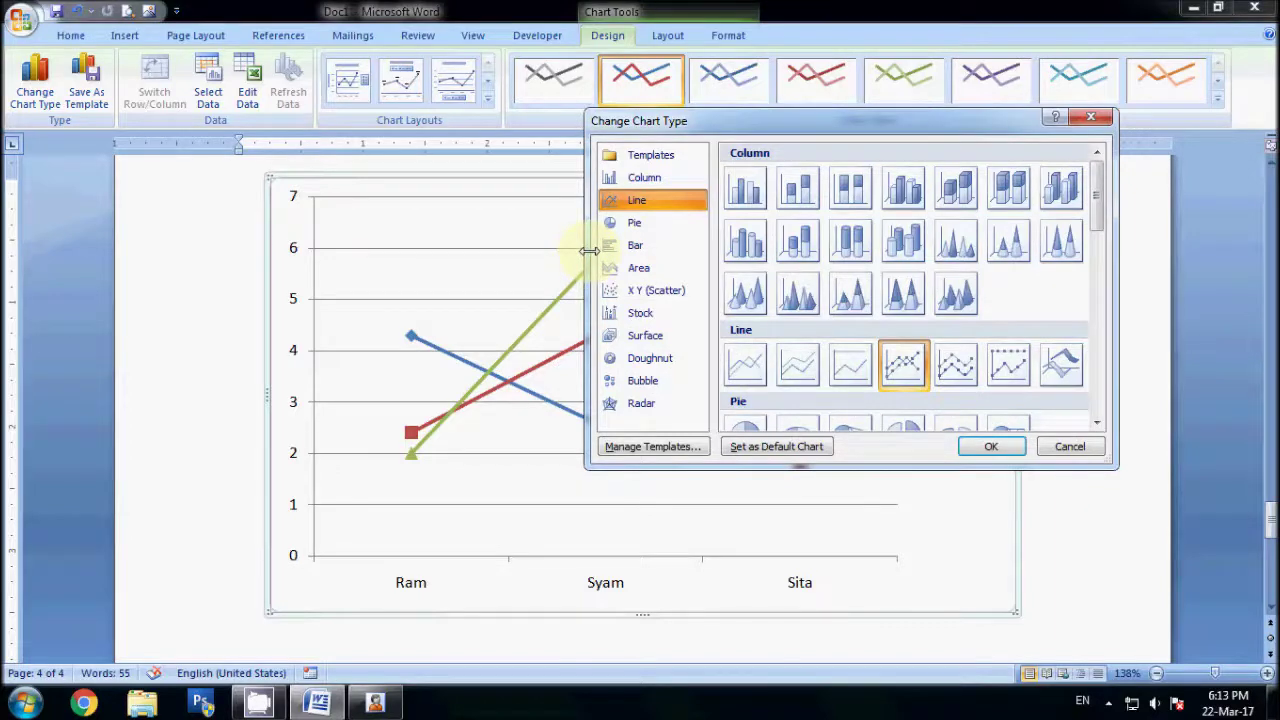
- Try a bubble chart, then make it a pie chart of Hindi marks for Ram, Syam and Sita
click(660, 382)
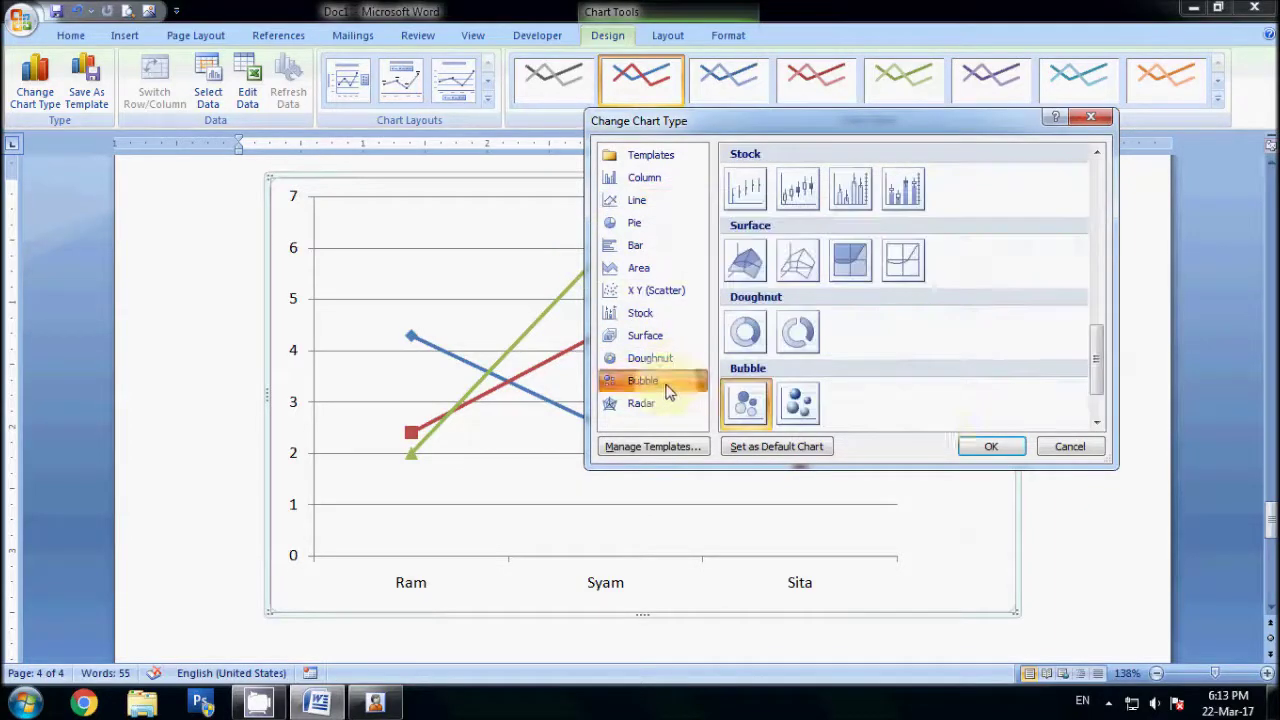
click(990, 450)
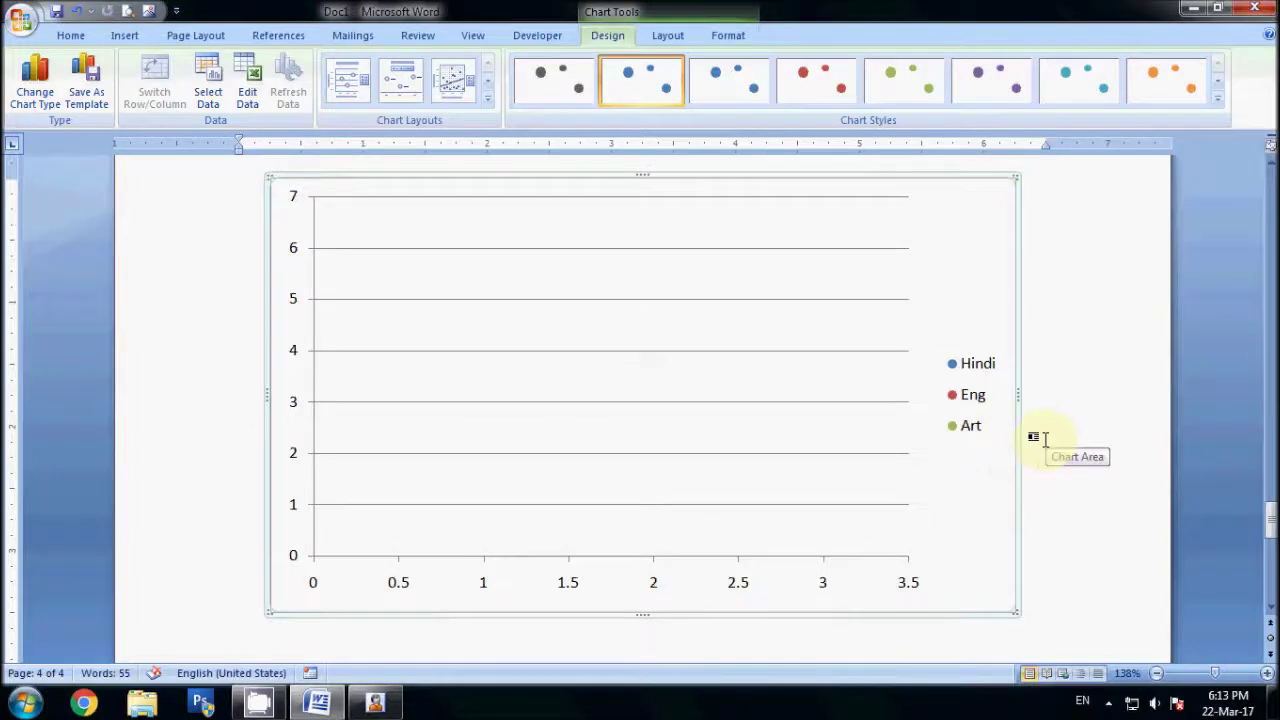
click(30, 95)
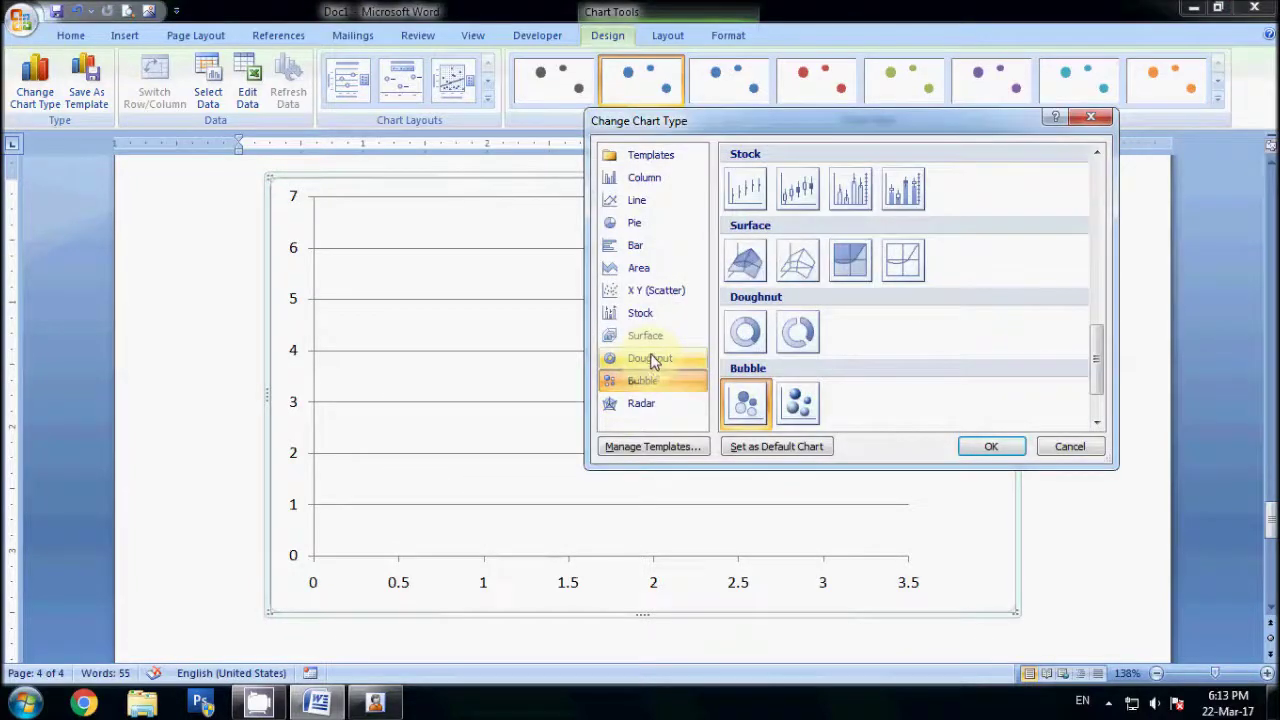
click(640, 224)
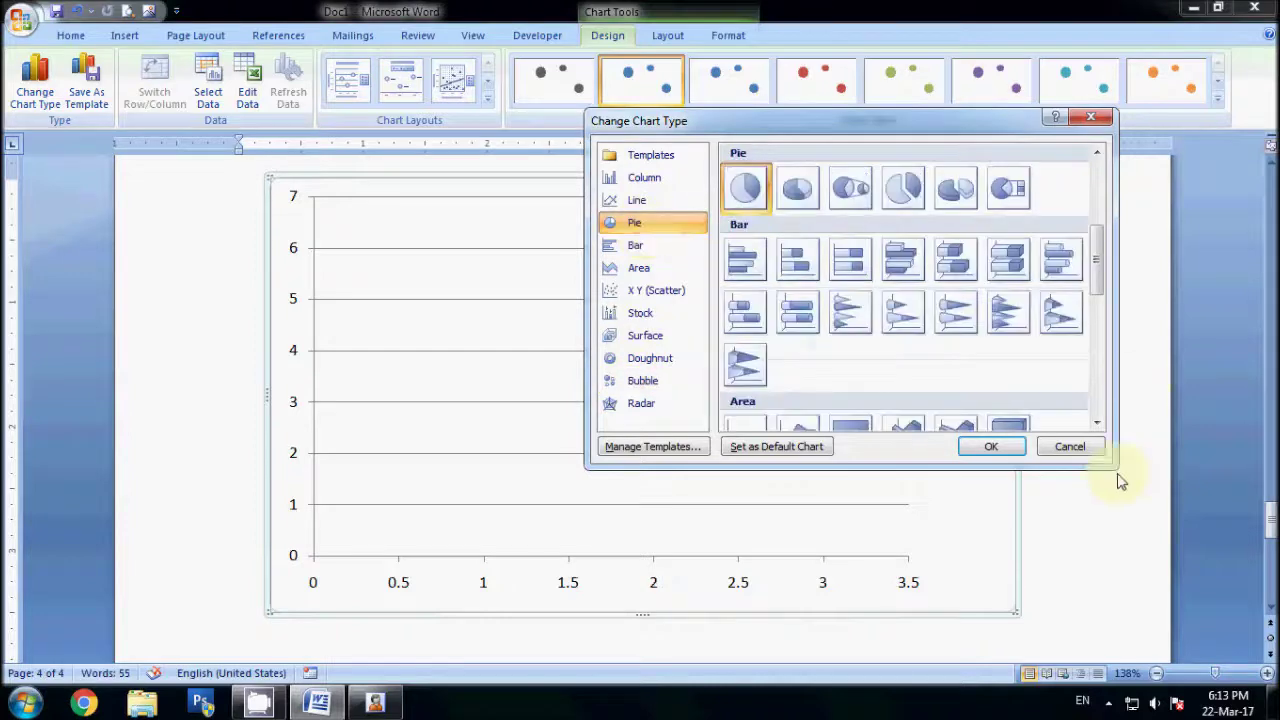
click(993, 447)
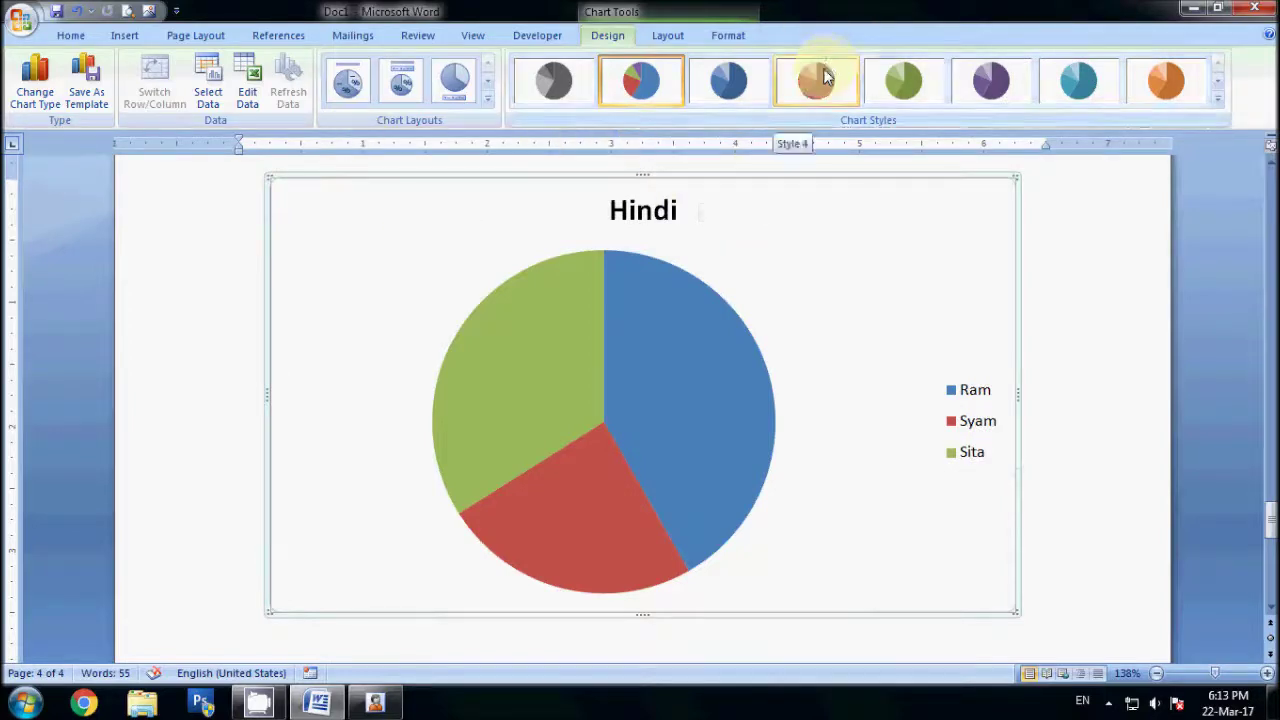
- Change the pie chart to the Pie of Pie subtype
click(40, 95)
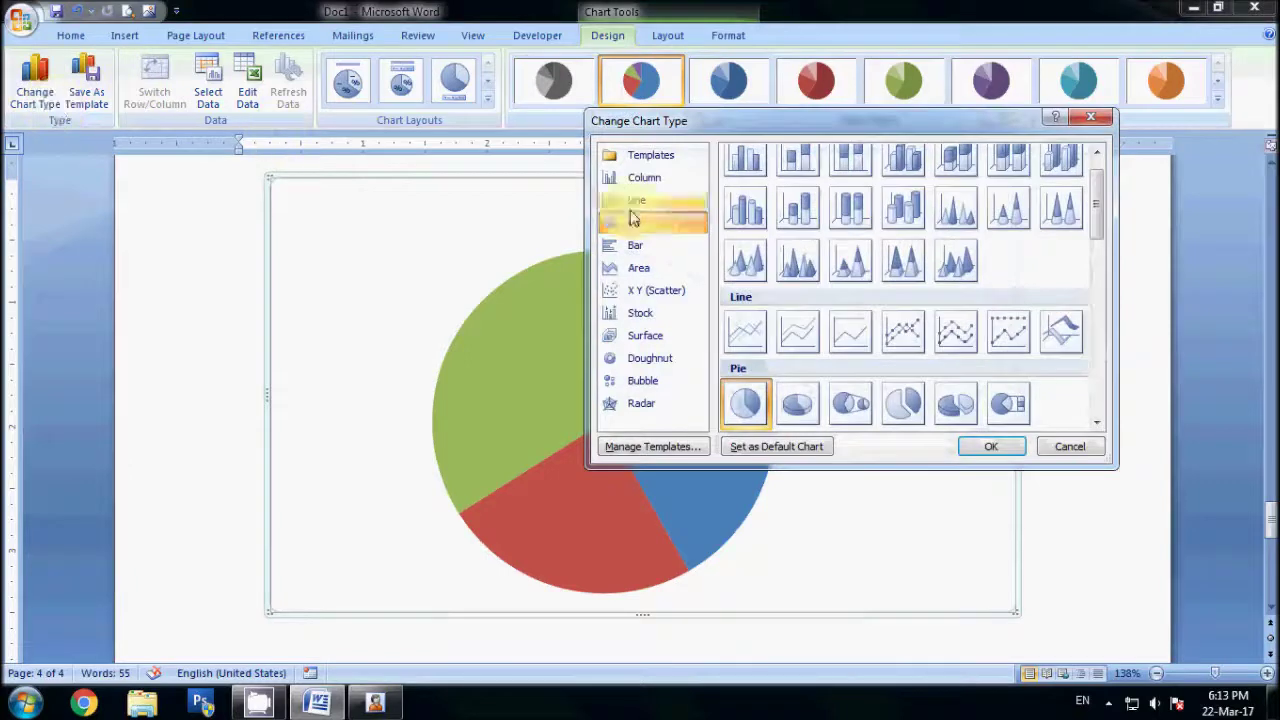
click(671, 247)
click(851, 332)
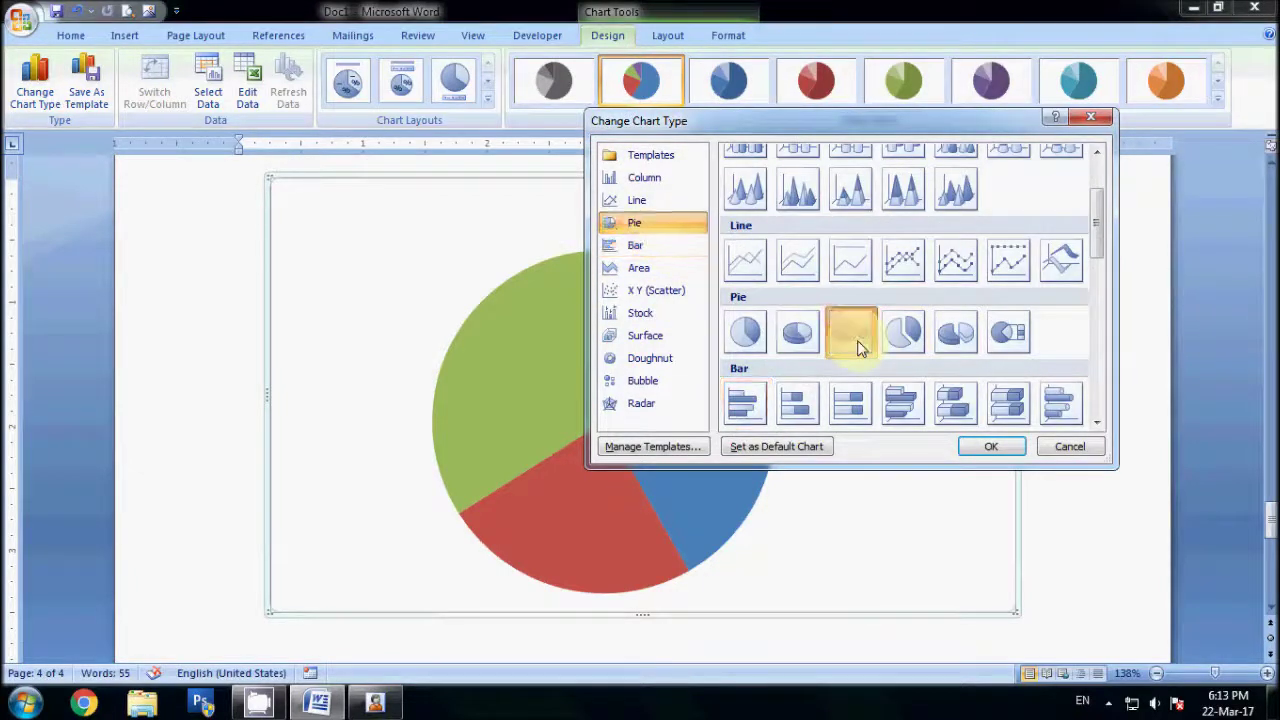
click(988, 446)
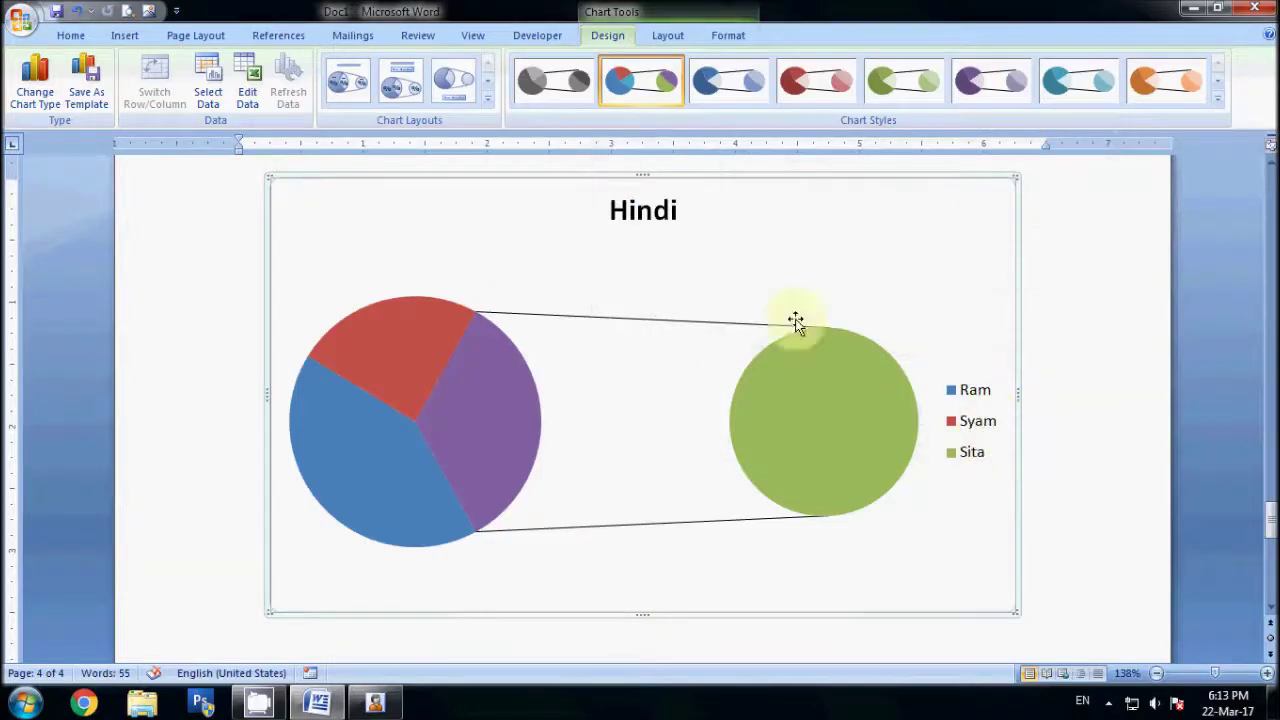
- Switch the chart to Clustered Column after browsing the Radar options
click(40, 95)
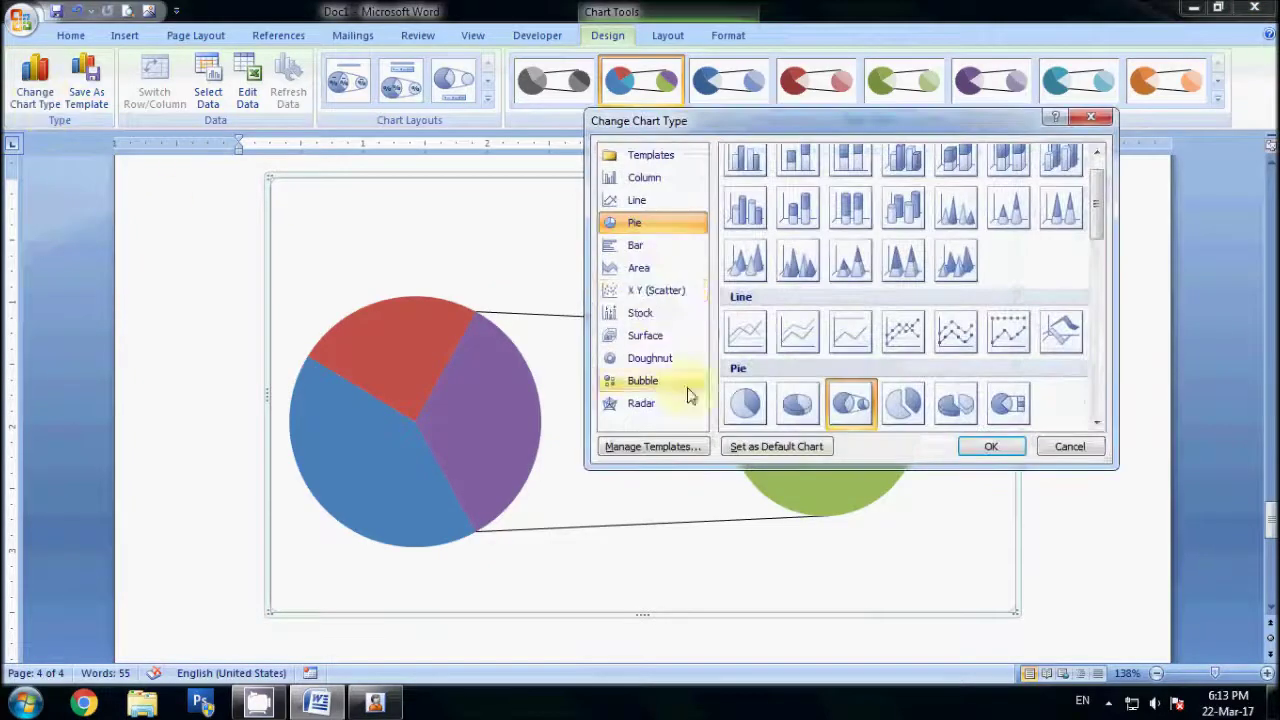
click(666, 405)
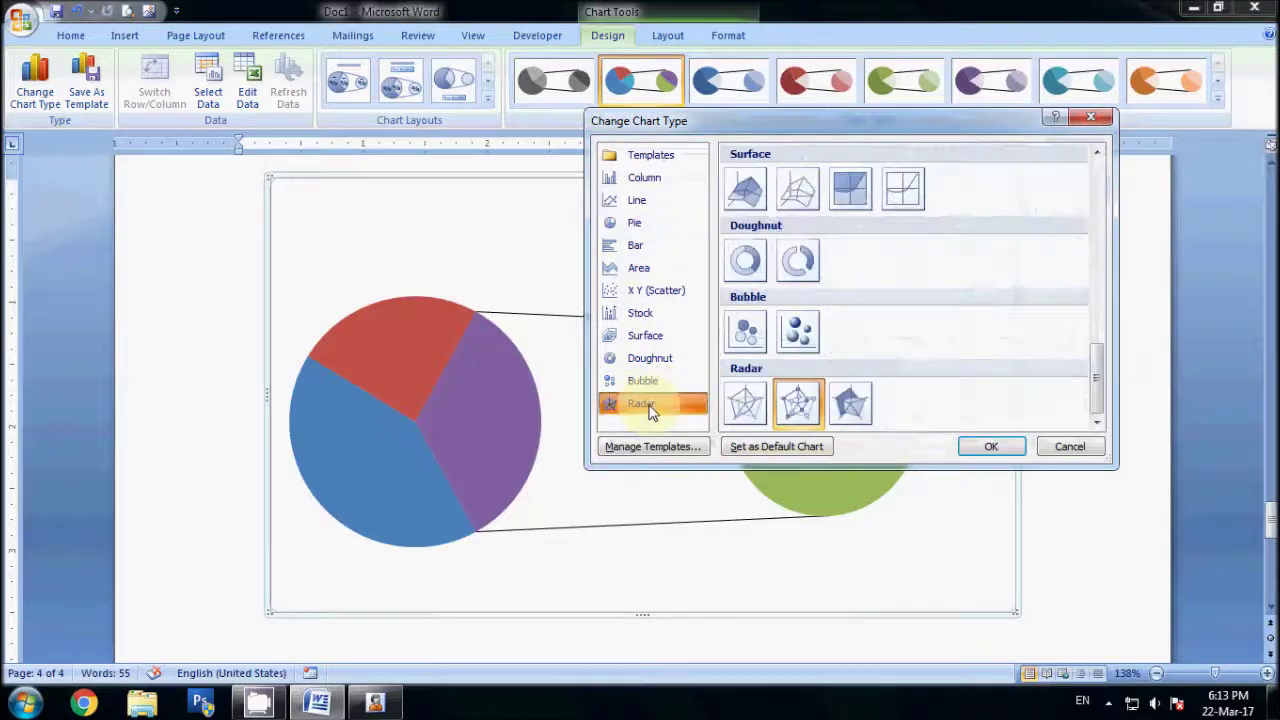
click(651, 183)
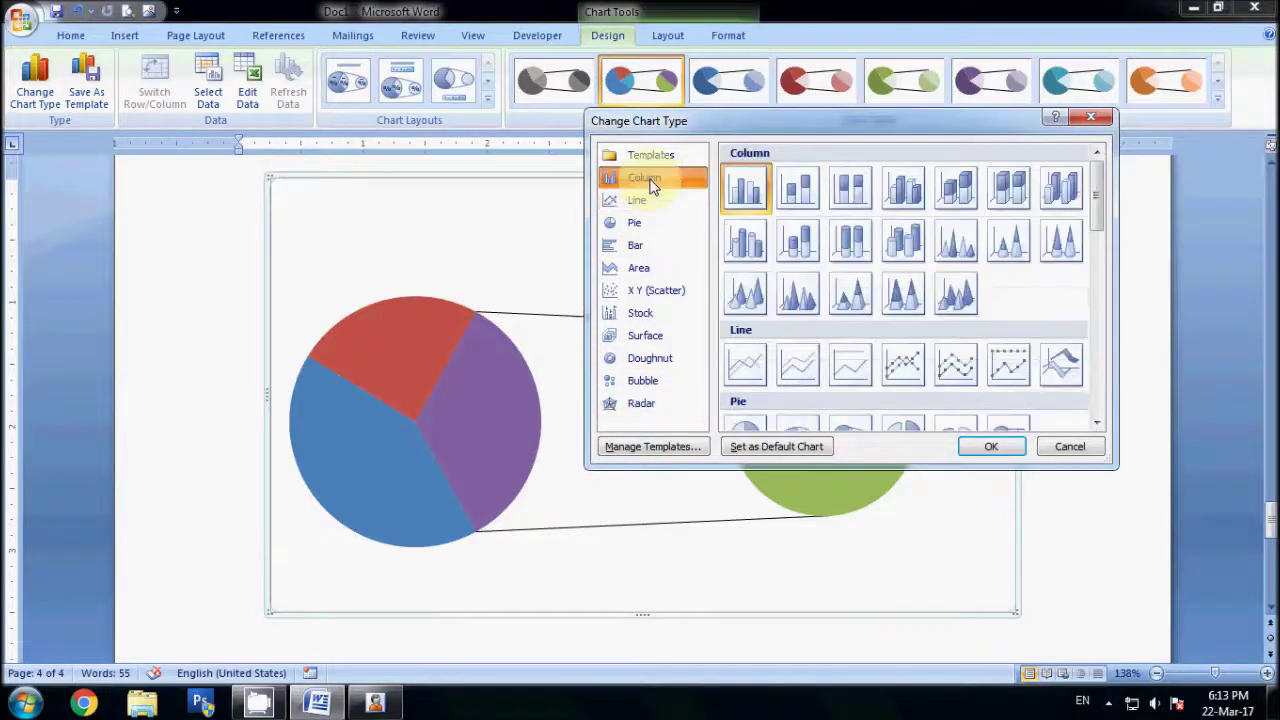
click(991, 446)
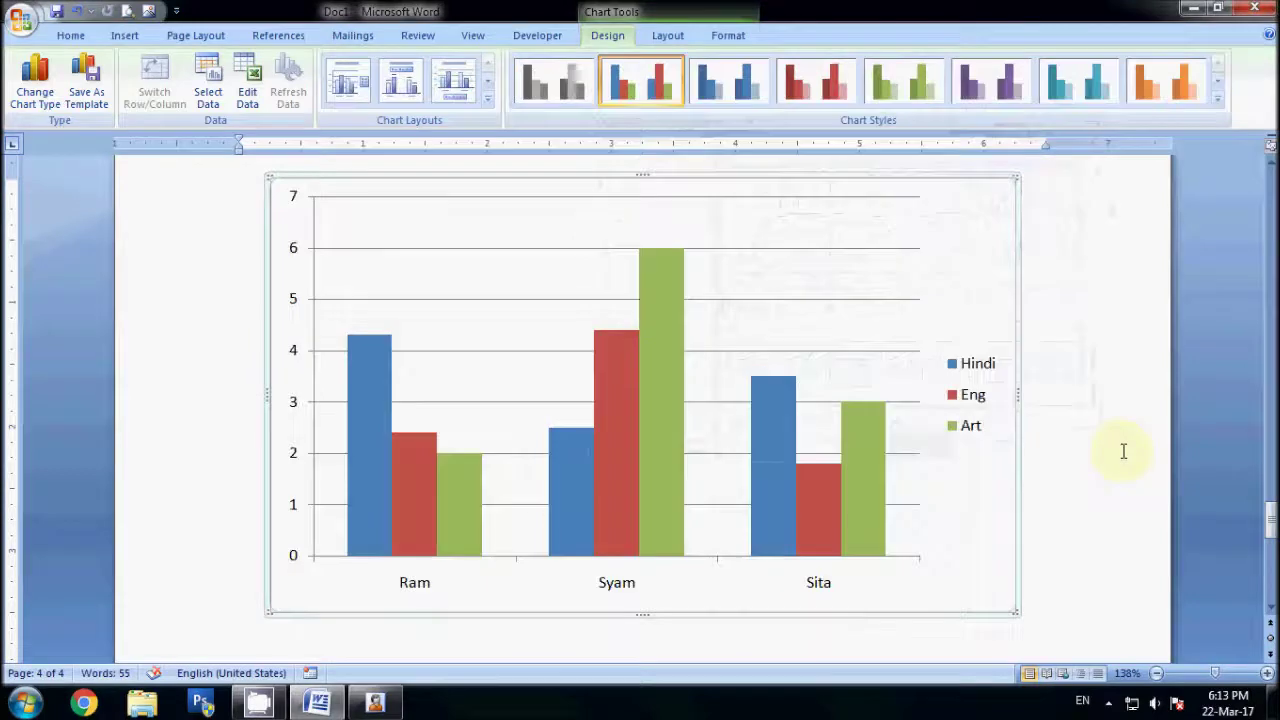
- Deselect the chart, show the Insert ribbon, and zoom out to 38% to see all four pages
click(1123, 451)
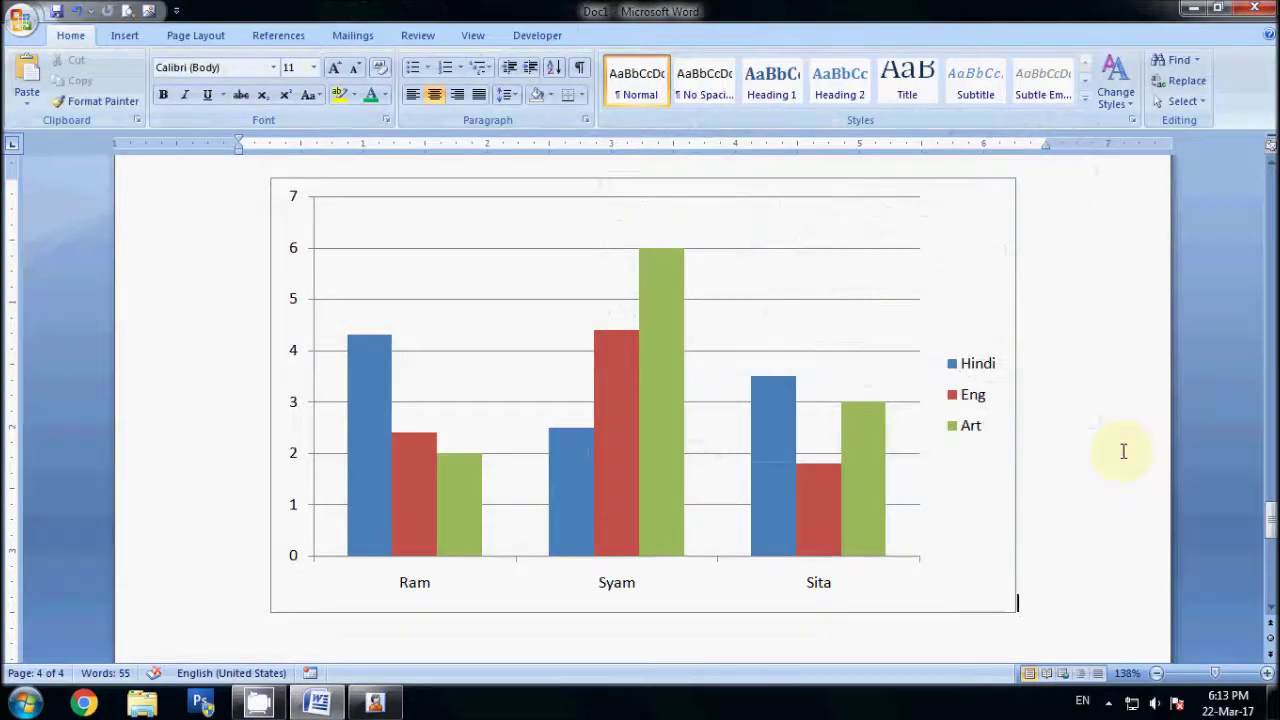
click(125, 40)
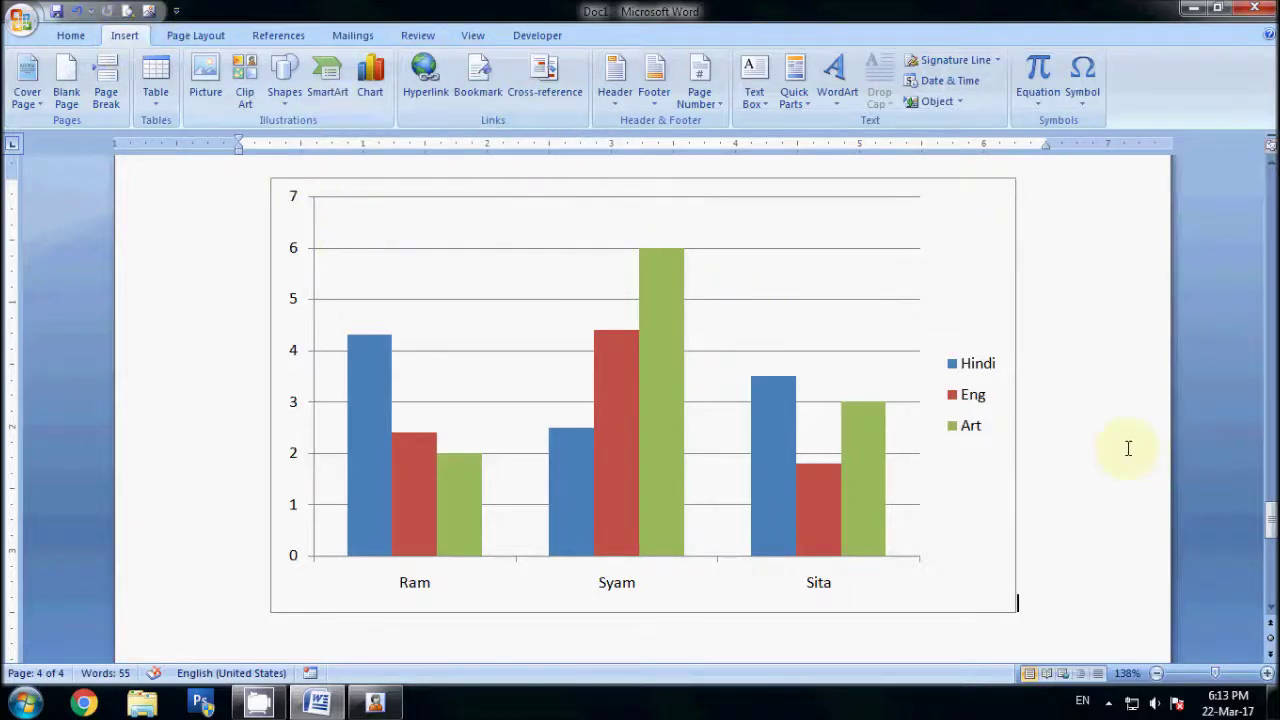
ctrl+scroll(1128, 447, down, 3)
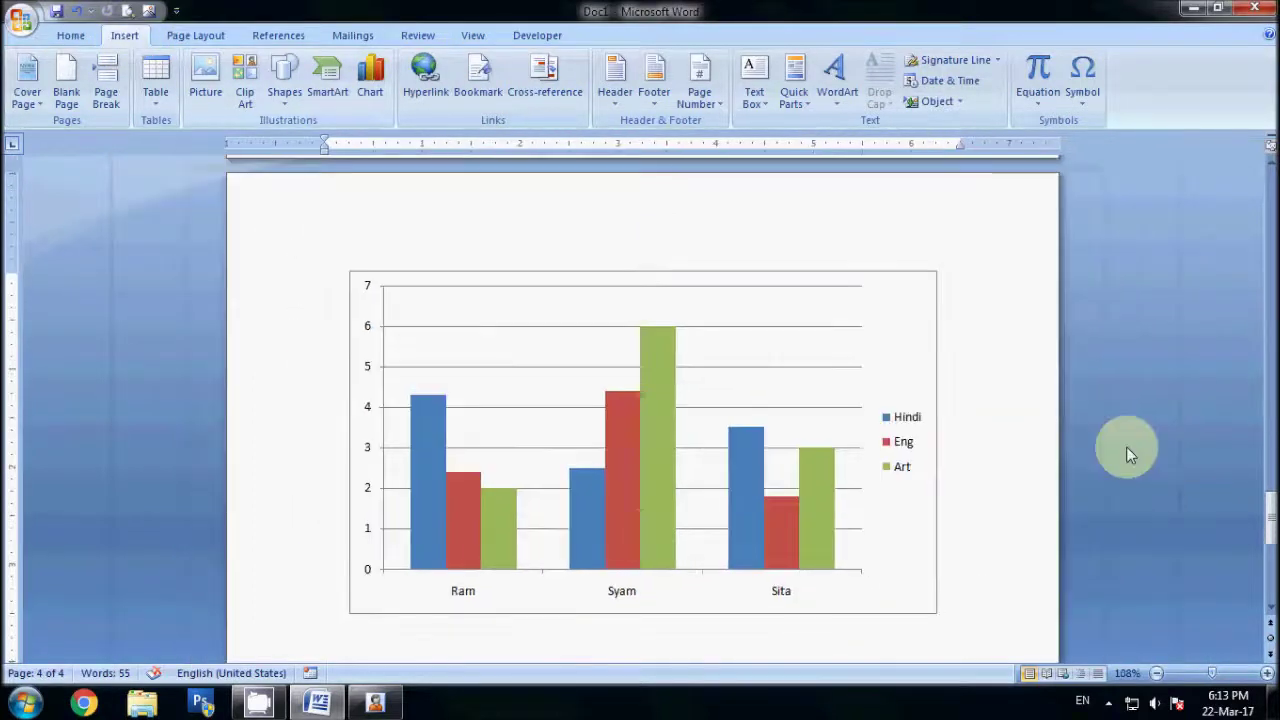
ctrl+scroll(1128, 447, down, 4)
ctrl+scroll(1128, 447, down, 1)
ctrl+scroll(1128, 447, down, 2)
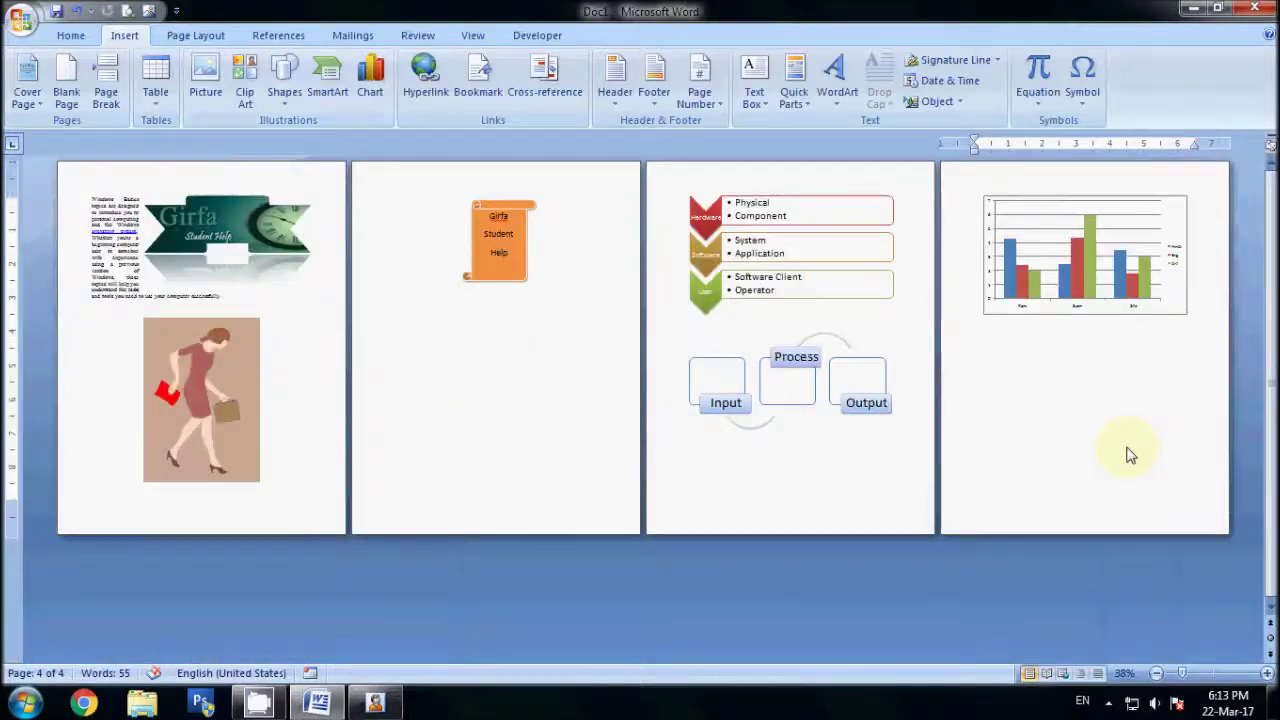